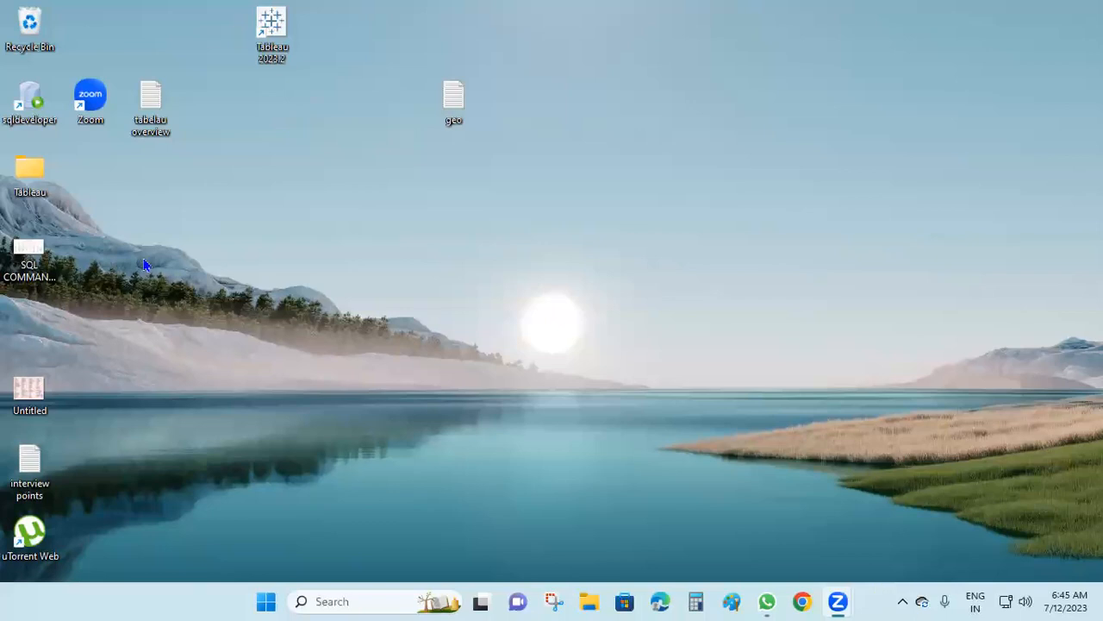
Open the interview points text file from the desktop, maximize it, and go to the "working with multiple measures" notes
{"action": "double_click", "coordinate": [41, 458]}
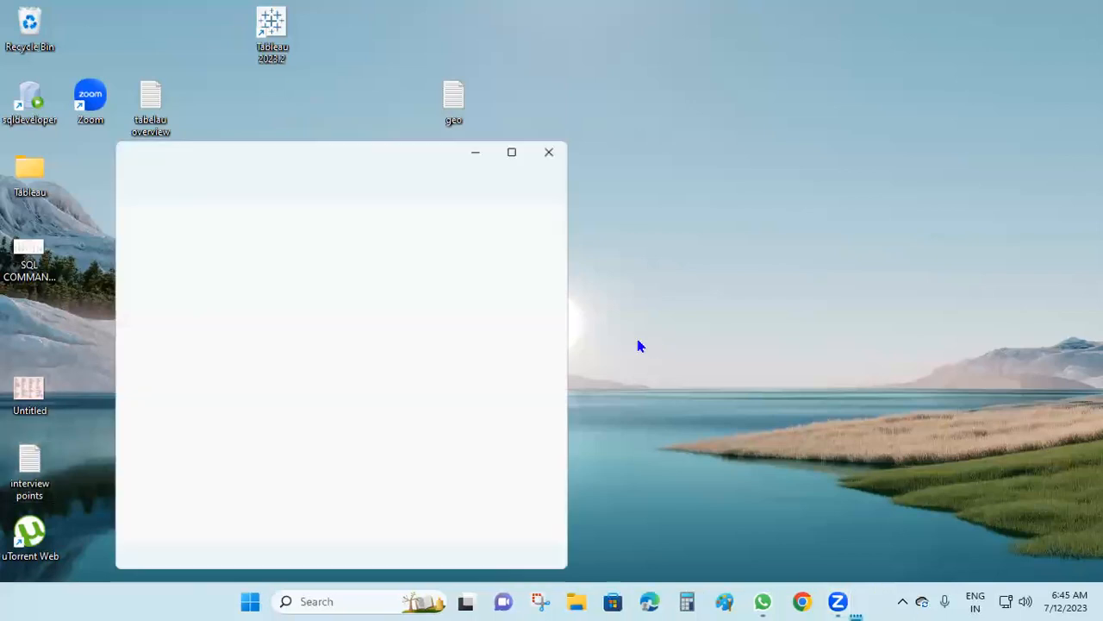
{"action": "left_click", "coordinate": [512, 152]}
{"action": "scroll", "coordinate": [593, 329], "scroll_direction": "down", "scroll_amount": 20}
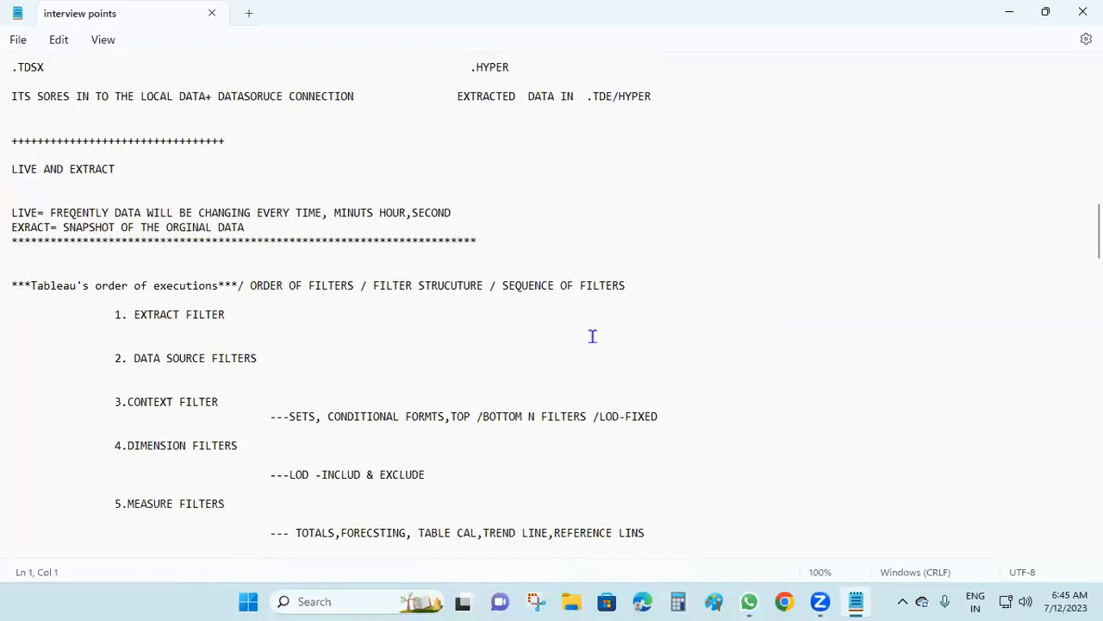
{"action": "scroll", "coordinate": [596, 334], "scroll_direction": "down", "scroll_amount": 20}
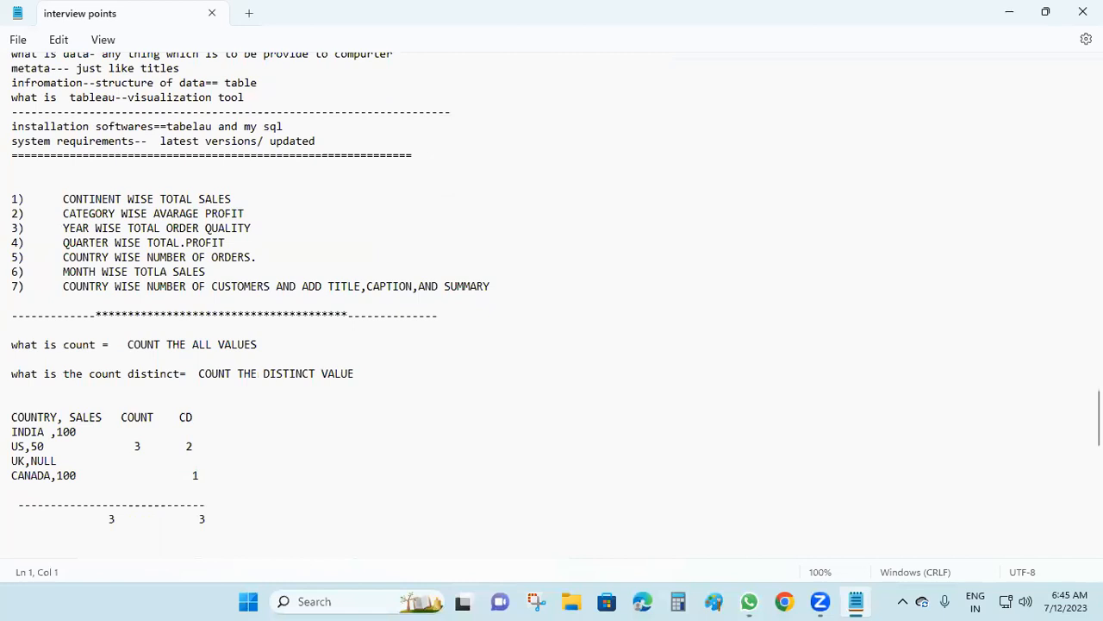
{"action": "scroll", "coordinate": [596, 335], "scroll_direction": "down", "scroll_amount": 20}
{"action": "scroll", "coordinate": [596, 335], "scroll_direction": "up", "scroll_amount": 7}
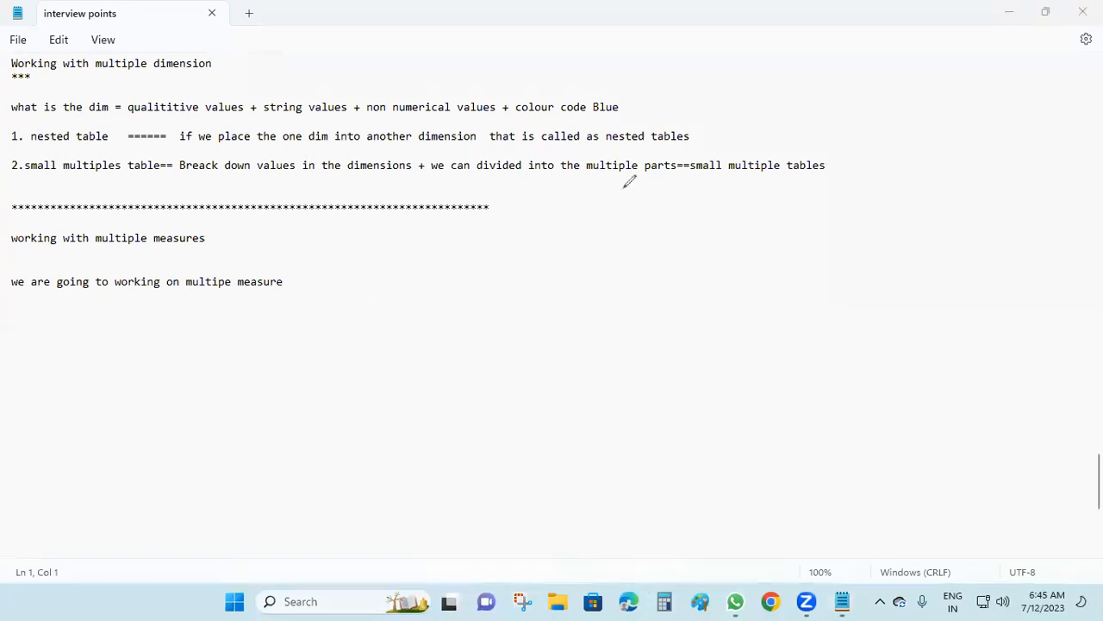
Draw a handwritten M with a line leading to a large empty box below the multiple measures notes
{"action": "left_click_drag", "start_coordinate": [345, 392], "coordinate": [290, 414]}
{"action": "mouse_move", "coordinate": [215, 431]}
{"action": "left_mouse_down"}
{"action": "mouse_move", "coordinate": [221, 449]}
{"action": "mouse_move", "coordinate": [233, 434]}
{"action": "mouse_move", "coordinate": [241, 441]}
{"action": "left_mouse_up"}
{"action": "mouse_move", "coordinate": [397, 313]}
{"action": "left_mouse_down"}
{"action": "mouse_move", "coordinate": [411, 399]}
{"action": "mouse_move", "coordinate": [528, 256]}
{"action": "mouse_move", "coordinate": [552, 349]}
{"action": "mouse_move", "coordinate": [402, 409]}
{"action": "left_mouse_up"}
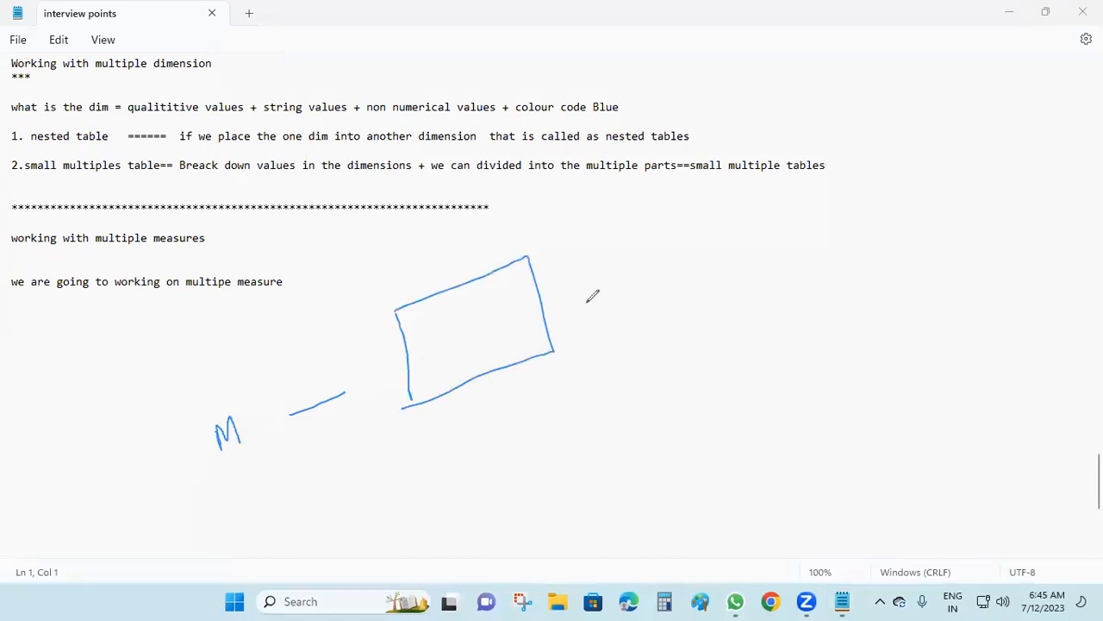
Draw a line out of the large box, handwrite "single axis" beside it, and sketch a pair of Y and X axes
{"action": "left_click_drag", "start_coordinate": [574, 300], "coordinate": [626, 276]}
{"action": "left_click", "coordinate": [692, 234]}
{"action": "mouse_move", "coordinate": [692, 234]}
{"action": "left_mouse_down"}
{"action": "mouse_move", "coordinate": [728, 247]}
{"action": "mouse_move", "coordinate": [727, 228]}
{"action": "mouse_move", "coordinate": [767, 229]}
{"action": "mouse_move", "coordinate": [771, 187]}
{"action": "mouse_move", "coordinate": [796, 194]}
{"action": "mouse_move", "coordinate": [815, 225]}
{"action": "left_mouse_up"}
{"action": "mouse_move", "coordinate": [762, 315]}
{"action": "left_mouse_down"}
{"action": "mouse_move", "coordinate": [826, 314]}
{"action": "mouse_move", "coordinate": [806, 329]}
{"action": "mouse_move", "coordinate": [846, 313]}
{"action": "mouse_move", "coordinate": [938, 206]}
{"action": "mouse_move", "coordinate": [937, 228]}
{"action": "left_mouse_up"}
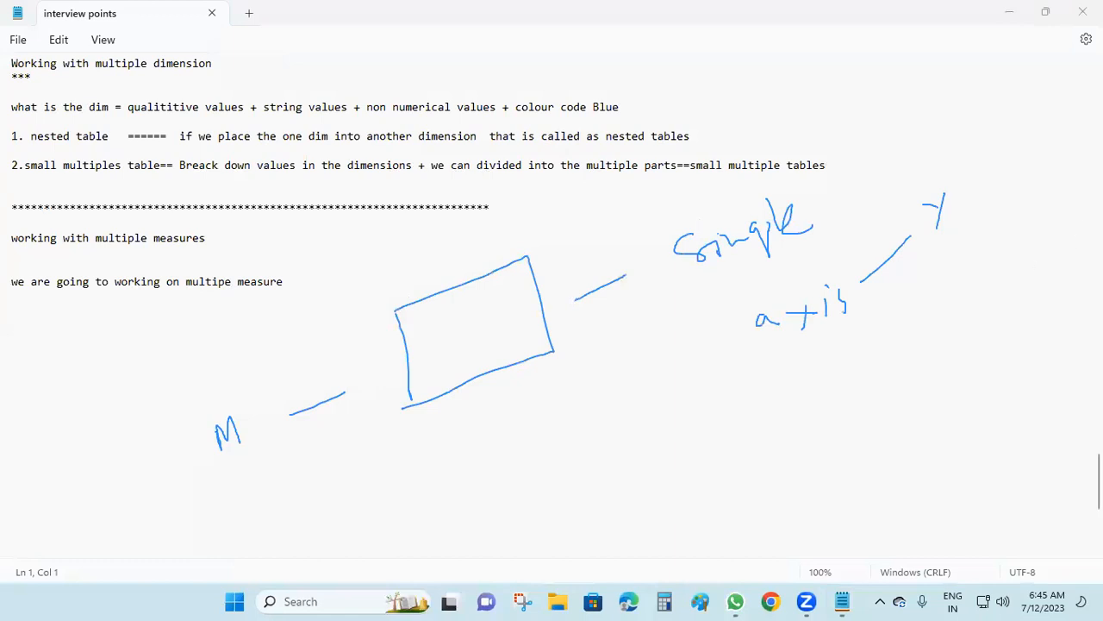
{"action": "left_click_drag", "start_coordinate": [1080, 235], "coordinate": [1066, 256]}
{"action": "left_click_drag", "start_coordinate": [977, 274], "coordinate": [969, 276]}
{"action": "mouse_move", "coordinate": [950, 226]}
{"action": "left_mouse_down"}
{"action": "mouse_move", "coordinate": [962, 269]}
{"action": "mouse_move", "coordinate": [993, 277]}
{"action": "mouse_move", "coordinate": [1077, 244]}
{"action": "left_mouse_up"}
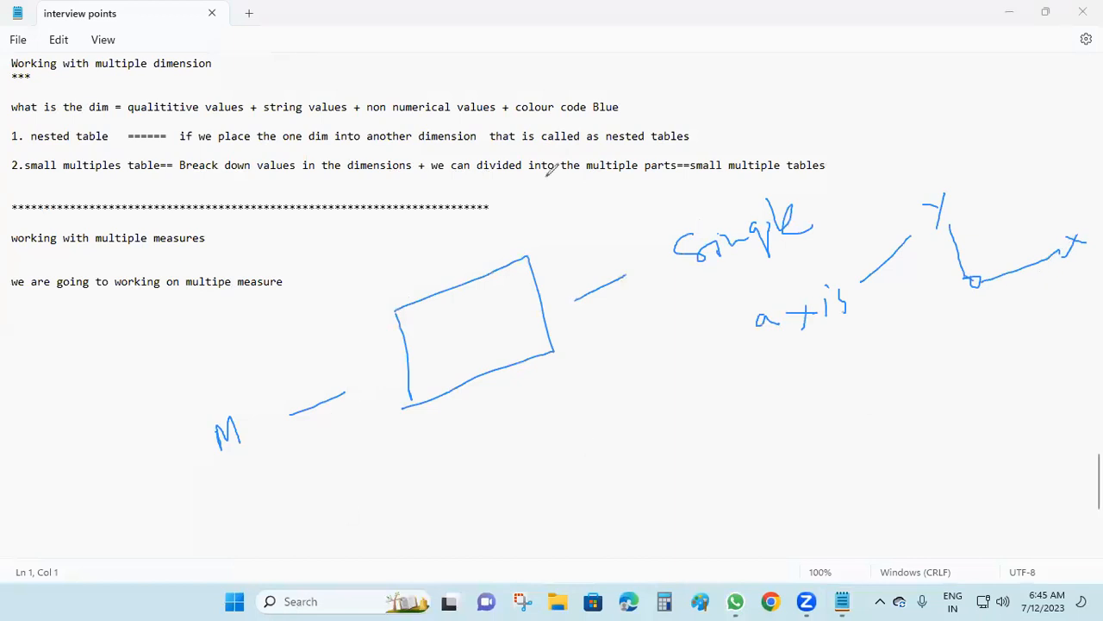
Draw a smaller box with two marks inside, plus a 1 with an arrow toward the large box and a numeral linked to the smaller one
{"action": "left_click_drag", "start_coordinate": [523, 423], "coordinate": [541, 496]}
{"action": "mouse_move", "coordinate": [522, 427]}
{"action": "left_mouse_down"}
{"action": "mouse_move", "coordinate": [635, 463]}
{"action": "mouse_move", "coordinate": [539, 502]}
{"action": "left_mouse_up"}
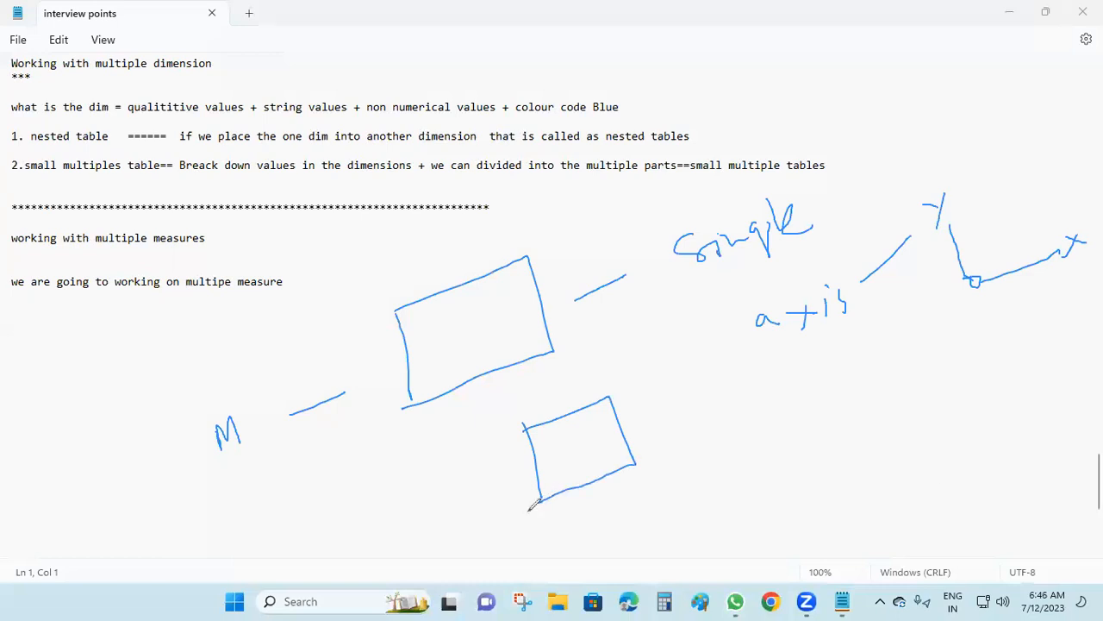
{"action": "left_click_drag", "start_coordinate": [238, 331], "coordinate": [252, 345]}
{"action": "mouse_move", "coordinate": [256, 339]}
{"action": "left_mouse_down"}
{"action": "mouse_move", "coordinate": [333, 323]}
{"action": "mouse_move", "coordinate": [319, 336]}
{"action": "left_mouse_up"}
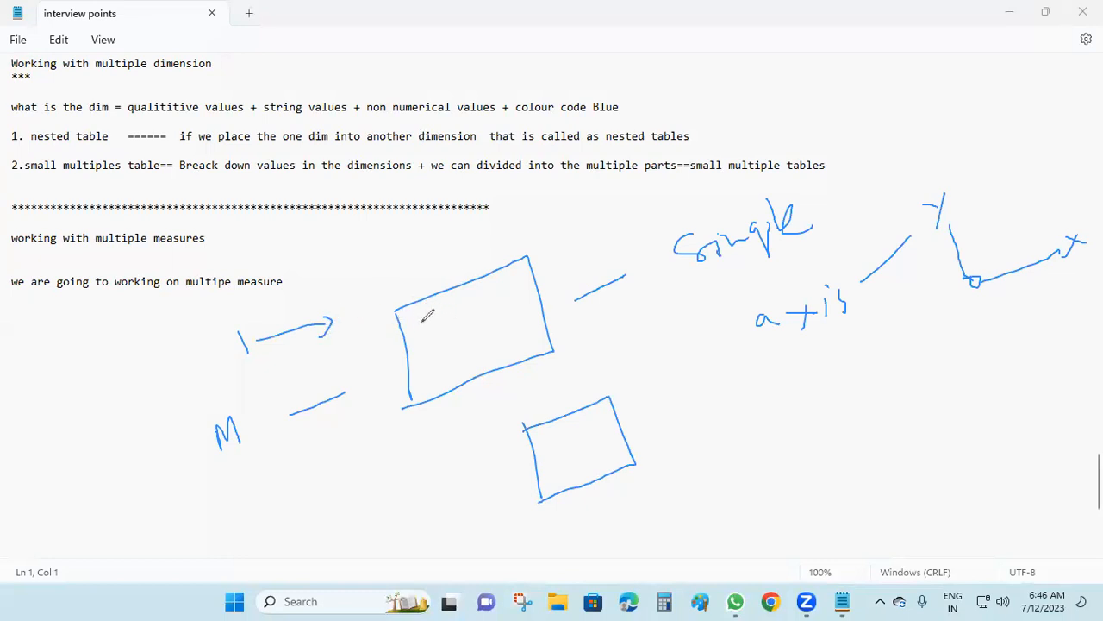
{"action": "left_click_drag", "start_coordinate": [298, 494], "coordinate": [302, 513]}
{"action": "left_click_drag", "start_coordinate": [404, 494], "coordinate": [542, 487]}
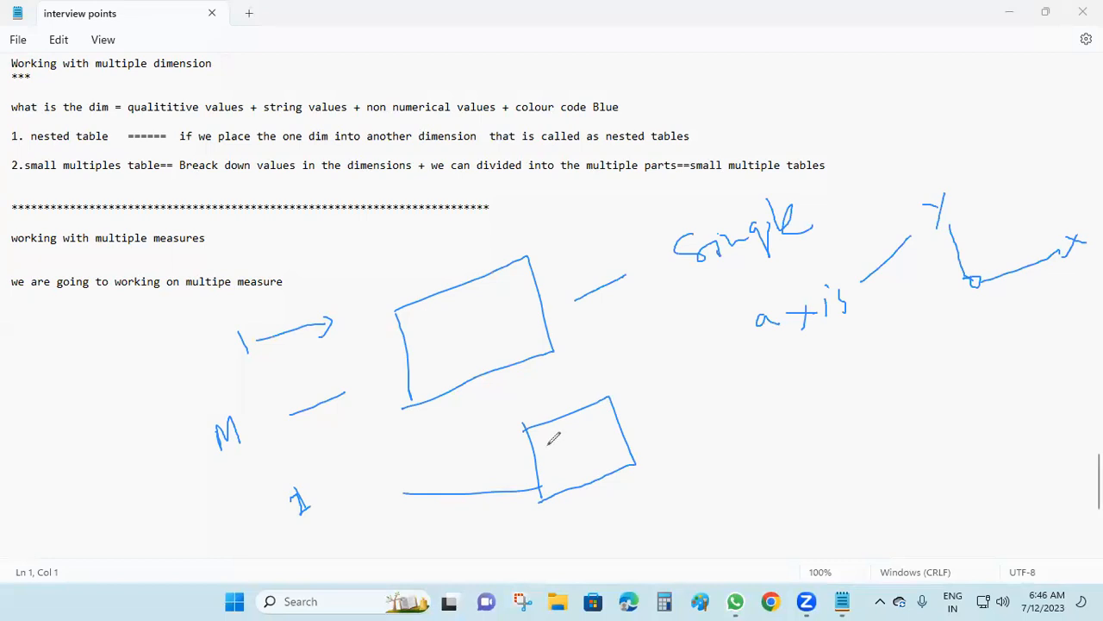
{"action": "mouse_move", "coordinate": [545, 444]}
{"action": "left_mouse_down"}
{"action": "mouse_move", "coordinate": [550, 461]}
{"action": "mouse_move", "coordinate": [595, 465]}
{"action": "left_mouse_up"}
Handwrite a 3 with an arrow leading to another large box, and draw separate marks inside that box
{"action": "mouse_move", "coordinate": [678, 511]}
{"action": "left_mouse_down"}
{"action": "mouse_move", "coordinate": [693, 521]}
{"action": "mouse_move", "coordinate": [686, 534]}
{"action": "left_mouse_up"}
{"action": "mouse_move", "coordinate": [712, 500]}
{"action": "left_mouse_down"}
{"action": "mouse_move", "coordinate": [725, 541]}
{"action": "mouse_move", "coordinate": [747, 515]}
{"action": "left_mouse_up"}
{"action": "mouse_move", "coordinate": [758, 505]}
{"action": "left_mouse_down"}
{"action": "mouse_move", "coordinate": [811, 477]}
{"action": "mouse_move", "coordinate": [816, 501]}
{"action": "left_mouse_up"}
{"action": "mouse_move", "coordinate": [849, 412]}
{"action": "left_mouse_down"}
{"action": "mouse_move", "coordinate": [875, 487]}
{"action": "mouse_move", "coordinate": [1011, 312]}
{"action": "mouse_move", "coordinate": [1047, 425]}
{"action": "mouse_move", "coordinate": [877, 488]}
{"action": "left_mouse_up"}
{"action": "left_click_drag", "start_coordinate": [910, 392], "coordinate": [920, 412]}
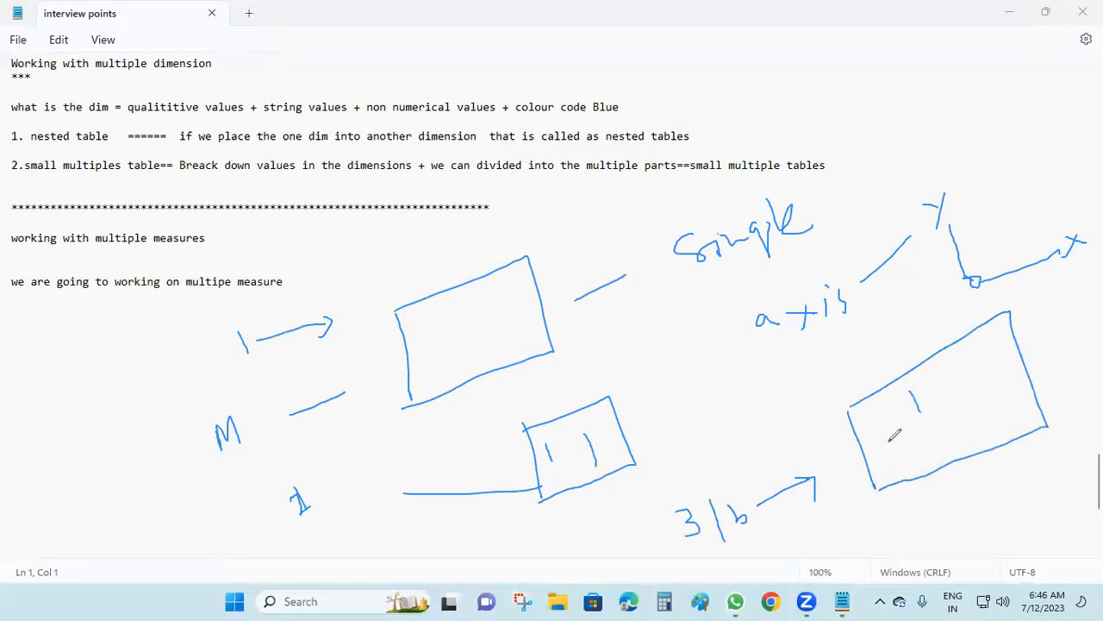
{"action": "left_click_drag", "start_coordinate": [960, 443], "coordinate": [961, 458]}
{"action": "mouse_move", "coordinate": [887, 441]}
{"action": "left_mouse_down"}
{"action": "mouse_move", "coordinate": [892, 453]}
{"action": "mouse_move", "coordinate": [927, 438]}
{"action": "left_mouse_up"}
Clear the drawing and sketch M1 with a line leading to a box that holds three short strokes
{"action": "key", "text": "e"}
{"action": "mouse_move", "coordinate": [515, 270]}
{"action": "left_mouse_down"}
{"action": "mouse_move", "coordinate": [522, 302]}
{"action": "mouse_move", "coordinate": [575, 268]}
{"action": "left_mouse_up"}
{"action": "left_click_drag", "start_coordinate": [462, 296], "coordinate": [491, 310]}
{"action": "mouse_move", "coordinate": [648, 294]}
{"action": "left_mouse_down"}
{"action": "mouse_move", "coordinate": [619, 223]}
{"action": "mouse_move", "coordinate": [697, 185]}
{"action": "mouse_move", "coordinate": [681, 274]}
{"action": "mouse_move", "coordinate": [649, 293]}
{"action": "left_mouse_up"}
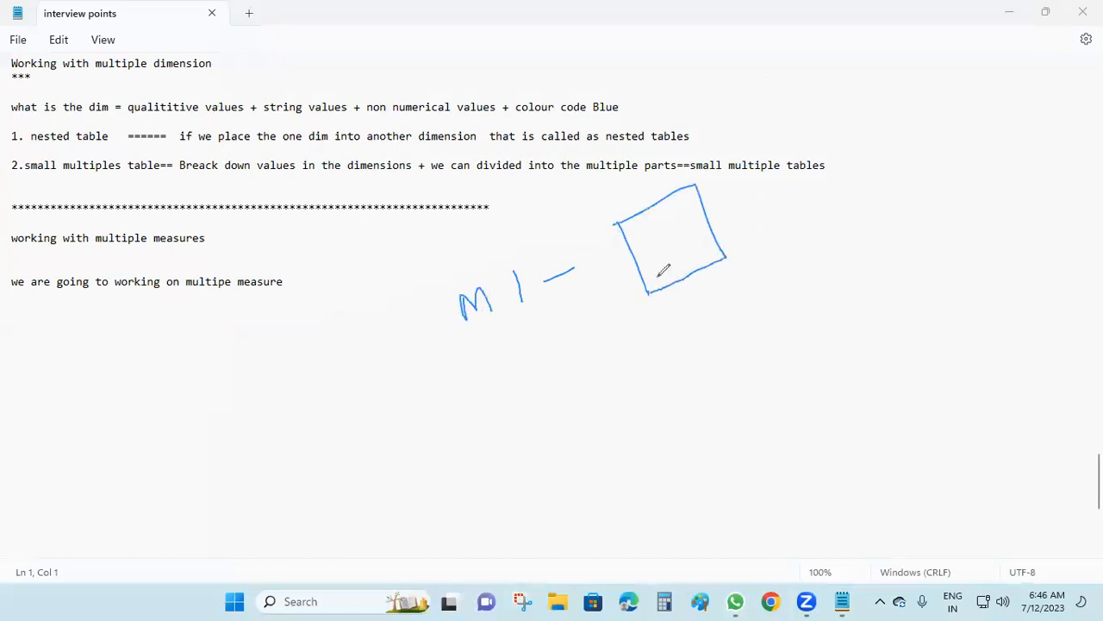
{"action": "mouse_move", "coordinate": [633, 243]}
{"action": "left_mouse_down"}
{"action": "mouse_move", "coordinate": [652, 232]}
{"action": "mouse_move", "coordinate": [677, 246]}
{"action": "left_mouse_up"}
Sketch M2 with a line leading to a second box that holds three short strokes and a 0
{"action": "mouse_move", "coordinate": [512, 400]}
{"action": "left_mouse_down"}
{"action": "mouse_move", "coordinate": [525, 417]}
{"action": "mouse_move", "coordinate": [540, 379]}
{"action": "mouse_move", "coordinate": [574, 365]}
{"action": "mouse_move", "coordinate": [622, 381]}
{"action": "mouse_move", "coordinate": [682, 349]}
{"action": "left_mouse_up"}
{"action": "mouse_move", "coordinate": [739, 378]}
{"action": "left_mouse_down"}
{"action": "mouse_move", "coordinate": [705, 313]}
{"action": "mouse_move", "coordinate": [780, 360]}
{"action": "mouse_move", "coordinate": [738, 377]}
{"action": "left_mouse_up"}
{"action": "mouse_move", "coordinate": [732, 335]}
{"action": "left_mouse_down"}
{"action": "mouse_move", "coordinate": [746, 323]}
{"action": "mouse_move", "coordinate": [758, 337]}
{"action": "left_mouse_up"}
{"action": "left_click_drag", "start_coordinate": [779, 292], "coordinate": [787, 298]}
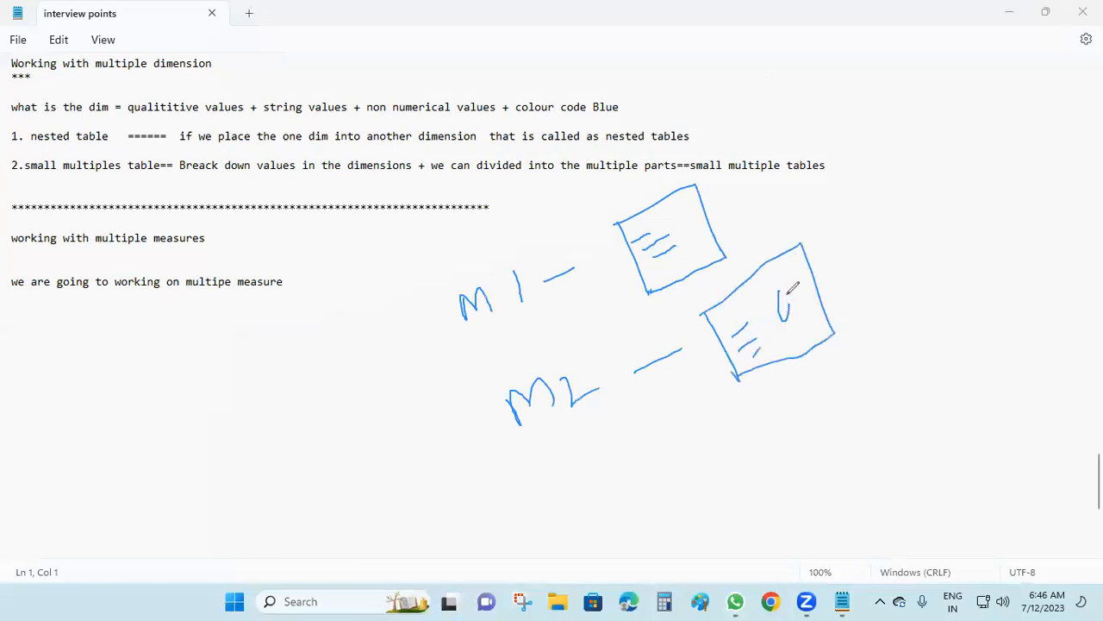
Sketch M3 with a line to a third marked box, enclose all three sketches in one large frame, and clear the drawing
{"action": "mouse_move", "coordinate": [573, 519]}
{"action": "left_mouse_down"}
{"action": "mouse_move", "coordinate": [583, 488]}
{"action": "mouse_move", "coordinate": [611, 515]}
{"action": "mouse_move", "coordinate": [656, 515]}
{"action": "mouse_move", "coordinate": [632, 529]}
{"action": "left_mouse_up"}
{"action": "mouse_move", "coordinate": [707, 479]}
{"action": "left_mouse_down"}
{"action": "mouse_move", "coordinate": [769, 451]}
{"action": "mouse_move", "coordinate": [819, 476]}
{"action": "left_mouse_up"}
{"action": "mouse_move", "coordinate": [797, 420]}
{"action": "left_mouse_down"}
{"action": "mouse_move", "coordinate": [924, 352]}
{"action": "mouse_move", "coordinate": [828, 476]}
{"action": "mouse_move", "coordinate": [835, 441]}
{"action": "left_mouse_up"}
{"action": "left_click_drag", "start_coordinate": [854, 396], "coordinate": [878, 452]}
{"action": "mouse_move", "coordinate": [845, 404]}
{"action": "left_mouse_down"}
{"action": "mouse_move", "coordinate": [857, 410]}
{"action": "mouse_move", "coordinate": [873, 396]}
{"action": "left_mouse_up"}
{"action": "mouse_move", "coordinate": [830, 435]}
{"action": "left_mouse_down"}
{"action": "mouse_move", "coordinate": [825, 453]}
{"action": "mouse_move", "coordinate": [841, 449]}
{"action": "left_mouse_up"}
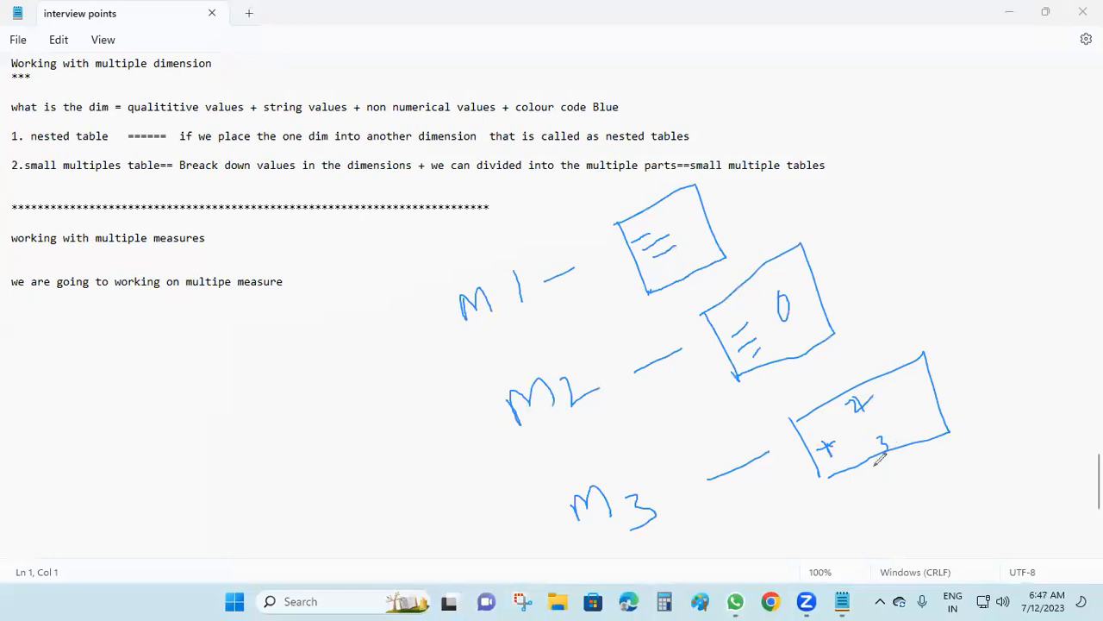
{"action": "mouse_move", "coordinate": [395, 276]}
{"action": "left_mouse_down"}
{"action": "mouse_move", "coordinate": [781, 151]}
{"action": "mouse_move", "coordinate": [1026, 511]}
{"action": "mouse_move", "coordinate": [560, 614]}
{"action": "mouse_move", "coordinate": [448, 273]}
{"action": "left_mouse_up"}
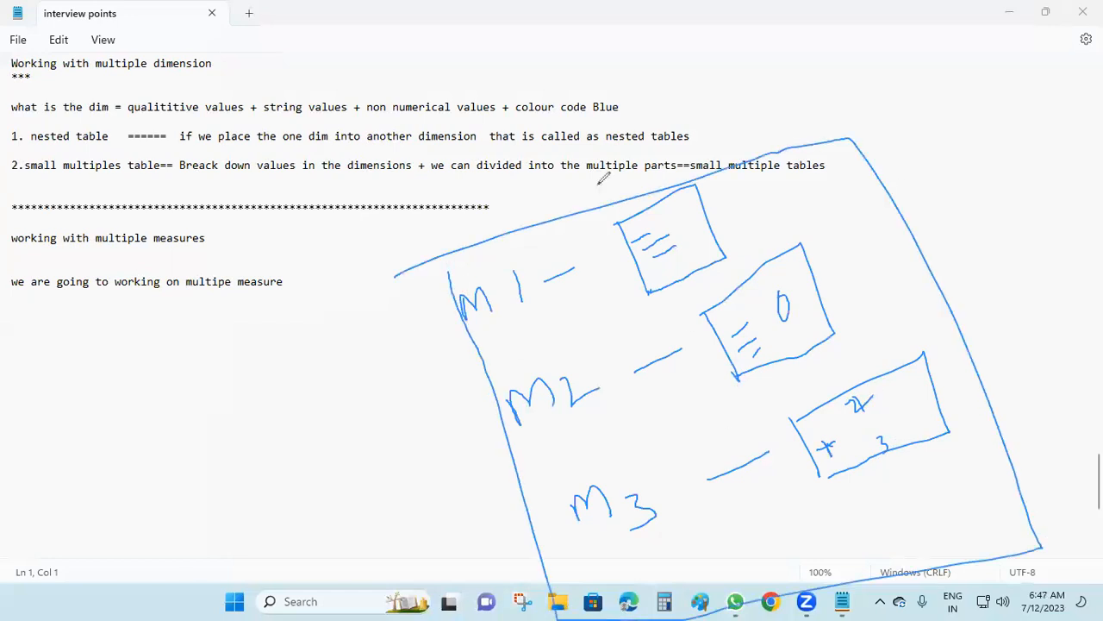
{"action": "left_click", "coordinate": [557, 157]}
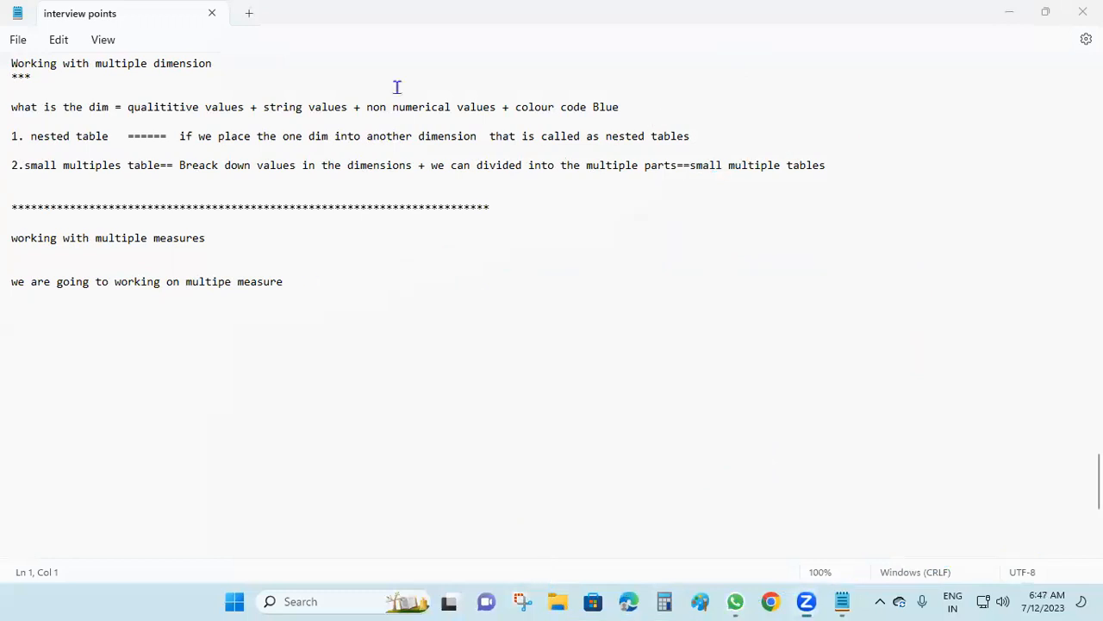
Add a numbered list at the end of the notes: "1.individaul axis", "2.dual axis" and "3.blended axis"
{"action": "key", "text": "ctrl+End"}
{"action": "type", "text": "1"}
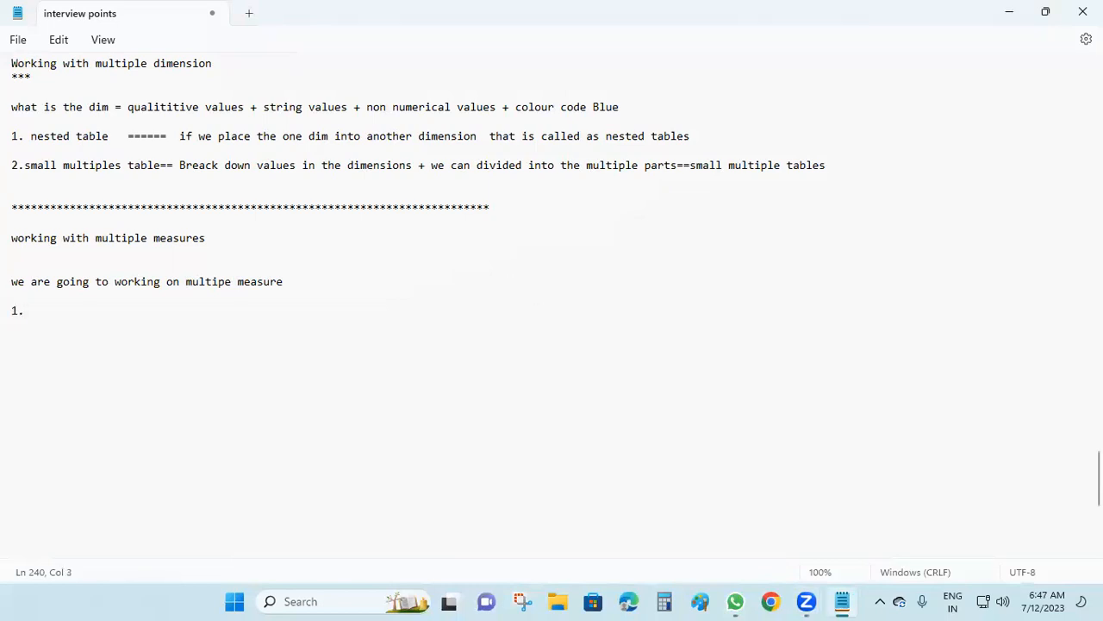
{"action": "type", "text": ".individaul axis"}
{"action": "key", "text": "Return"}
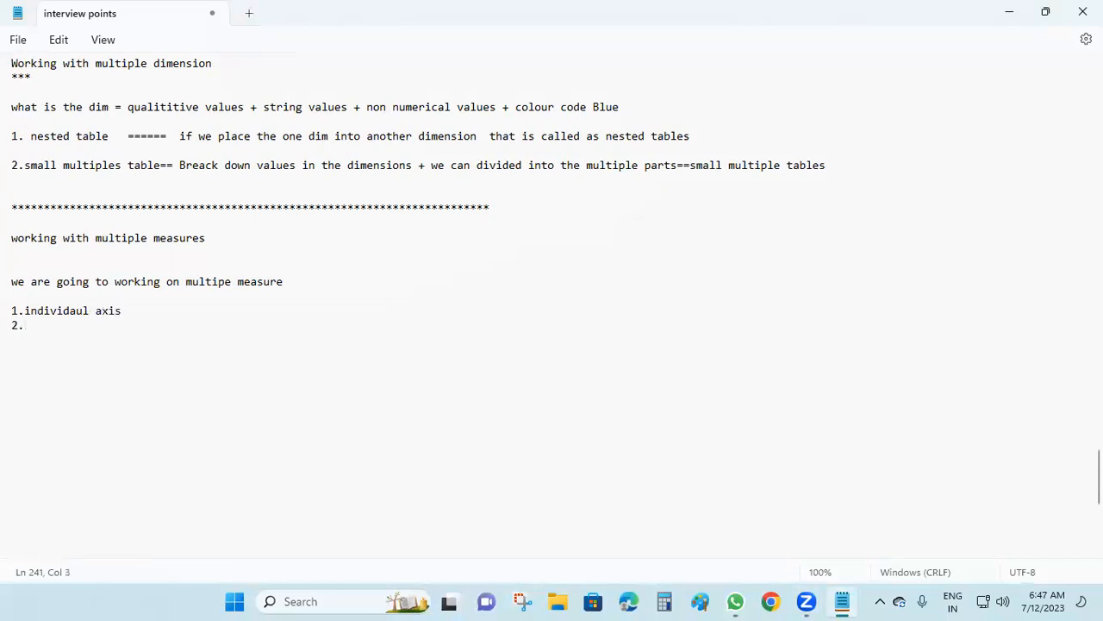
{"action": "type", "text": "2.dual axis"}
{"action": "key", "text": "Return"}
{"action": "type", "text": "3.blende"}
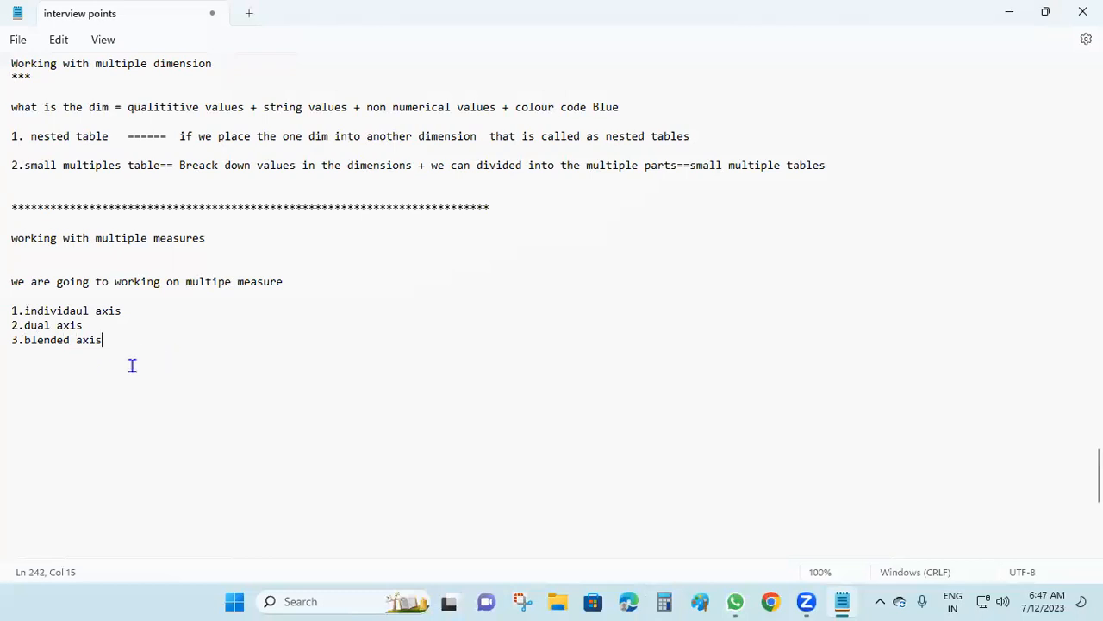
Complete list item 1 with the definition "== individual we can apply the measure on the visualiation"
{"action": "left_click", "coordinate": [171, 313]}
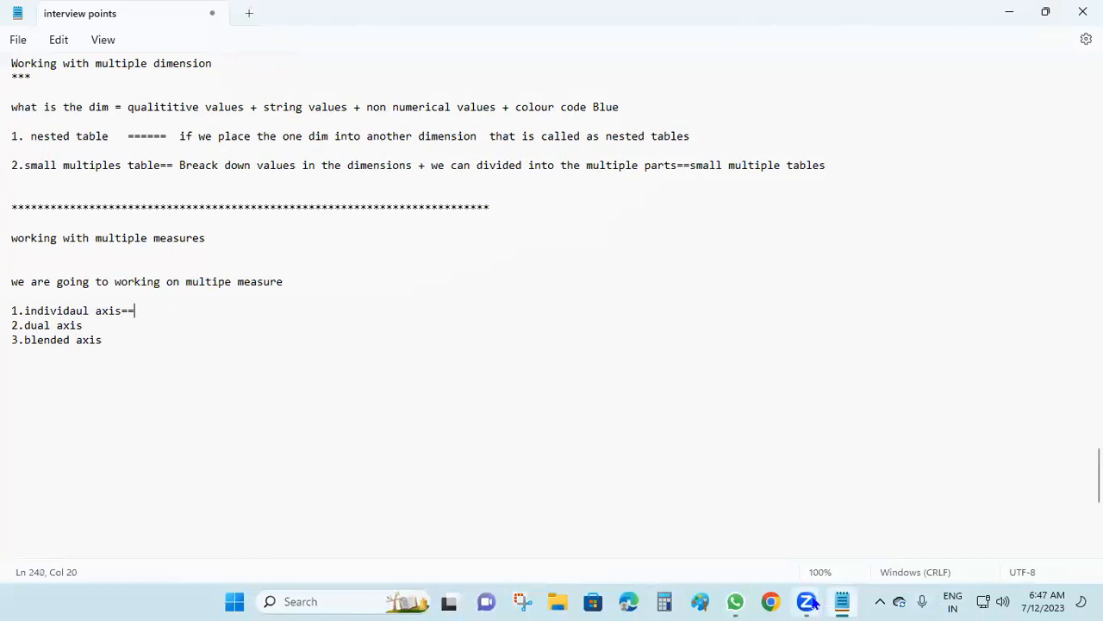
{"action": "mouse_move", "coordinate": [807, 601]}
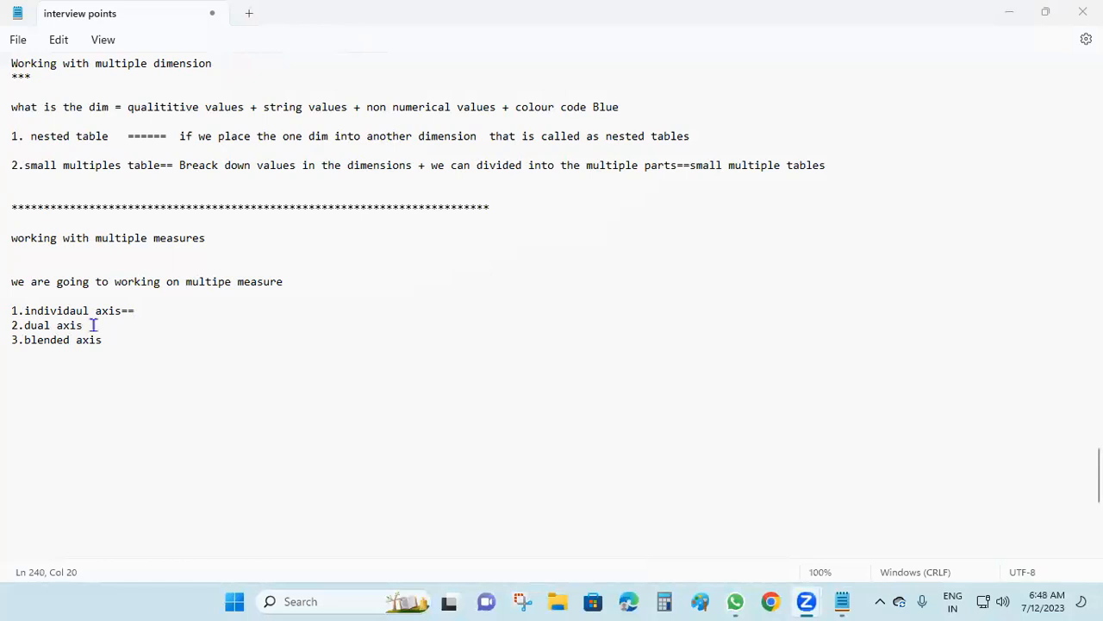
{"action": "left_click", "coordinate": [184, 307]}
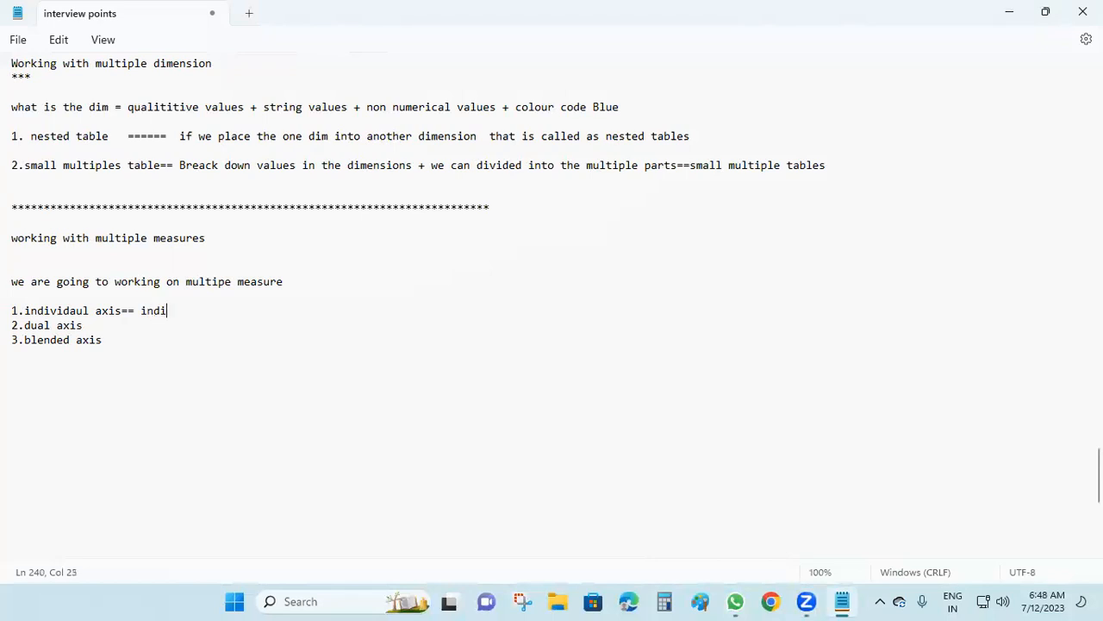
{"action": "type", "text": "dual we can apply the  measure"}
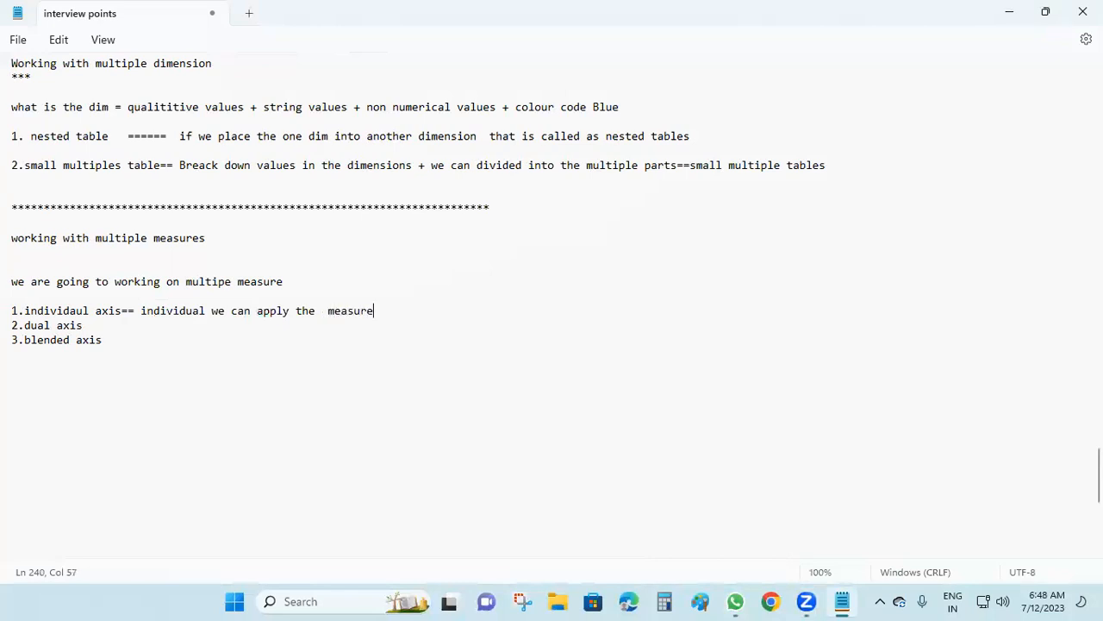
{"action": "type", "text": "the visualia"}
{"action": "type", "text": "tion"}
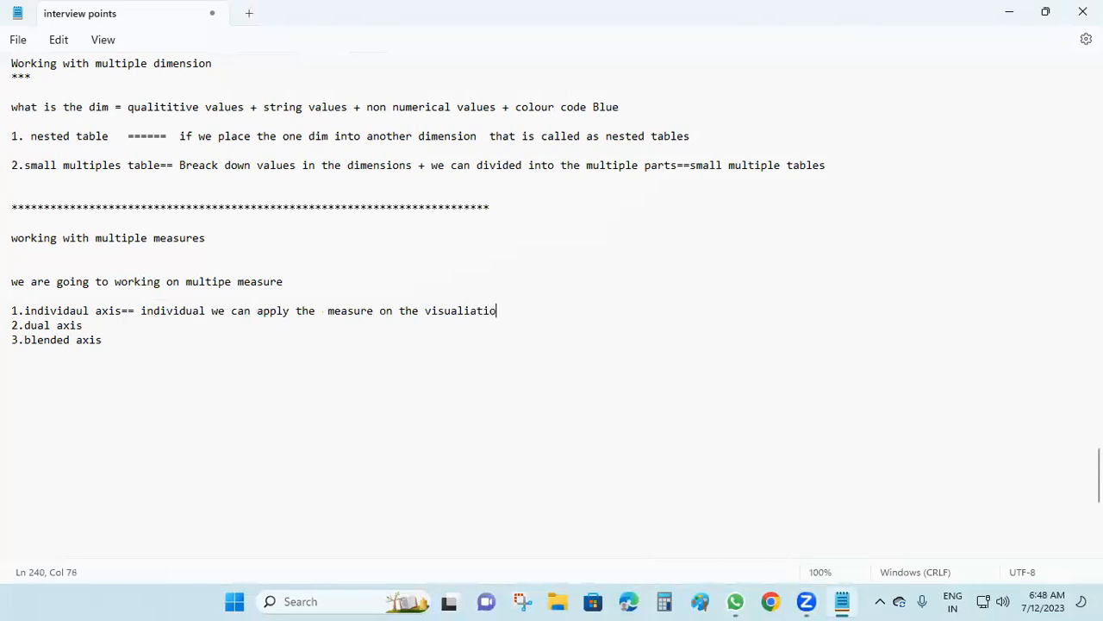
Complete list item 2 with the definition "== 2= if you take single sheet - in that we can 2 measures"
{"action": "left_click", "coordinate": [125, 325]}
{"action": "type", "text": "== 2= if you take sing"}
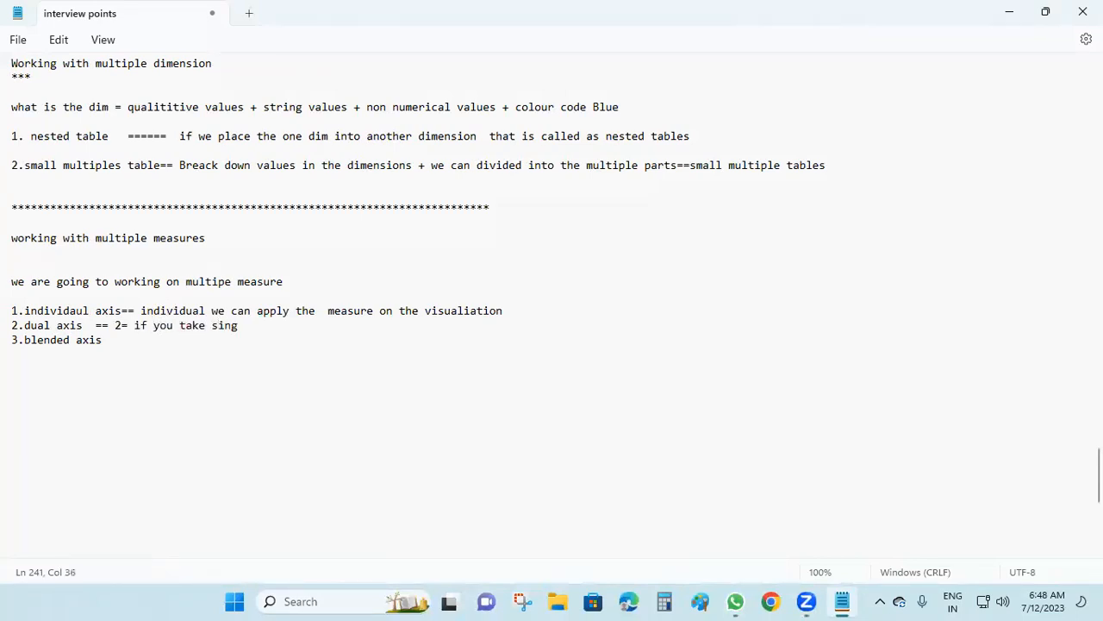
{"action": "type", "text": "le sheet - in that w"}
{"action": "key", "text": "BackSpace"}
{"action": "type", "text": "we can"}
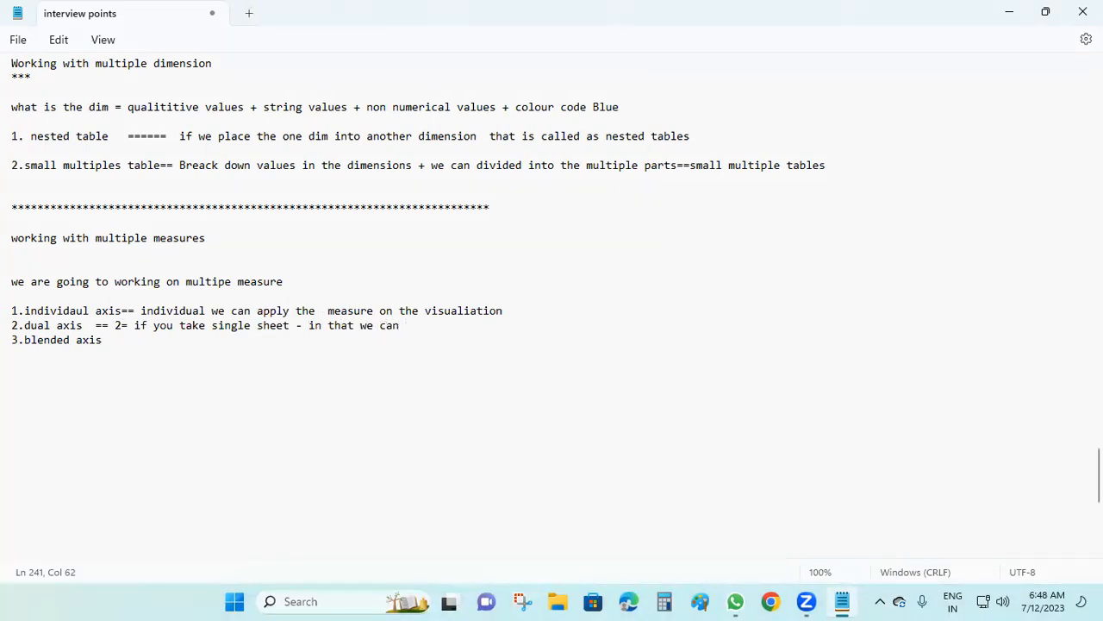
{"action": "type", "text": " 2 measures"}
Complete list item 3 with the definition "== combine the multiple measure / mixing the multiple measure"
{"action": "left_click", "coordinate": [125, 340]}
{"action": "type", "text": "== co"}
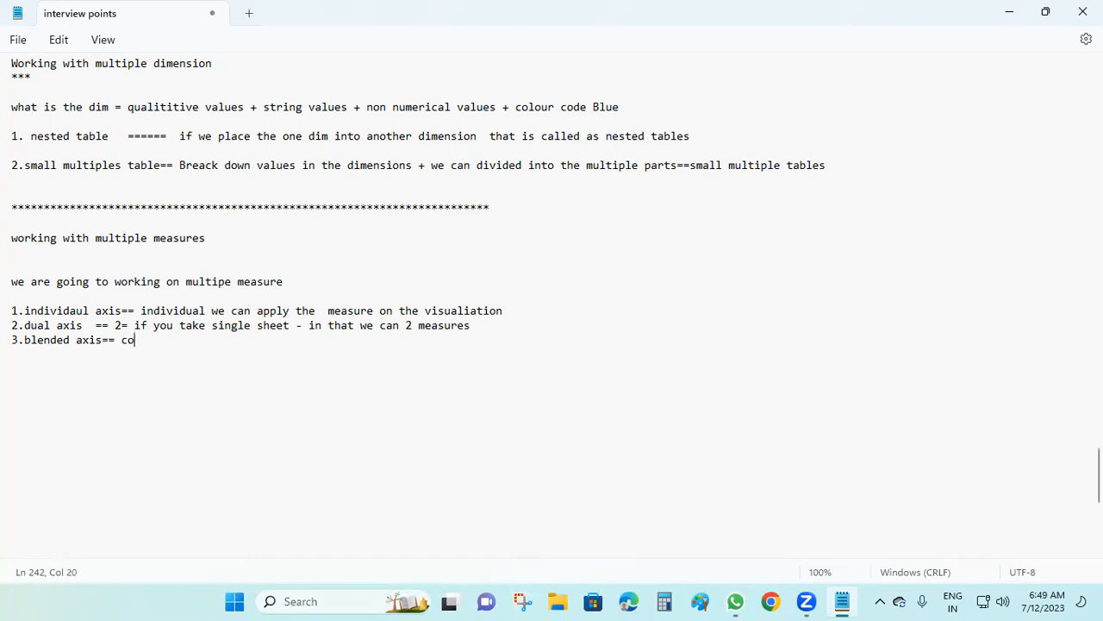
{"action": "type", "text": "mbine the multiple "}
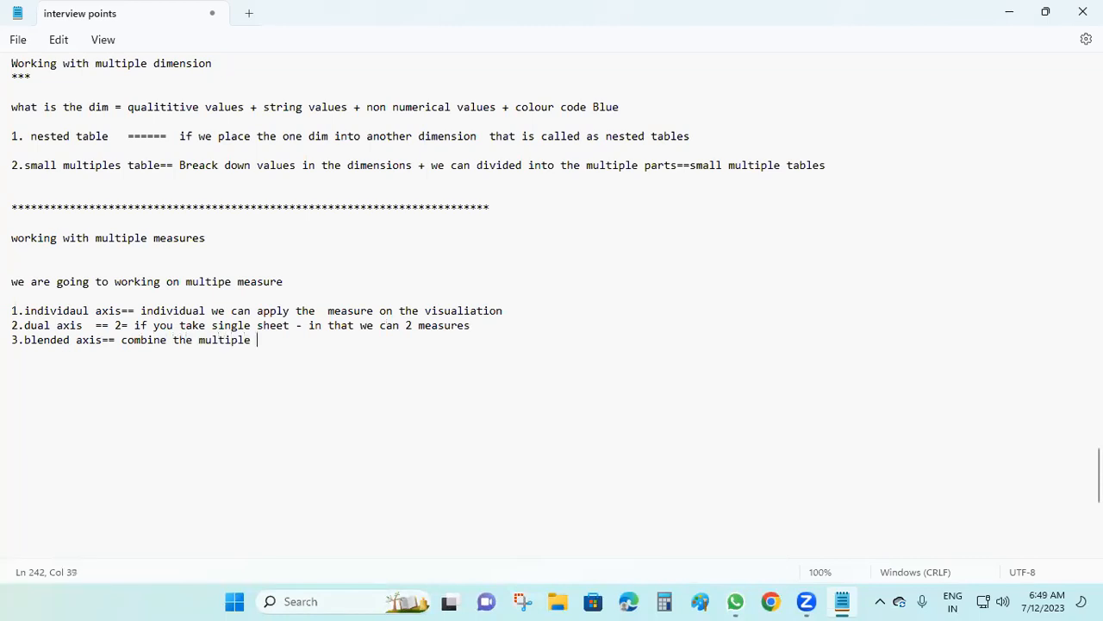
{"action": "type", "text": "measure"}
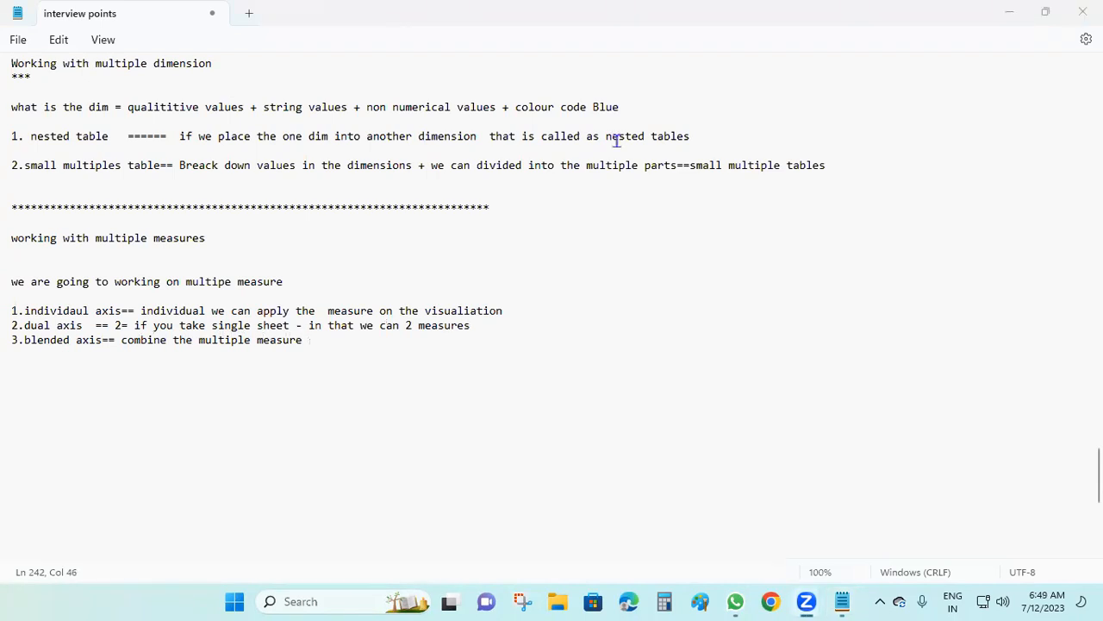
{"action": "left_click", "coordinate": [341, 340]}
{"action": "type", "text": "/"}
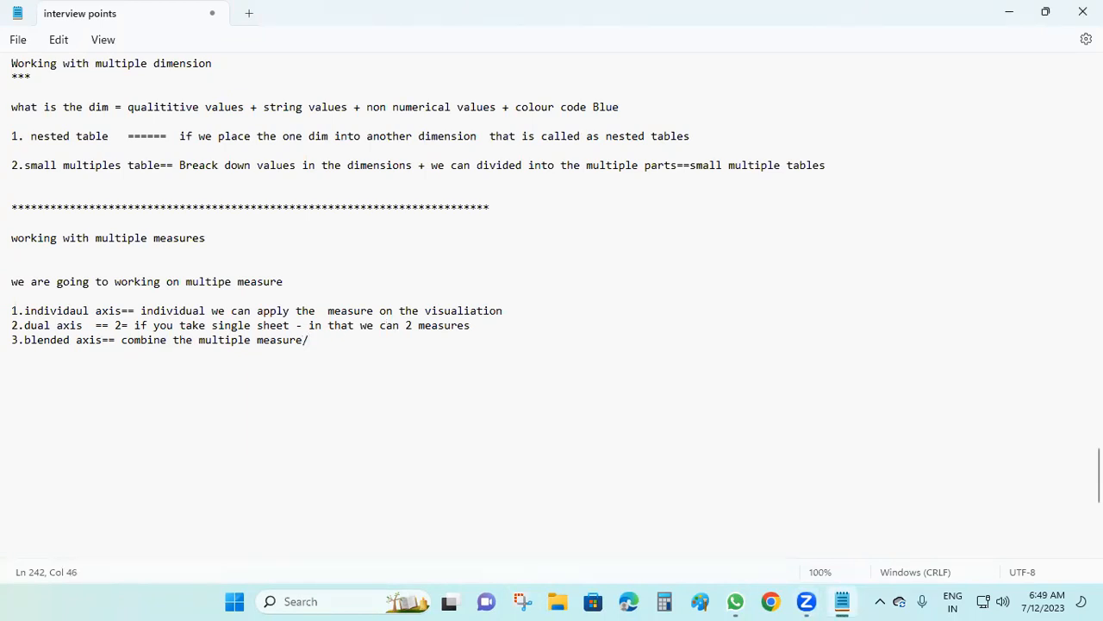
{"action": "key", "text": "Right"}
{"action": "type", "text": "mixing the multiple"}
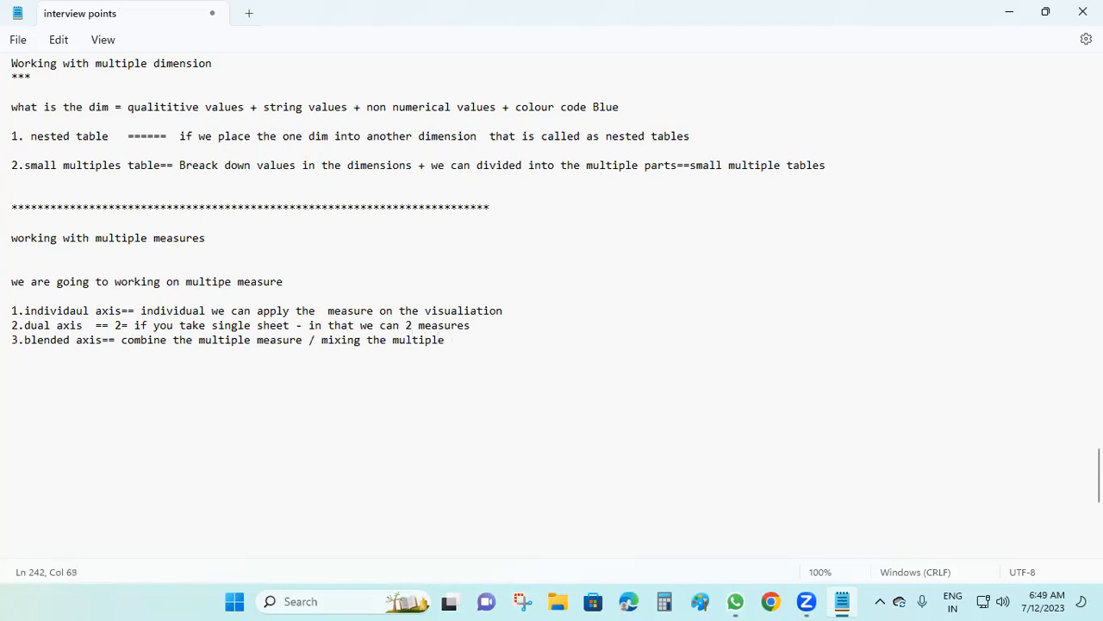
{"action": "type", "text": " measure"}
Draw a box beside the list with an arrow leading into it from a handwritten 1
{"action": "mouse_move", "coordinate": [636, 269]}
{"action": "left_mouse_down"}
{"action": "mouse_move", "coordinate": [707, 230]}
{"action": "mouse_move", "coordinate": [658, 331]}
{"action": "left_mouse_up"}
{"action": "mouse_move", "coordinate": [561, 325]}
{"action": "left_mouse_down"}
{"action": "mouse_move", "coordinate": [661, 292]}
{"action": "mouse_move", "coordinate": [663, 303]}
{"action": "left_mouse_up"}
{"action": "left_click_drag", "start_coordinate": [536, 322], "coordinate": [544, 343]}
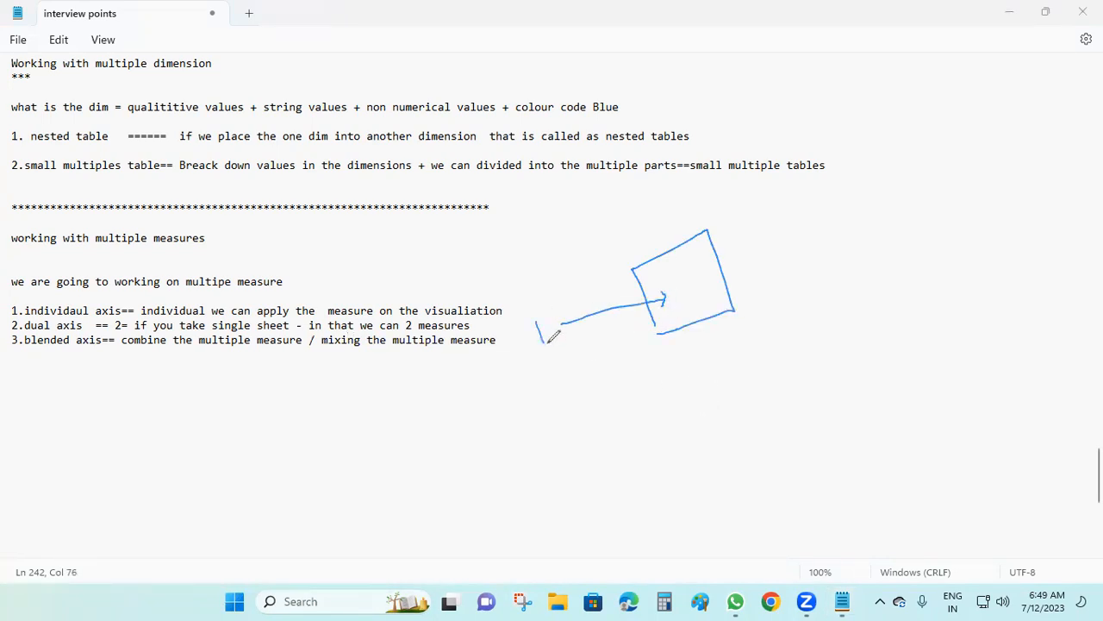
Draw a 2 with a line to a box holding parts 1 and 2, and a 3 with a line to an empty box
{"action": "left_click_drag", "start_coordinate": [558, 445], "coordinate": [573, 454]}
{"action": "left_click_drag", "start_coordinate": [630, 425], "coordinate": [657, 418]}
{"action": "mouse_move", "coordinate": [681, 370]}
{"action": "left_mouse_down"}
{"action": "mouse_move", "coordinate": [699, 424]}
{"action": "mouse_move", "coordinate": [747, 344]}
{"action": "mouse_move", "coordinate": [732, 419]}
{"action": "mouse_move", "coordinate": [705, 427]}
{"action": "left_mouse_up"}
{"action": "mouse_move", "coordinate": [700, 365]}
{"action": "left_mouse_down"}
{"action": "mouse_move", "coordinate": [709, 402]}
{"action": "mouse_move", "coordinate": [766, 382]}
{"action": "mouse_move", "coordinate": [758, 401]}
{"action": "mouse_move", "coordinate": [770, 405]}
{"action": "left_mouse_up"}
{"action": "mouse_move", "coordinate": [627, 511]}
{"action": "left_mouse_down"}
{"action": "mouse_move", "coordinate": [642, 522]}
{"action": "mouse_move", "coordinate": [725, 494]}
{"action": "left_mouse_up"}
{"action": "mouse_move", "coordinate": [770, 456]}
{"action": "left_mouse_down"}
{"action": "mouse_move", "coordinate": [790, 512]}
{"action": "mouse_move", "coordinate": [874, 476]}
{"action": "mouse_move", "coordinate": [795, 513]}
{"action": "left_mouse_up"}
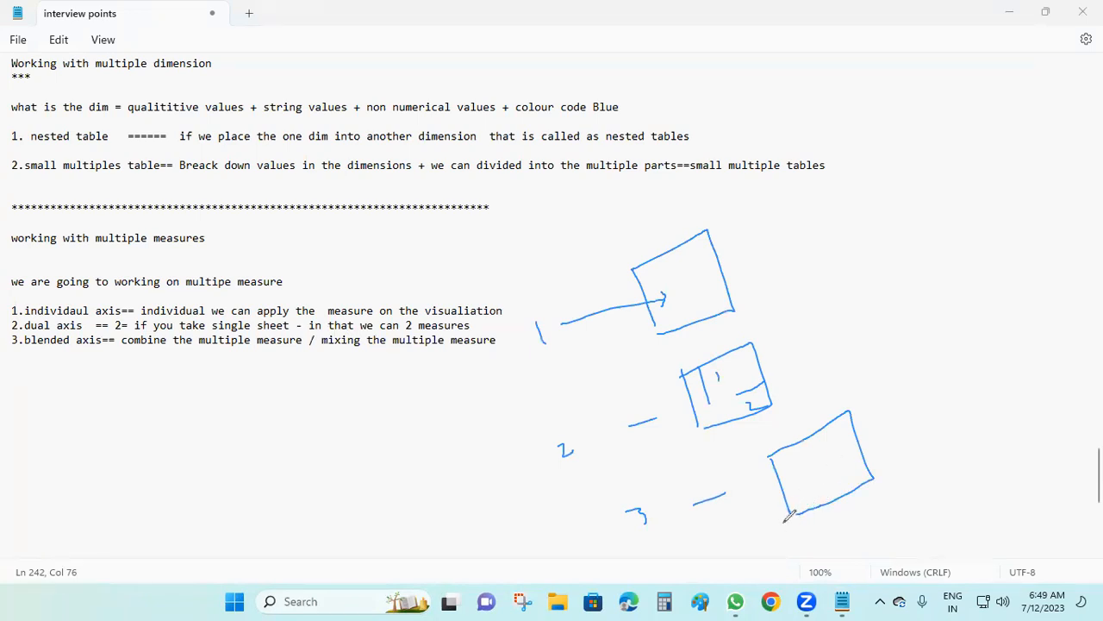
Draw two more boxes beyond the numbered sketches, each with lines crossing its near edge
{"action": "left_click_drag", "start_coordinate": [887, 222], "coordinate": [936, 347]}
{"action": "mouse_move", "coordinate": [886, 222]}
{"action": "left_mouse_down"}
{"action": "mouse_move", "coordinate": [972, 305]}
{"action": "mouse_move", "coordinate": [937, 321]}
{"action": "left_mouse_up"}
{"action": "left_click_drag", "start_coordinate": [888, 276], "coordinate": [954, 249]}
{"action": "mouse_move", "coordinate": [953, 423]}
{"action": "left_mouse_down"}
{"action": "mouse_move", "coordinate": [976, 489]}
{"action": "mouse_move", "coordinate": [1031, 480]}
{"action": "mouse_move", "coordinate": [987, 494]}
{"action": "mouse_move", "coordinate": [974, 449]}
{"action": "mouse_move", "coordinate": [986, 456]}
{"action": "left_mouse_up"}
Draw a small box above the other sketches, label it with a handwritten character, and add short strokes across all its sides
{"action": "left_click_drag", "start_coordinate": [836, 115], "coordinate": [856, 172]}
{"action": "mouse_move", "coordinate": [856, 118]}
{"action": "left_mouse_down"}
{"action": "mouse_move", "coordinate": [915, 94]}
{"action": "mouse_move", "coordinate": [925, 135]}
{"action": "left_mouse_up"}
{"action": "left_click_drag", "start_coordinate": [925, 135], "coordinate": [802, 205]}
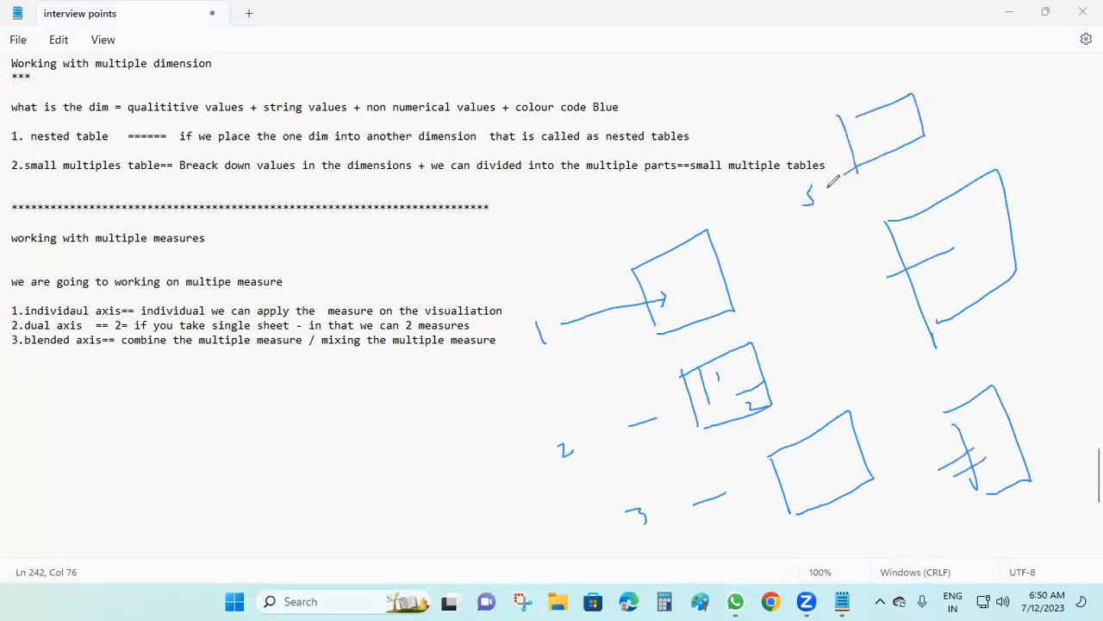
{"action": "left_click_drag", "start_coordinate": [880, 82], "coordinate": [903, 177]}
{"action": "left_click_drag", "start_coordinate": [840, 159], "coordinate": [889, 140]}
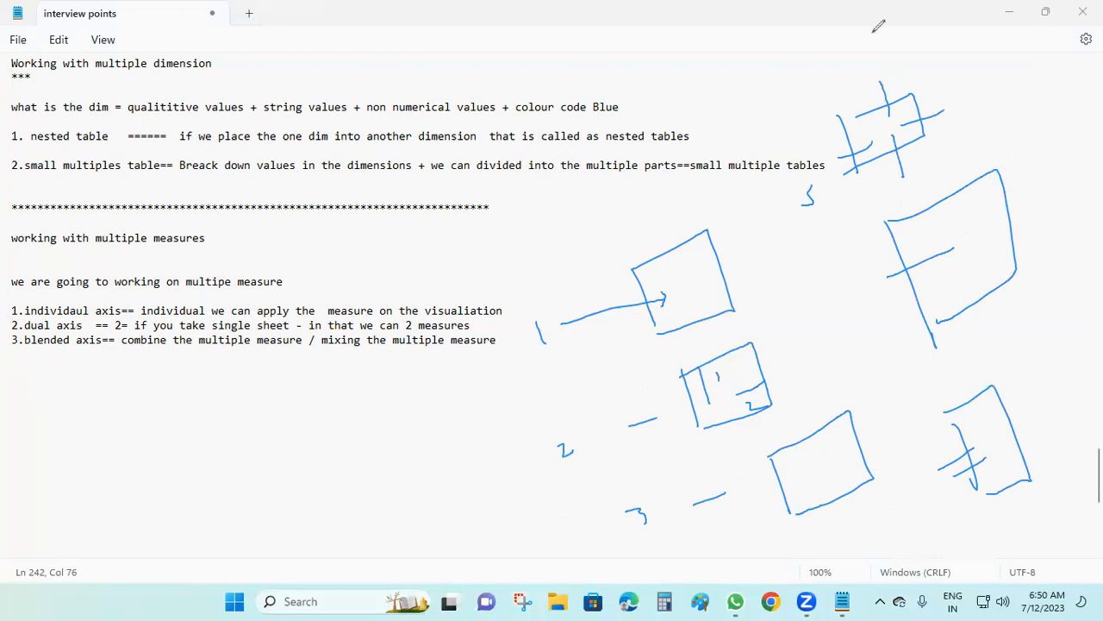
Clear the sketches drawn over the notes, minimize the notes and launch Tableau
{"action": "key", "text": "Escape"}
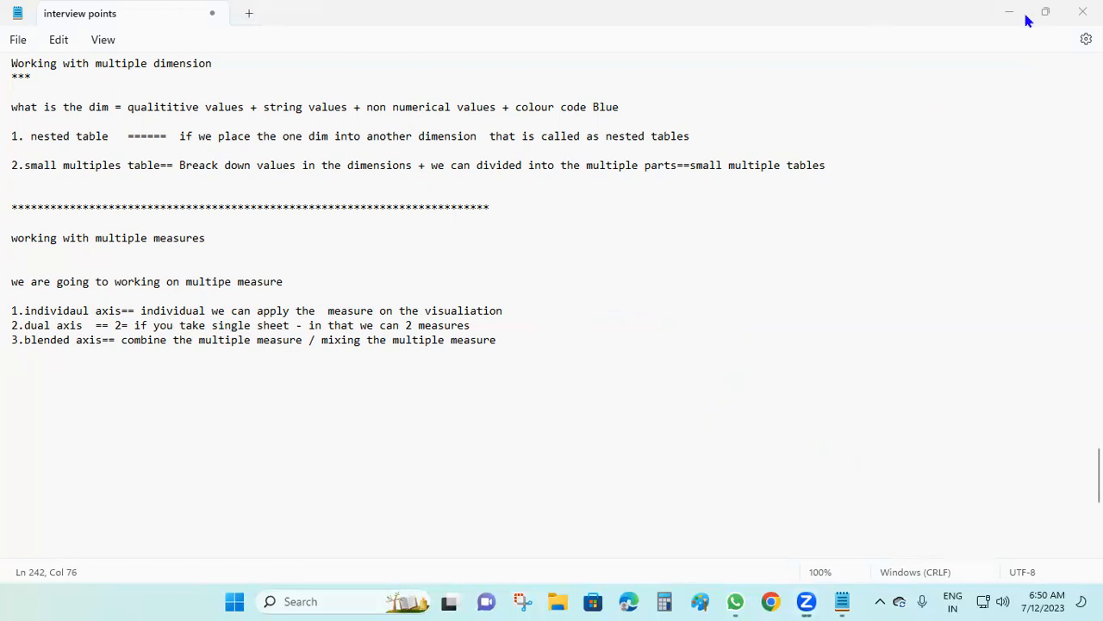
{"action": "left_click", "coordinate": [1009, 13]}
{"action": "double_click", "coordinate": [269, 34]}
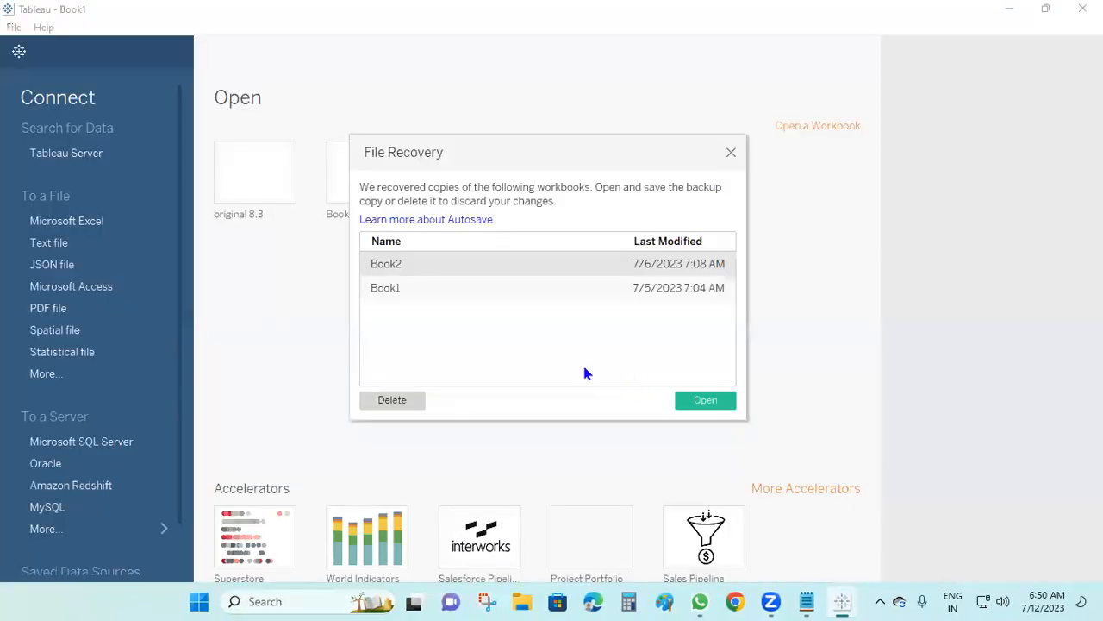
Dismiss the file recovery list and connect to the Excel workbook Sample - Superstore - English
{"action": "left_click", "coordinate": [730, 152]}
{"action": "left_click", "coordinate": [98, 226]}
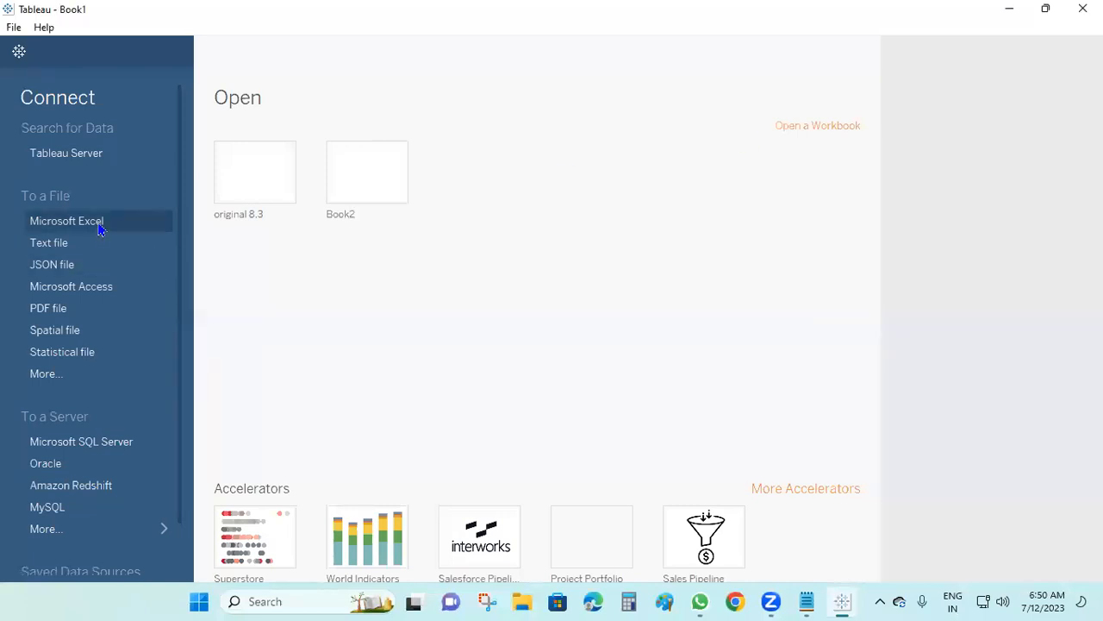
{"action": "left_click", "coordinate": [278, 150]}
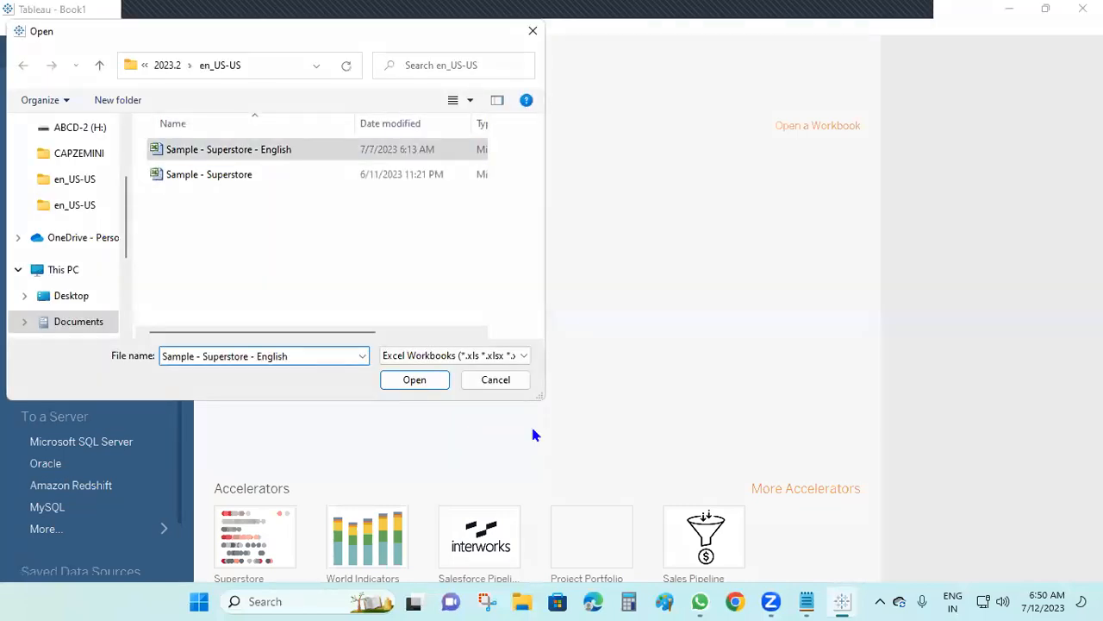
{"action": "left_click", "coordinate": [415, 379]}
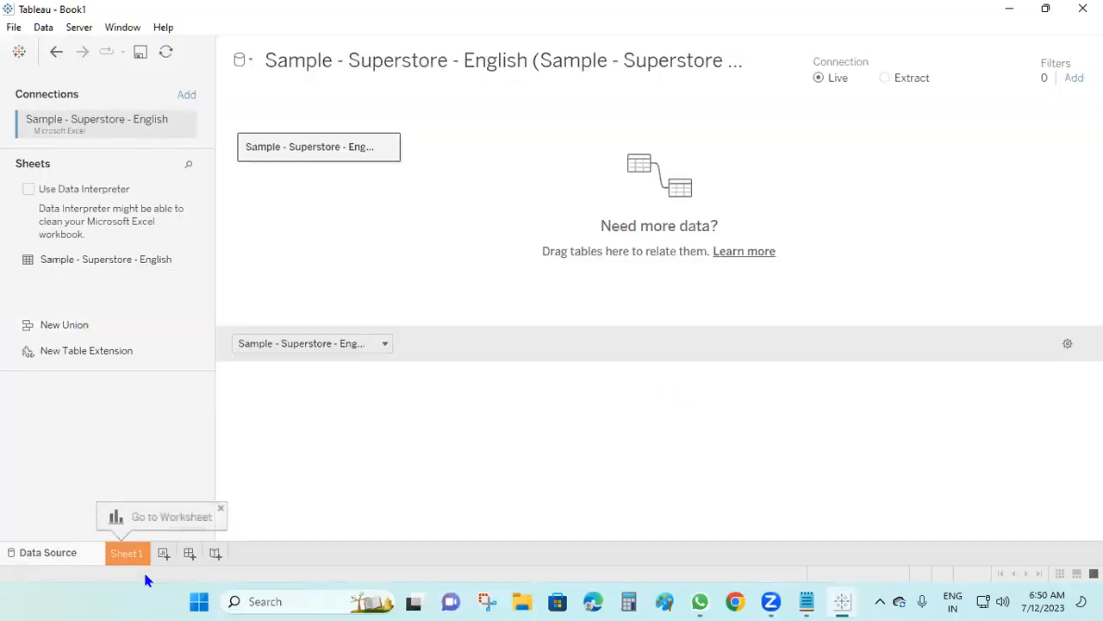
On Sheet 1, build a bar chart with Category on rows and Sales on columns
{"action": "left_click", "coordinate": [129, 554]}
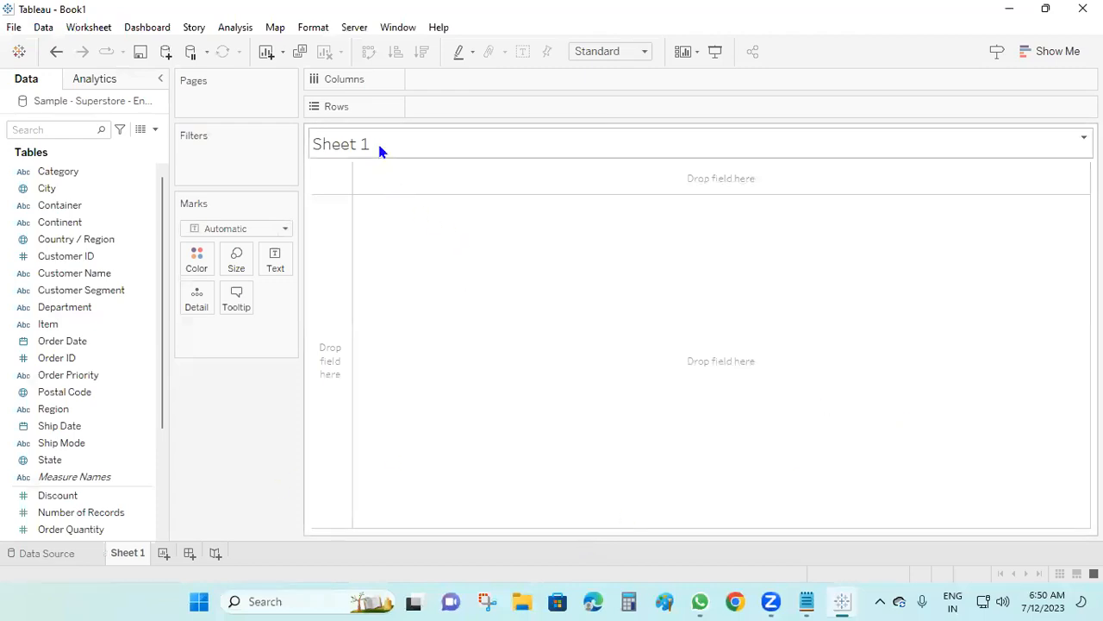
{"action": "left_click_drag", "start_coordinate": [59, 172], "coordinate": [80, 177]}
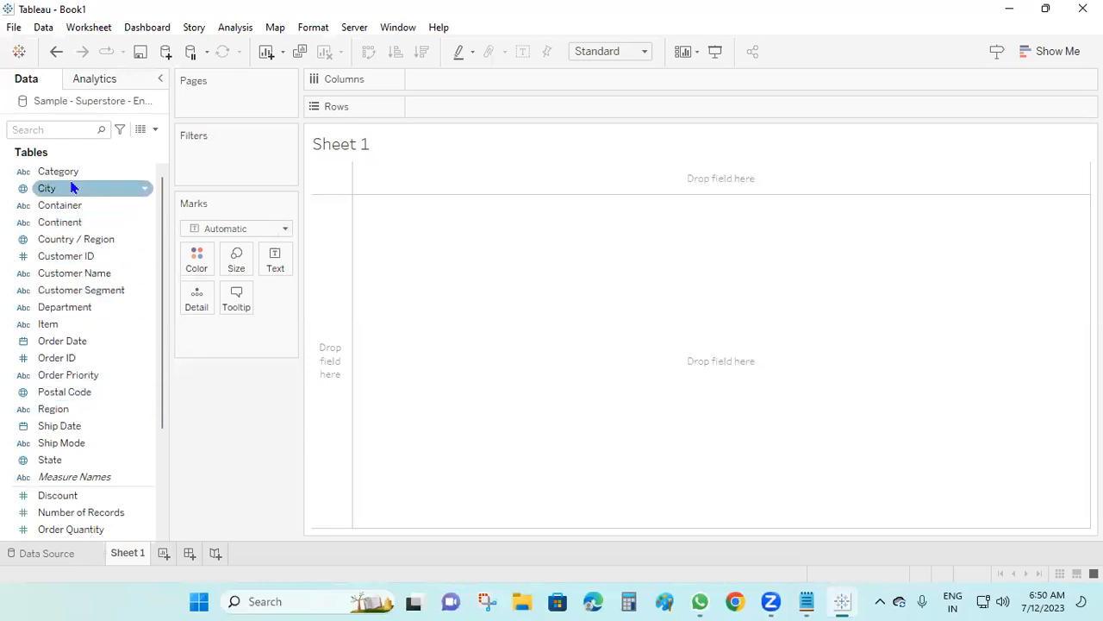
{"action": "left_click_drag", "start_coordinate": [72, 179], "coordinate": [446, 115]}
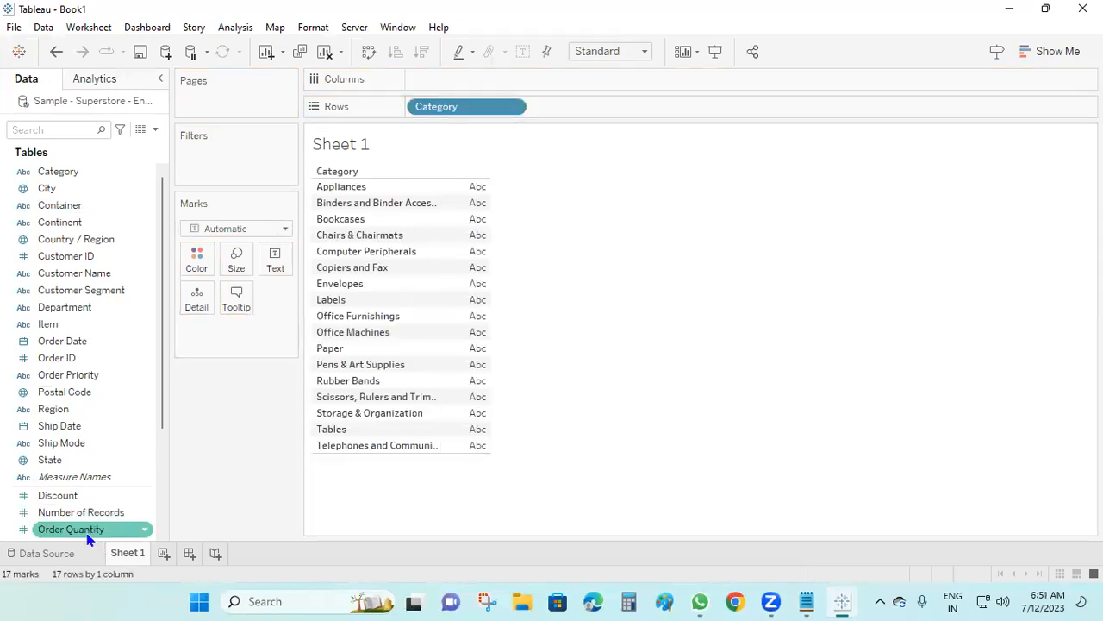
{"action": "left_click", "coordinate": [71, 130]}
{"action": "type", "text": "sa"}
{"action": "left_click_drag", "start_coordinate": [74, 183], "coordinate": [523, 79]}
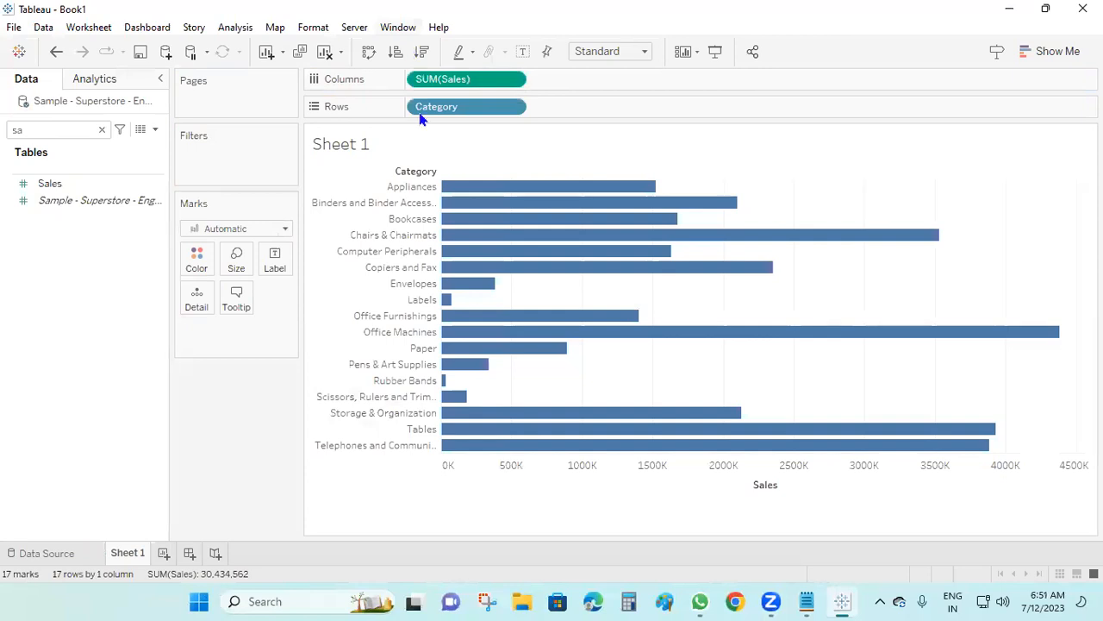
Sort the categories by sales in ascending order and swap rows and columns to get vertical bars
{"action": "left_click", "coordinate": [421, 51]}
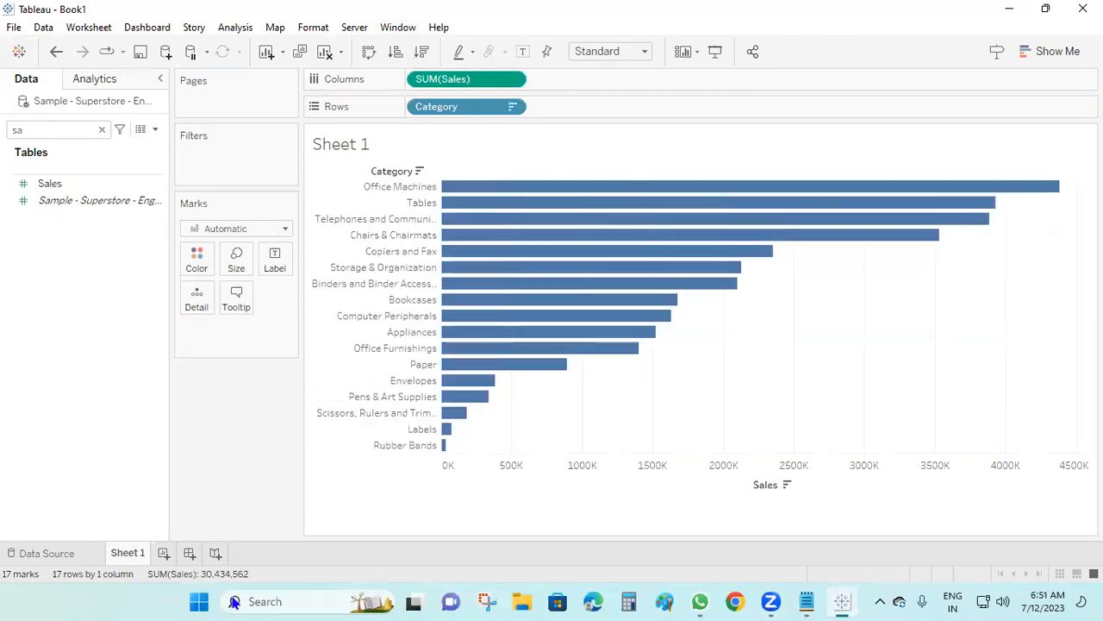
{"action": "left_click", "coordinate": [396, 51]}
{"action": "left_click", "coordinate": [369, 51]}
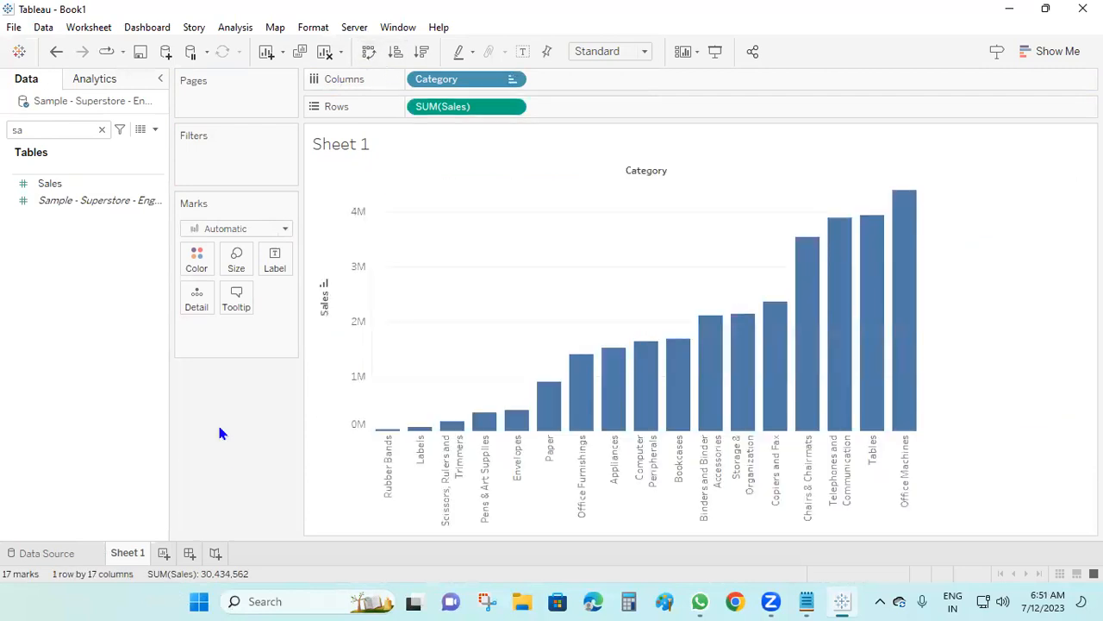
Show mark labels on the sales bars and rename the sheet as individual axis
{"action": "left_click", "coordinate": [275, 258]}
{"action": "left_click", "coordinate": [310, 296]}
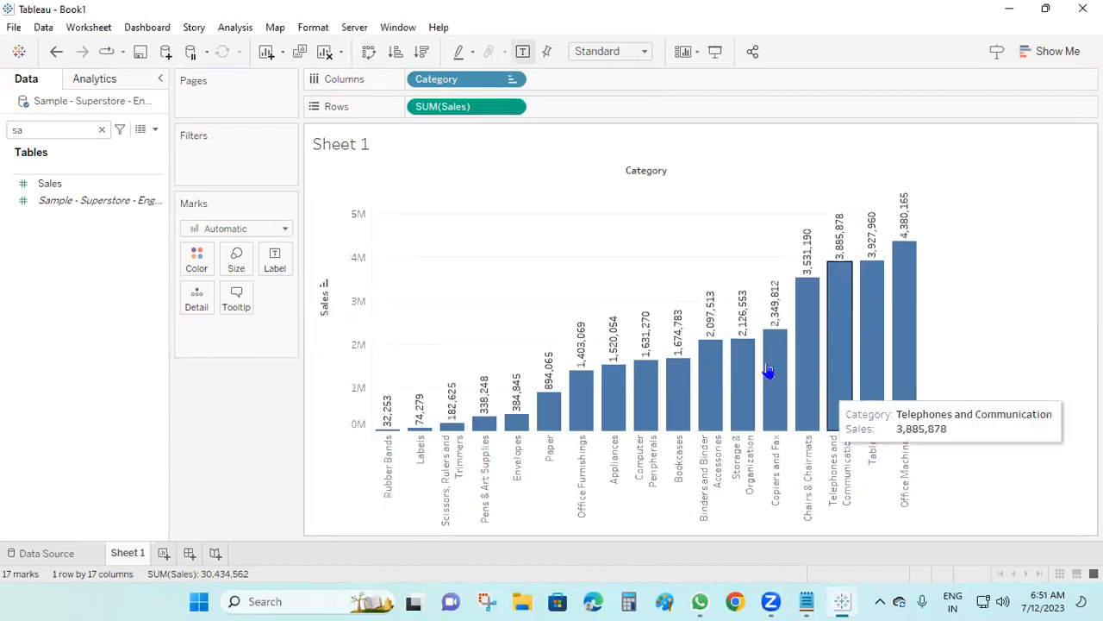
{"action": "double_click", "coordinate": [127, 553]}
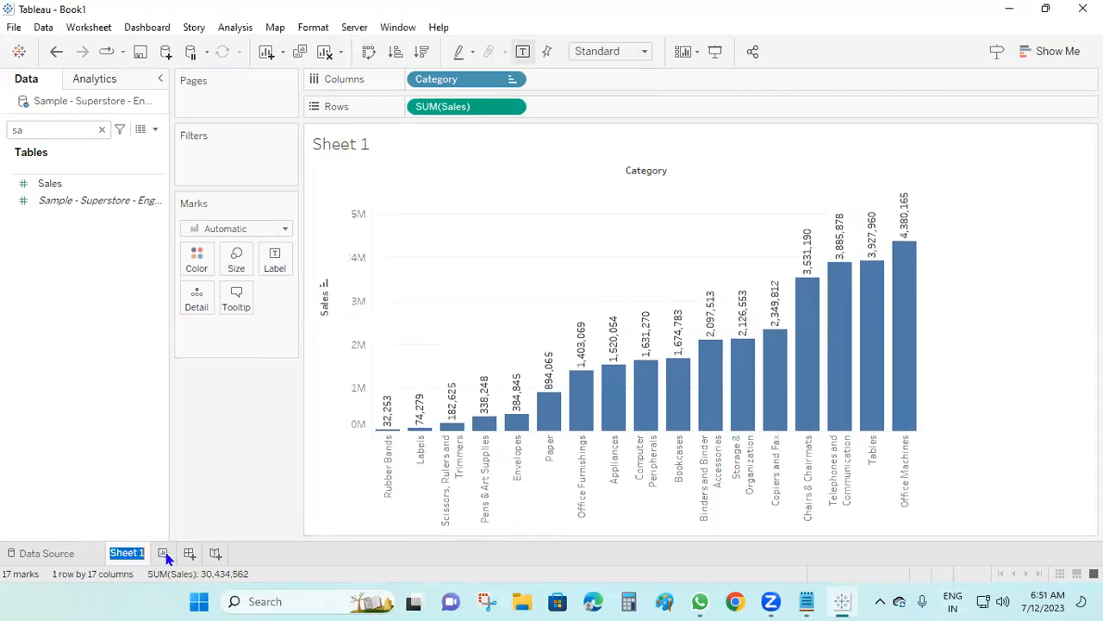
{"action": "type", "text": "individual axis"}
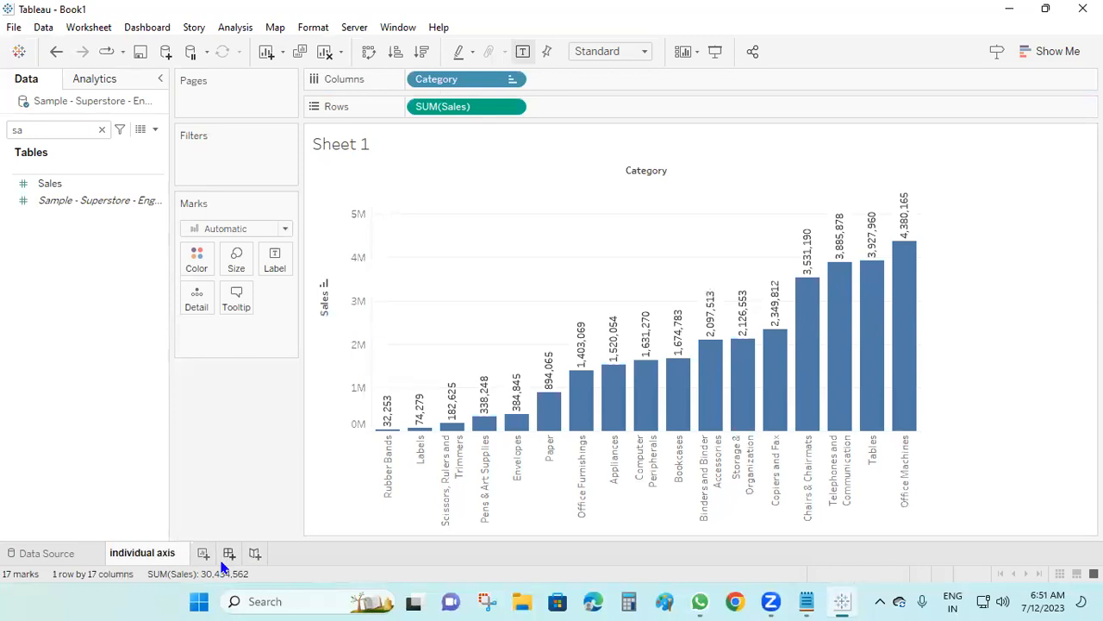
Add a new worksheet and name it dual axis
{"action": "left_click", "coordinate": [205, 557]}
{"action": "double_click", "coordinate": [207, 557]}
{"action": "type", "text": "dua"}
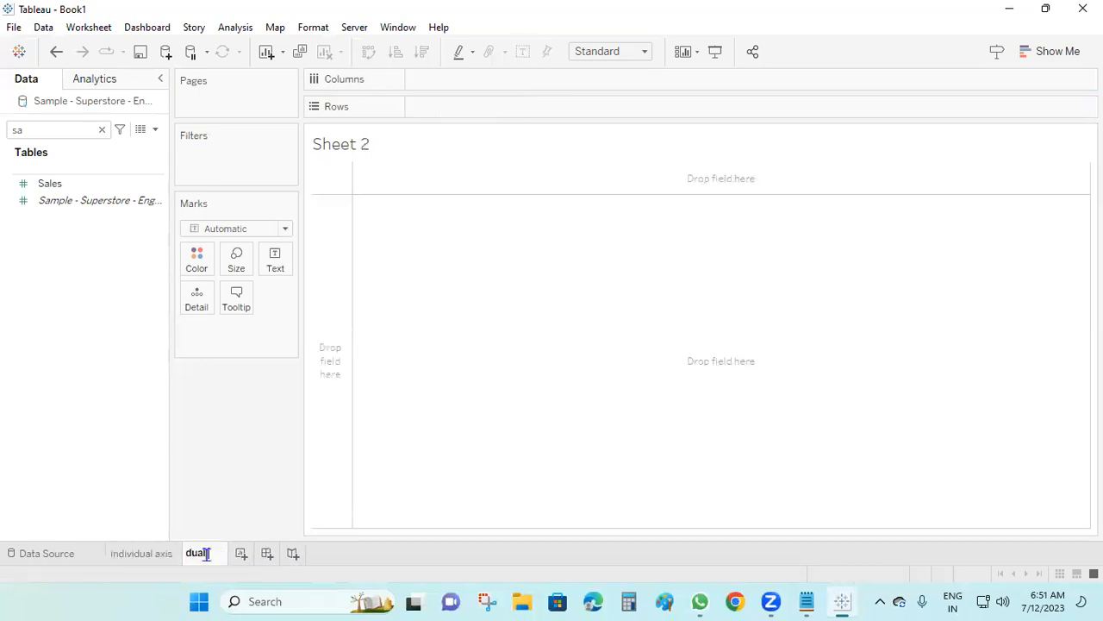
{"action": "type", "text": "l axis"}
{"action": "key", "text": "Return"}
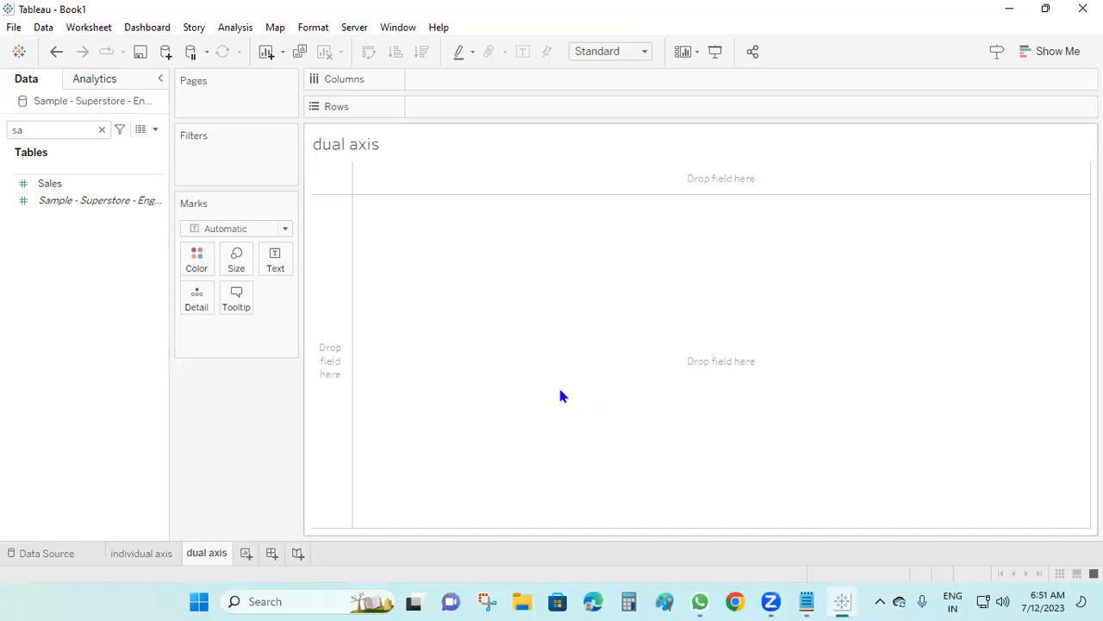
Clear the field search, review the chart on the individual axis sheet and return to the dual axis sheet
{"action": "left_click", "coordinate": [101, 129]}
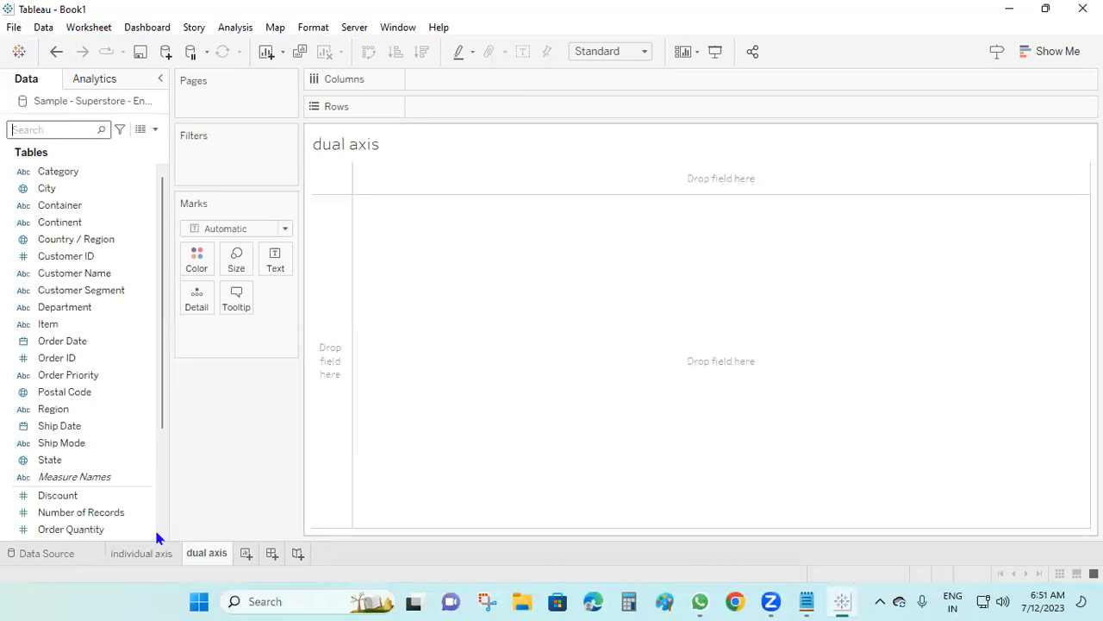
{"action": "left_click", "coordinate": [138, 553]}
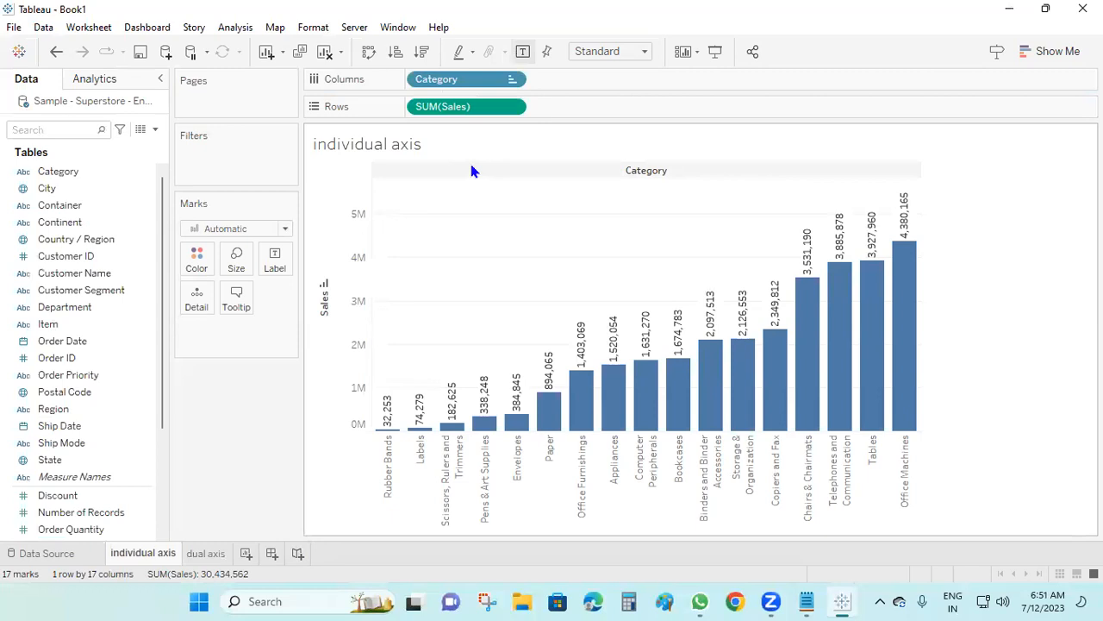
{"action": "left_click", "coordinate": [214, 554]}
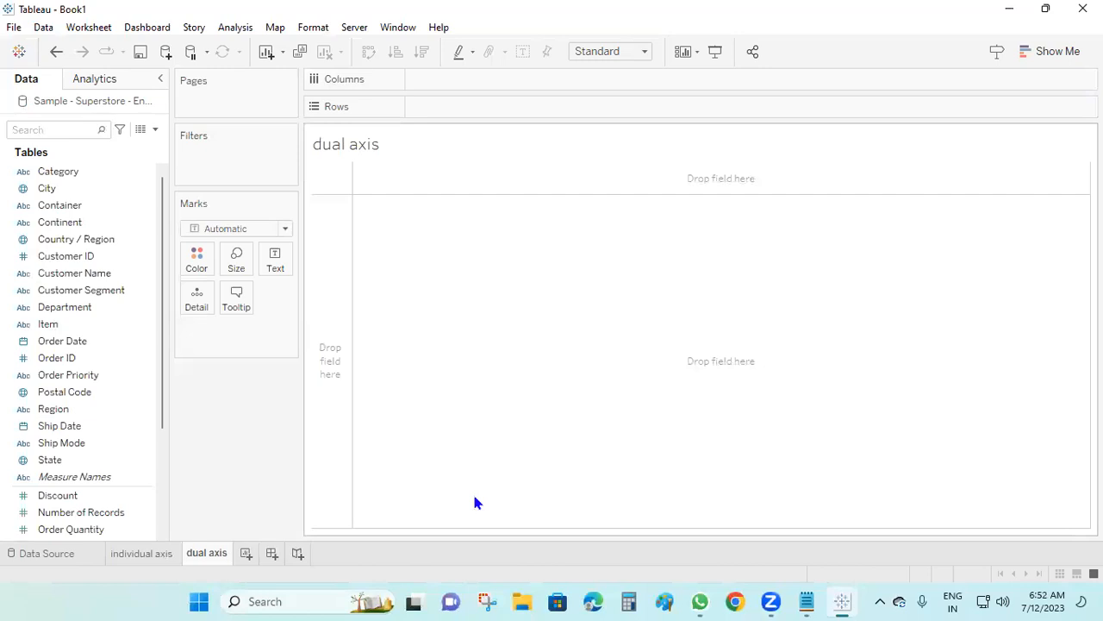
Switch to the Notepad notes, review the headings on multiple dimension and multiple measures, and return to Tableau
{"action": "left_click", "coordinate": [806, 601]}
{"action": "left_click_drag", "start_coordinate": [13, 237], "coordinate": [187, 237]}
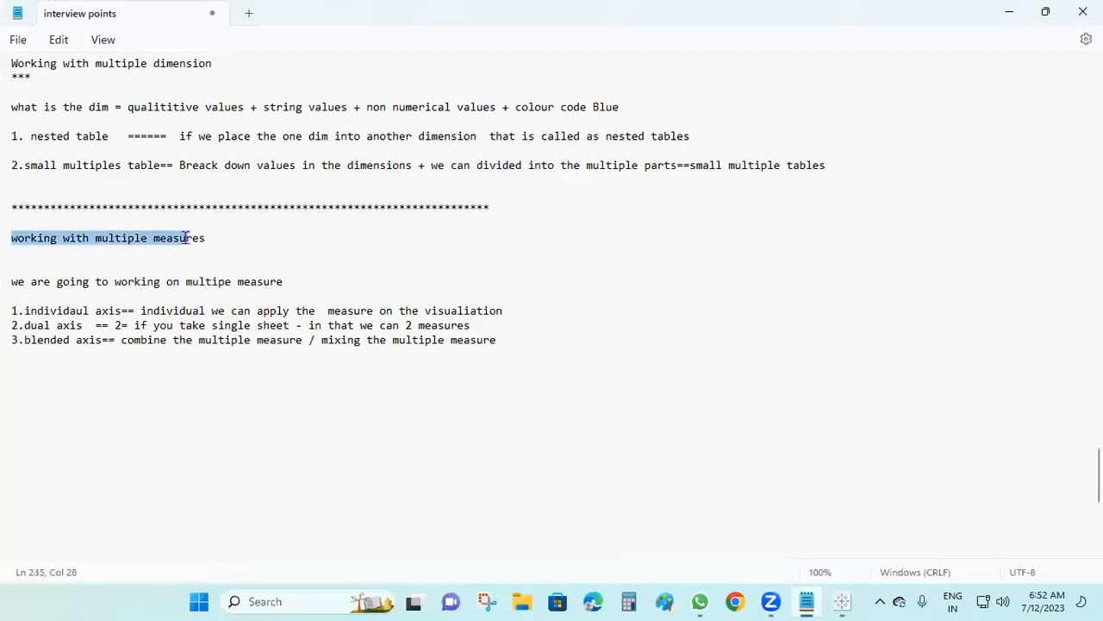
{"action": "scroll", "coordinate": [88, 135], "scroll_direction": "up", "scroll_amount": 1}
{"action": "left_click_drag", "start_coordinate": [12, 106], "coordinate": [230, 102]}
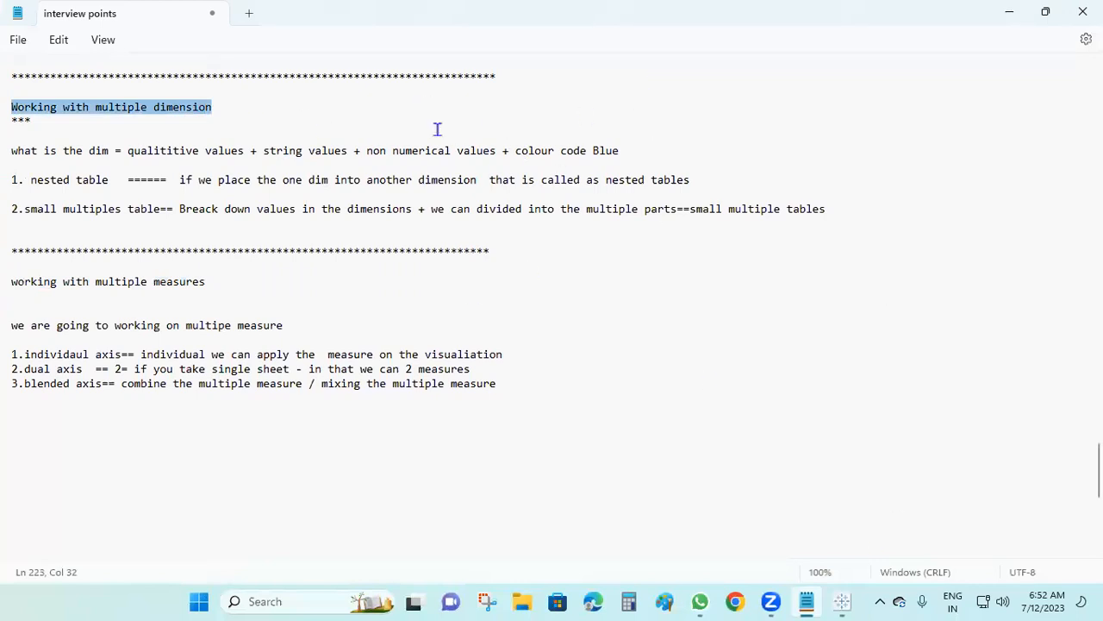
{"action": "left_click", "coordinate": [215, 312]}
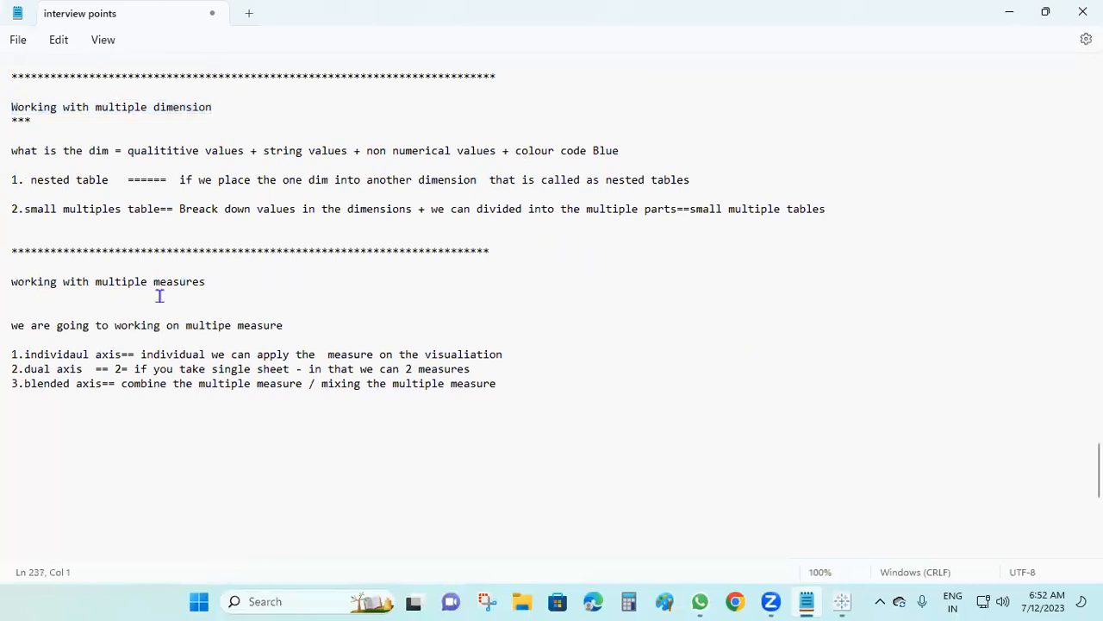
{"action": "left_click_drag", "start_coordinate": [18, 286], "coordinate": [251, 285]}
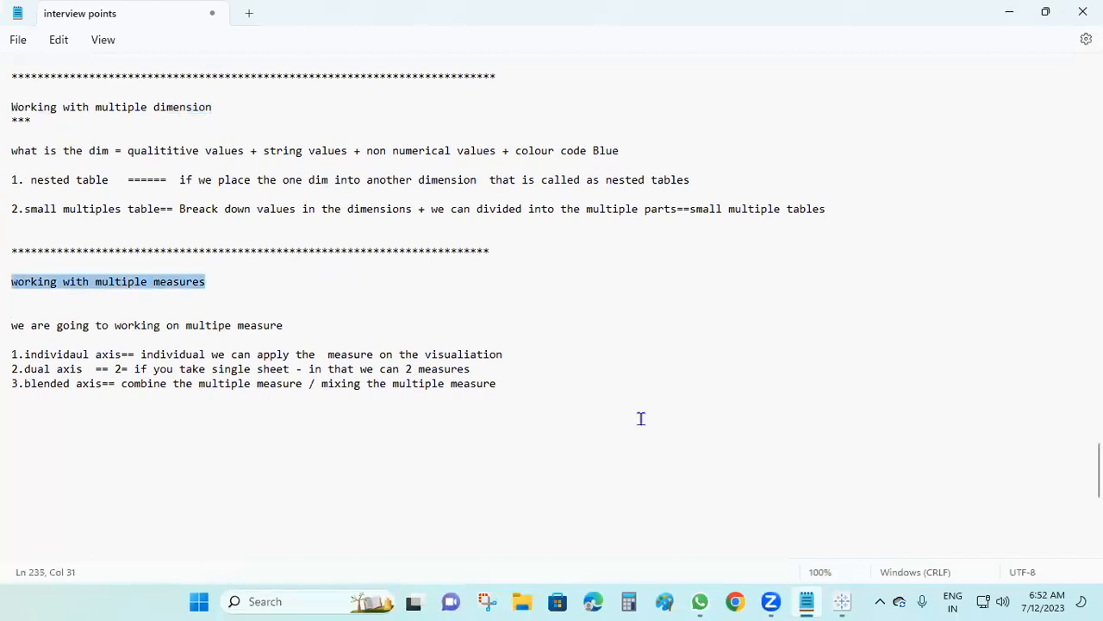
{"action": "left_click", "coordinate": [1008, 12]}
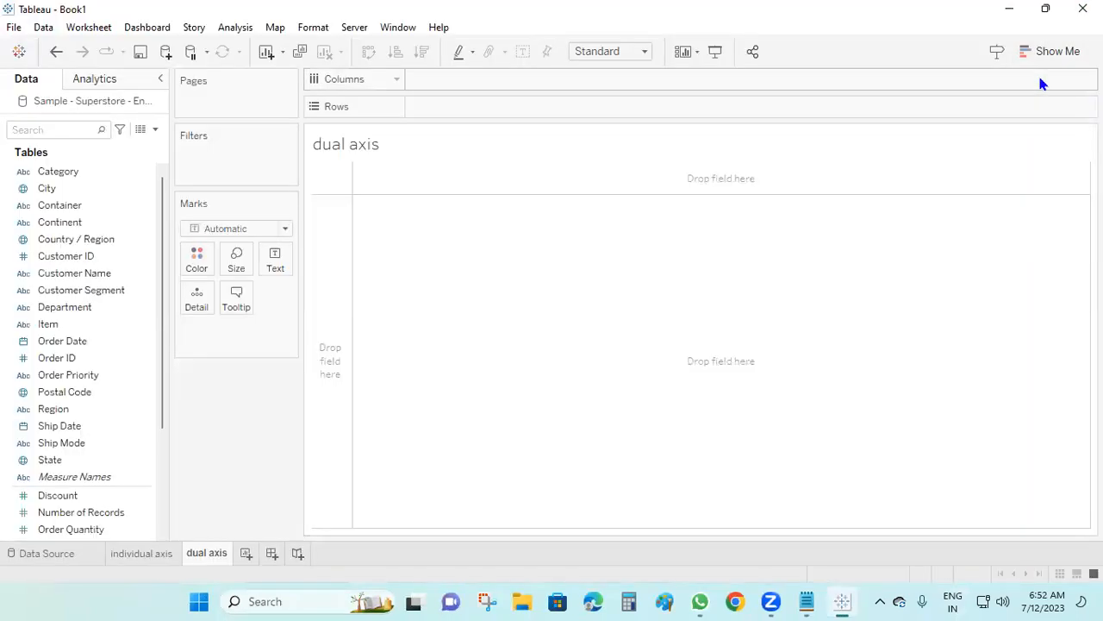
On the dual axis sheet, place Category on rows and Sales on columns, sorted by sales in descending order
{"action": "left_click_drag", "start_coordinate": [74, 171], "coordinate": [463, 108]}
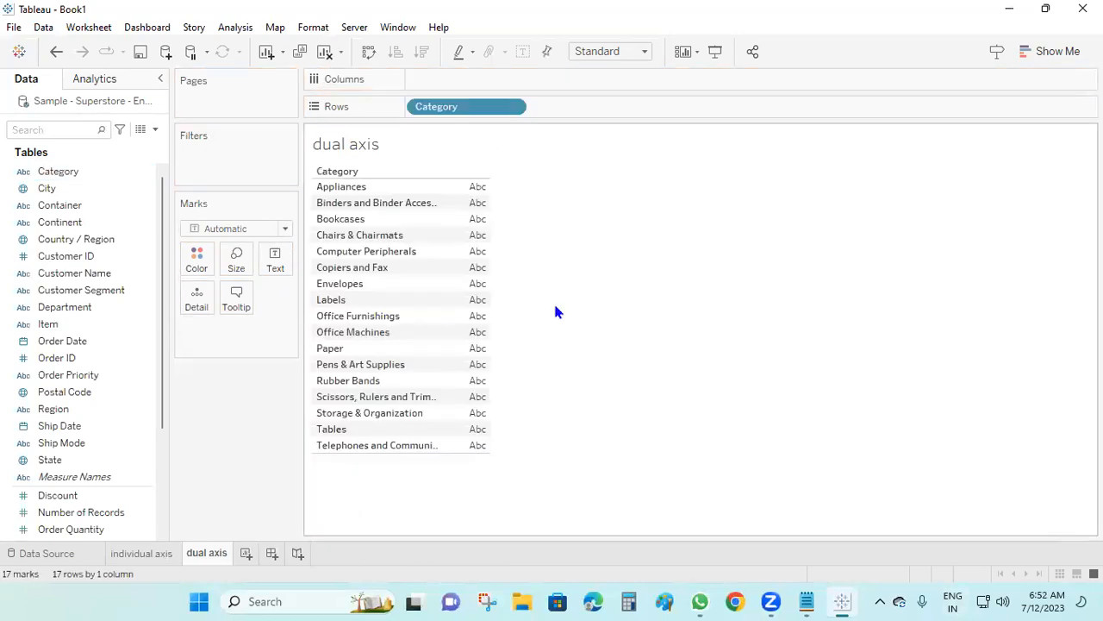
{"action": "left_click", "coordinate": [78, 479]}
{"action": "scroll", "coordinate": [121, 451], "scroll_direction": "down", "scroll_amount": 3}
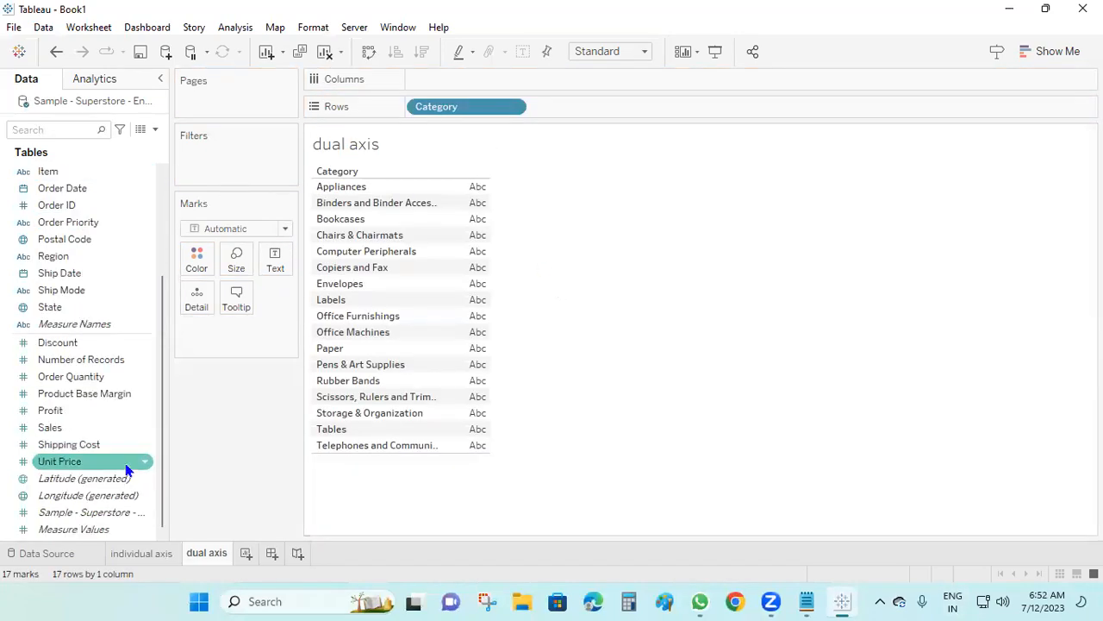
{"action": "left_click_drag", "start_coordinate": [60, 427], "coordinate": [459, 83]}
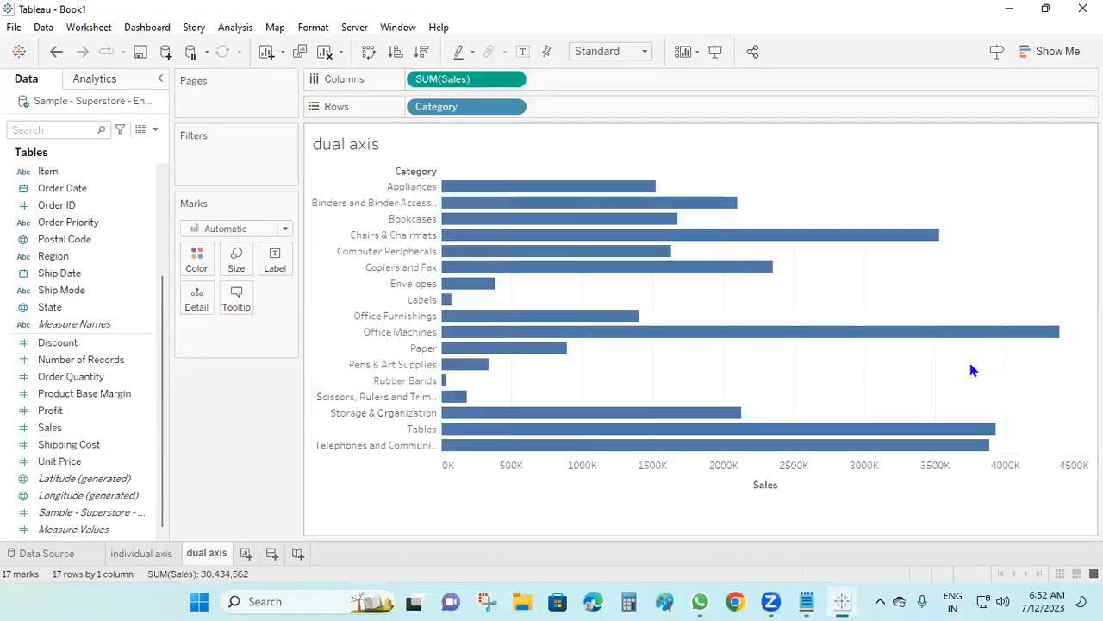
{"action": "left_click", "coordinate": [423, 53]}
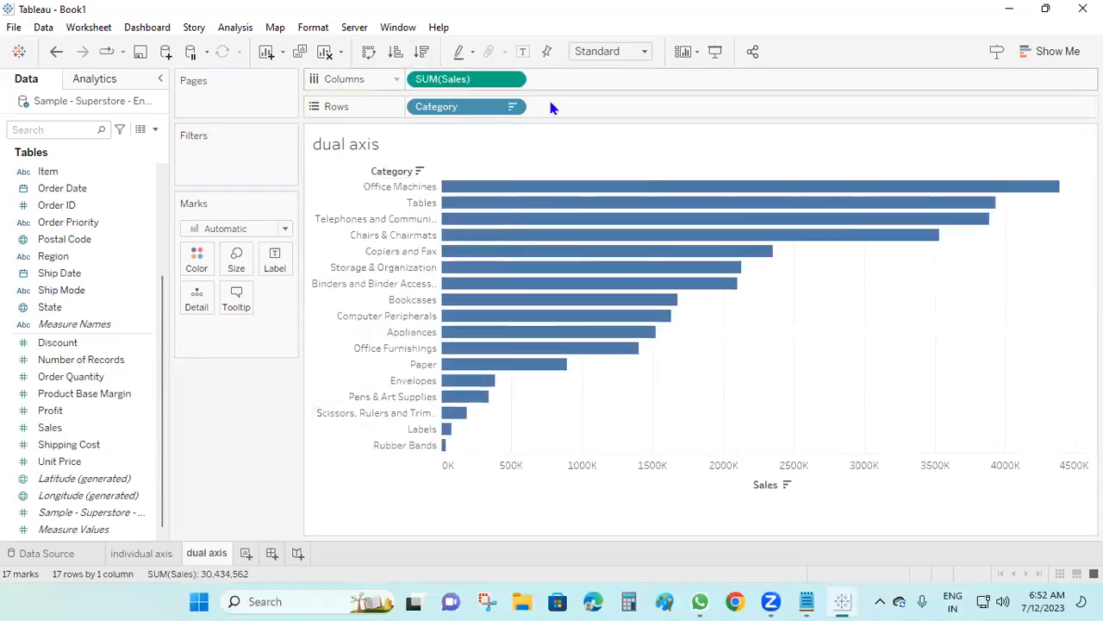
Add Profit to columns beside Sales and combine the two measures as a dual axis
{"action": "left_click_drag", "start_coordinate": [52, 411], "coordinate": [604, 86]}
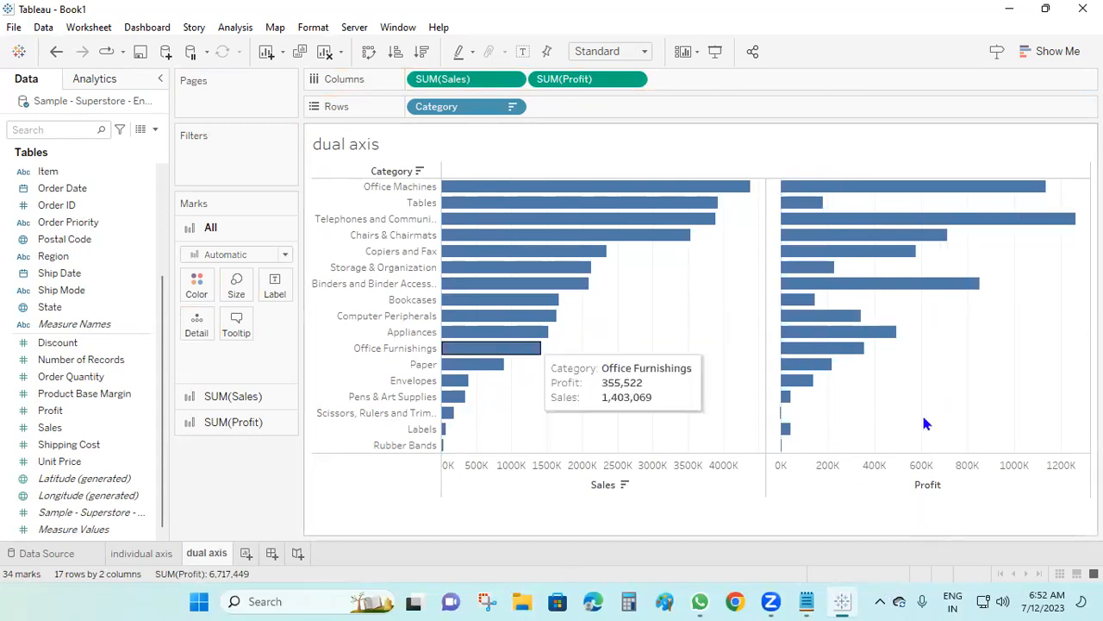
{"action": "right_click", "coordinate": [588, 82]}
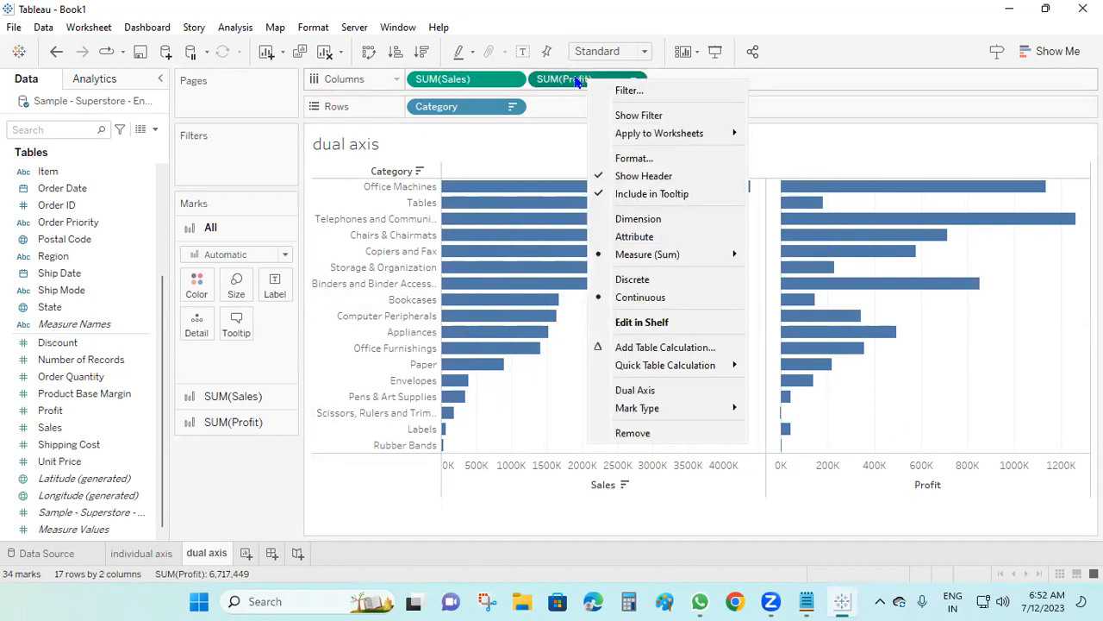
{"action": "left_click", "coordinate": [660, 395]}
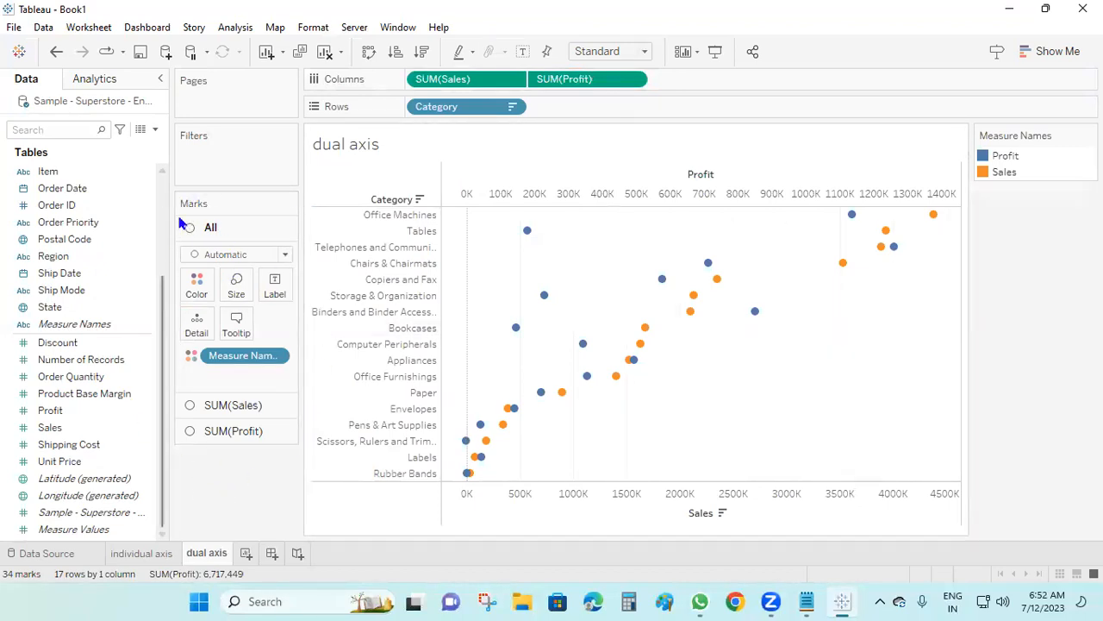
Change the mark type of the Sales measure to Bar
{"action": "left_click", "coordinate": [244, 405]}
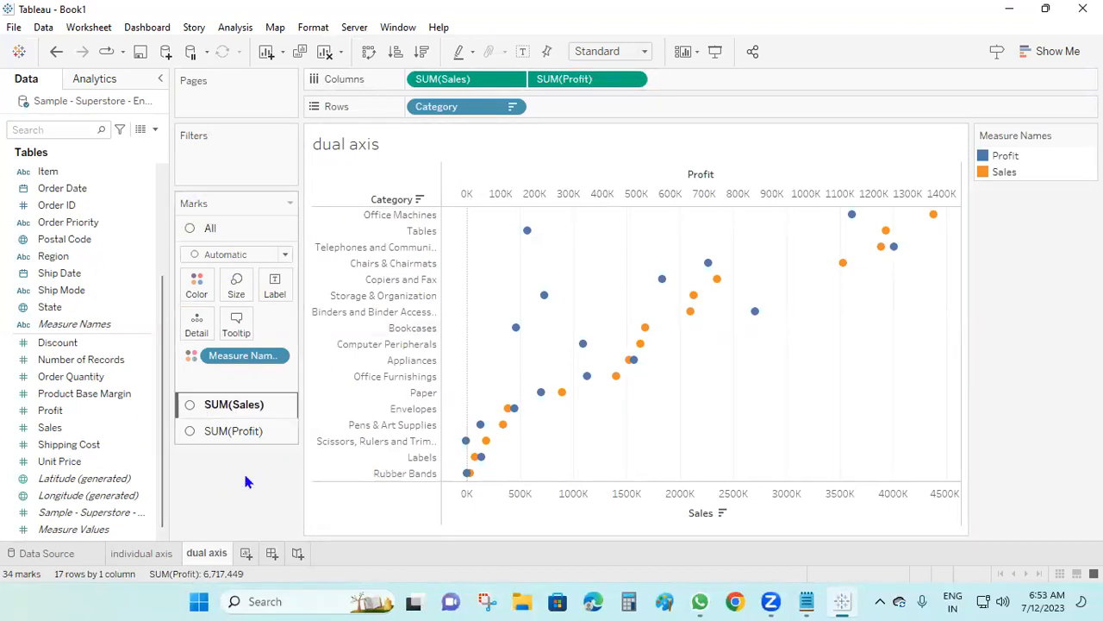
{"action": "left_click", "coordinate": [285, 280]}
{"action": "left_click", "coordinate": [214, 317]}
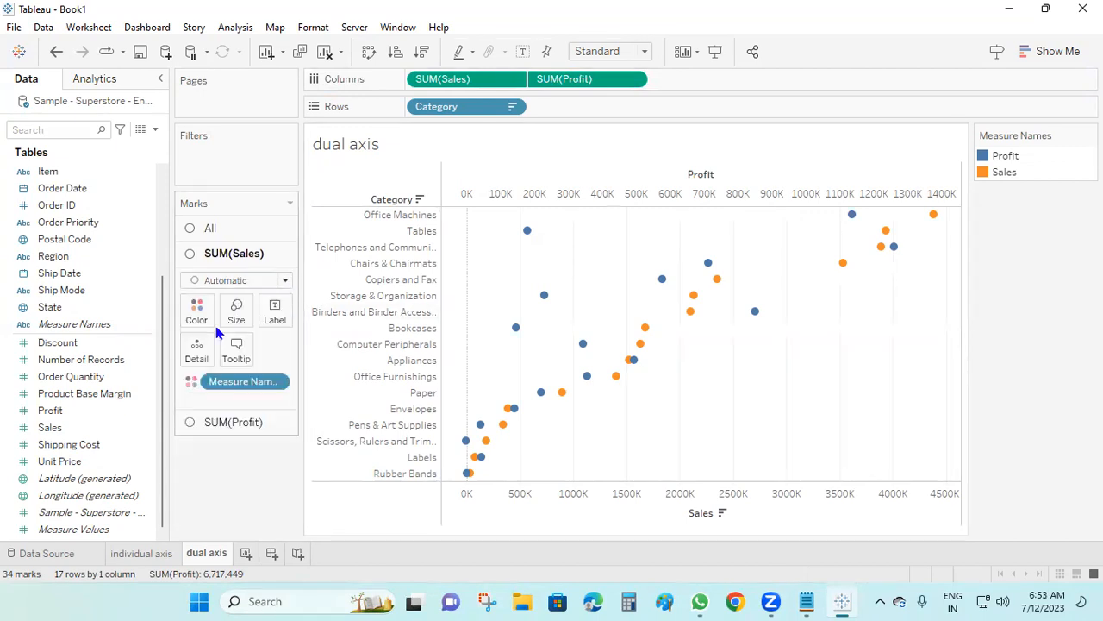
Change the mark type of the Profit measure to Line
{"action": "left_click", "coordinate": [225, 424]}
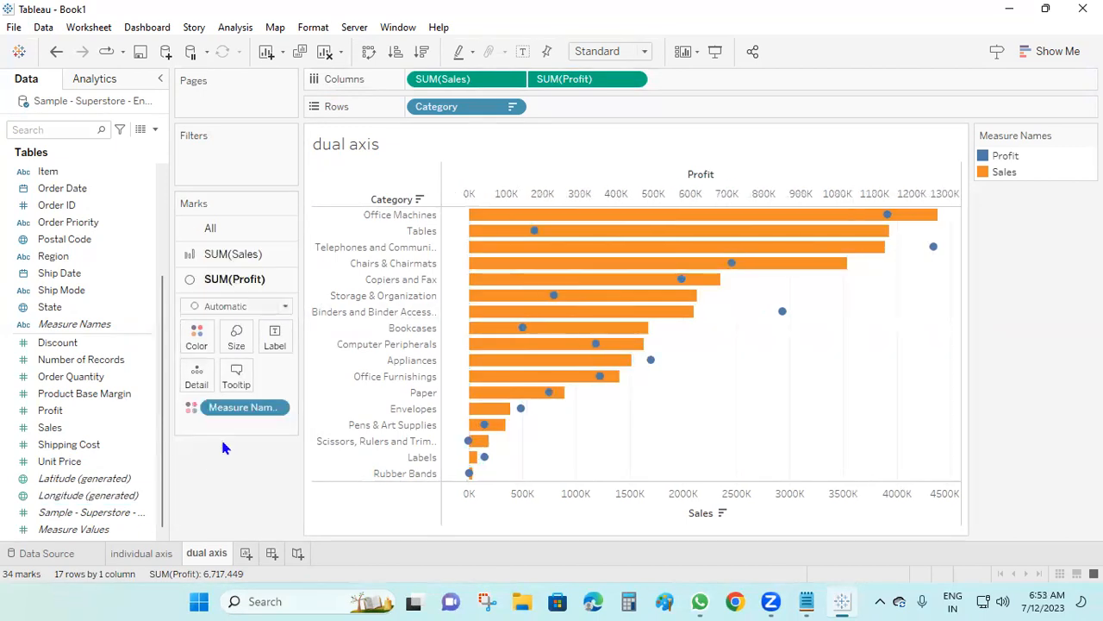
{"action": "left_click", "coordinate": [285, 306]}
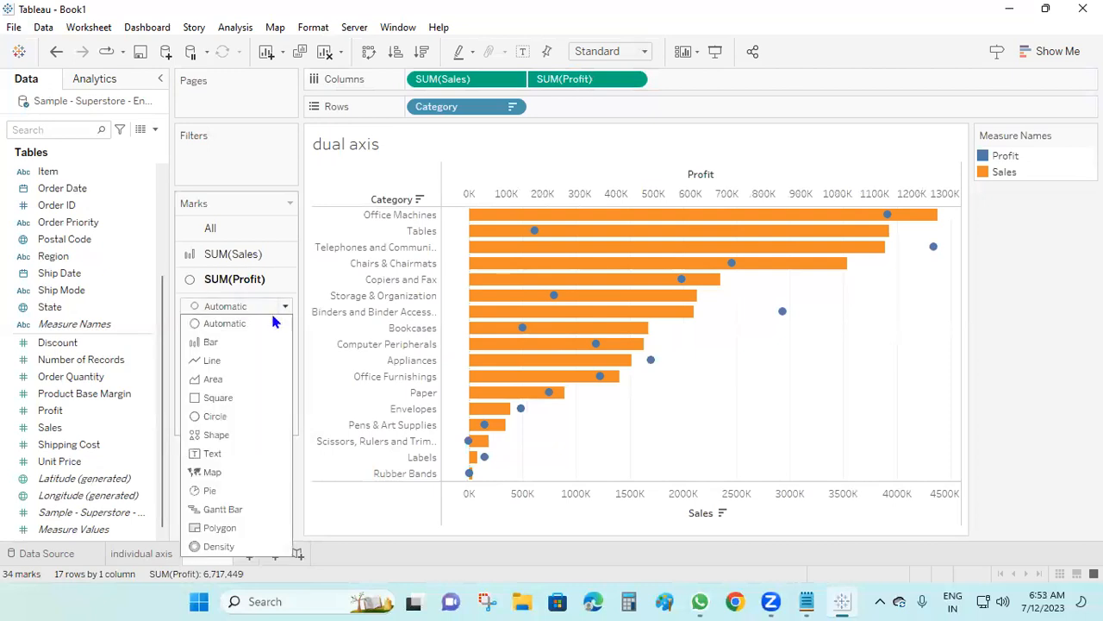
{"action": "left_click", "coordinate": [212, 360]}
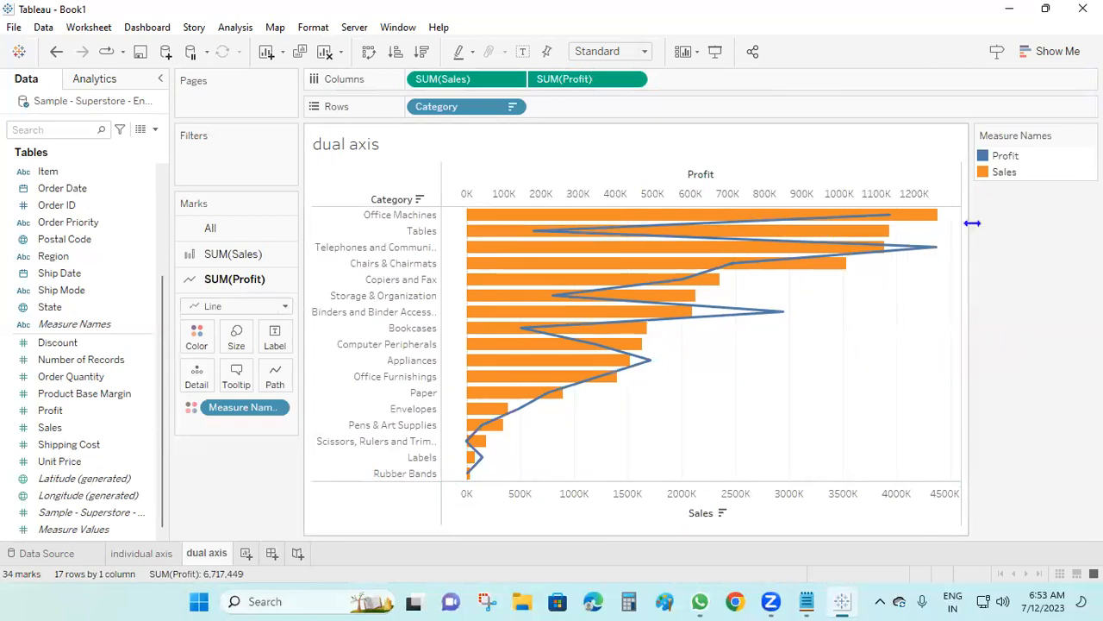
Synchronize the Profit axis with the Sales axis on the dual axis chart
{"action": "right_click", "coordinate": [906, 312]}
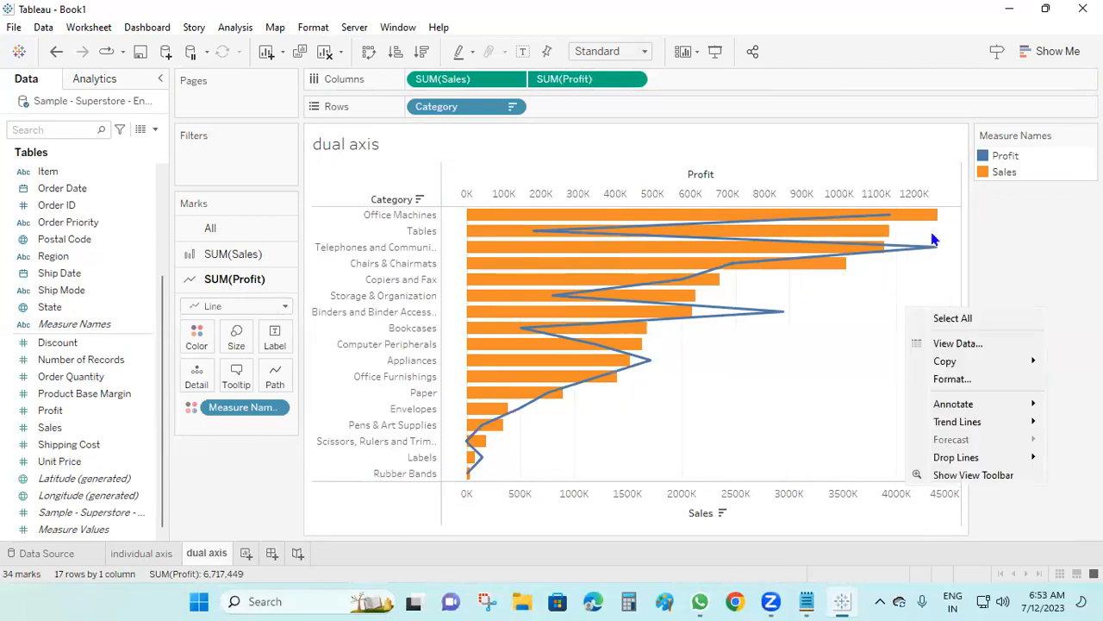
{"action": "right_click", "coordinate": [921, 198]}
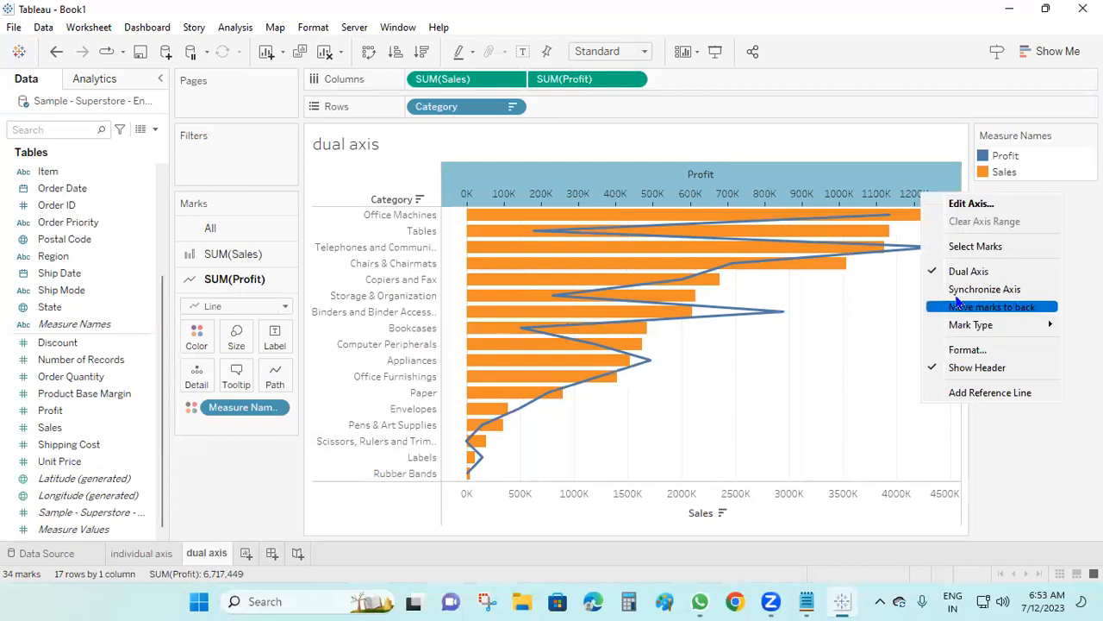
{"action": "left_click", "coordinate": [1018, 294]}
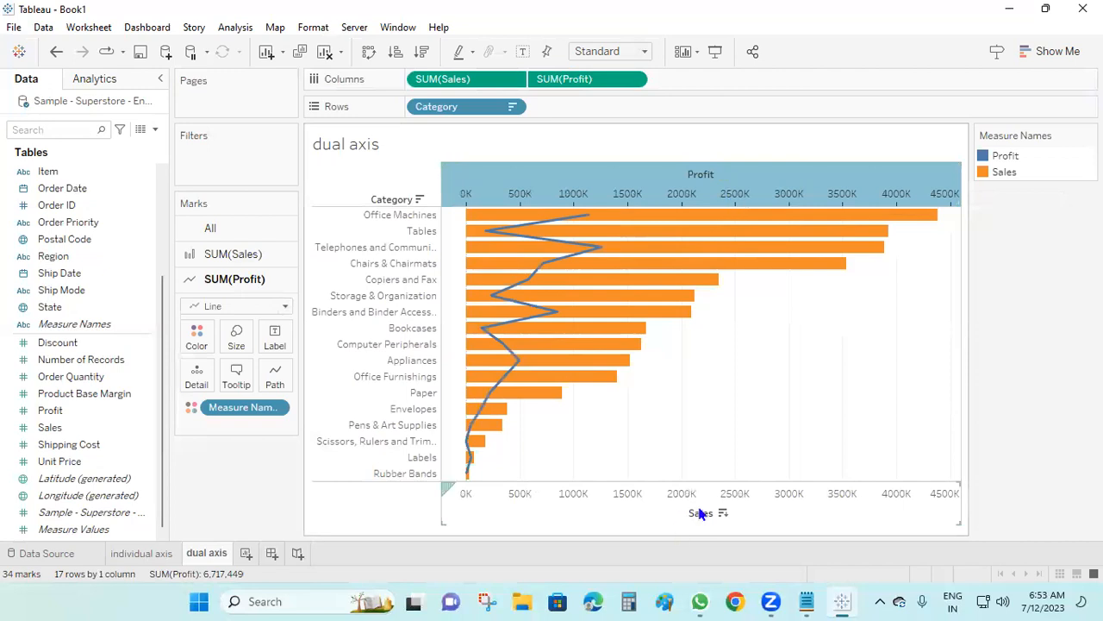
{"action": "left_click", "coordinate": [844, 507]}
{"action": "left_click", "coordinate": [1062, 460]}
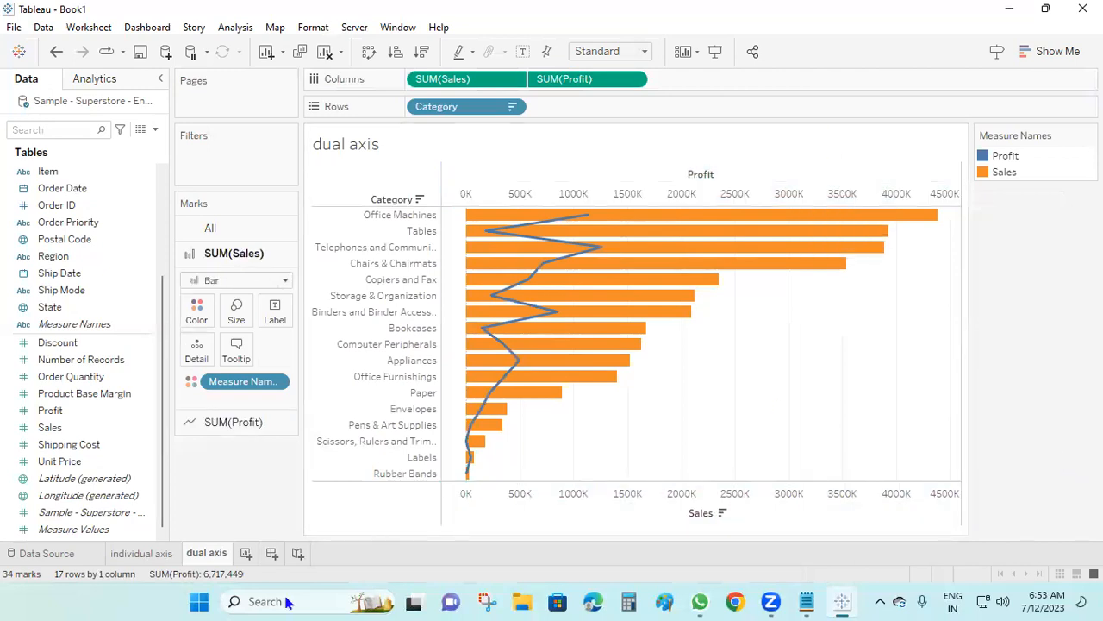
Add a new worksheet and rename it as blended
{"action": "left_click", "coordinate": [246, 553]}
{"action": "double_click", "coordinate": [251, 555]}
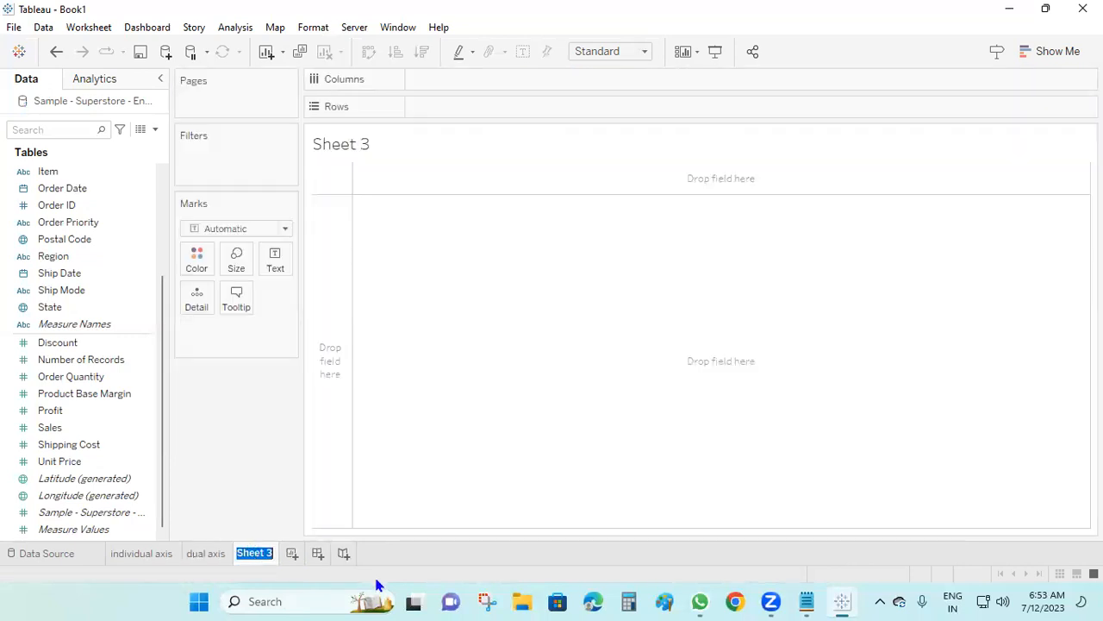
{"action": "type", "text": "blended"}
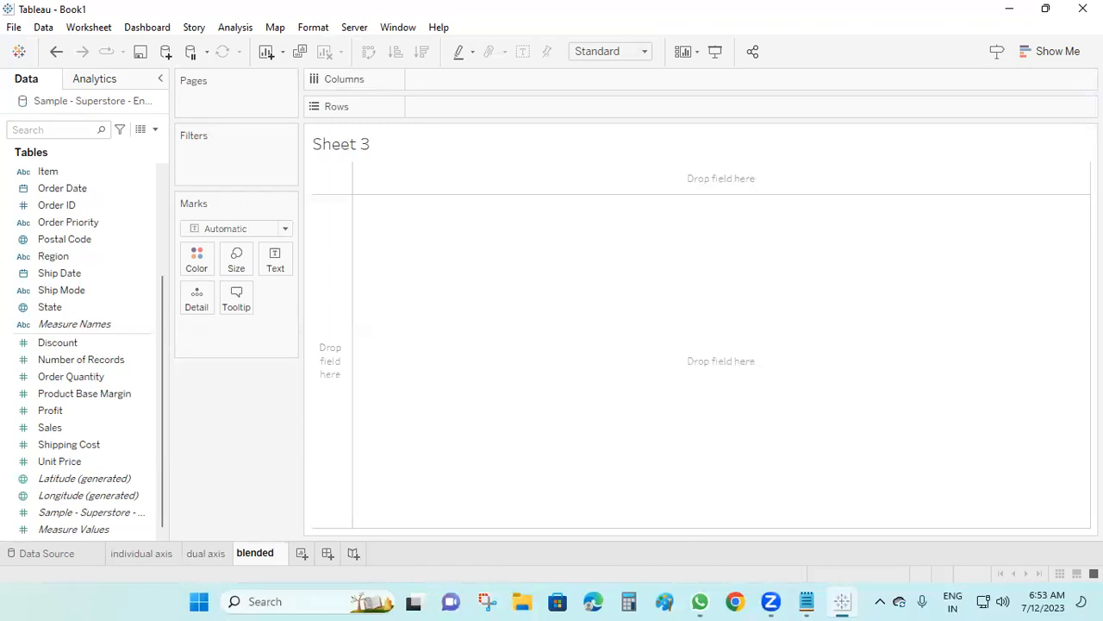
On the blended sheet, place Category on rows and Profit on columns
{"action": "scroll", "coordinate": [144, 317], "scroll_direction": "up", "scroll_amount": 3}
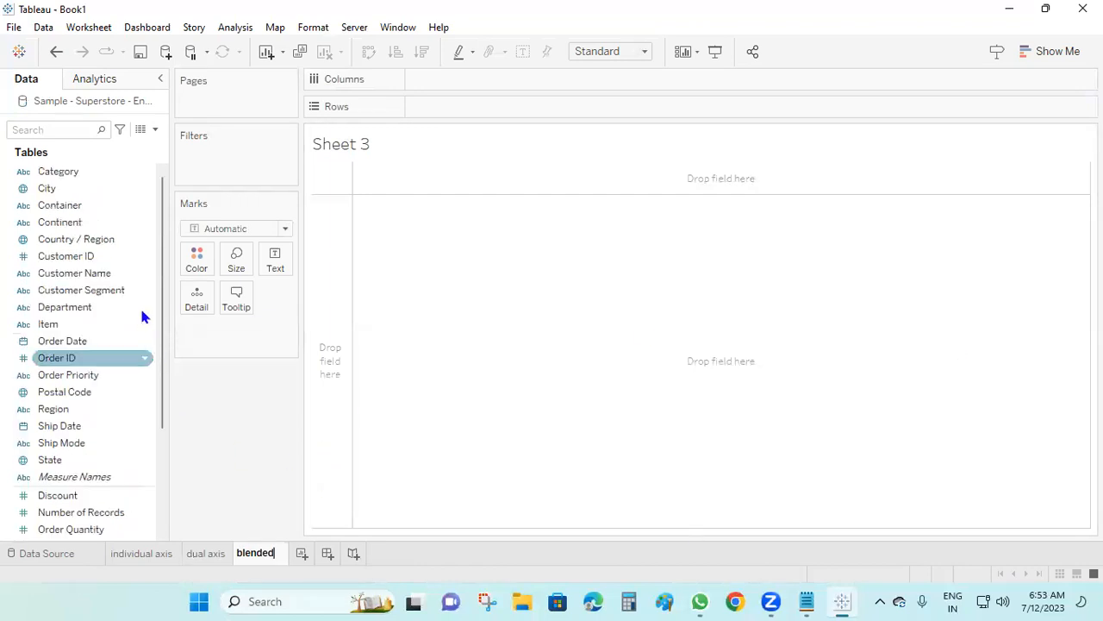
{"action": "left_click_drag", "start_coordinate": [90, 175], "coordinate": [461, 114]}
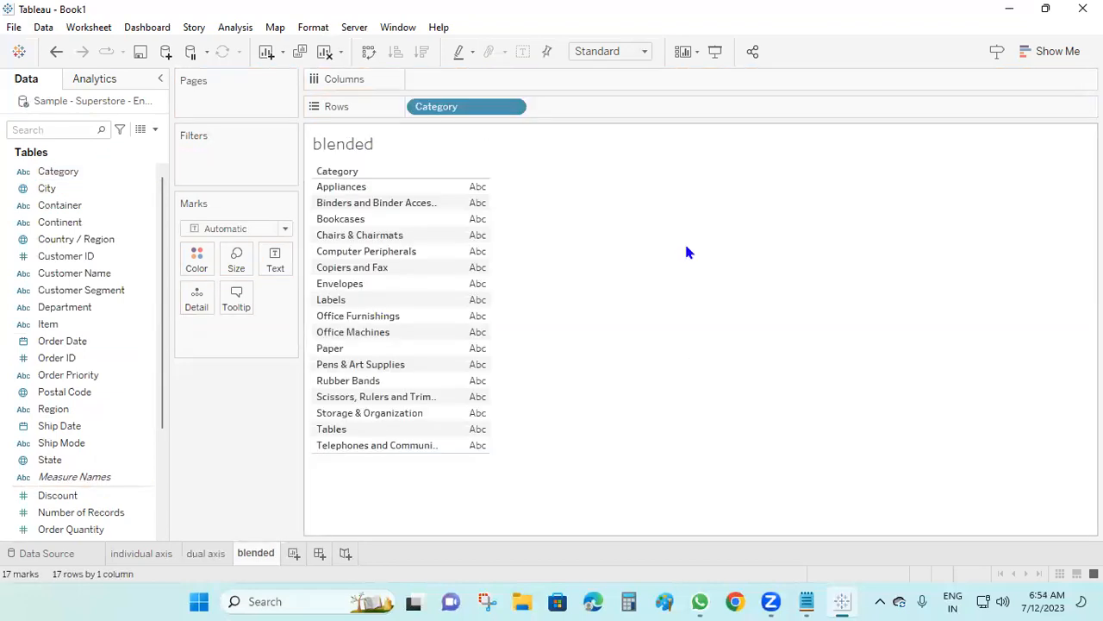
{"action": "scroll", "coordinate": [109, 512], "scroll_direction": "down", "scroll_amount": 3}
{"action": "left_click", "coordinate": [76, 479]}
{"action": "left_click", "coordinate": [75, 462]}
{"action": "left_click", "coordinate": [75, 478]}
{"action": "left_click", "coordinate": [86, 394]}
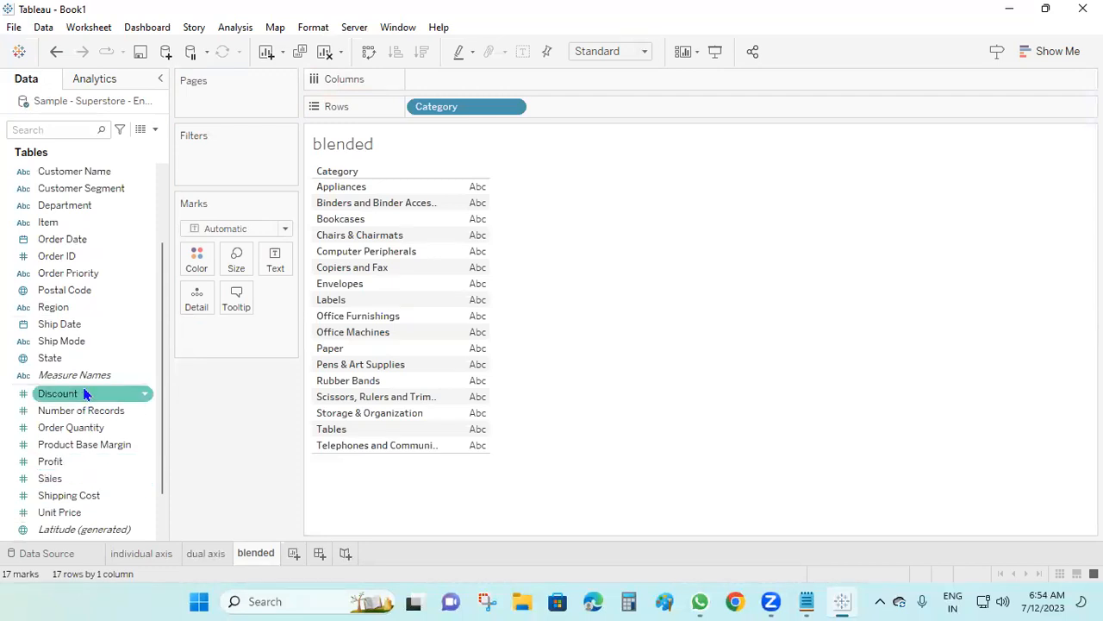
{"action": "left_click_drag", "start_coordinate": [65, 467], "coordinate": [473, 83]}
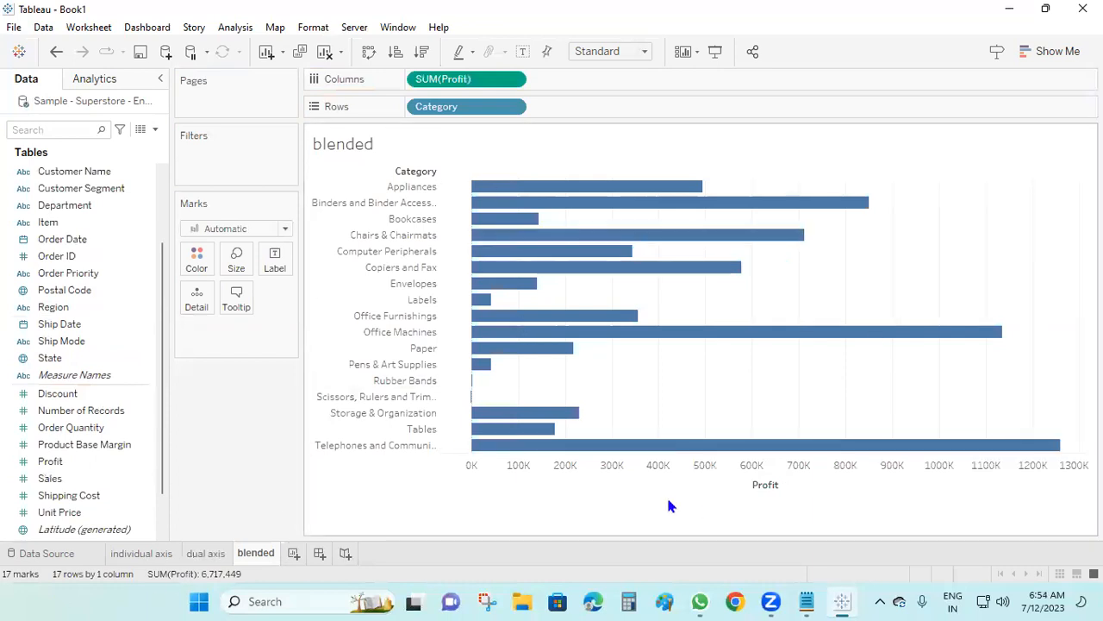
Add Sales to the Profit bar chart as the colour of the bars and inspect the mark details
{"action": "mouse_move", "coordinate": [50, 477]}
{"action": "left_mouse_down"}
{"action": "mouse_move", "coordinate": [1045, 412]}
{"action": "mouse_move", "coordinate": [1076, 336]}
{"action": "mouse_move", "coordinate": [919, 336]}
{"action": "mouse_move", "coordinate": [180, 475]}
{"action": "mouse_move", "coordinate": [65, 481]}
{"action": "left_mouse_up"}
{"action": "left_click_drag", "start_coordinate": [487, 452], "coordinate": [896, 349]}
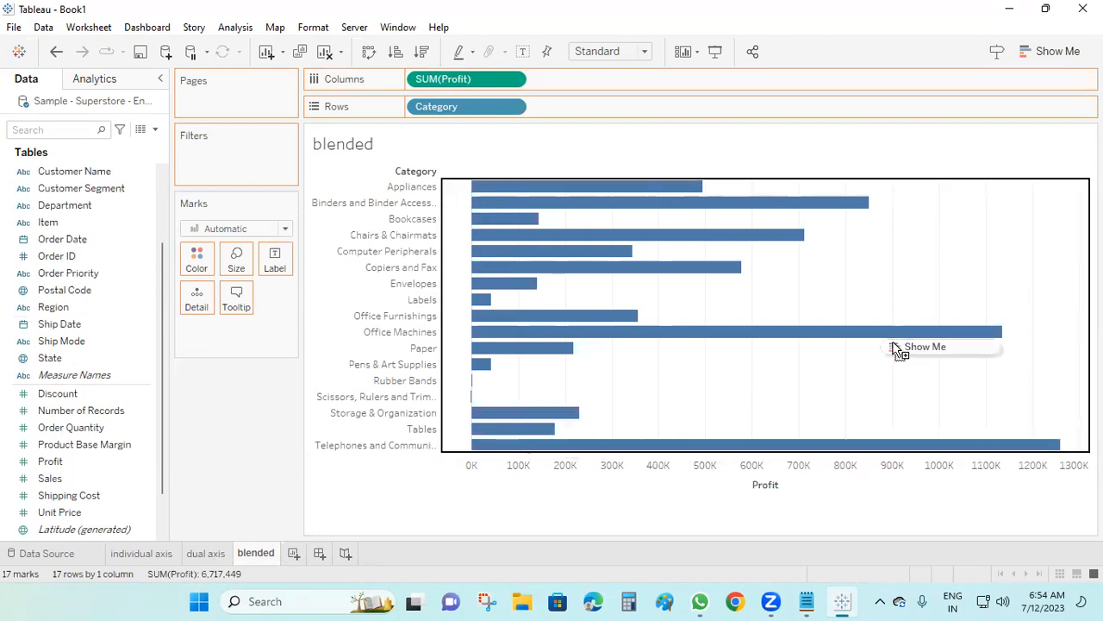
{"action": "left_click_drag", "start_coordinate": [897, 350], "coordinate": [1047, 332]}
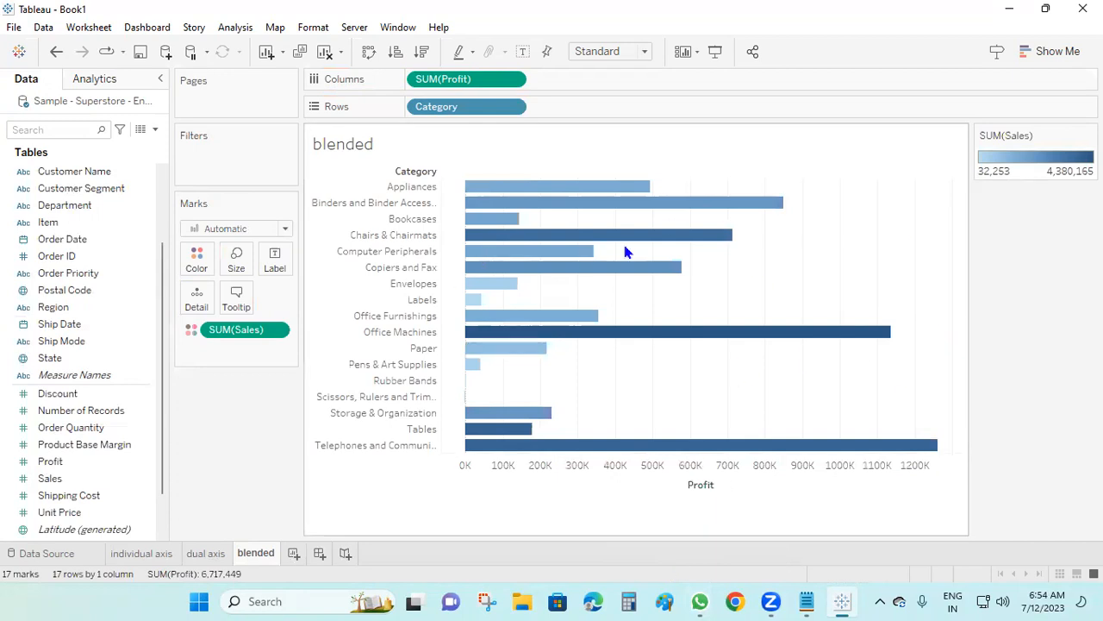
{"action": "mouse_move", "coordinate": [615, 192]}
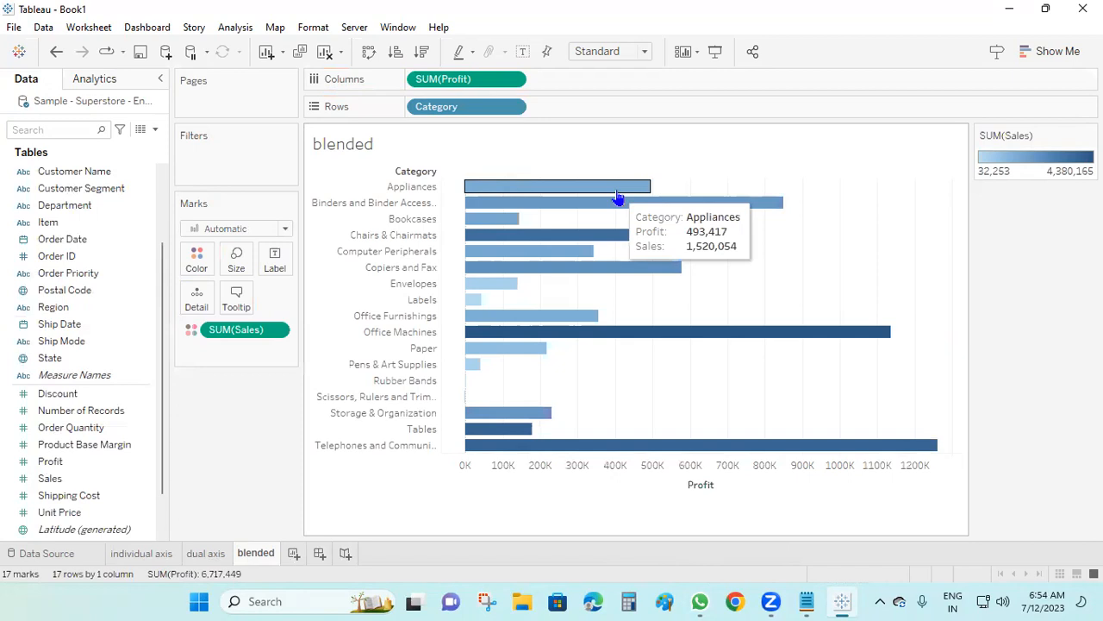
{"action": "mouse_move", "coordinate": [576, 323]}
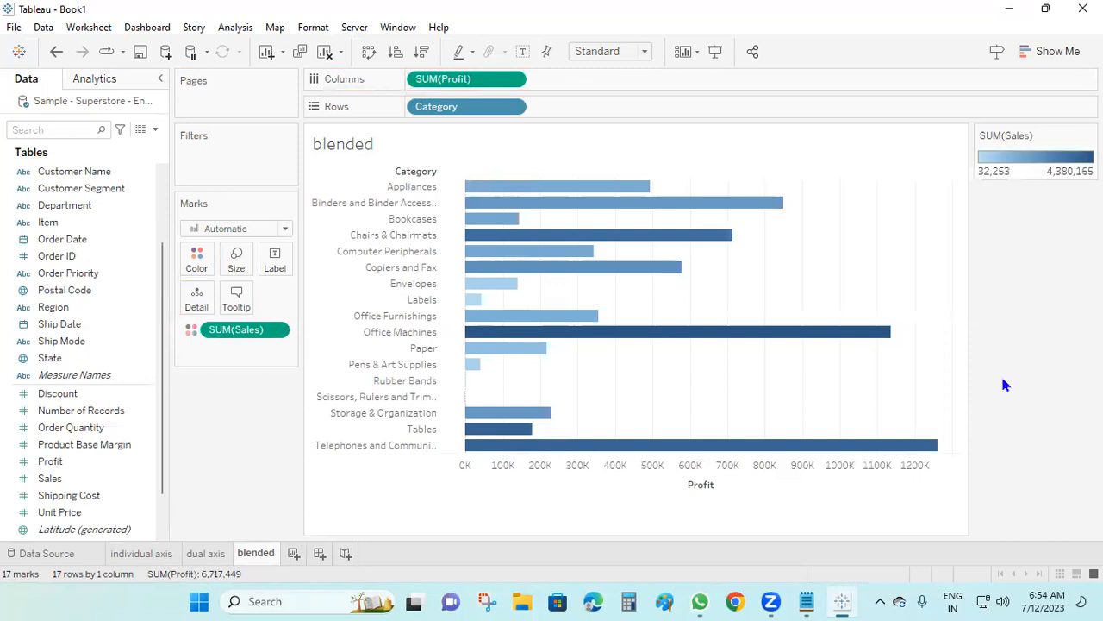
Add Discount to the blended chart as a second axis opposite Profit
{"action": "left_click", "coordinate": [74, 393]}
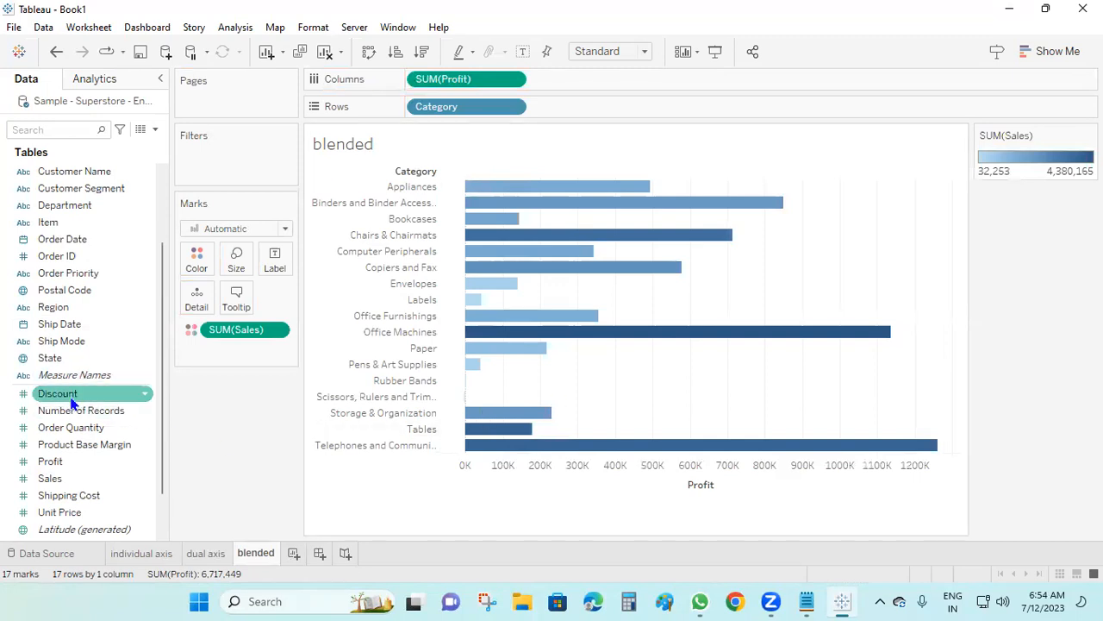
{"action": "left_click_drag", "start_coordinate": [72, 397], "coordinate": [974, 244]}
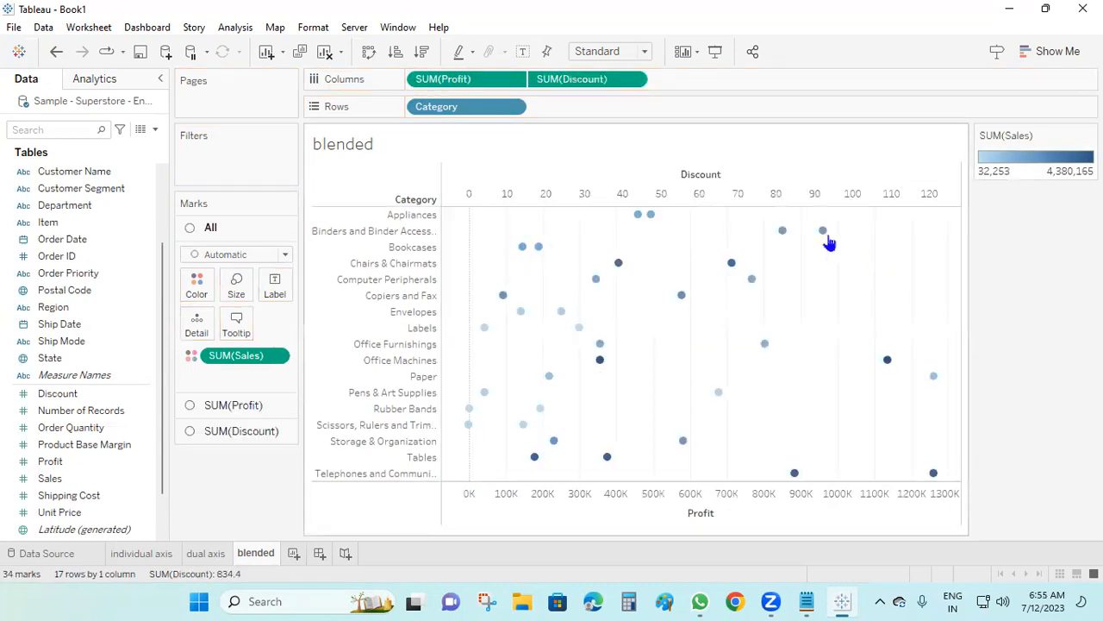
{"action": "mouse_move", "coordinate": [825, 236]}
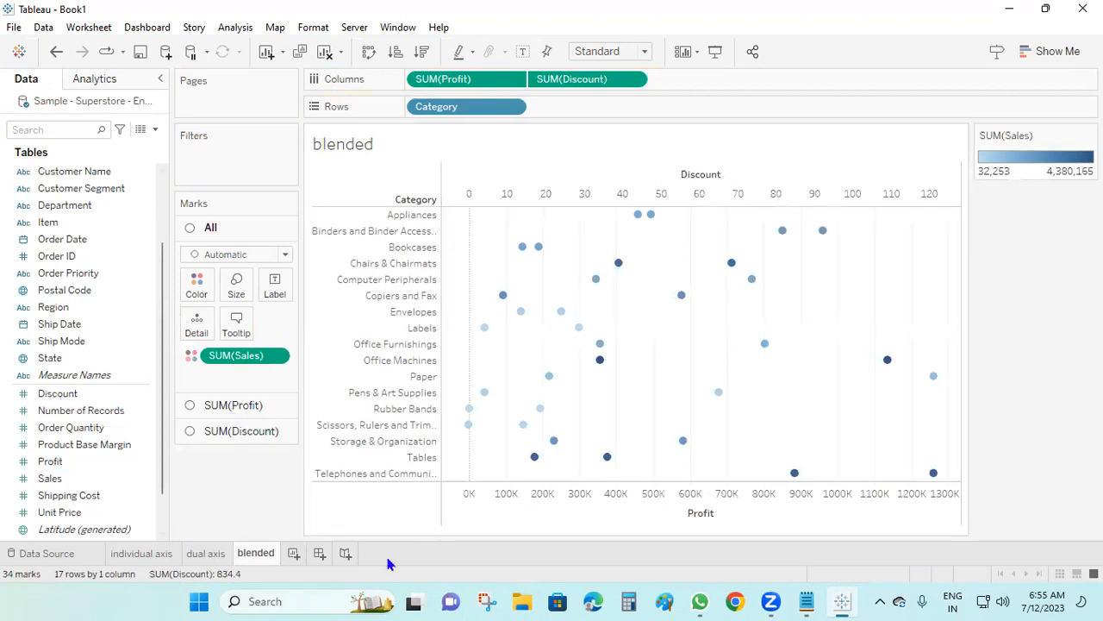
Add a new worksheet with Container on rows and Discount on columns, sorted by discount in descending order
{"action": "left_click", "coordinate": [293, 553]}
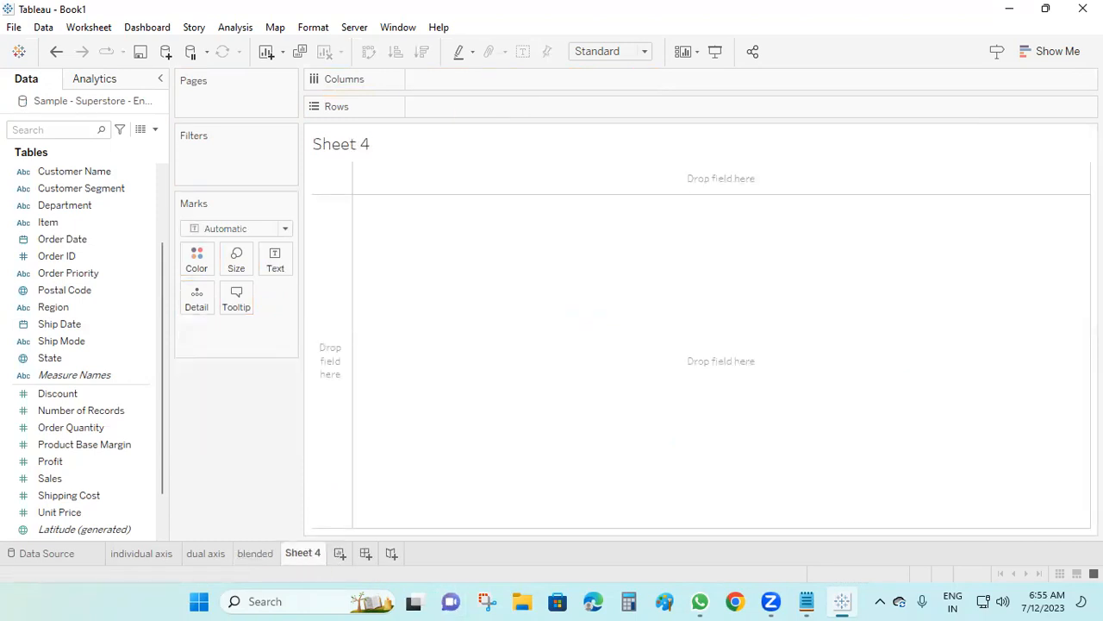
{"action": "scroll", "coordinate": [125, 200], "scroll_direction": "up", "scroll_amount": 3}
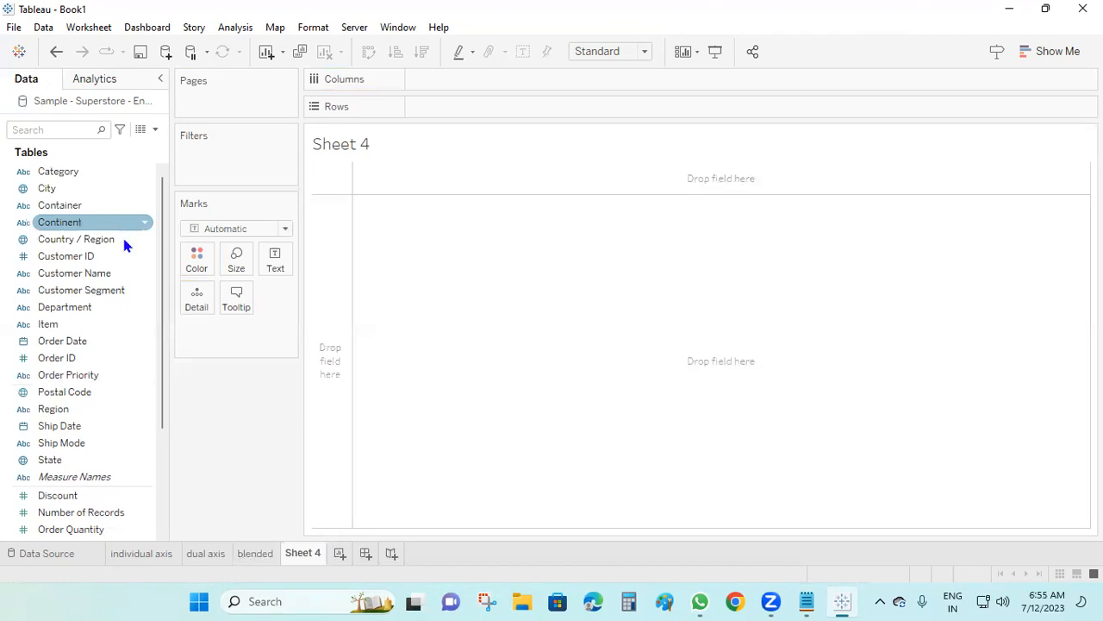
{"action": "left_click_drag", "start_coordinate": [81, 212], "coordinate": [478, 110]}
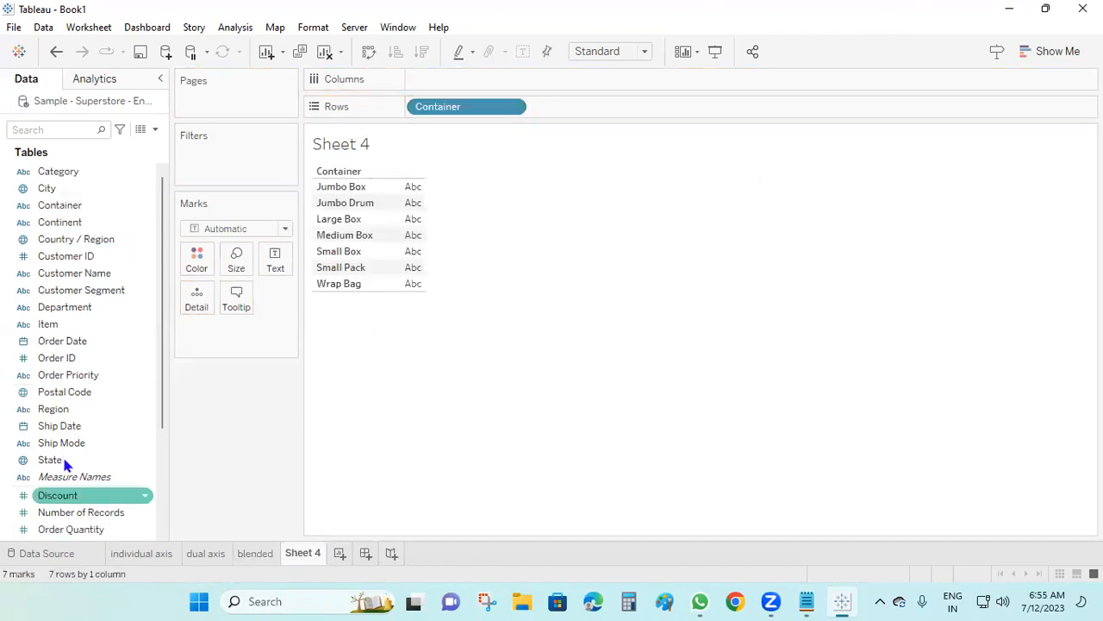
{"action": "scroll", "coordinate": [109, 494], "scroll_direction": "down", "scroll_amount": 3}
{"action": "left_click_drag", "start_coordinate": [81, 343], "coordinate": [448, 79]}
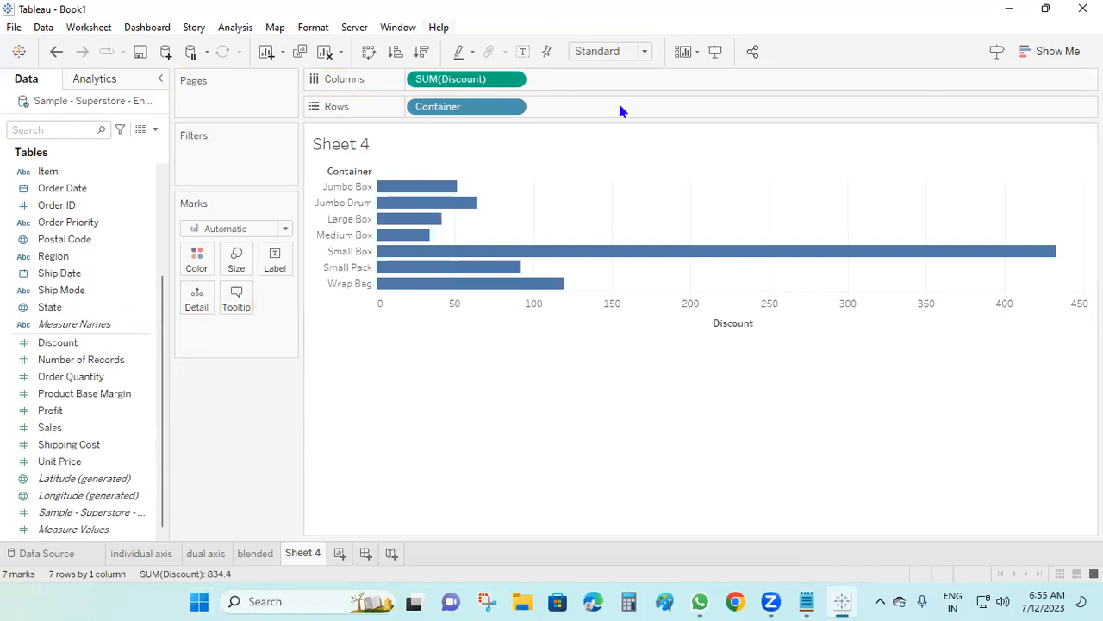
{"action": "left_click", "coordinate": [421, 53]}
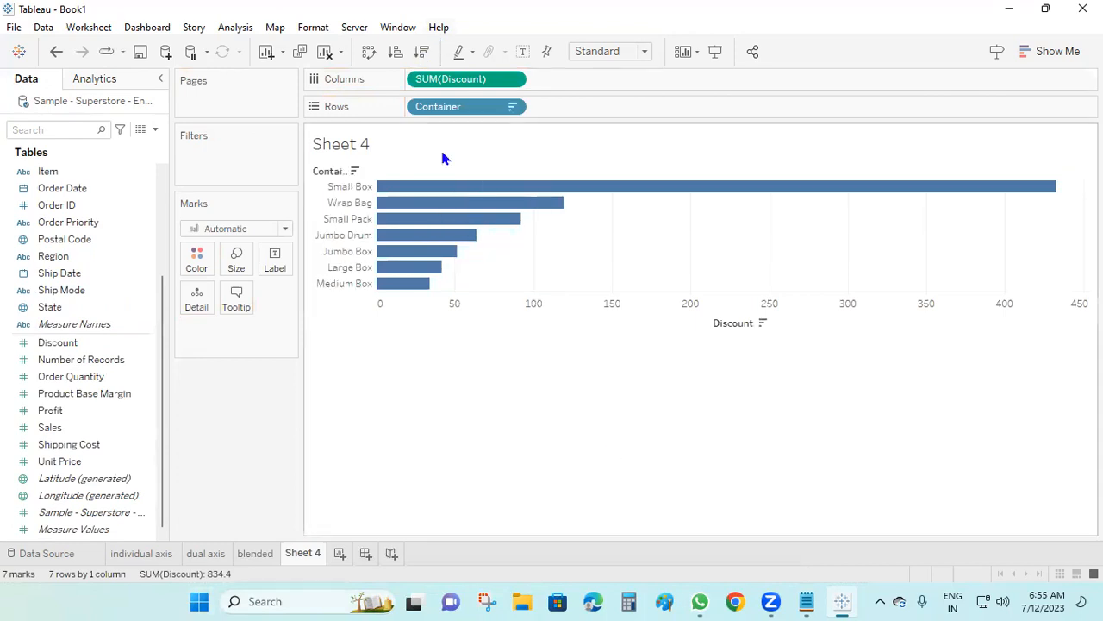
Show mark labels on the Discount bars
{"action": "left_click", "coordinate": [277, 260]}
{"action": "left_click", "coordinate": [310, 297]}
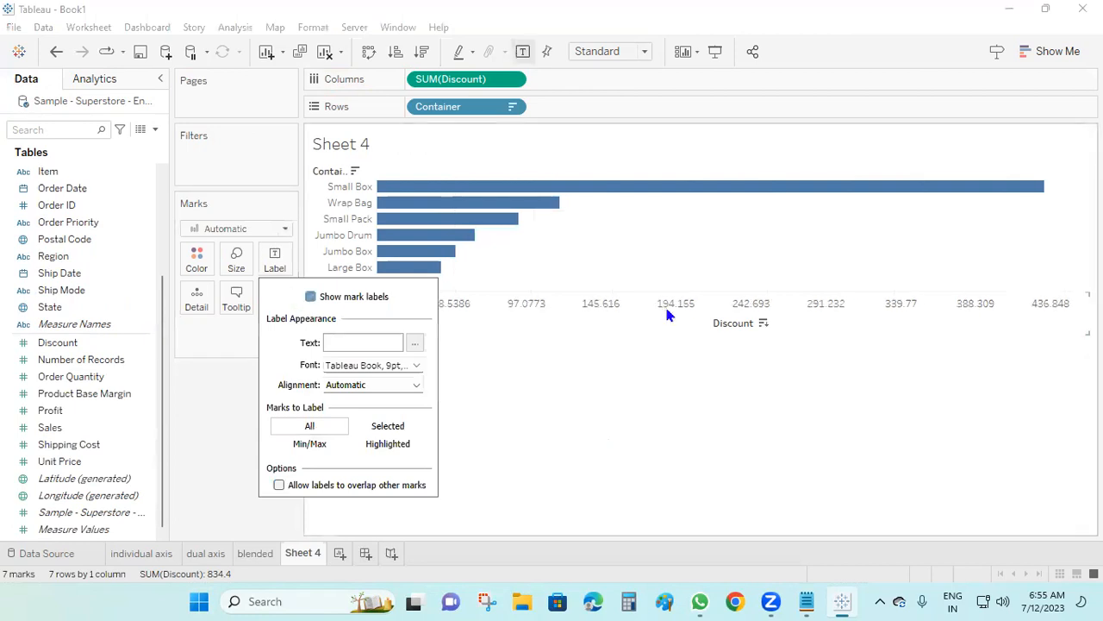
{"action": "left_click", "coordinate": [205, 352]}
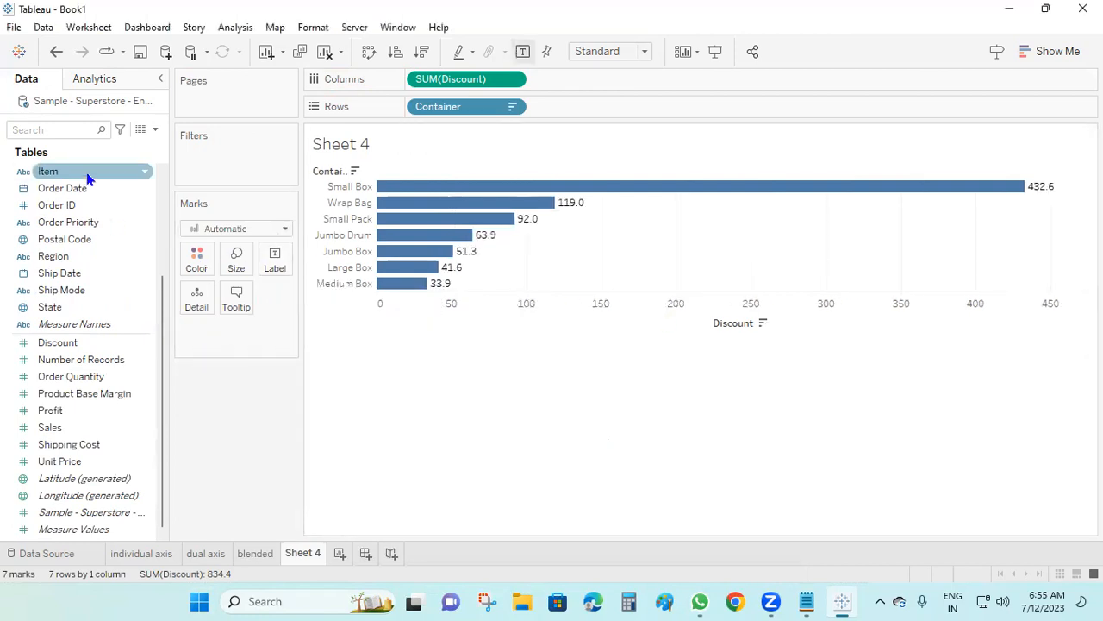
Colour the bars by Container and hide the colour legend
{"action": "scroll", "coordinate": [74, 213], "scroll_direction": "up", "scroll_amount": 3}
{"action": "left_click_drag", "start_coordinate": [72, 213], "coordinate": [198, 258]}
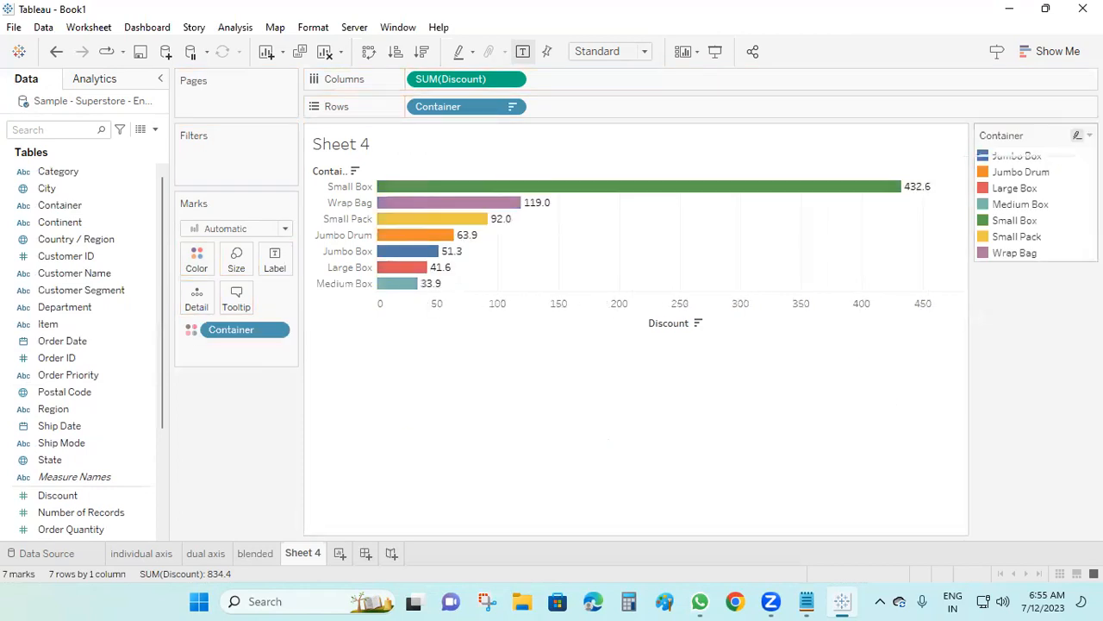
{"action": "left_click", "coordinate": [1090, 136]}
{"action": "left_click", "coordinate": [1015, 275]}
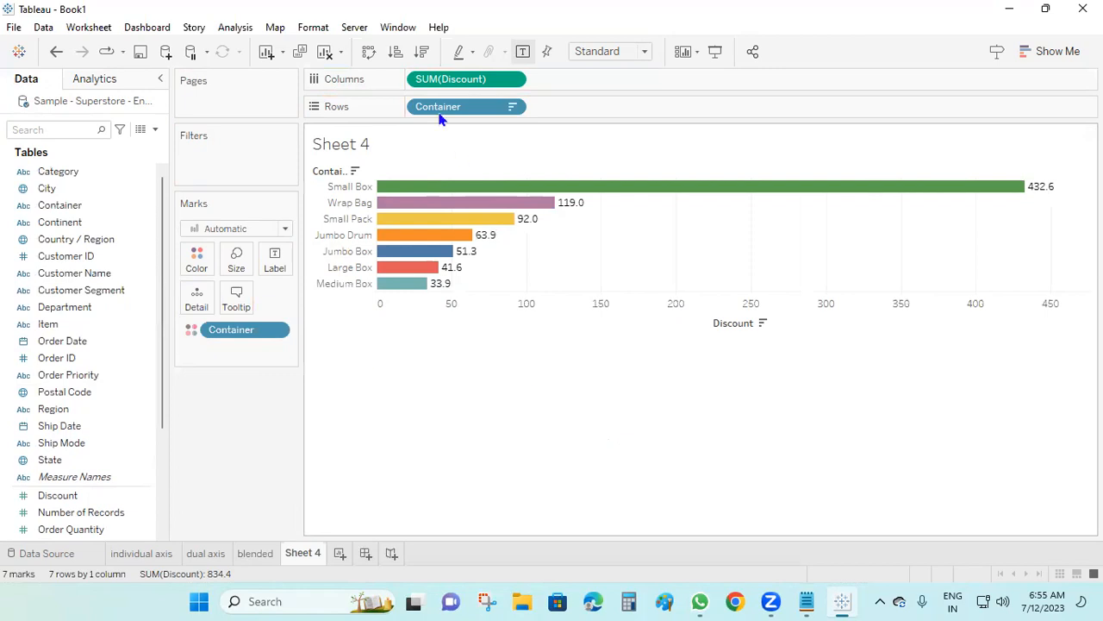
Sort the containers by discount in ascending order and swap rows and columns to make the bars vertical
{"action": "left_click", "coordinate": [396, 53]}
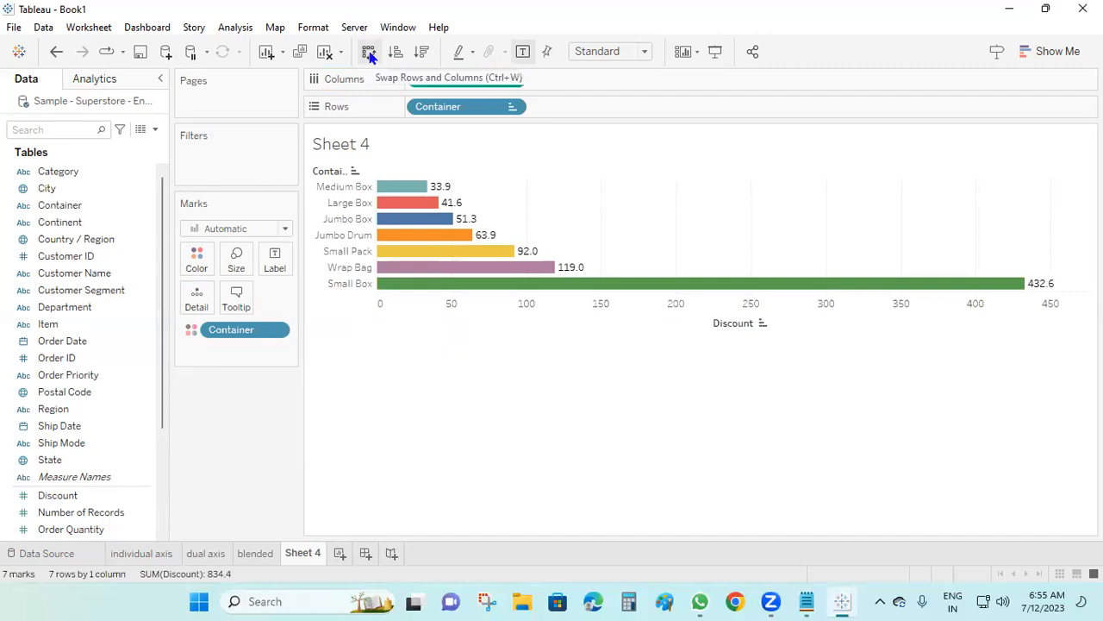
{"action": "left_click", "coordinate": [369, 51]}
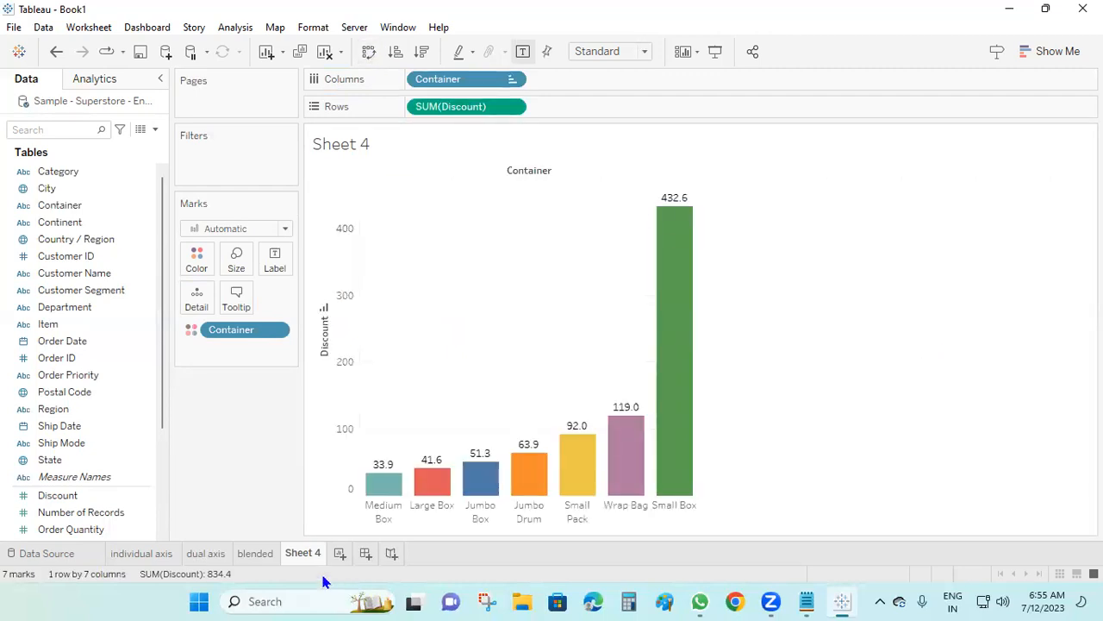
Rename Sheet 4 as in-1 and add a new worksheet named dual2
{"action": "double_click", "coordinate": [310, 556]}
{"action": "type", "text": "in-1"}
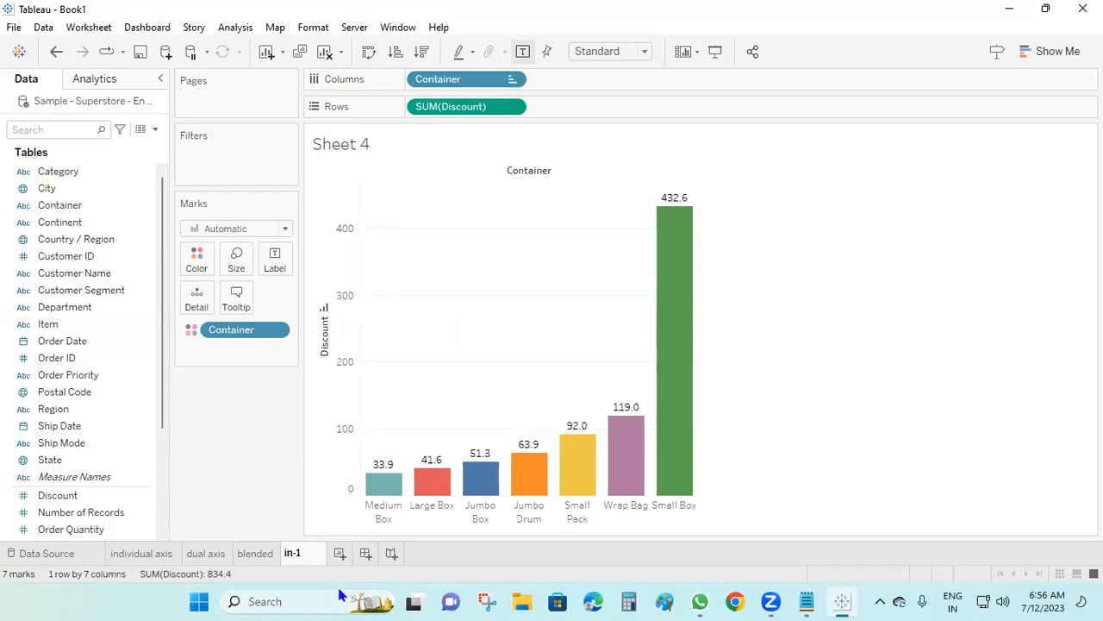
{"action": "key", "text": "Return"}
{"action": "left_click", "coordinate": [321, 555]}
{"action": "double_click", "coordinate": [319, 554]}
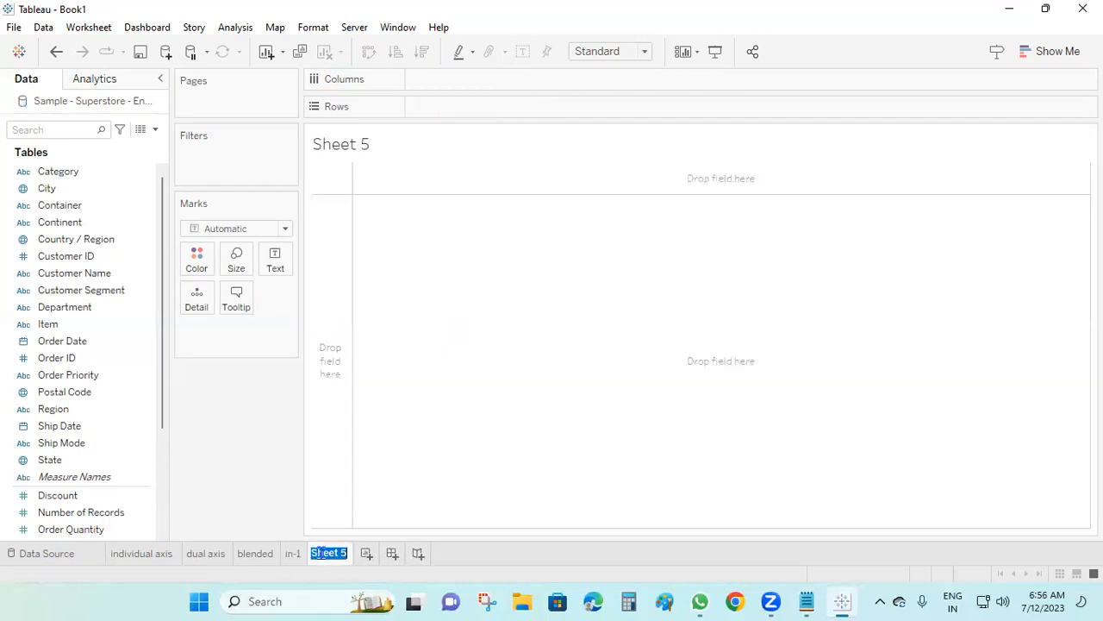
{"action": "type", "text": "dual2"}
{"action": "key", "text": "Return"}
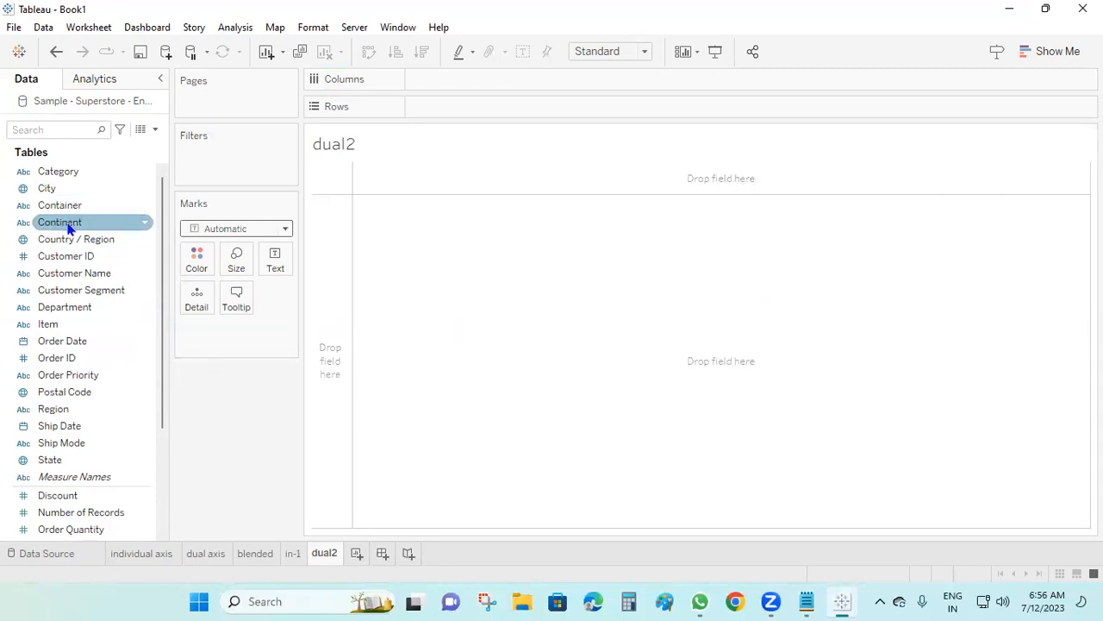
Build a bar chart of Sales by Continent on dual2 and sort the continents by sales in descending order
{"action": "left_click_drag", "start_coordinate": [64, 229], "coordinate": [469, 107]}
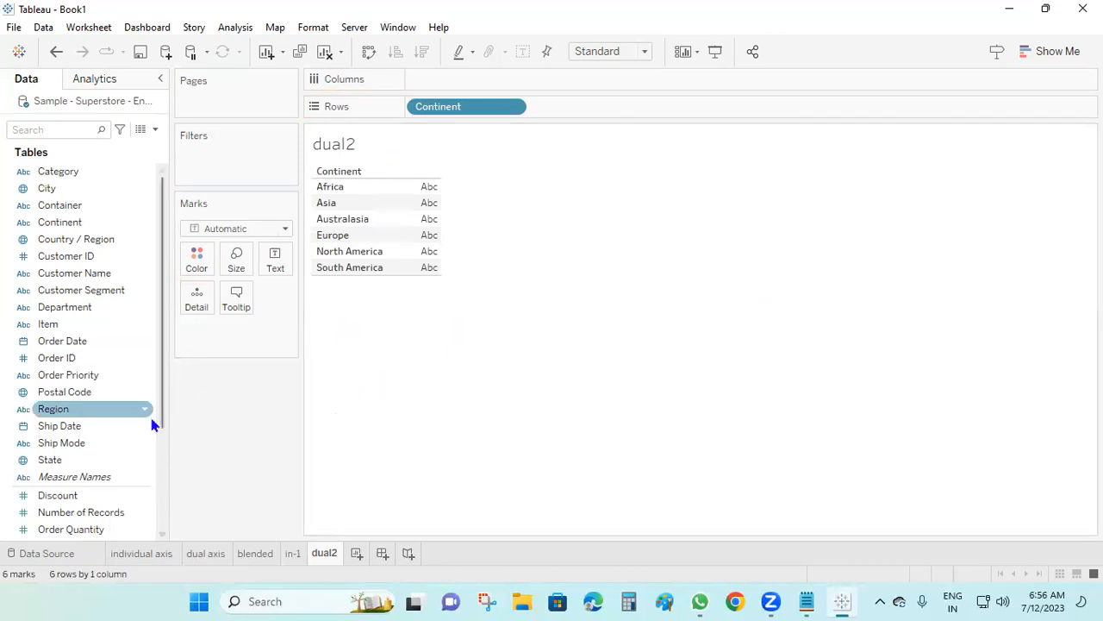
{"action": "left_click_drag", "start_coordinate": [72, 314], "coordinate": [241, 407]}
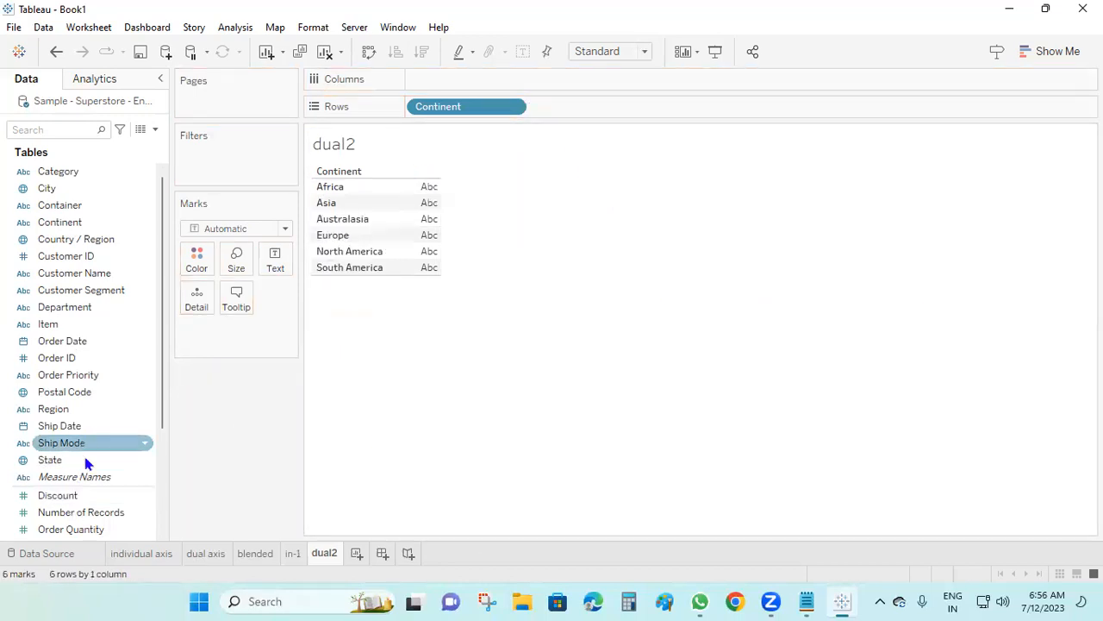
{"action": "scroll", "coordinate": [86, 463], "scroll_direction": "down", "scroll_amount": 3}
{"action": "left_click_drag", "start_coordinate": [101, 473], "coordinate": [453, 84]}
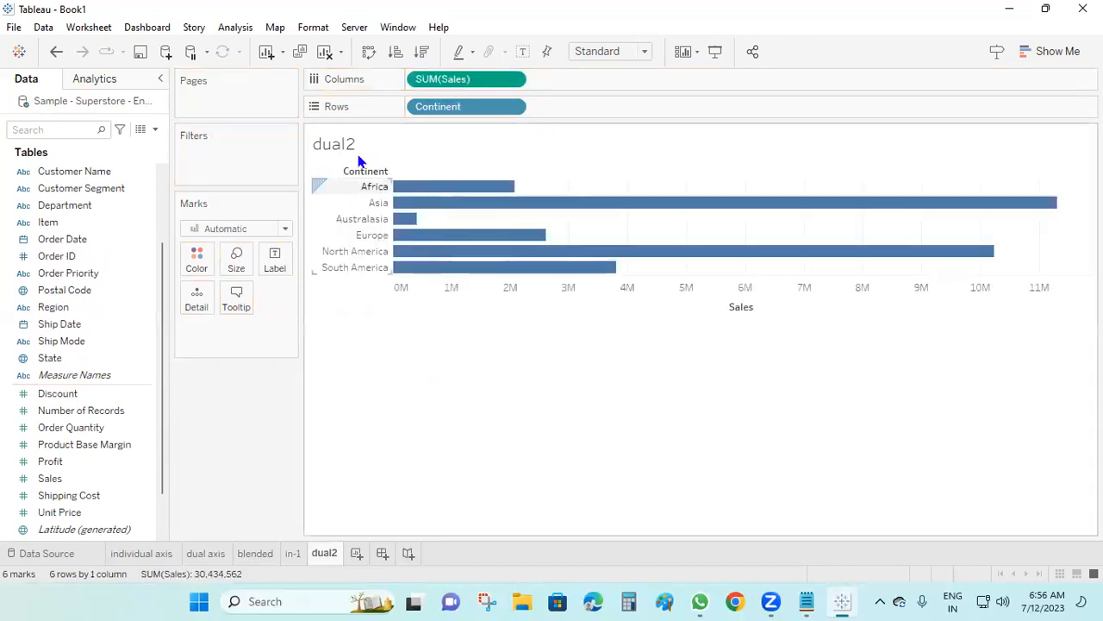
{"action": "left_click_drag", "start_coordinate": [50, 463], "coordinate": [79, 484]}
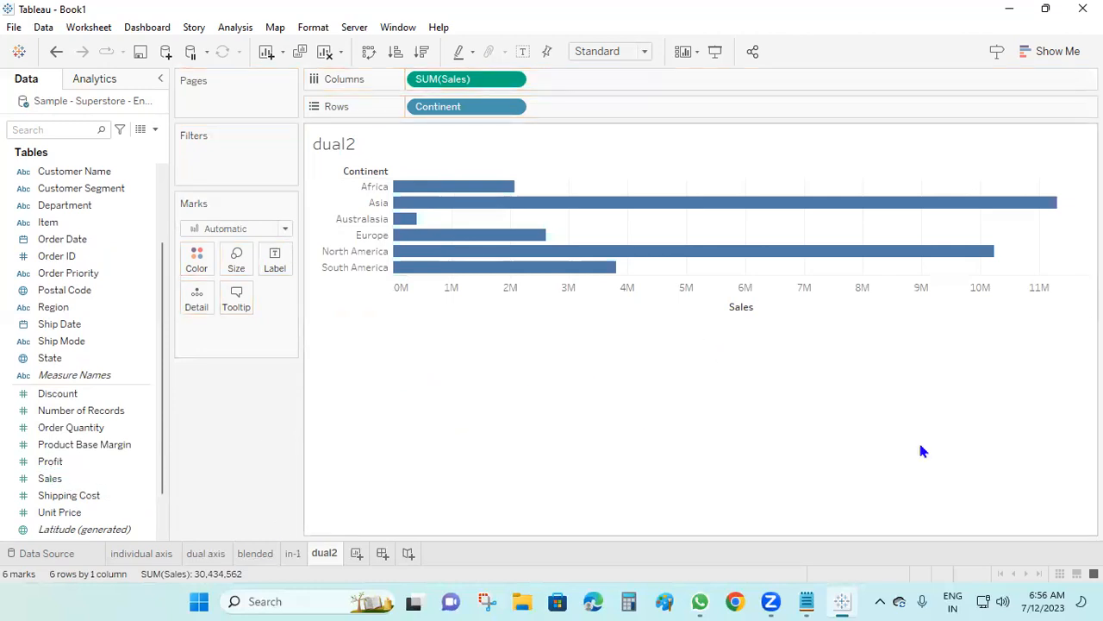
{"action": "left_click", "coordinate": [423, 51]}
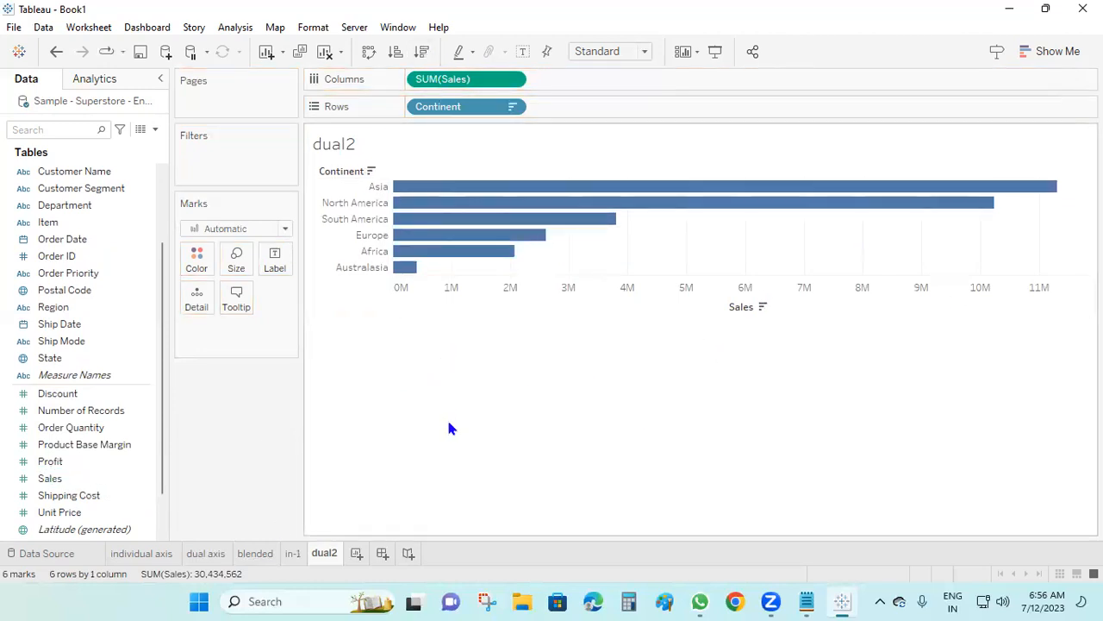
Duplicate the Sales measure on the columns and combine both copies as a dual axis
{"action": "left_click_drag", "start_coordinate": [423, 81], "coordinate": [585, 86]}
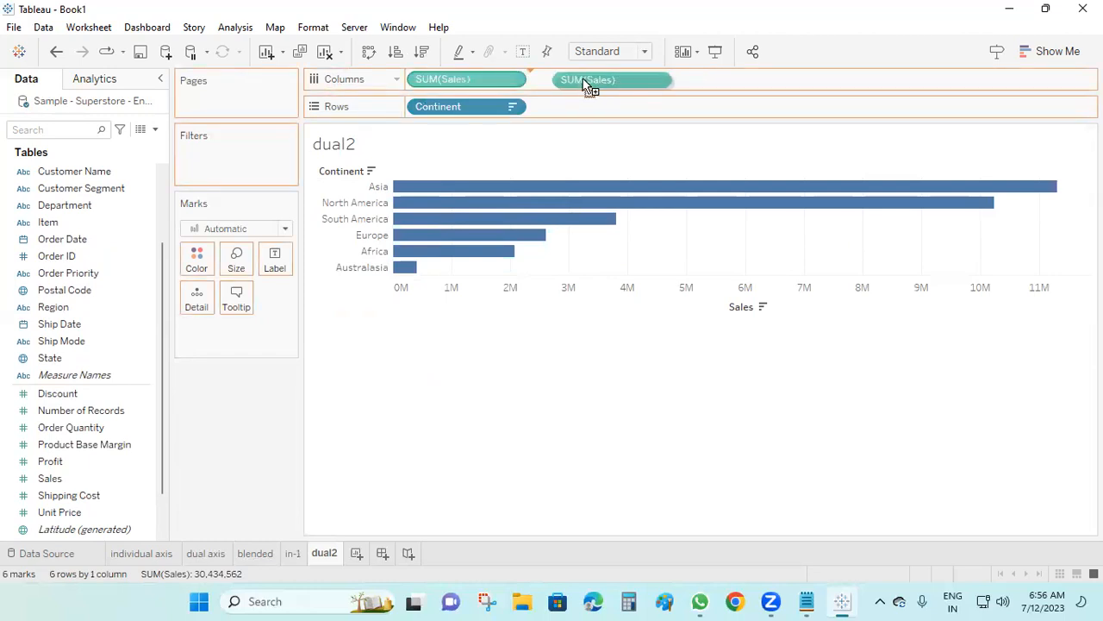
{"action": "left_click_drag", "start_coordinate": [585, 87], "coordinate": [587, 86]}
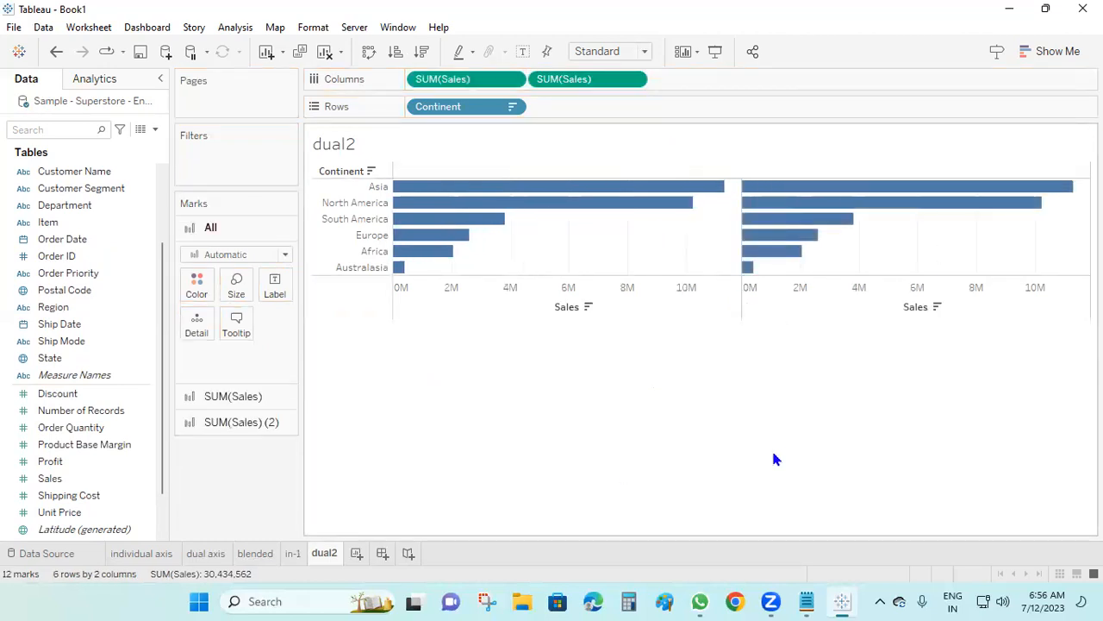
{"action": "right_click", "coordinate": [588, 80]}
{"action": "left_click", "coordinate": [669, 385]}
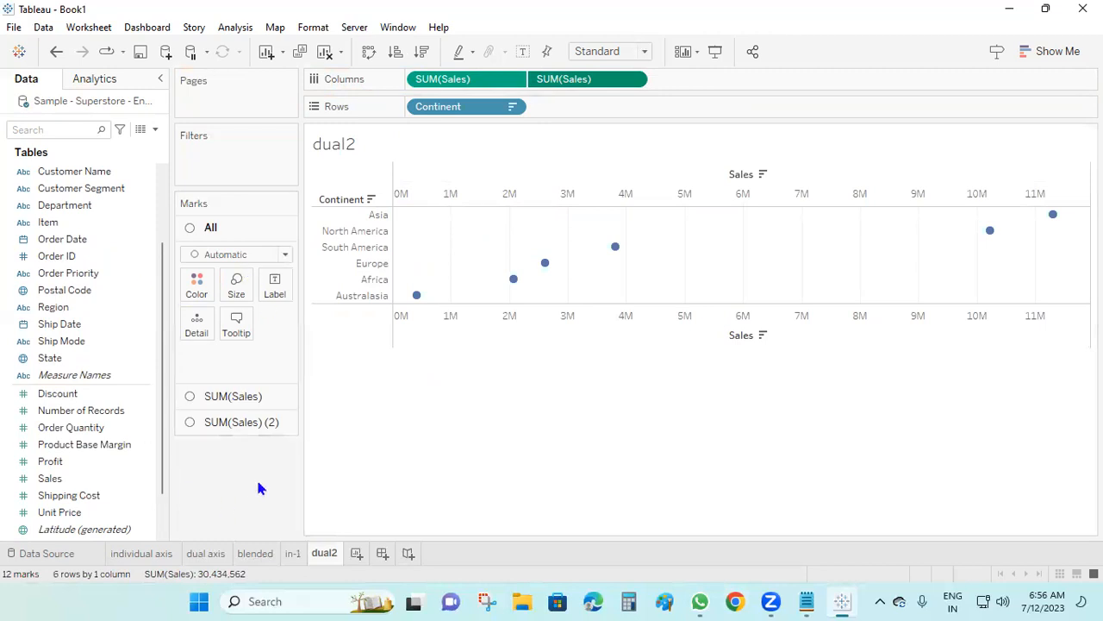
Set the mark type of the first Sales measure to Bar
{"action": "left_click", "coordinate": [233, 401]}
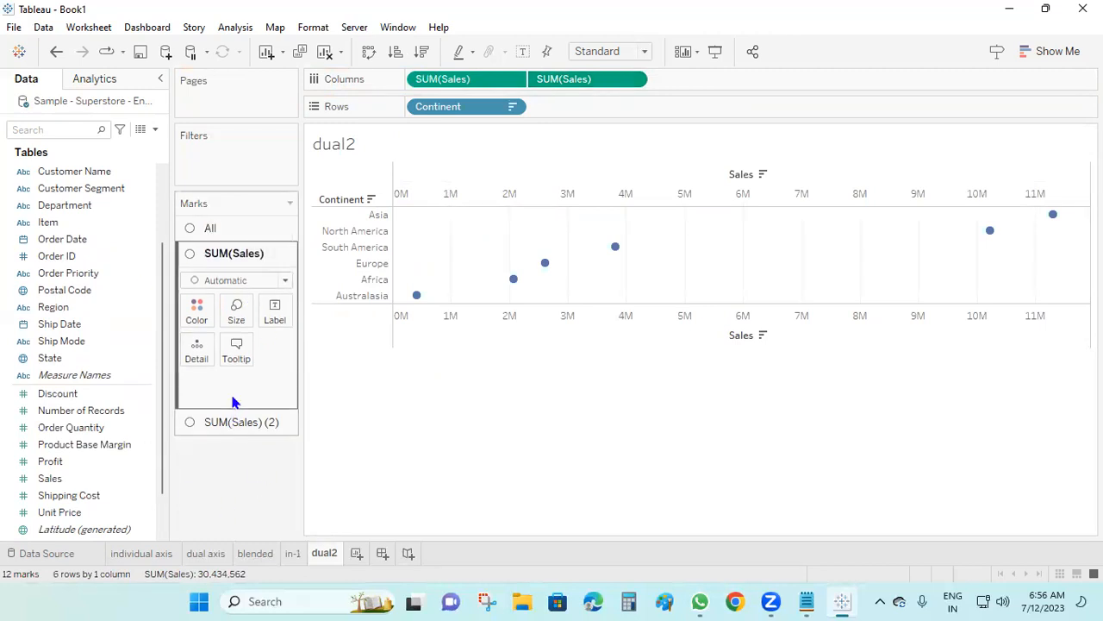
{"action": "left_click", "coordinate": [283, 280]}
{"action": "left_click", "coordinate": [212, 316]}
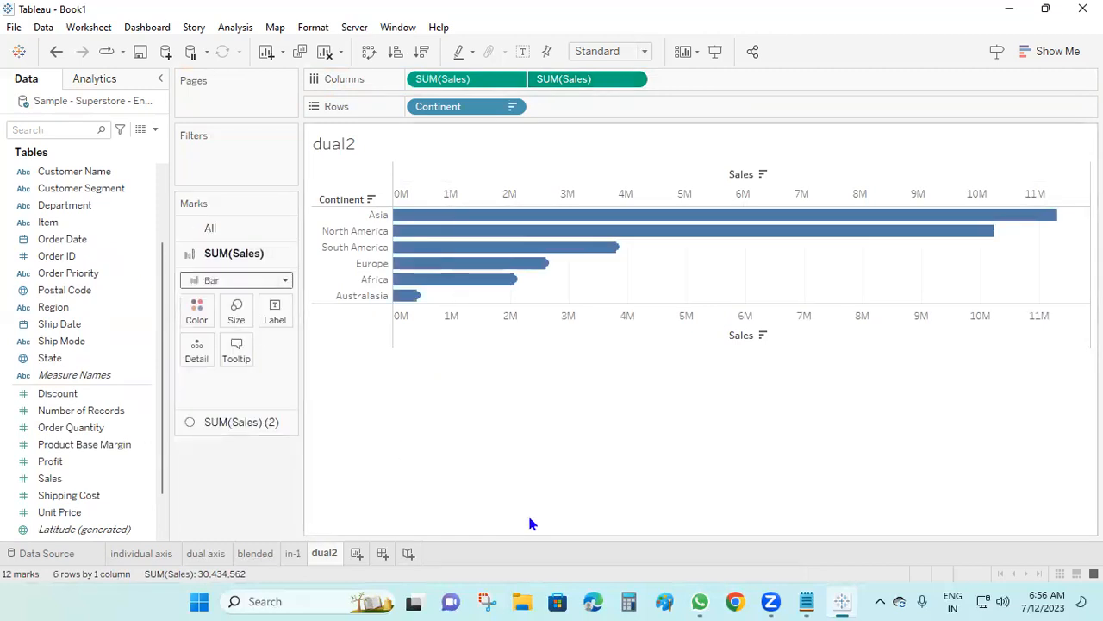
Colour the second Sales measure's circles bright blue and enlarge them beyond the bar thickness
{"action": "left_click", "coordinate": [243, 422]}
{"action": "left_click", "coordinate": [236, 338]}
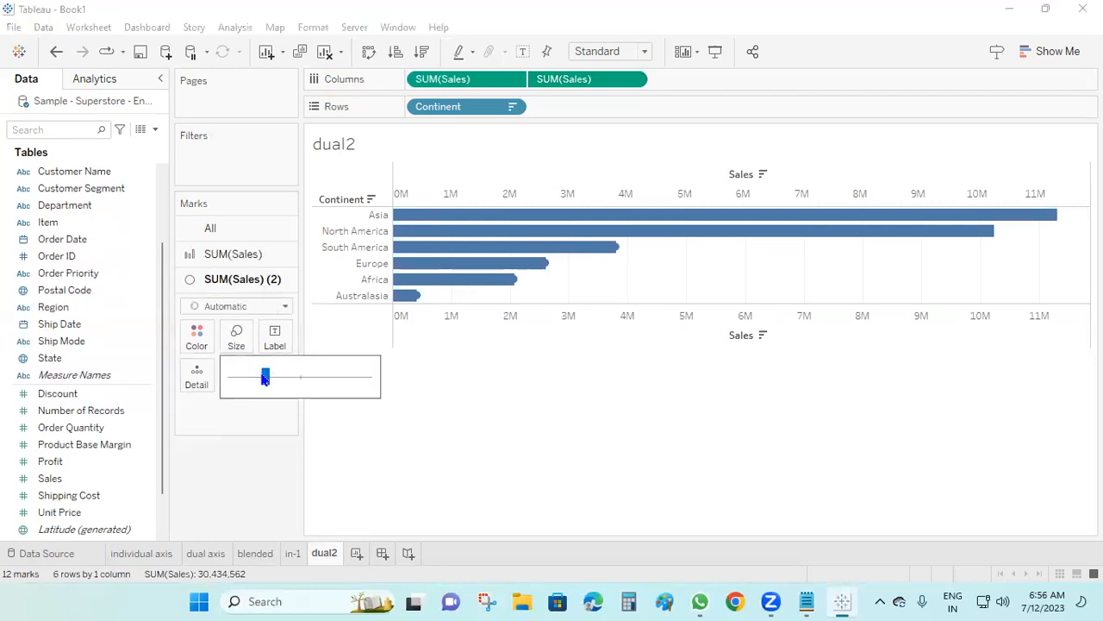
{"action": "left_click", "coordinate": [197, 336]}
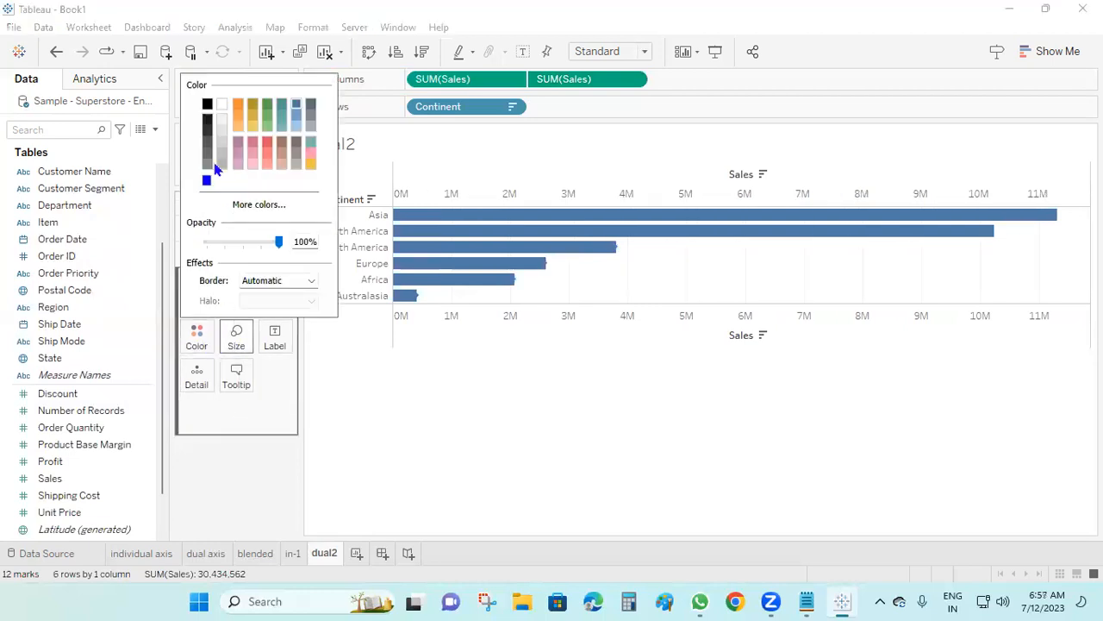
{"action": "left_click", "coordinate": [206, 181]}
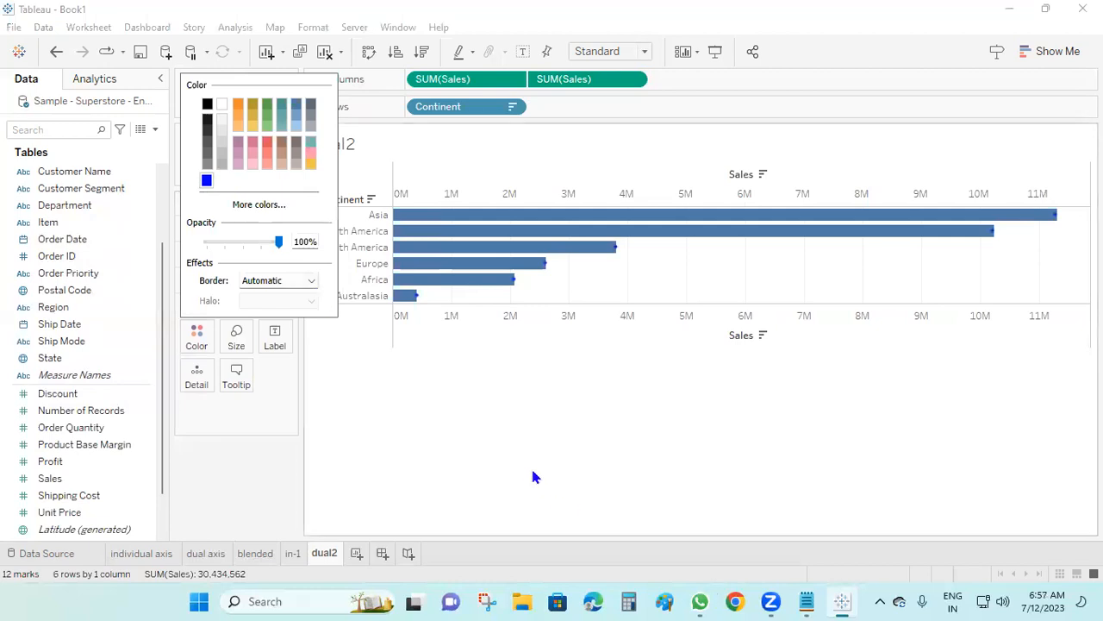
{"action": "left_click", "coordinate": [312, 395]}
{"action": "left_click", "coordinate": [236, 338]}
{"action": "left_click_drag", "start_coordinate": [245, 377], "coordinate": [317, 377]}
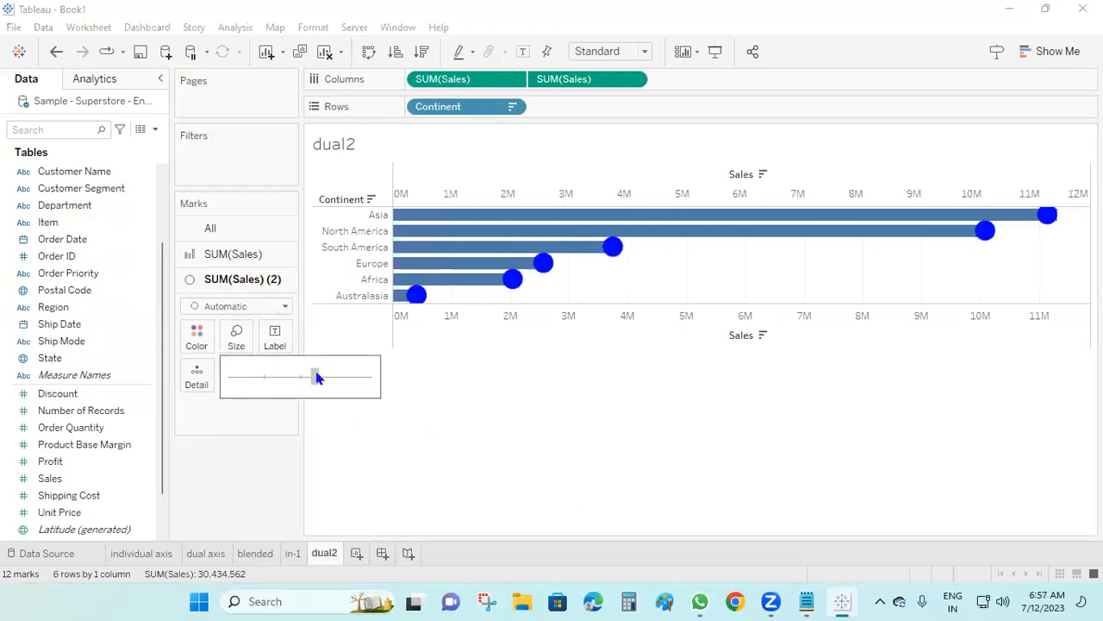
{"action": "left_click", "coordinate": [466, 444]}
Make the bars of the first Sales measure thinner
{"action": "left_click", "coordinate": [247, 227]}
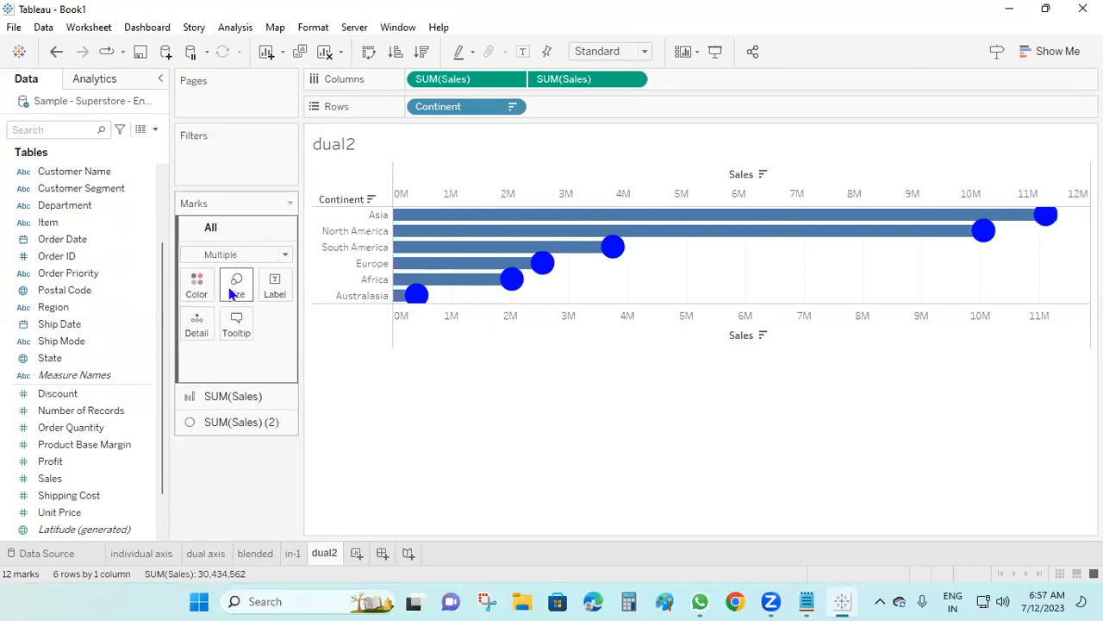
{"action": "left_click", "coordinate": [200, 396]}
{"action": "left_click", "coordinate": [237, 312]}
{"action": "left_click_drag", "start_coordinate": [319, 356], "coordinate": [288, 356]}
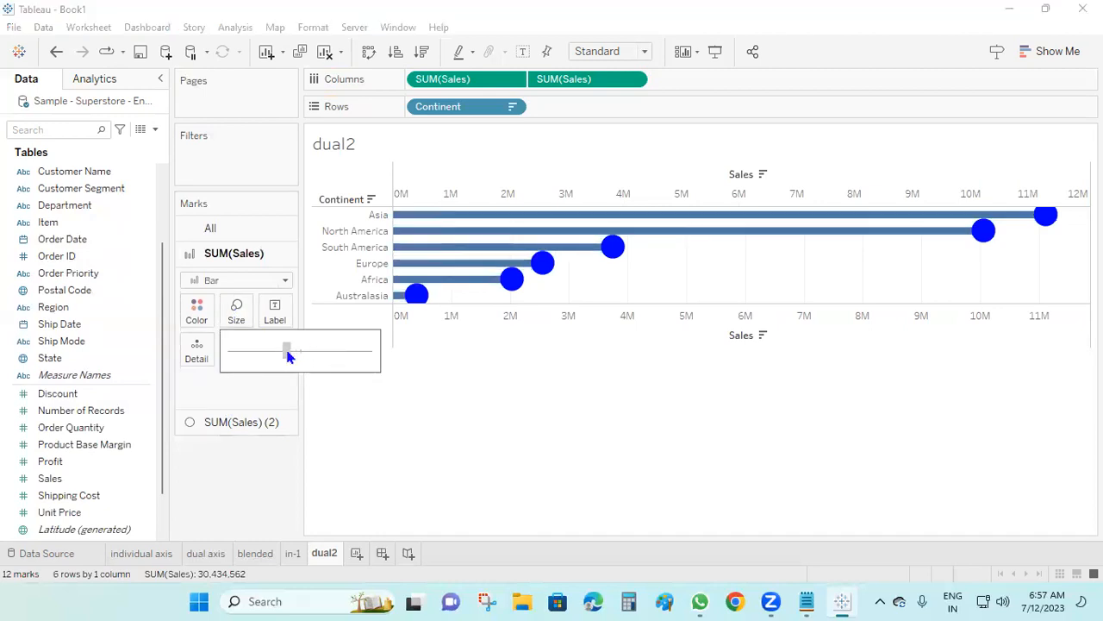
Reduce the size of the blue circles at the bar ends to just below the size slider's midpoint
{"action": "left_click", "coordinate": [258, 422]}
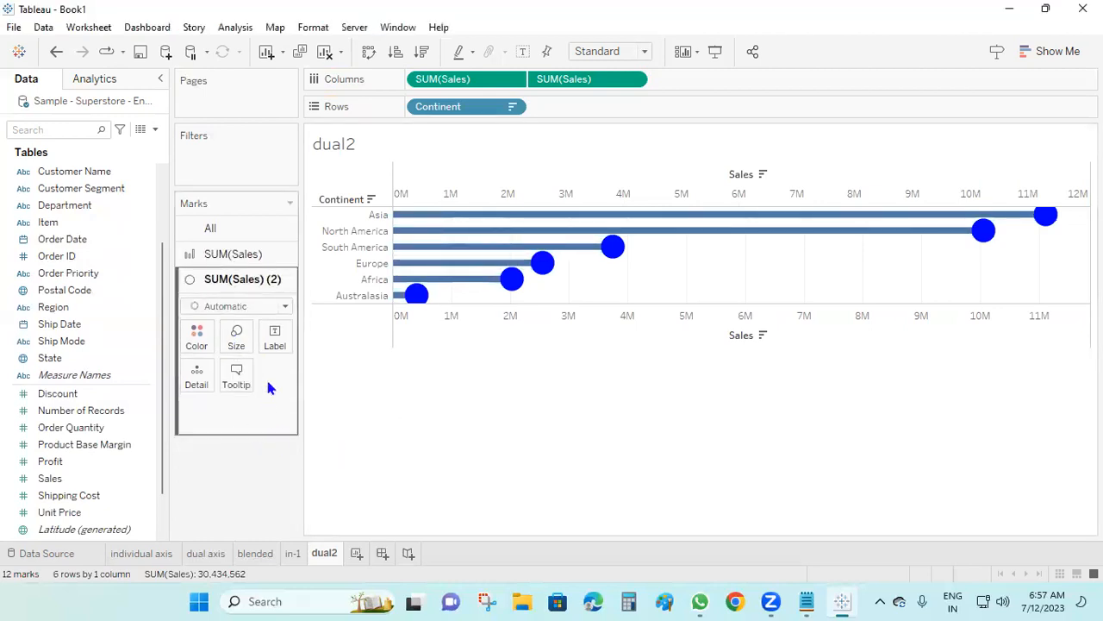
{"action": "left_click", "coordinate": [235, 340]}
{"action": "left_click", "coordinate": [204, 343]}
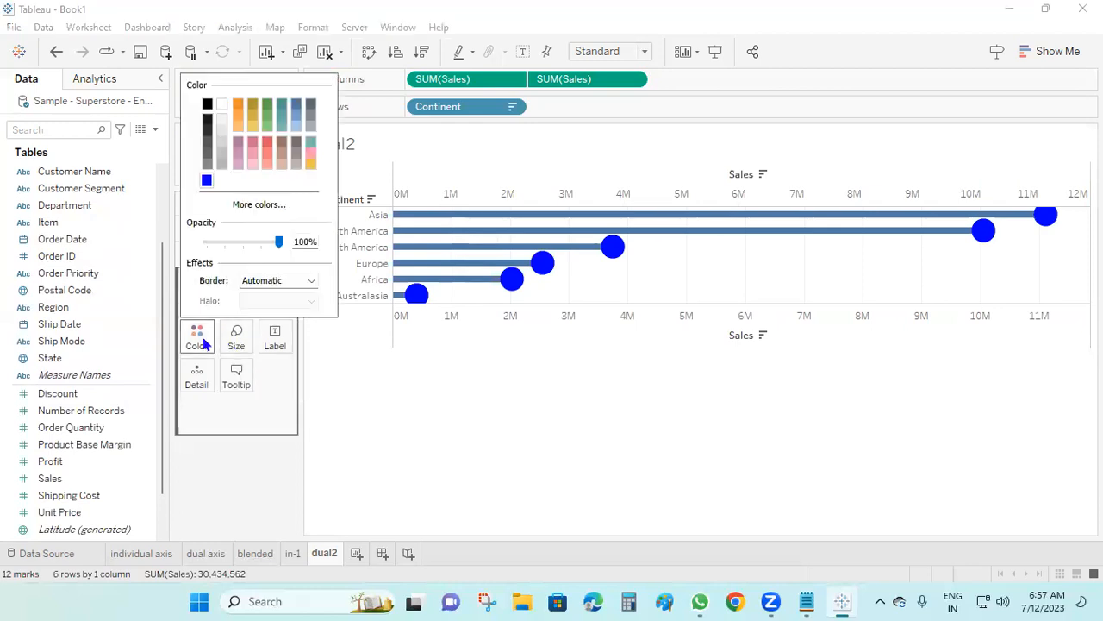
{"action": "left_click", "coordinate": [204, 343]}
{"action": "left_click", "coordinate": [245, 343]}
{"action": "left_click_drag", "start_coordinate": [316, 384], "coordinate": [296, 384]}
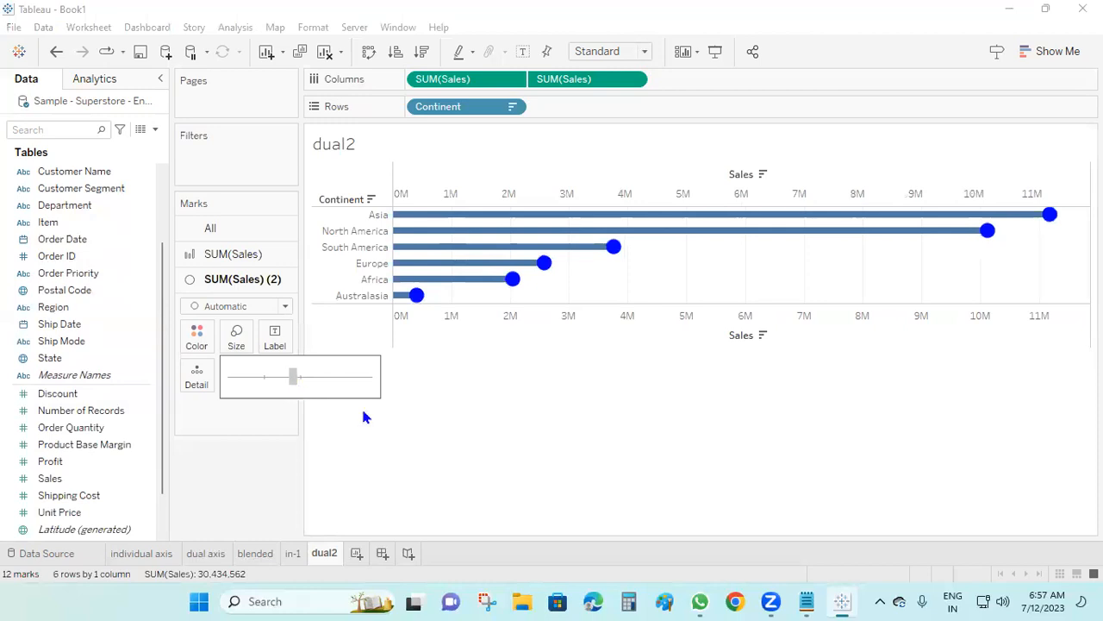
{"action": "left_click", "coordinate": [463, 446]}
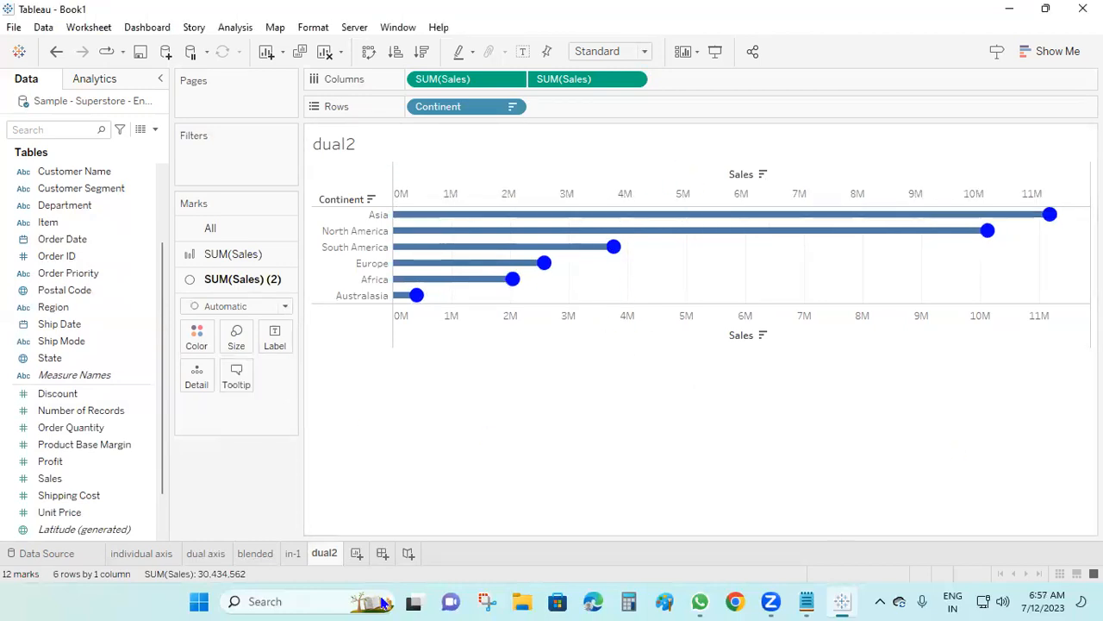
Add a new worksheet and rename it b-2
{"action": "left_click", "coordinate": [357, 554]}
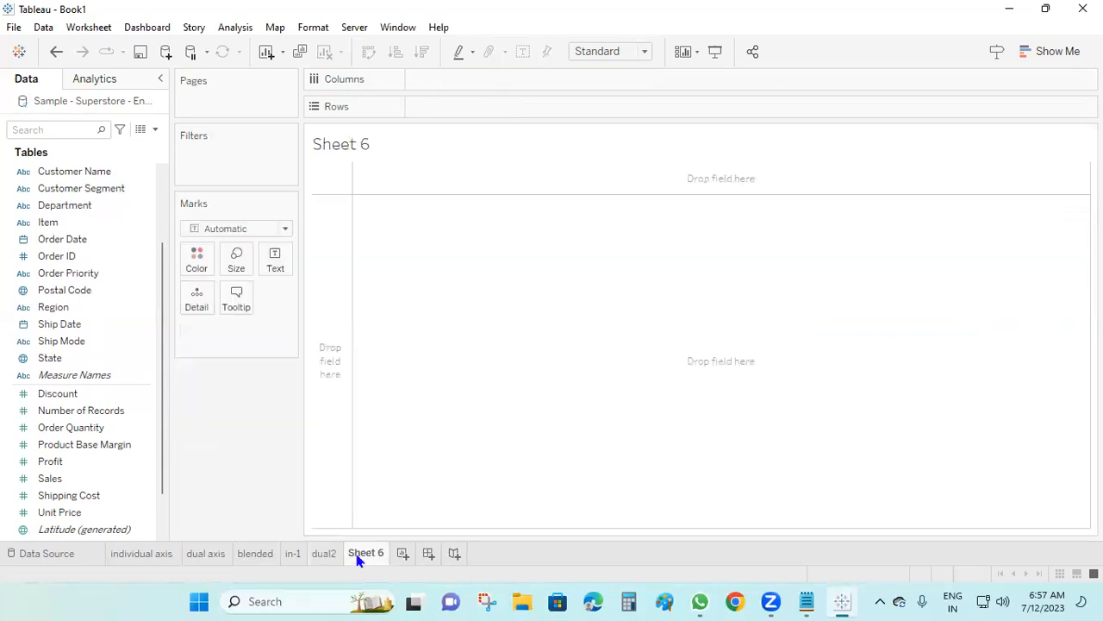
{"action": "double_click", "coordinate": [360, 556]}
{"action": "type", "text": "b-2"}
{"action": "left_click", "coordinate": [465, 448]}
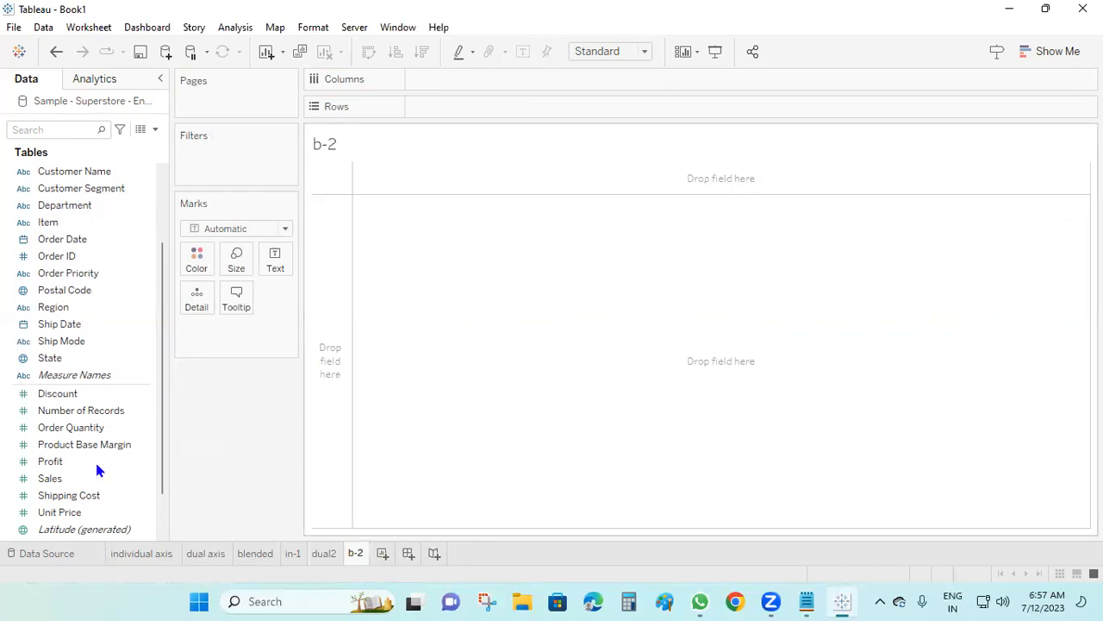
Build a bar chart of Sales by Category and sort the categories by sales in descending order
{"action": "scroll", "coordinate": [101, 158], "scroll_direction": "up", "scroll_amount": 3}
{"action": "left_click_drag", "start_coordinate": [147, 169], "coordinate": [457, 107]}
{"action": "scroll", "coordinate": [142, 446], "scroll_direction": "down", "scroll_amount": 2}
{"action": "left_click", "coordinate": [69, 483]}
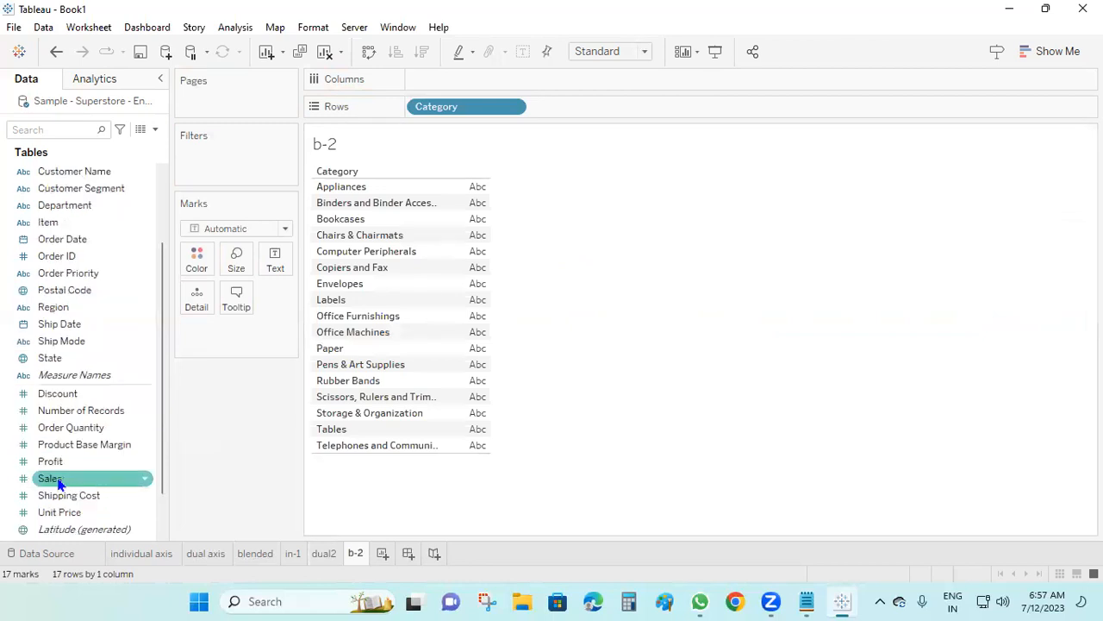
{"action": "left_click_drag", "start_coordinate": [58, 484], "coordinate": [435, 83]}
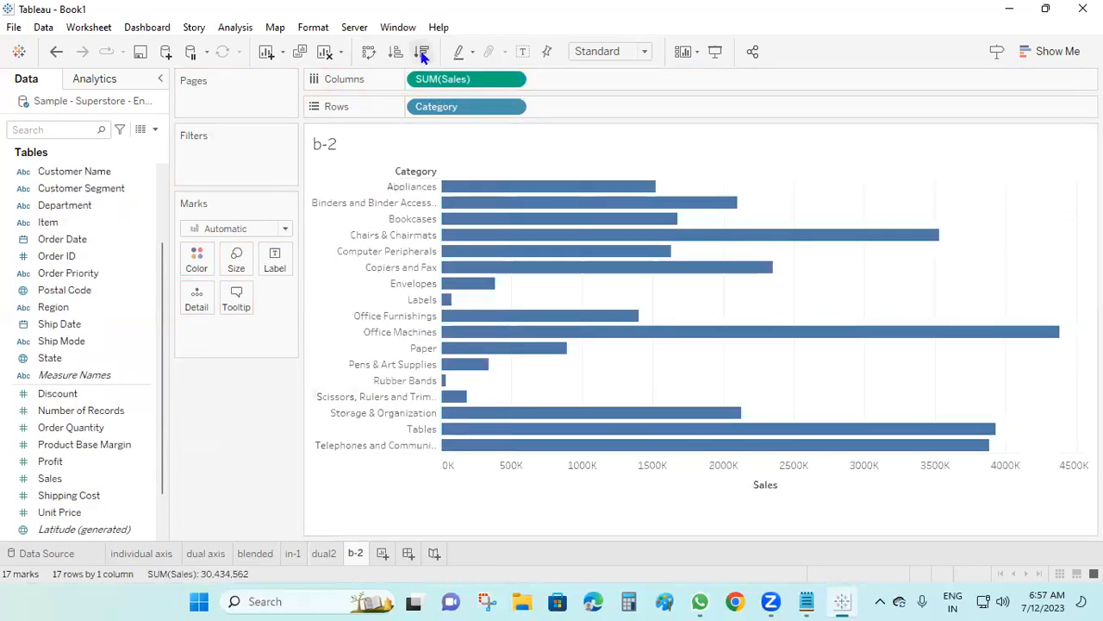
{"action": "left_click", "coordinate": [421, 51]}
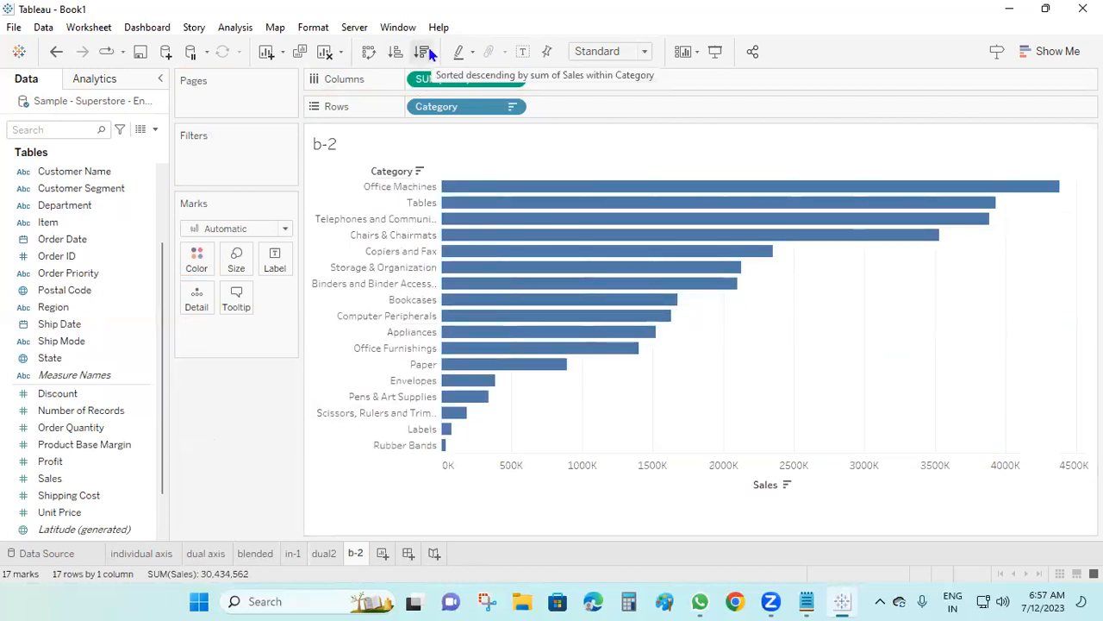
Colour the Category marks by Profit and add Unit Price as a second axis opposite Sales
{"action": "left_click_drag", "start_coordinate": [52, 462], "coordinate": [1080, 316]}
{"action": "left_click_drag", "start_coordinate": [60, 512], "coordinate": [689, 179]}
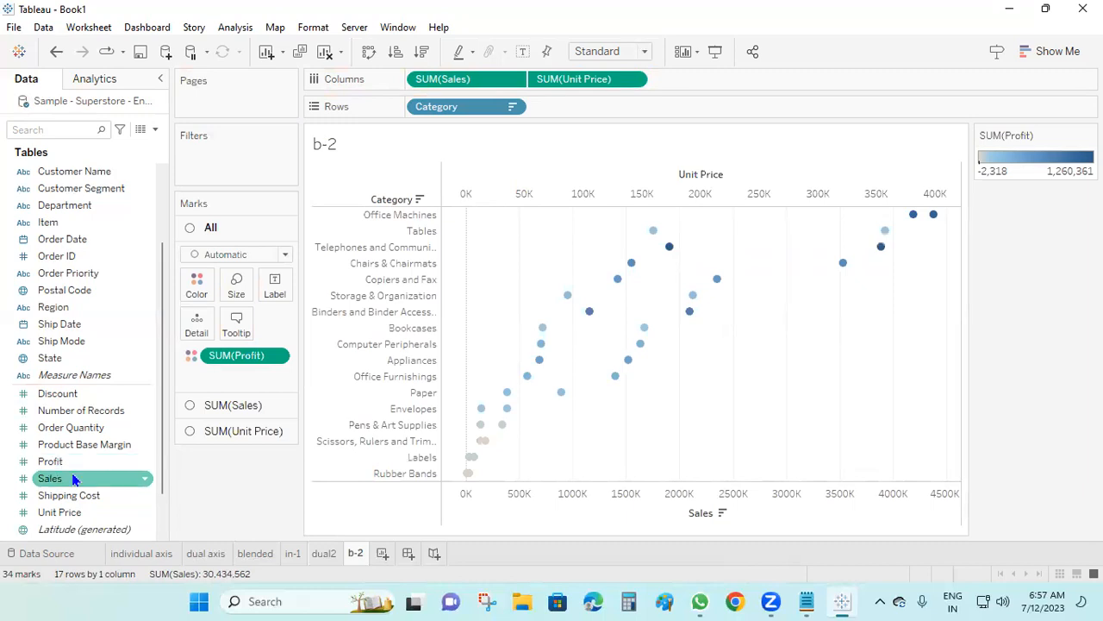
Size the marks by Discount and synchronize the Unit Price axis with the Sales axis
{"action": "left_click_drag", "start_coordinate": [90, 393], "coordinate": [793, 463]}
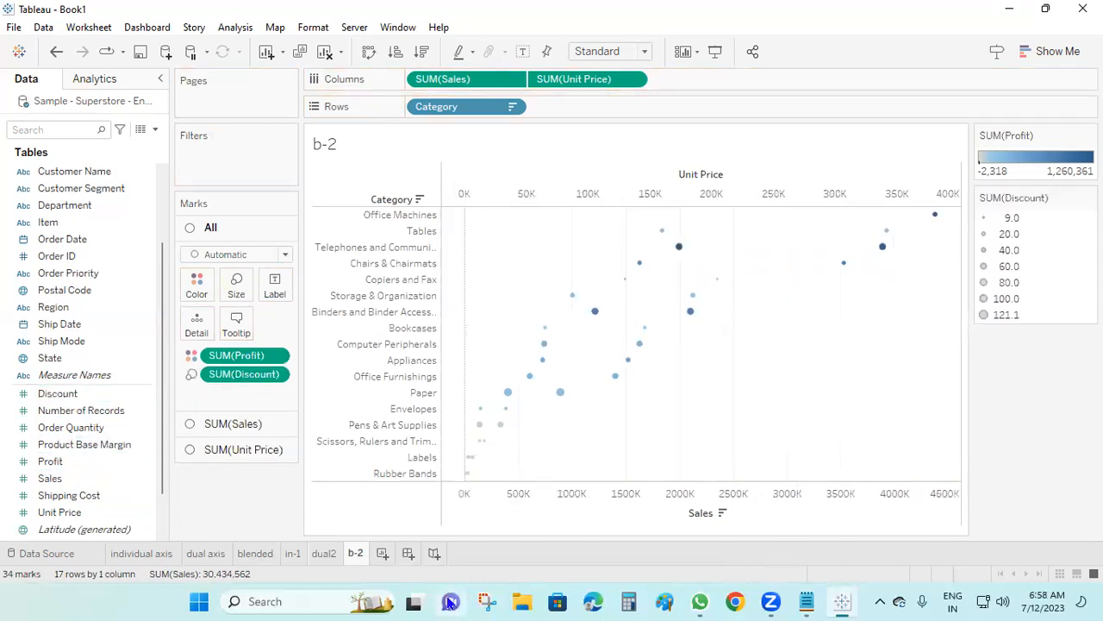
{"action": "mouse_move", "coordinate": [882, 249]}
{"action": "right_click", "coordinate": [781, 198]}
{"action": "left_click", "coordinate": [862, 289]}
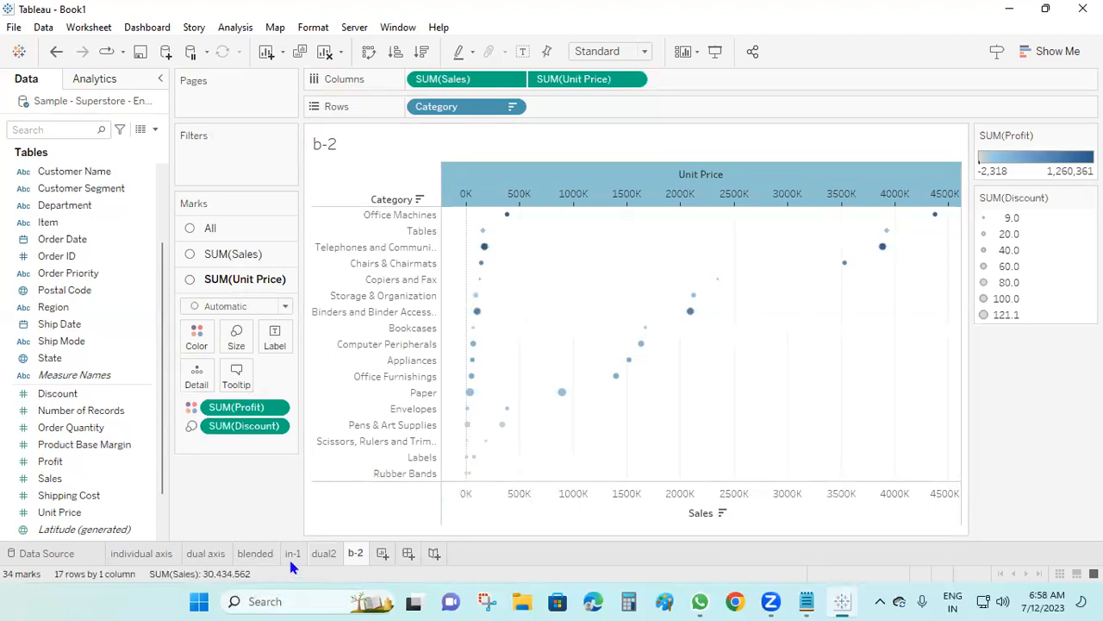
Colour the circles of the second Sales measure on the dual2 sheet by Continent
{"action": "left_click", "coordinate": [323, 554]}
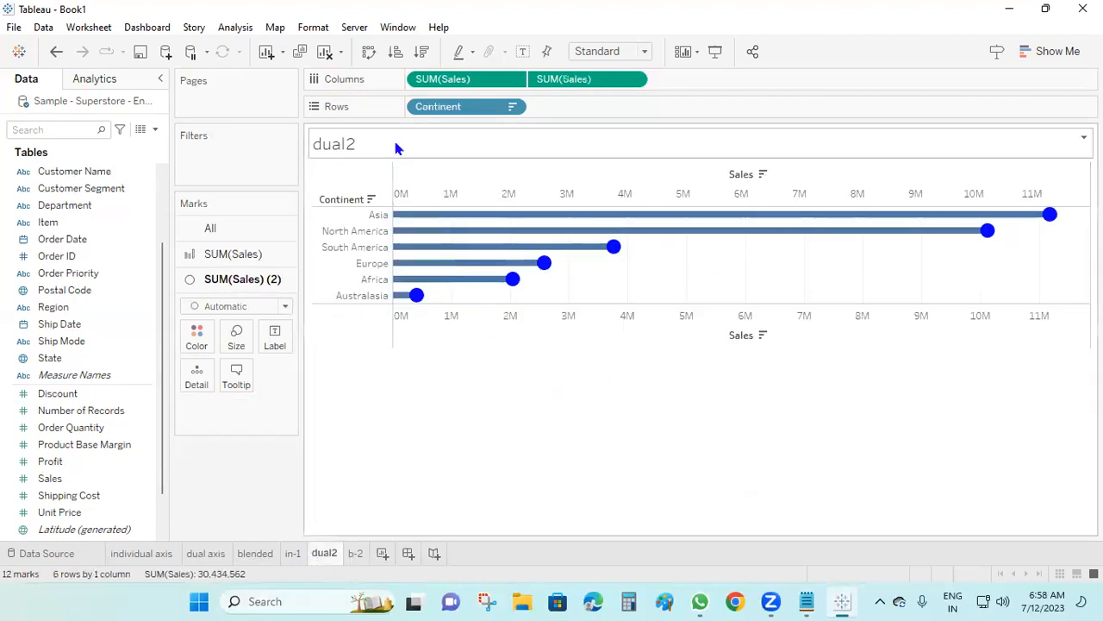
{"action": "left_click_drag", "start_coordinate": [461, 108], "coordinate": [198, 337]}
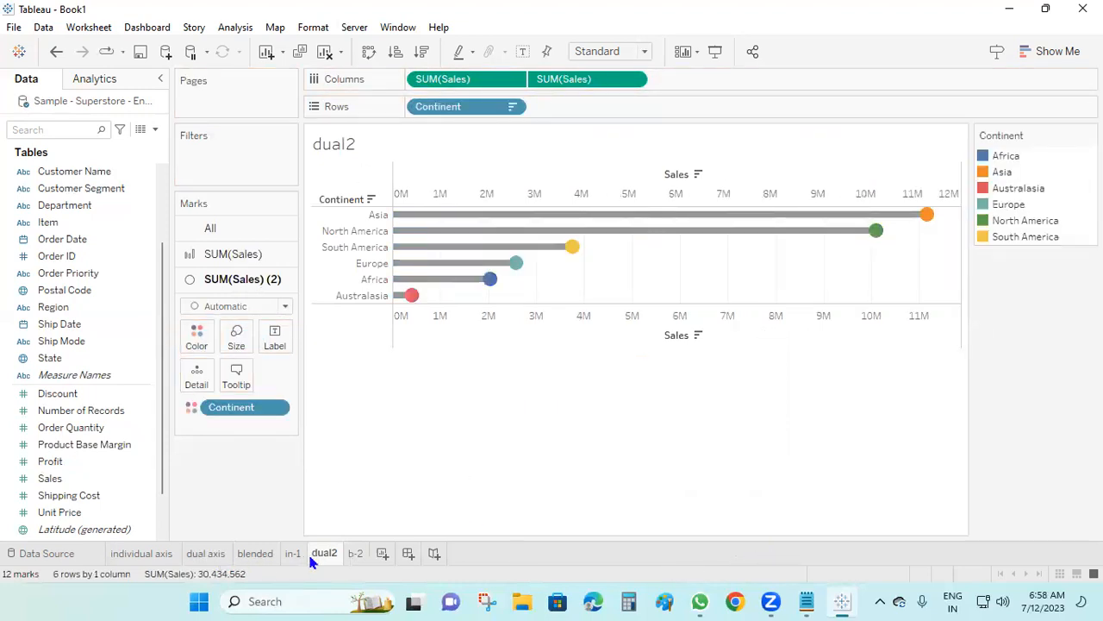
Colour the circles of the second Sales measure on dual2 by Department and return to the b-2 sheet
{"action": "left_click", "coordinate": [353, 556]}
{"action": "left_click", "coordinate": [259, 556]}
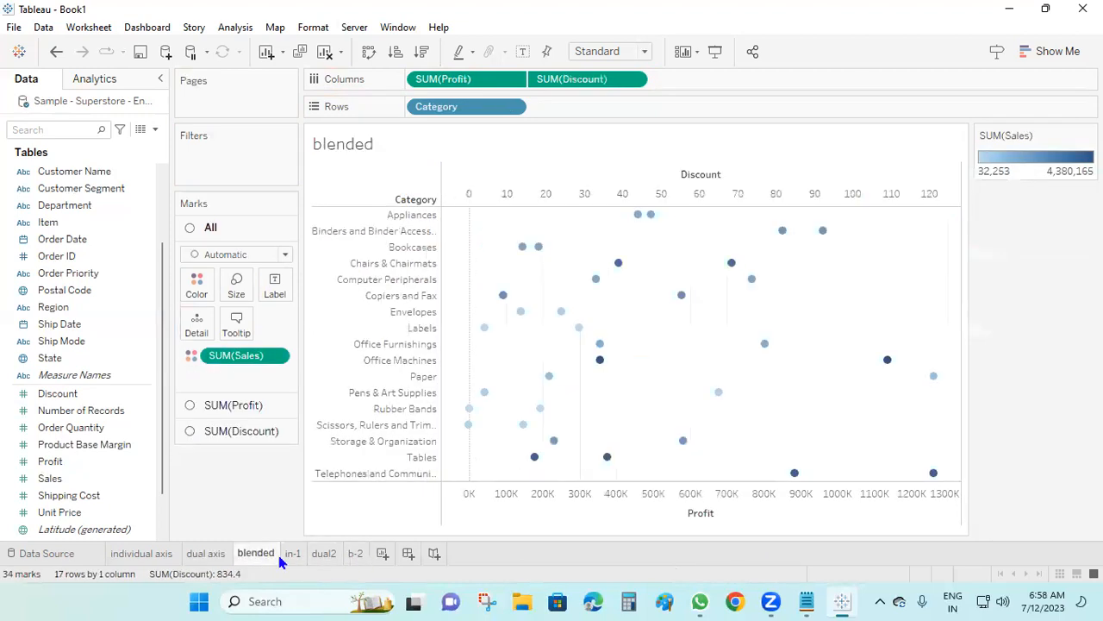
{"action": "left_click", "coordinate": [285, 559]}
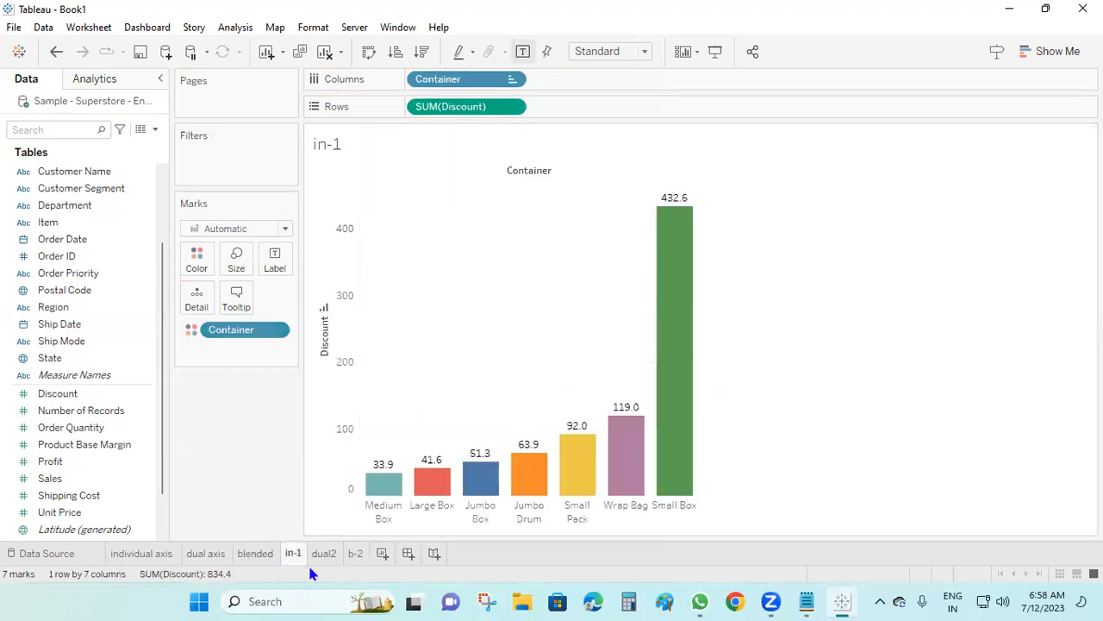
{"action": "left_click", "coordinate": [325, 556]}
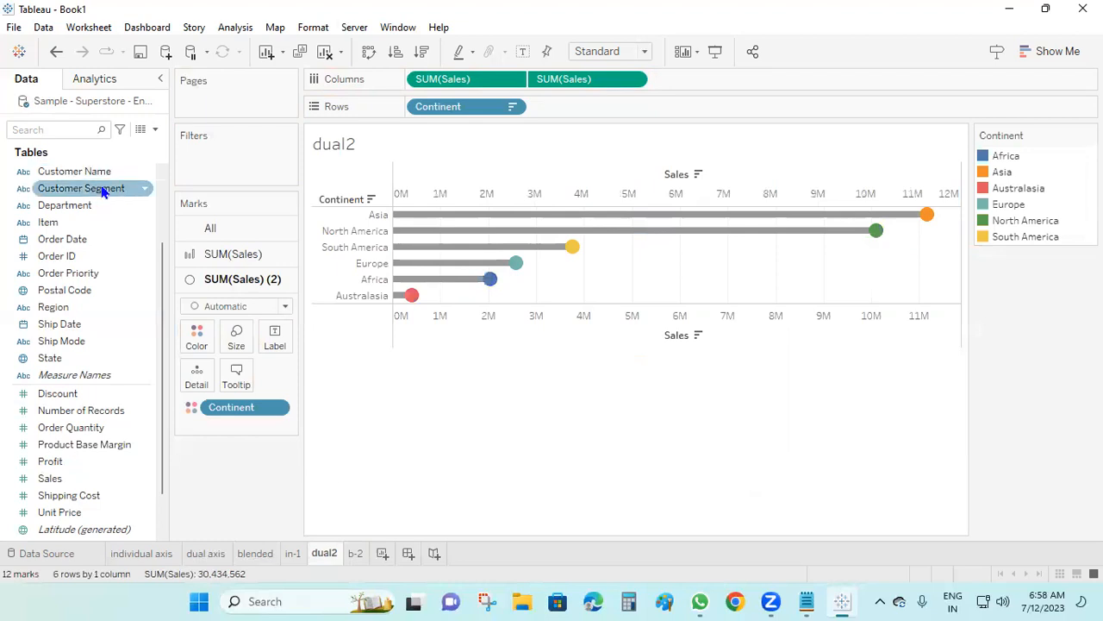
{"action": "left_click_drag", "start_coordinate": [118, 209], "coordinate": [195, 344]}
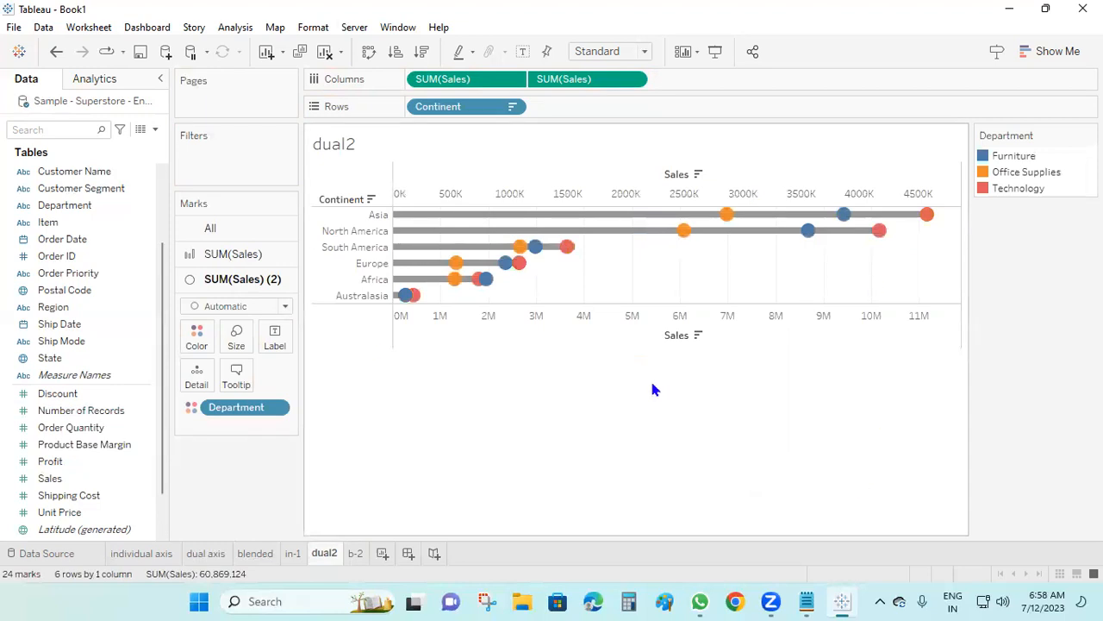
{"action": "left_click", "coordinate": [355, 554]}
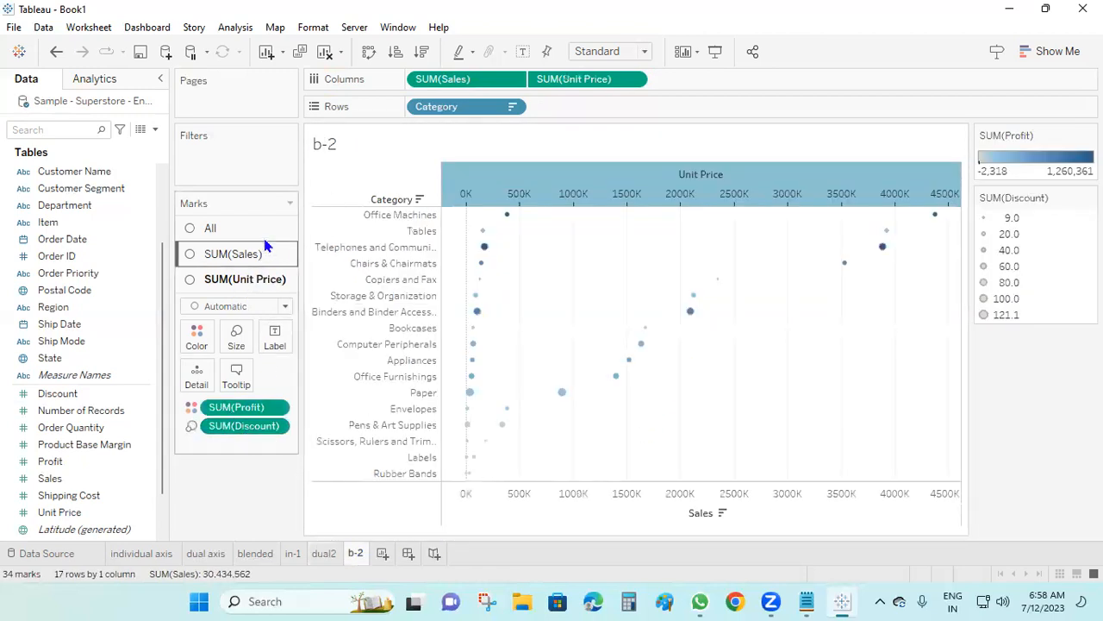
Enlarge the circles for both the Sales and Unit Price measures together on b-2
{"action": "left_click", "coordinate": [226, 225]}
{"action": "left_click", "coordinate": [235, 284]}
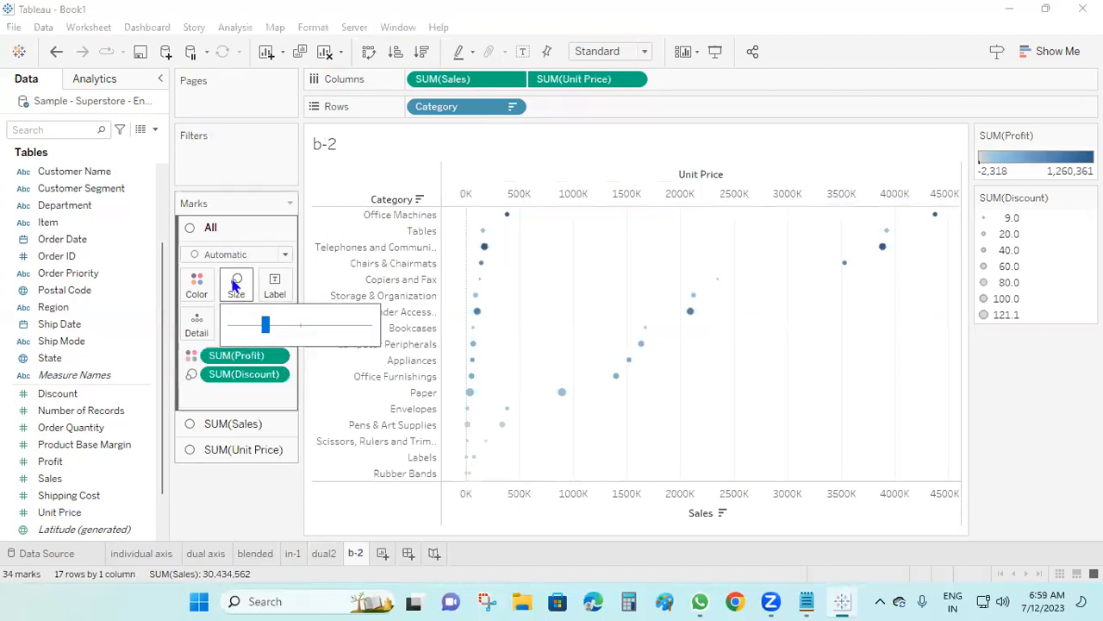
{"action": "left_click_drag", "start_coordinate": [294, 326], "coordinate": [311, 324]}
{"action": "left_click", "coordinate": [197, 511]}
{"action": "mouse_move", "coordinate": [692, 313]}
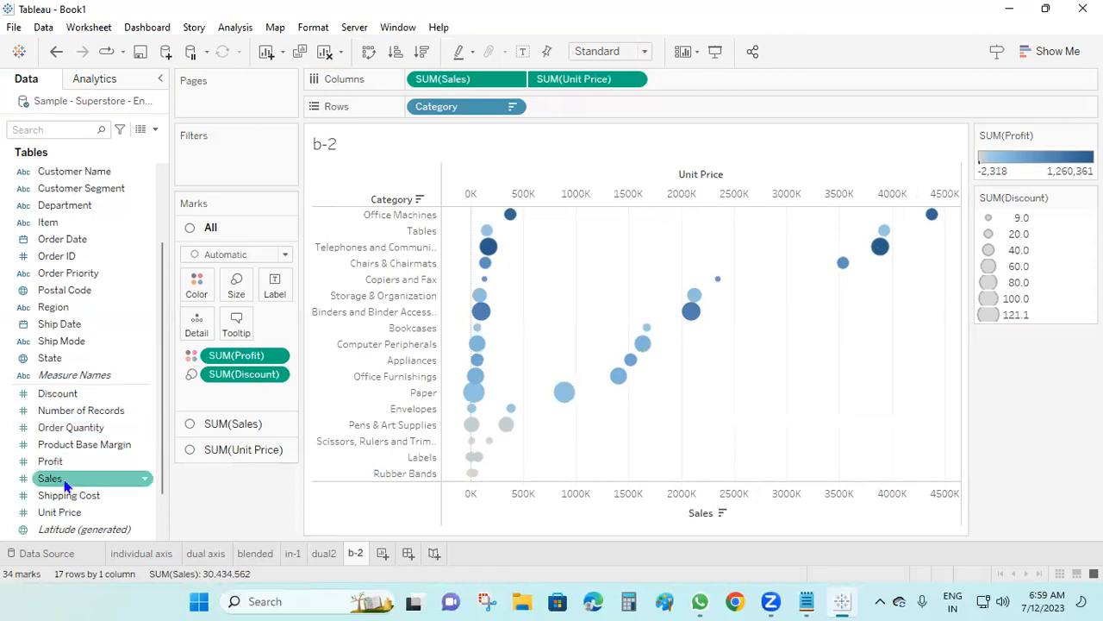
Label the marks of both measures with Sales, Profit, Unit Price and Discount
{"action": "left_click_drag", "start_coordinate": [156, 422], "coordinate": [275, 289]}
{"action": "left_click_drag", "start_coordinate": [62, 463], "coordinate": [283, 303]}
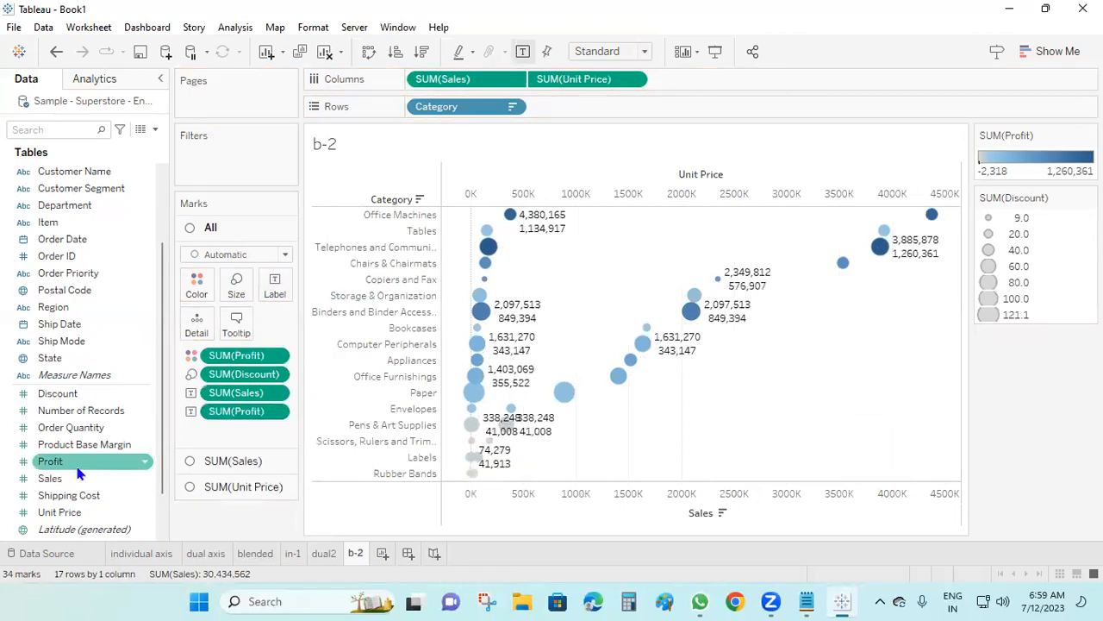
{"action": "left_click_drag", "start_coordinate": [76, 513], "coordinate": [276, 296]}
{"action": "left_click_drag", "start_coordinate": [74, 397], "coordinate": [257, 297]}
Set the b-2 chart's fit to Entire View
{"action": "left_click", "coordinate": [644, 51]}
{"action": "left_click", "coordinate": [625, 128]}
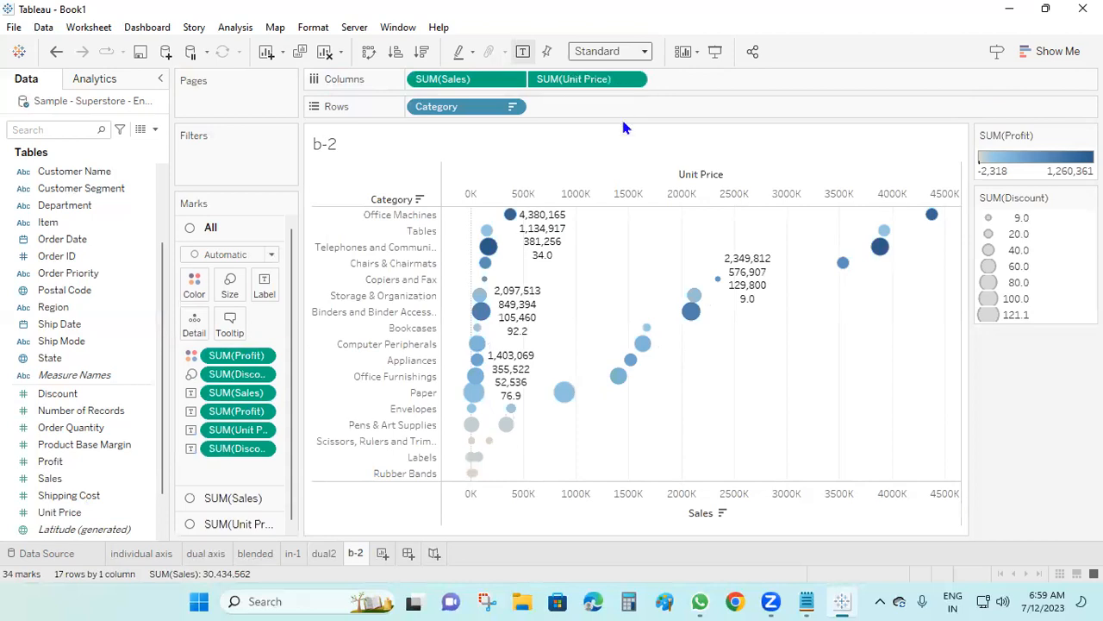
{"action": "mouse_move", "coordinate": [748, 307]}
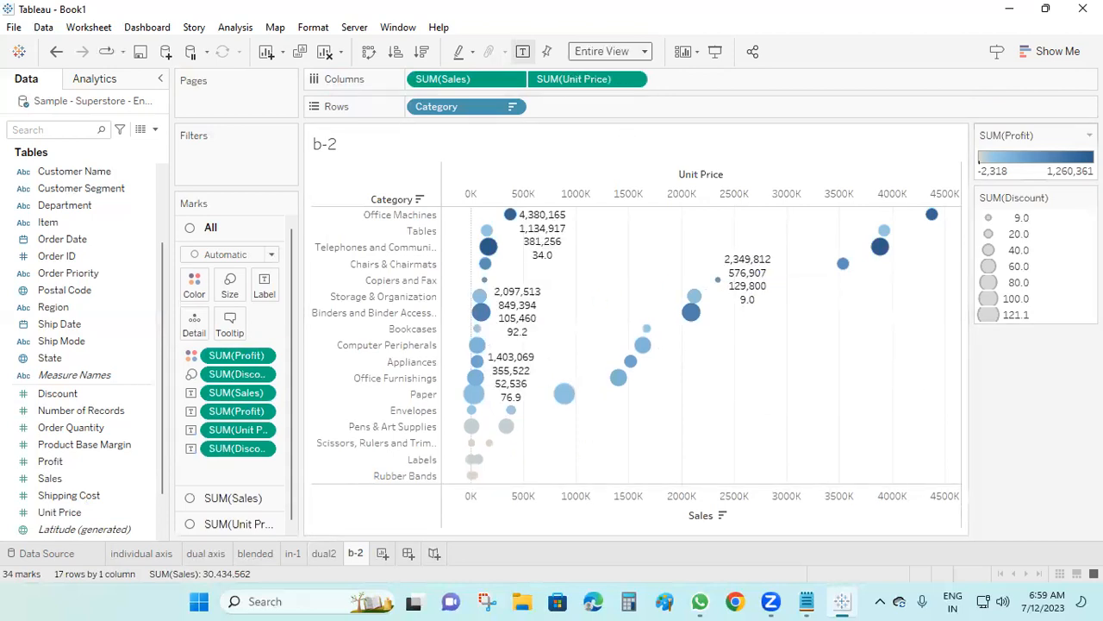
Hide the Profit and Discount legends and preview the b-2 sheet in presentation mode
{"action": "left_click", "coordinate": [1089, 136]}
{"action": "left_click", "coordinate": [1012, 234]}
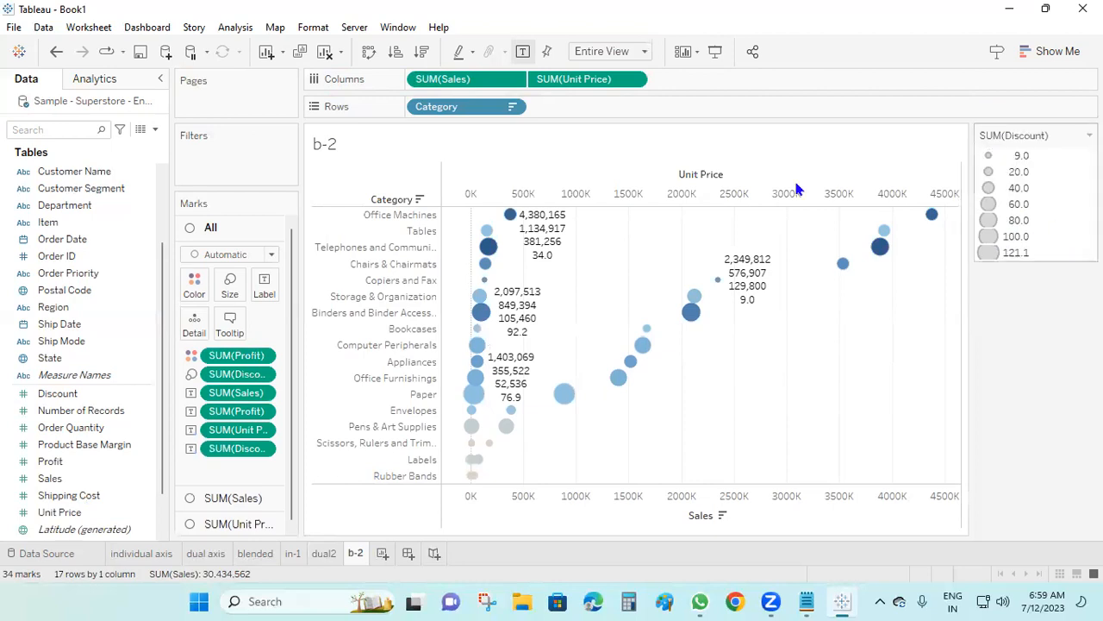
{"action": "left_click", "coordinate": [1090, 135]}
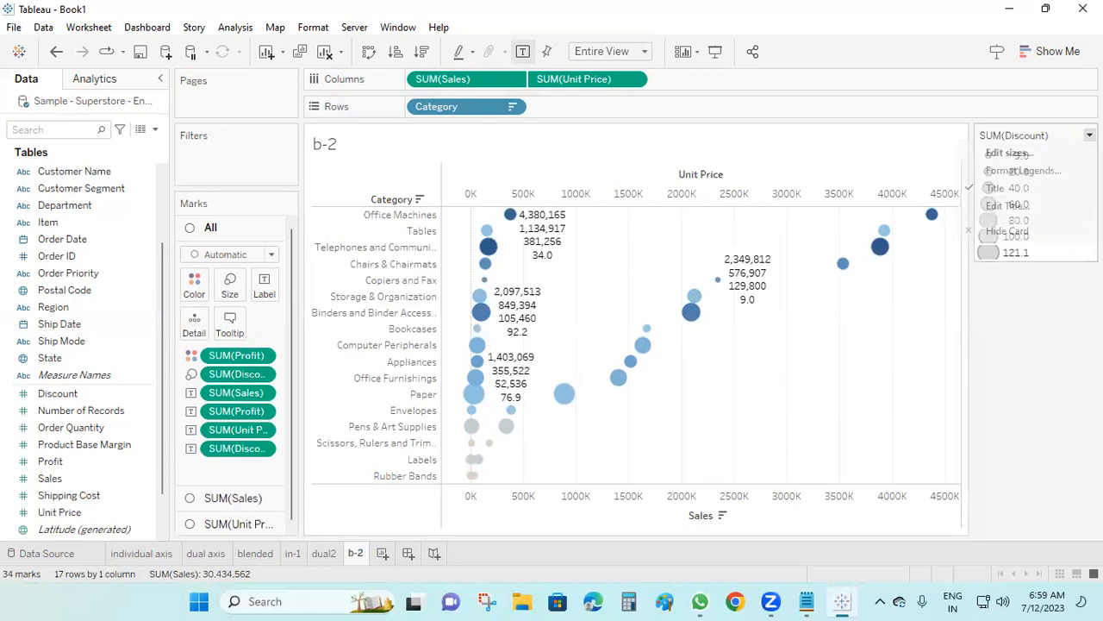
{"action": "left_click", "coordinate": [1026, 230]}
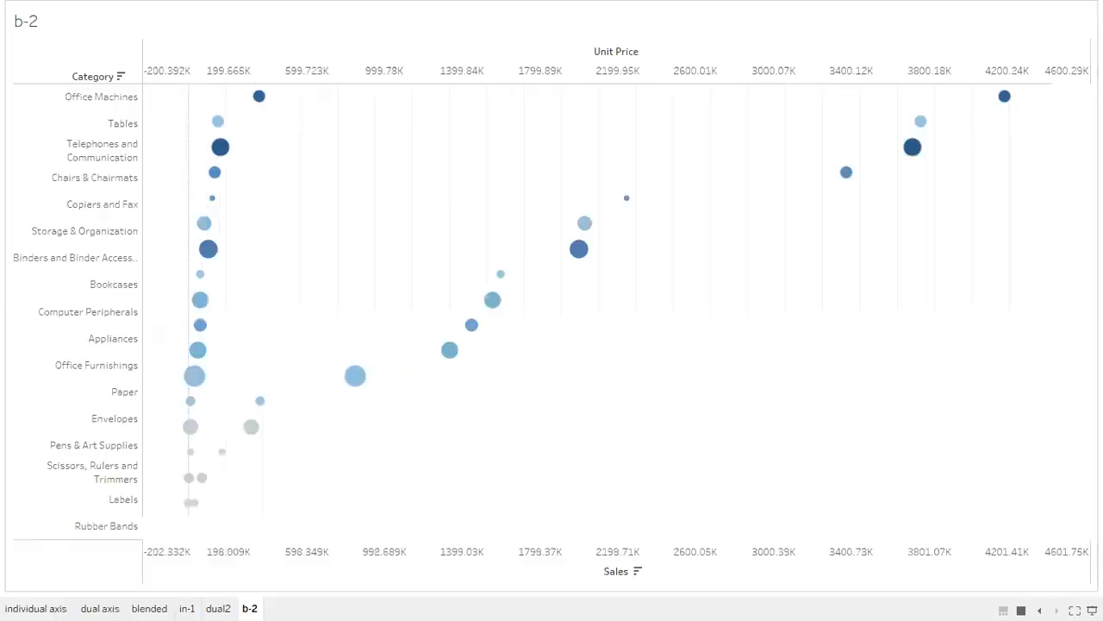
{"action": "left_click", "coordinate": [716, 51]}
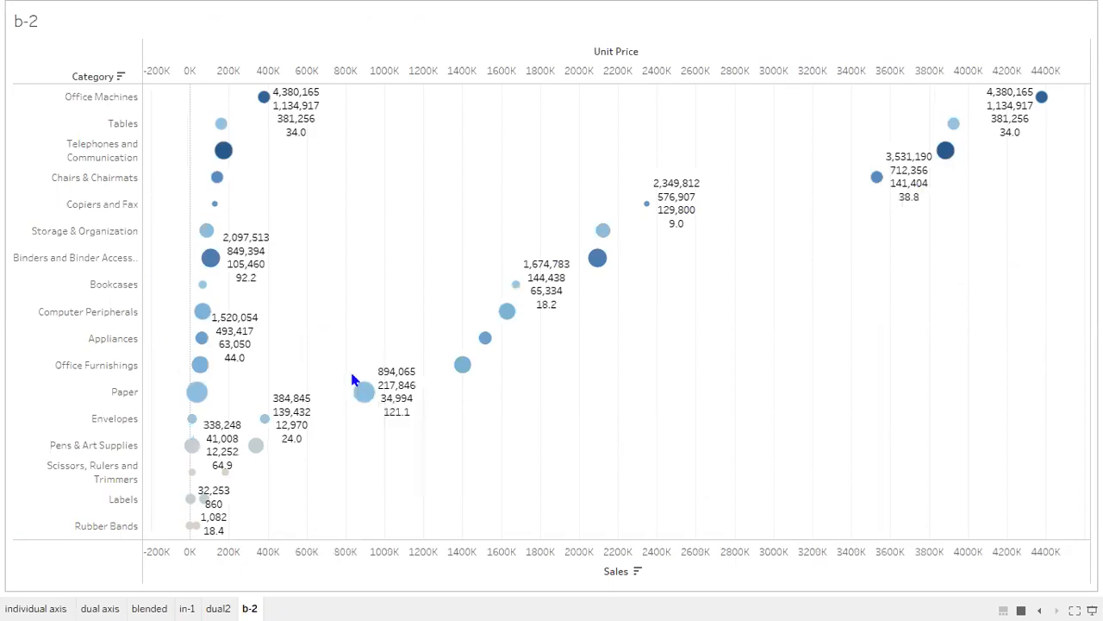
{"action": "key", "text": "Escape"}
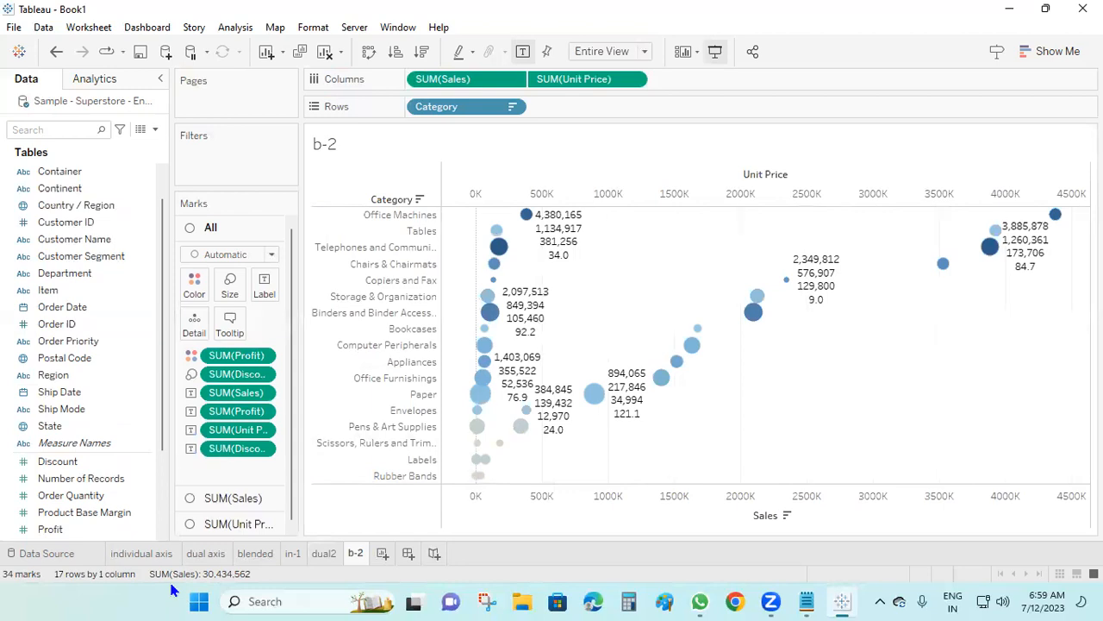
Add a new worksheet named "combined chart"
{"action": "left_click", "coordinate": [382, 554]}
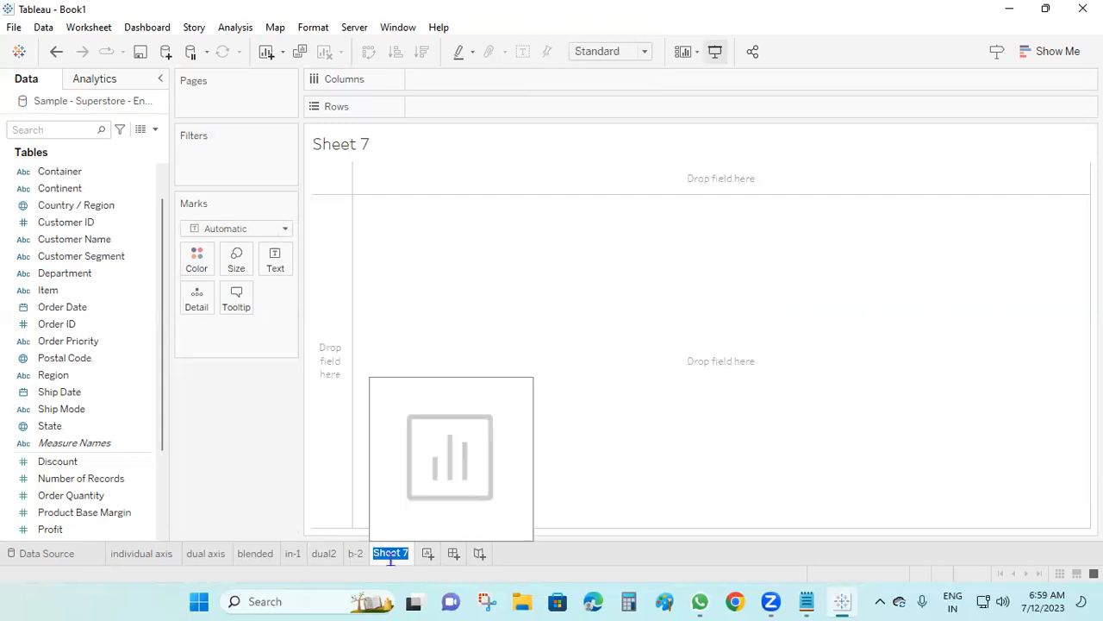
{"action": "type", "text": "ed cahr"}
{"action": "key", "text": "BackSpace"}
{"action": "key", "text": "BackSpace"}
{"action": "key", "text": "BackSpace"}
{"action": "type", "text": "hart"}
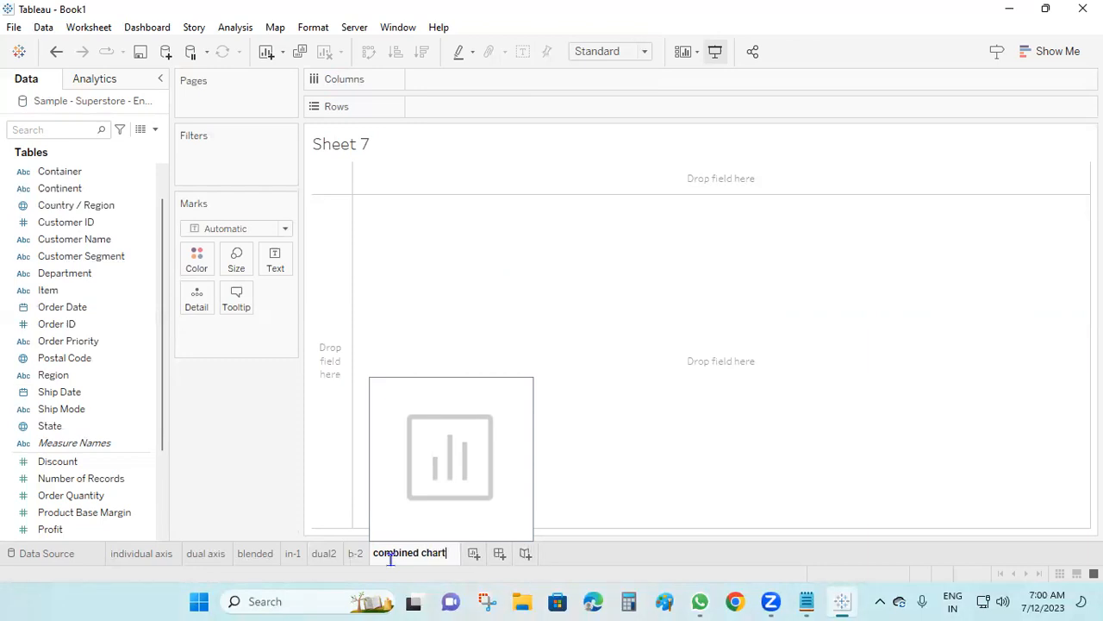
{"action": "key", "text": "Return"}
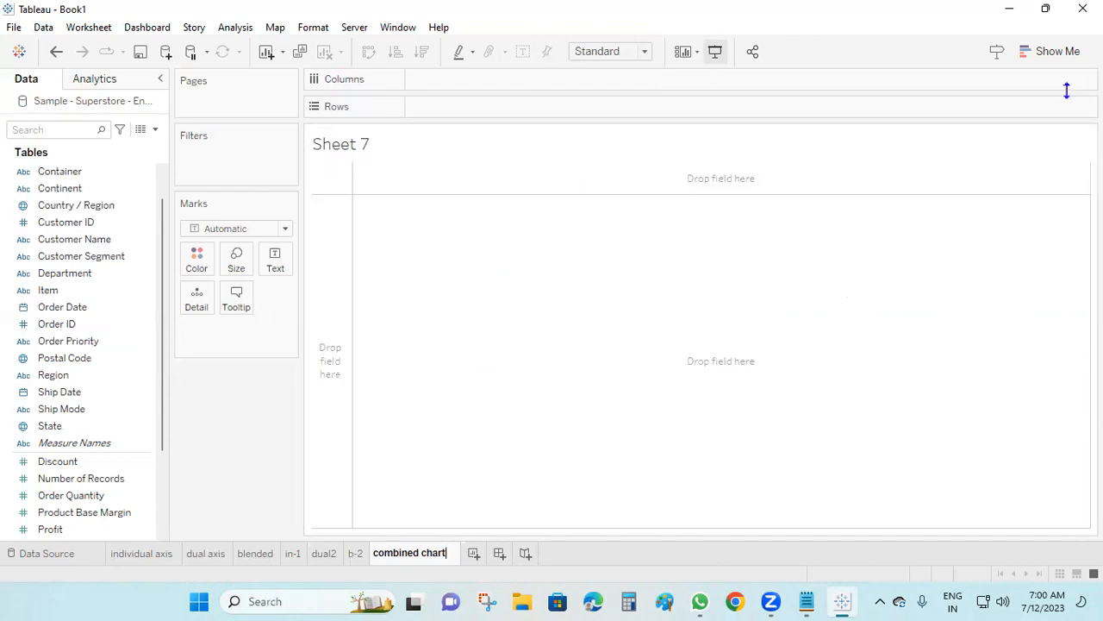
{"action": "left_click", "coordinate": [457, 78]}
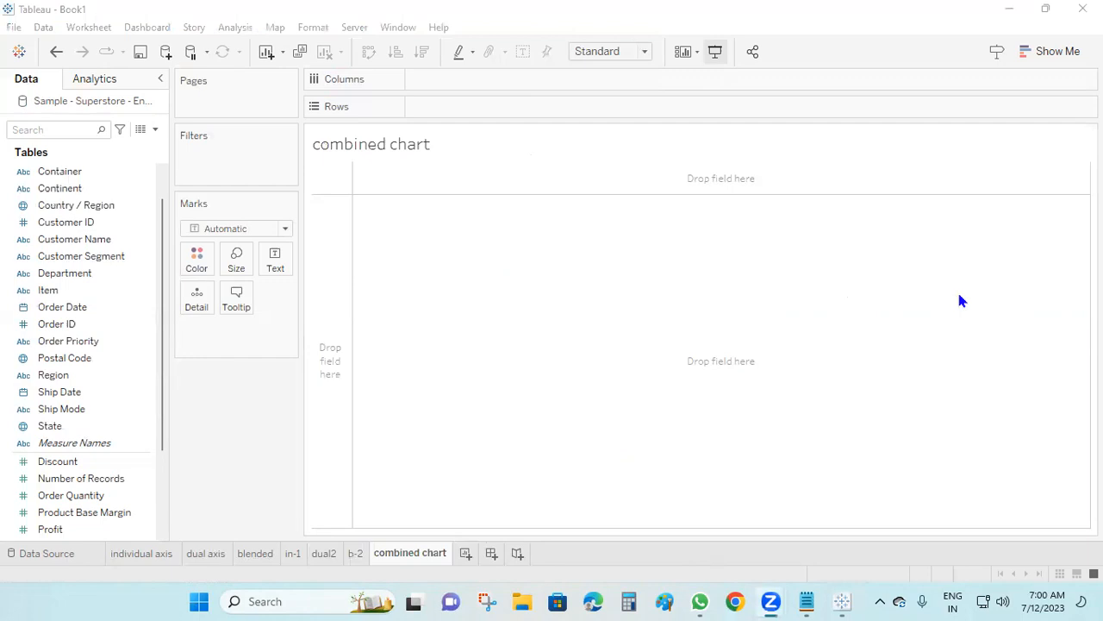
Build a text table of Sales by Category in rows, sorted in descending order
{"action": "scroll", "coordinate": [81, 181], "scroll_direction": "up", "scroll_amount": 1}
{"action": "left_click_drag", "start_coordinate": [81, 172], "coordinate": [461, 114]}
{"action": "scroll", "coordinate": [86, 422], "scroll_direction": "down", "scroll_amount": 3}
{"action": "left_click", "coordinate": [108, 488]}
{"action": "left_click_drag", "start_coordinate": [52, 428], "coordinate": [517, 379]}
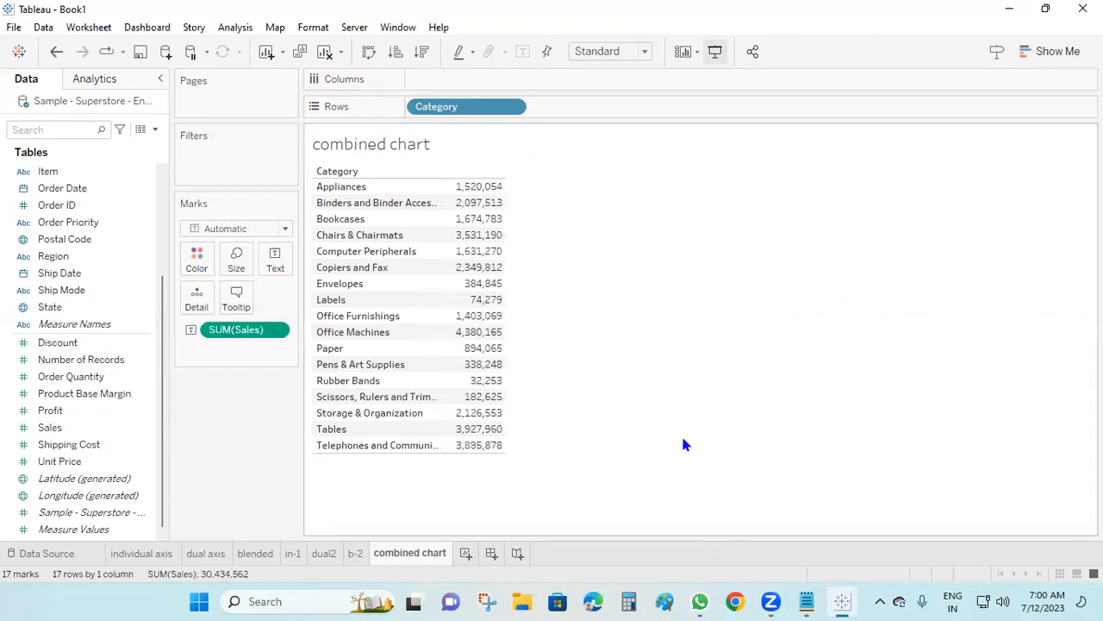
{"action": "left_click", "coordinate": [421, 51]}
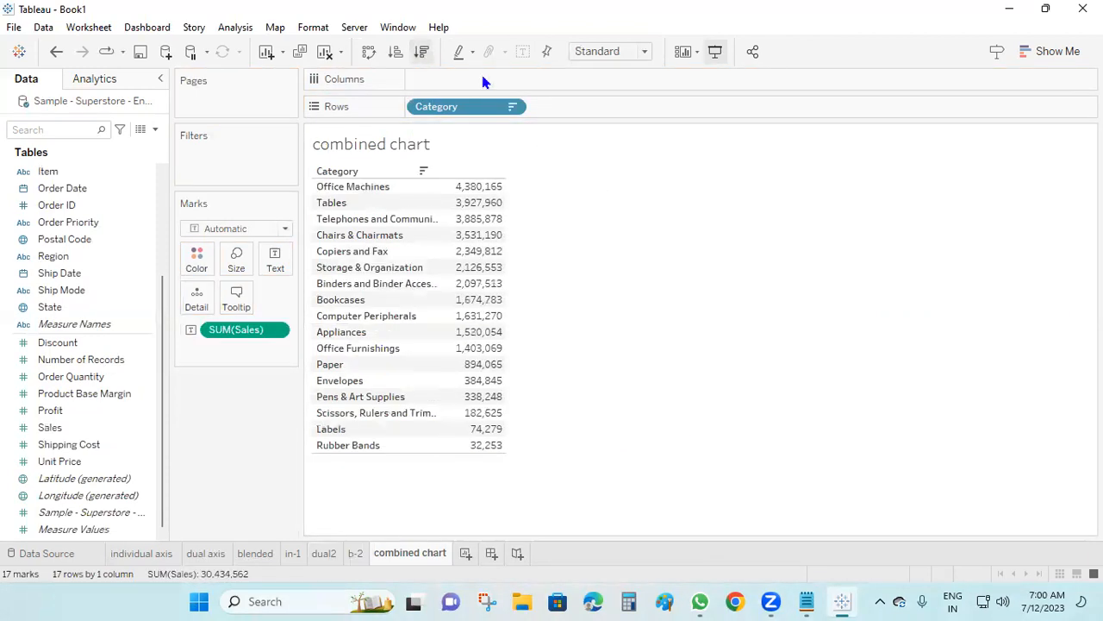
Convert the Sales table to horizontal bars in descending order, with mark labels shown
{"action": "left_click", "coordinate": [1057, 54]}
{"action": "left_click", "coordinate": [969, 171]}
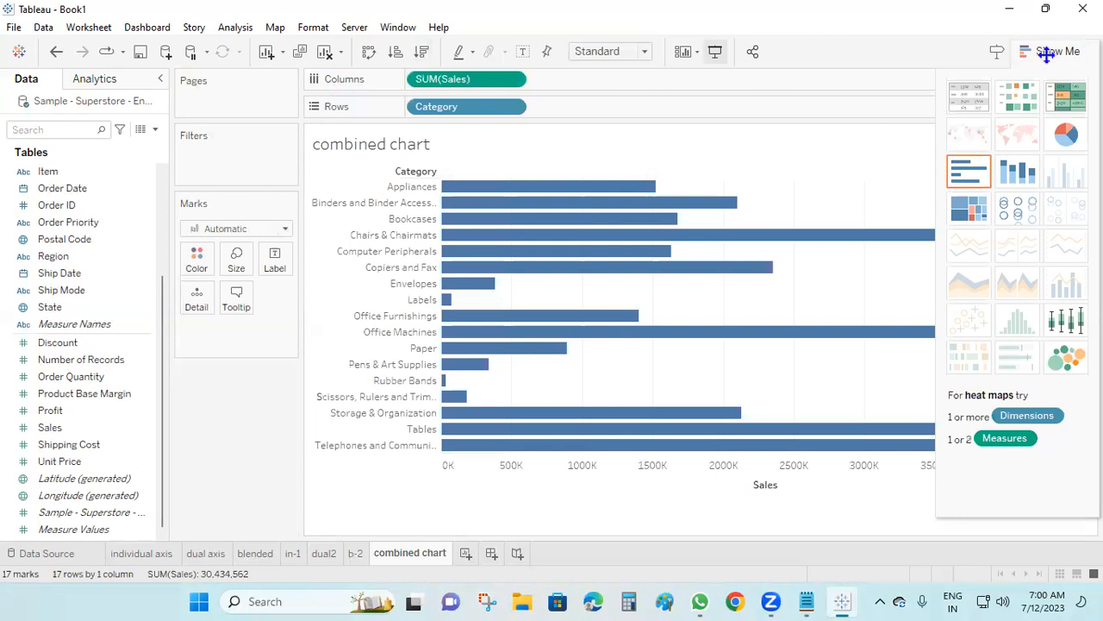
{"action": "left_click", "coordinate": [419, 51]}
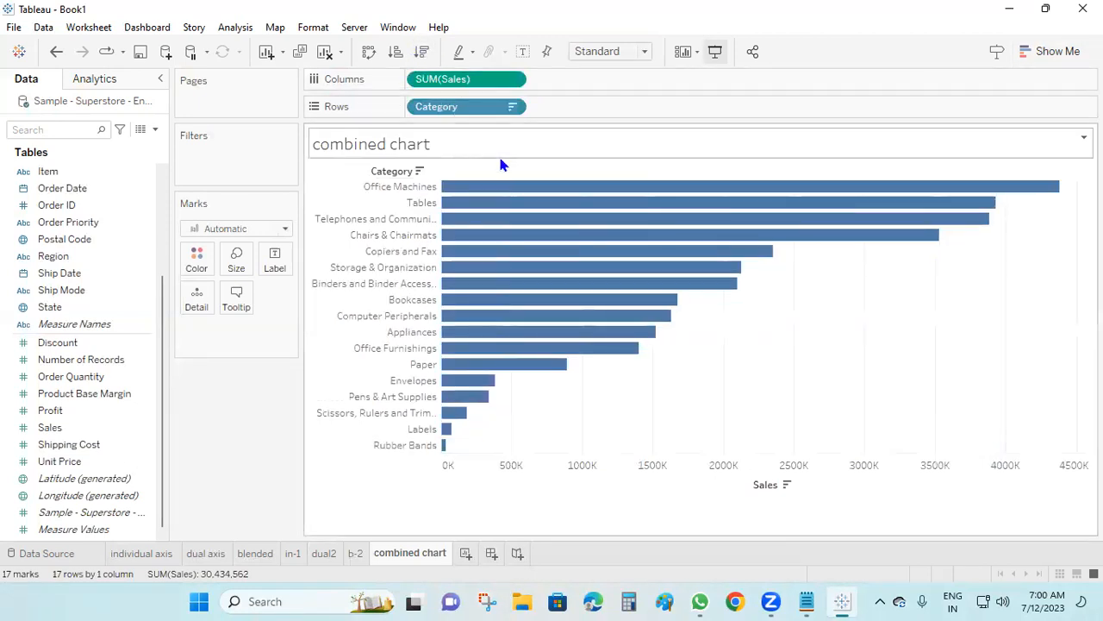
{"action": "left_click", "coordinate": [522, 53]}
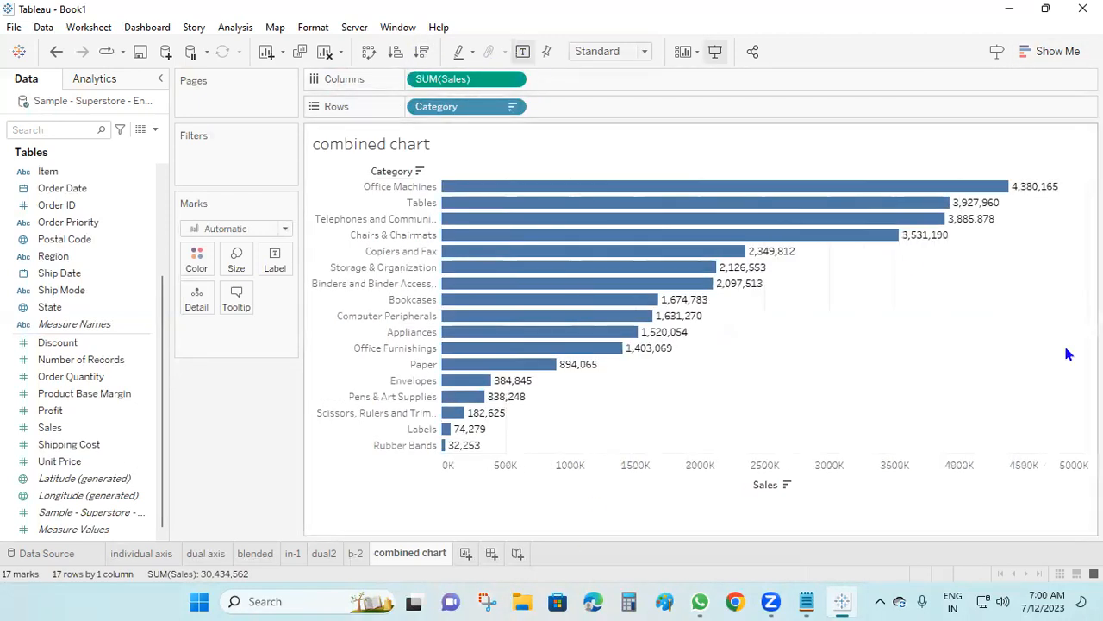
Add Profit to Columns beside Sales and turn it into a dual axis
{"action": "left_click", "coordinate": [63, 414]}
{"action": "left_click_drag", "start_coordinate": [93, 404], "coordinate": [595, 77]}
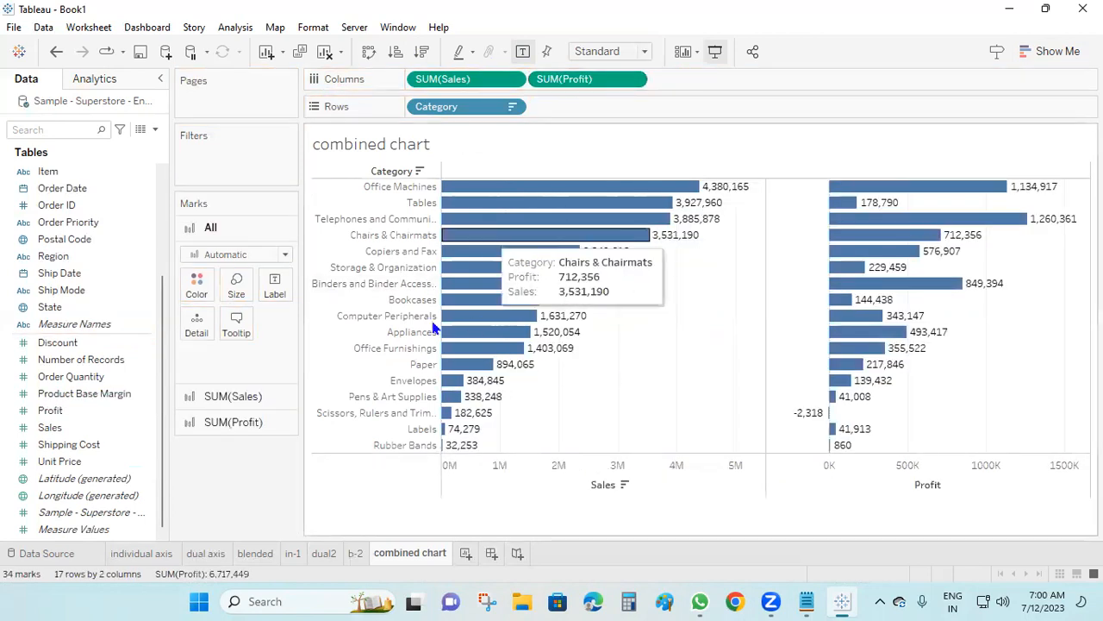
{"action": "right_click", "coordinate": [573, 84]}
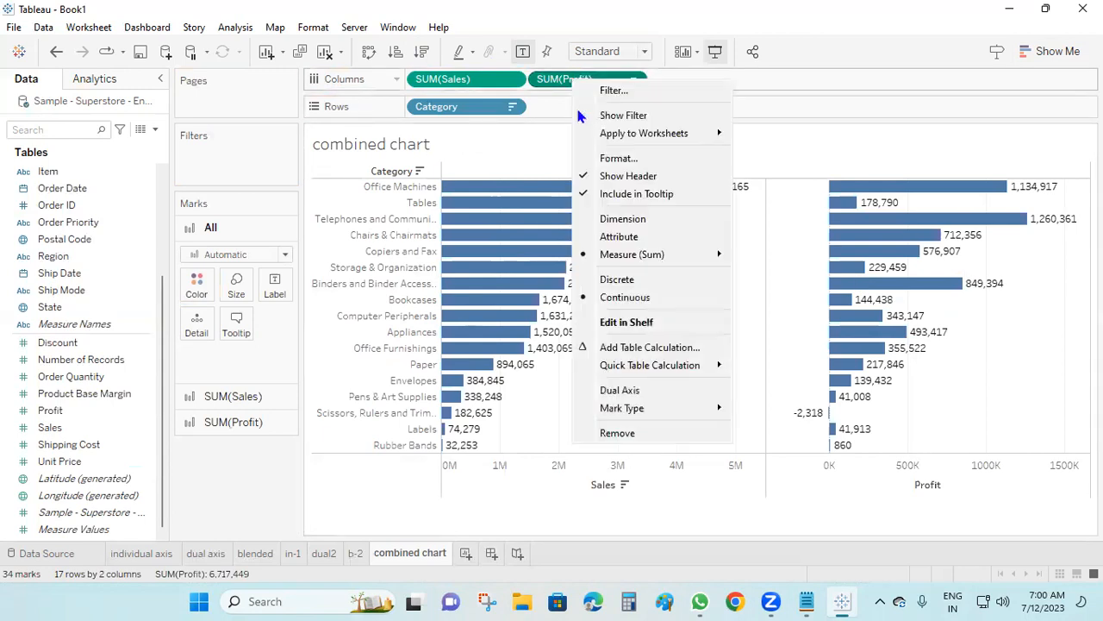
{"action": "left_click", "coordinate": [687, 392]}
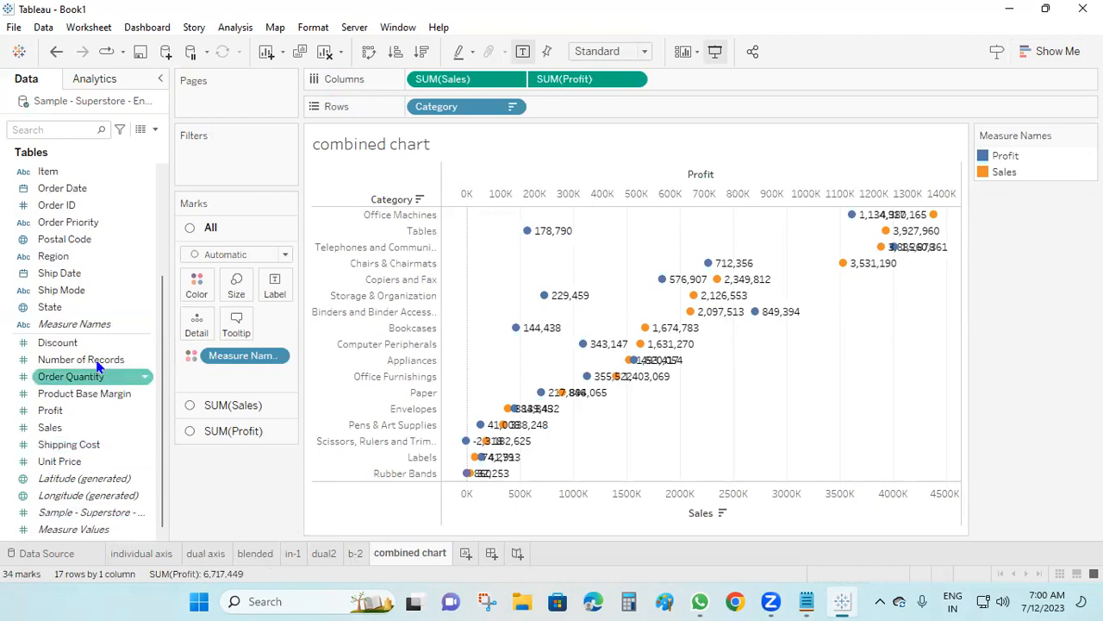
Add Measure Names as a filter and place a second Sales measure on Columns after Profit
{"action": "left_click_drag", "start_coordinate": [296, 345], "coordinate": [825, 604]}
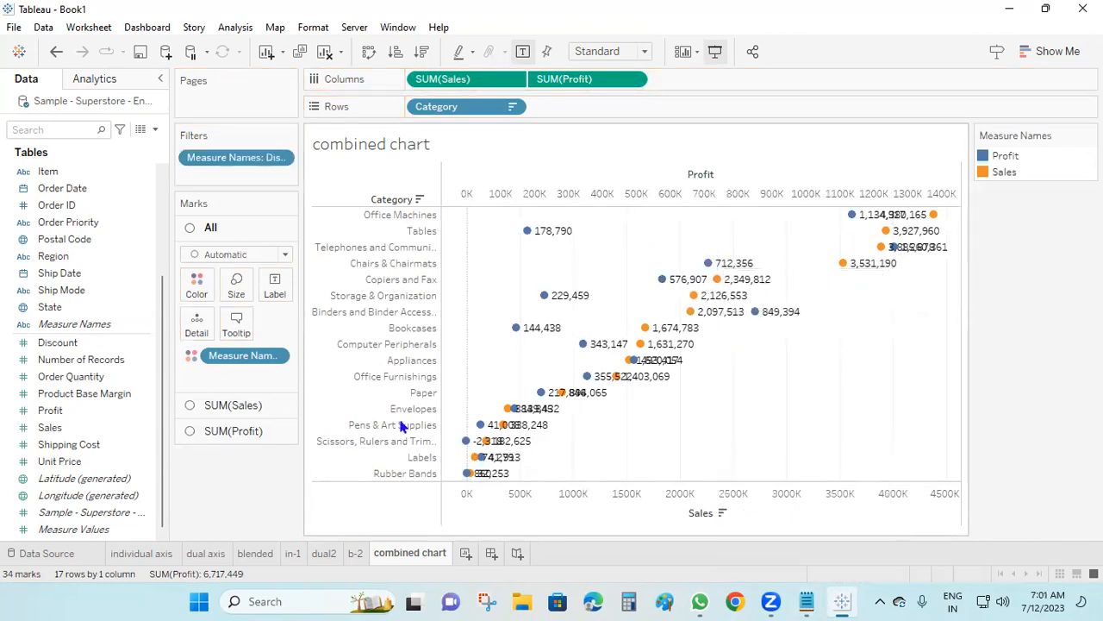
{"action": "left_click_drag", "start_coordinate": [50, 410], "coordinate": [543, 499]}
{"action": "left_click_drag", "start_coordinate": [69, 431], "coordinate": [732, 80]}
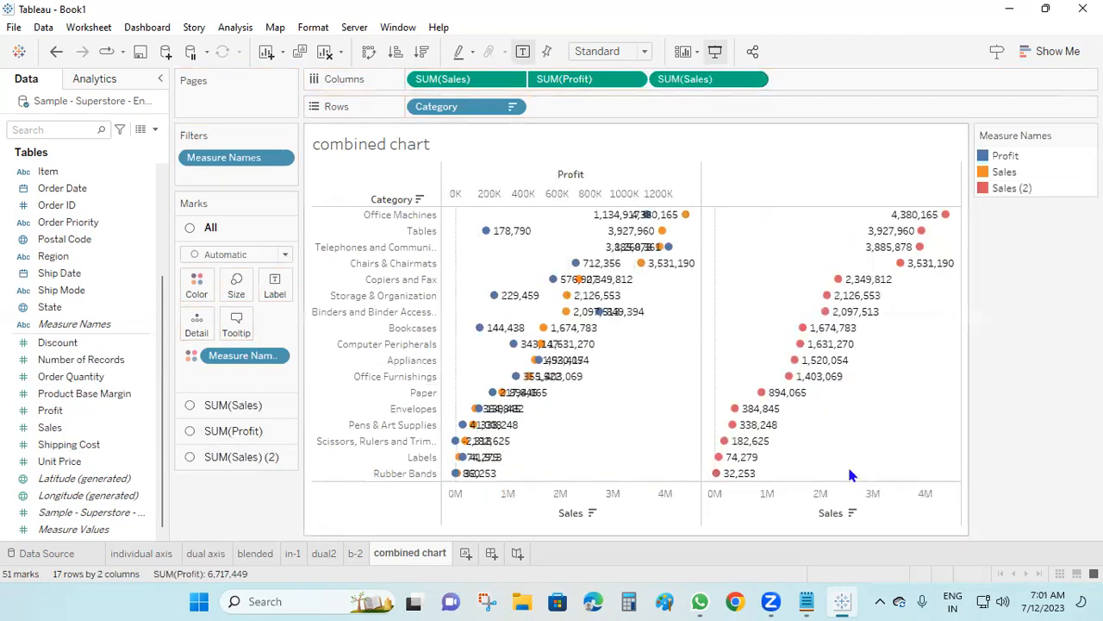
Check the options of the second Sales measure for a Dual Axis setting
{"action": "right_click", "coordinate": [724, 82]}
{"action": "key", "text": "Up"}
{"action": "key", "text": "Up"}
{"action": "key", "text": "Up"}
{"action": "key", "text": "Up"}
{"action": "key", "text": "Up"}
{"action": "key", "text": "Up"}
{"action": "key", "text": "Up"}
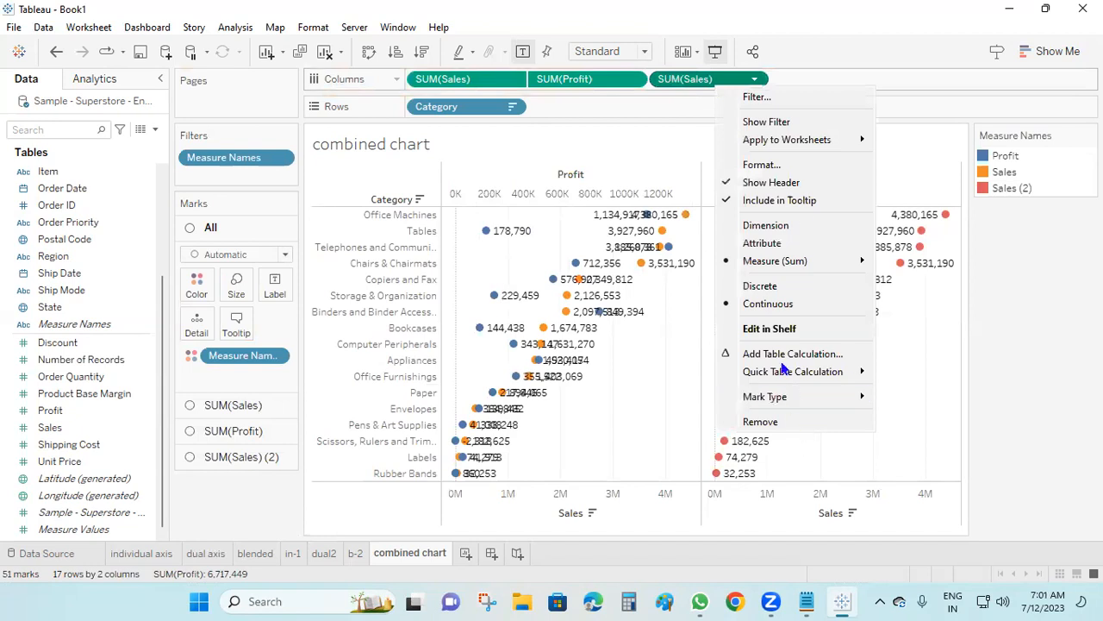
{"action": "left_click", "coordinate": [1009, 457]}
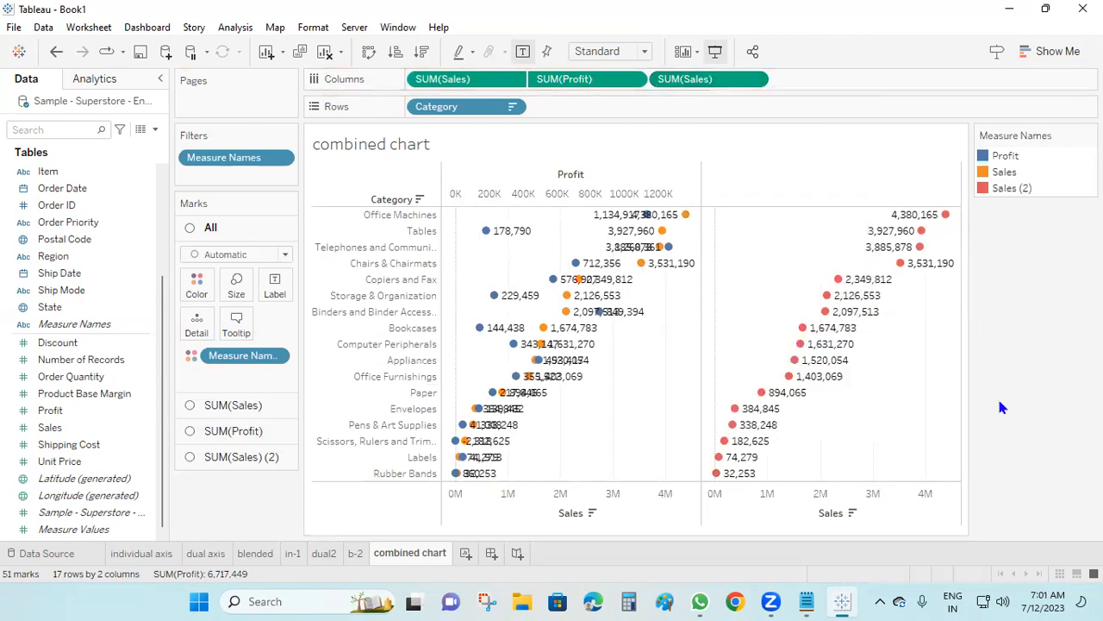
Hide the Measure Names legend on the combined chart sheet
{"action": "mouse_move", "coordinate": [620, 316]}
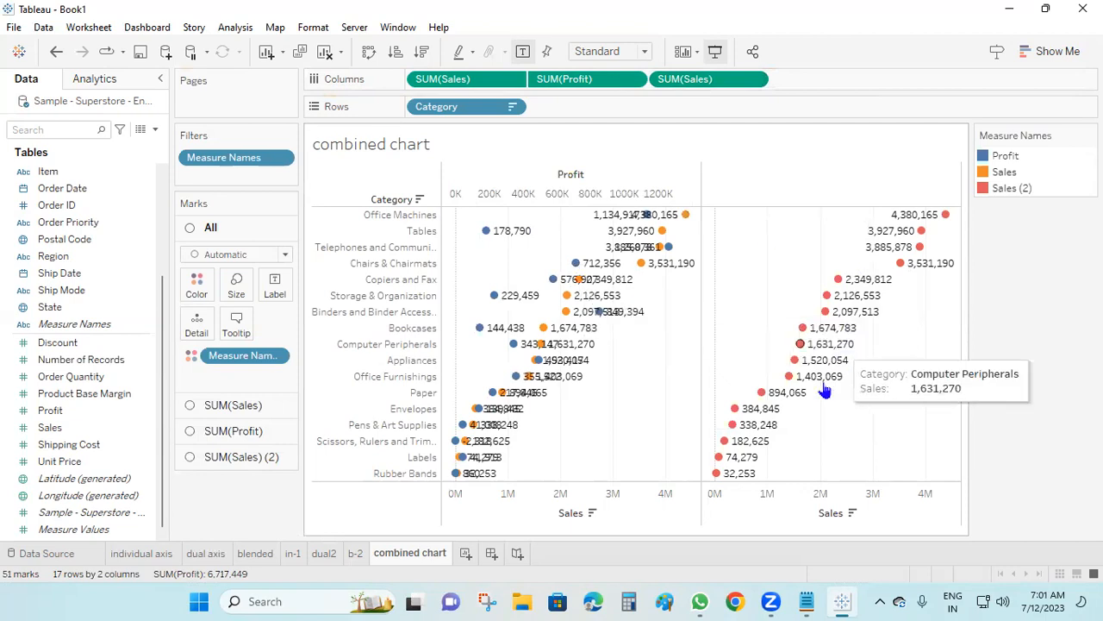
{"action": "left_click", "coordinate": [1089, 135]}
{"action": "left_click", "coordinate": [1009, 270]}
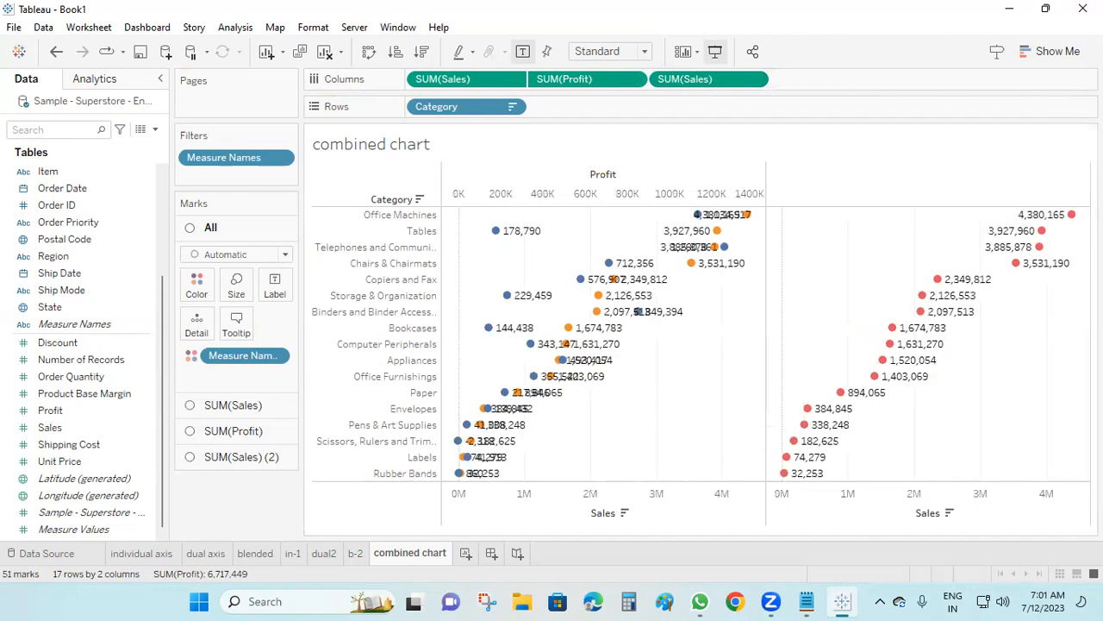
Remove Profit from Columns and combine the two Sales measures on a dual axis
{"action": "left_click_drag", "start_coordinate": [565, 79], "coordinate": [399, 518]}
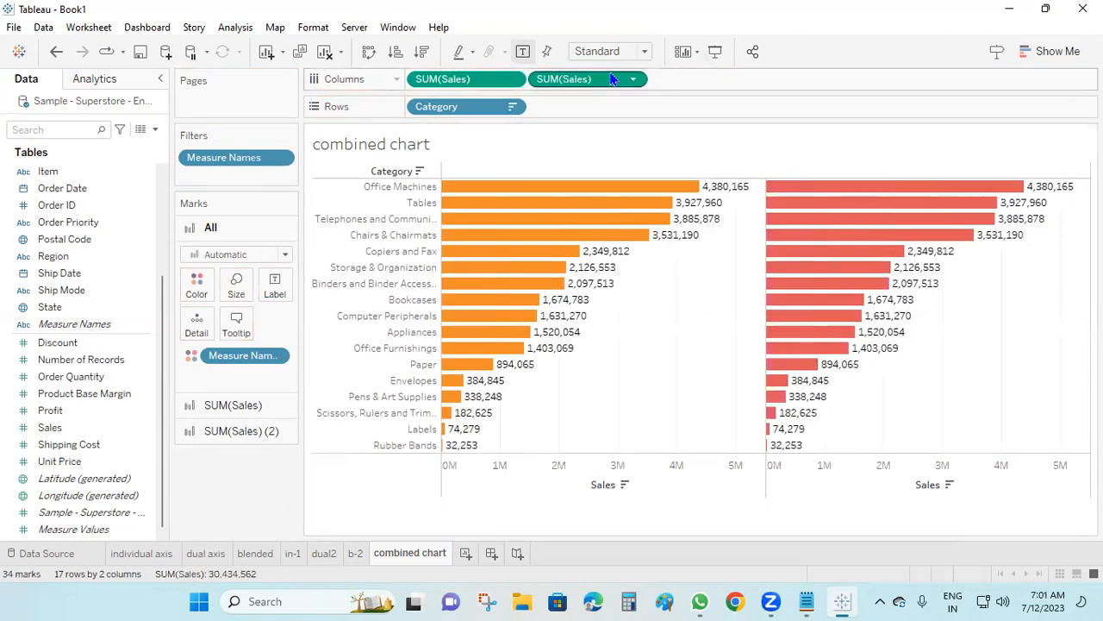
{"action": "left_click", "coordinate": [637, 78]}
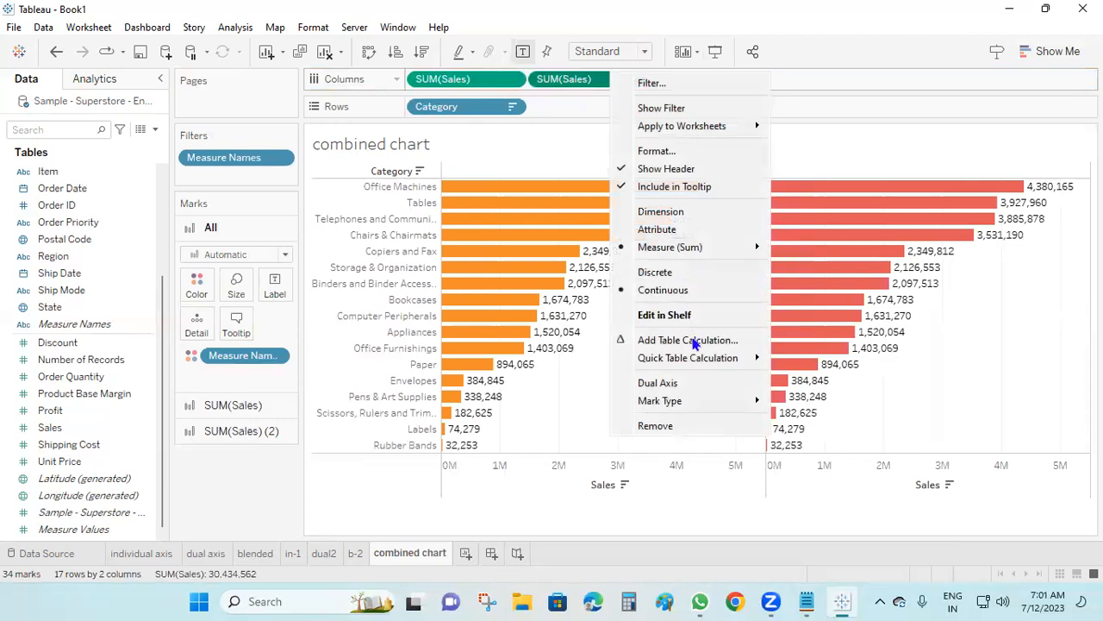
{"action": "left_click", "coordinate": [686, 382]}
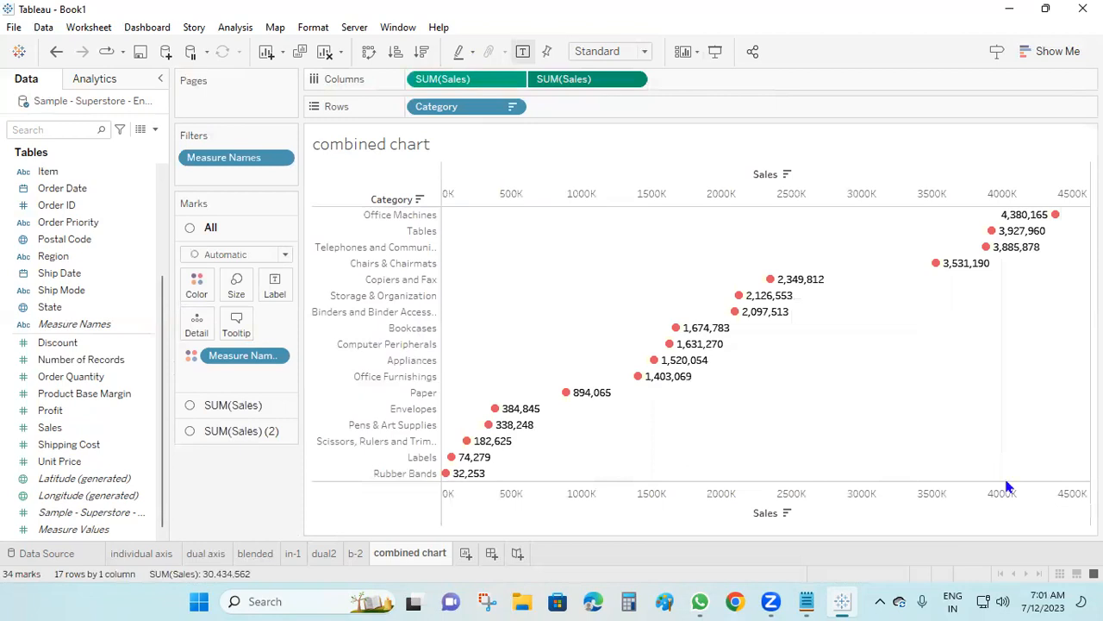
Add another worksheet after combined chart and place Category on its Rows
{"action": "left_click", "coordinate": [464, 553]}
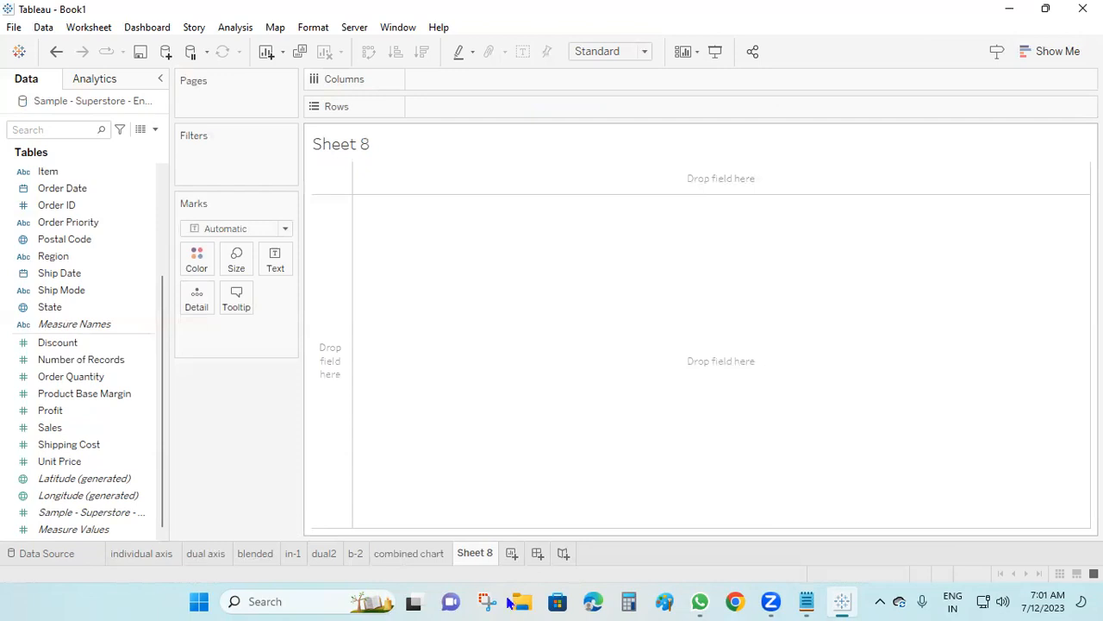
{"action": "scroll", "coordinate": [55, 193], "scroll_direction": "up", "scroll_amount": 5}
{"action": "left_click_drag", "start_coordinate": [77, 175], "coordinate": [446, 113]}
Add Sales to Columns and sort the Category bars in descending order
{"action": "left_click", "coordinate": [77, 529]}
{"action": "scroll", "coordinate": [74, 488], "scroll_direction": "down", "scroll_amount": 2}
{"action": "left_click", "coordinate": [59, 394]}
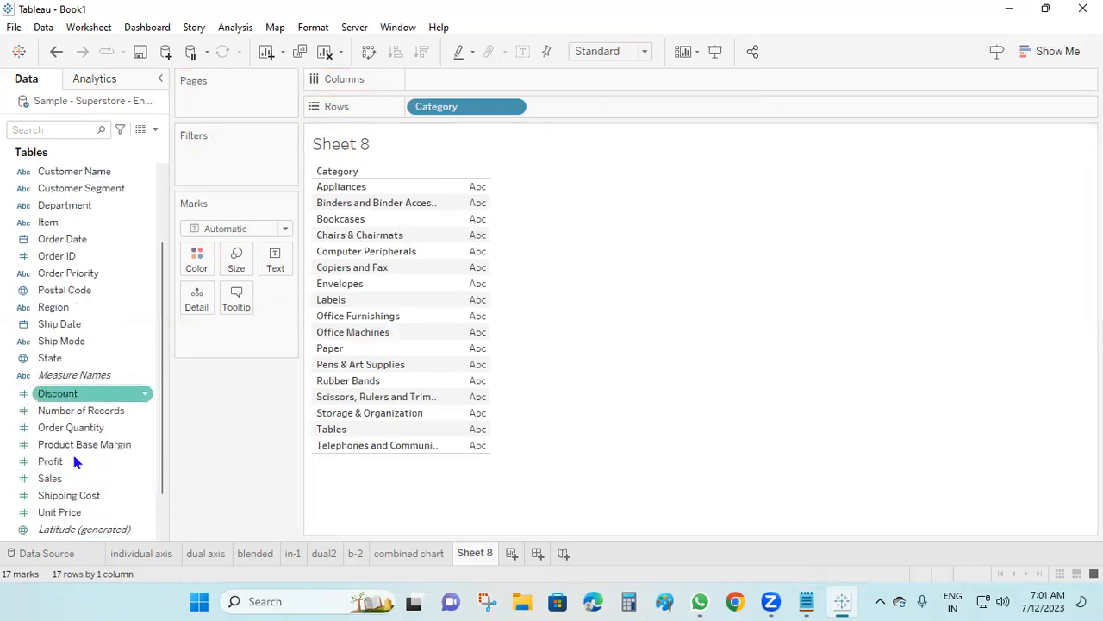
{"action": "left_click_drag", "start_coordinate": [54, 478], "coordinate": [447, 80]}
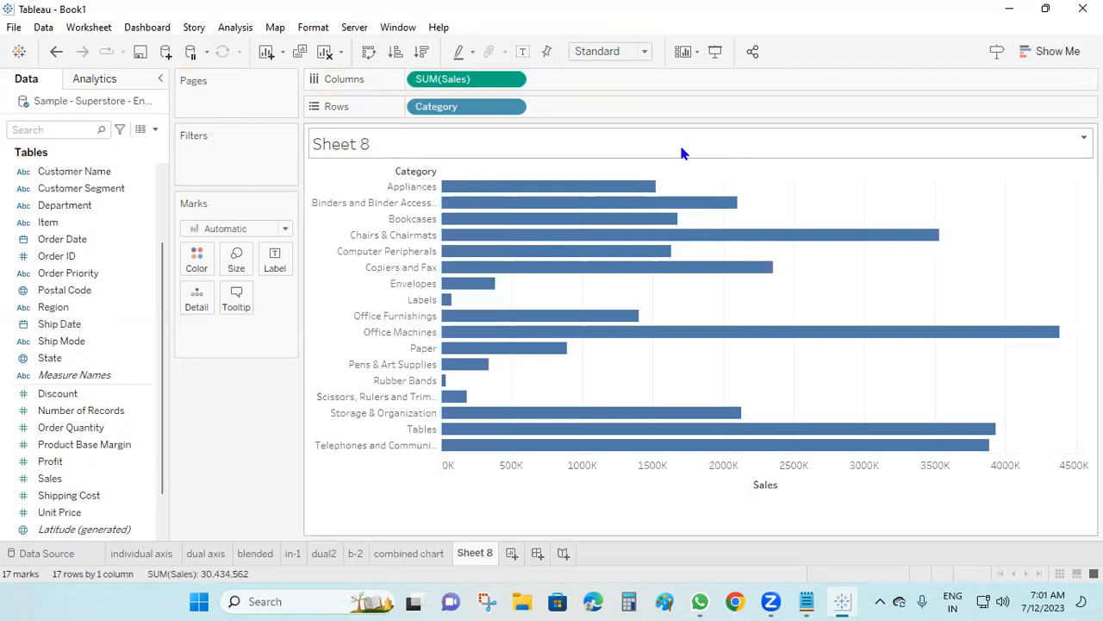
{"action": "left_click", "coordinate": [421, 52]}
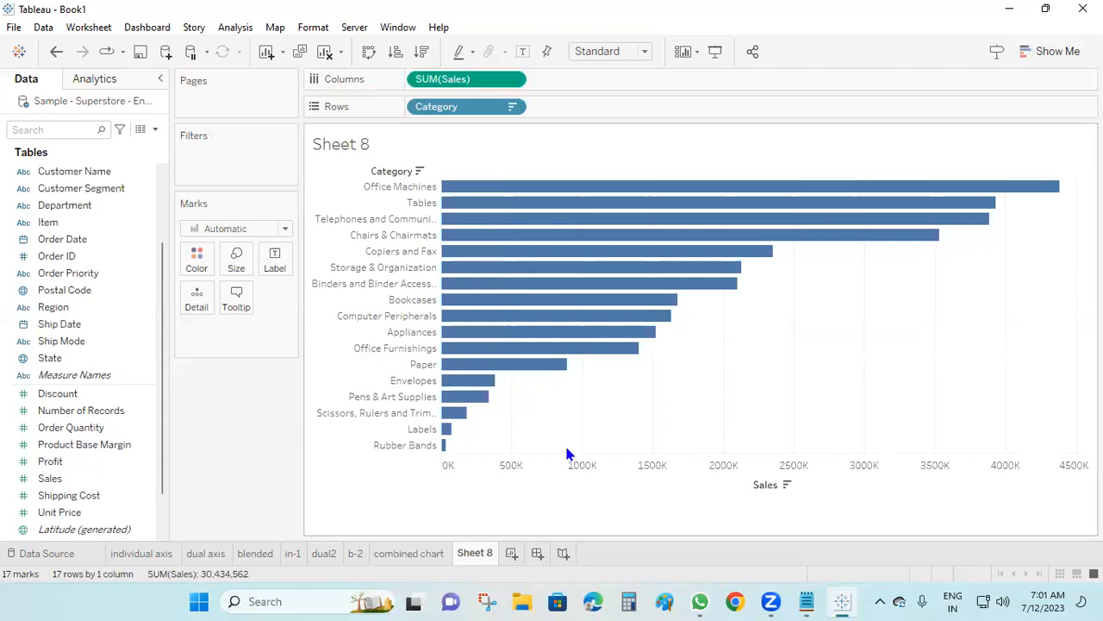
Show mark labels on the Category bars and add a second Sales measure to Columns, aggregated as Minimum
{"action": "left_click", "coordinate": [275, 260]}
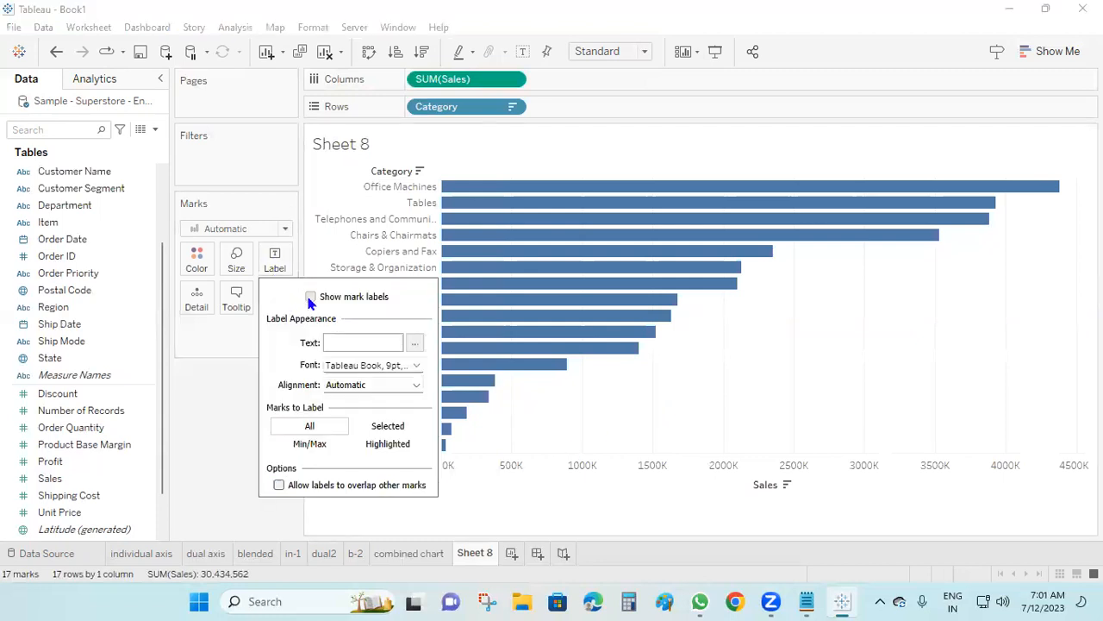
{"action": "left_click", "coordinate": [311, 297]}
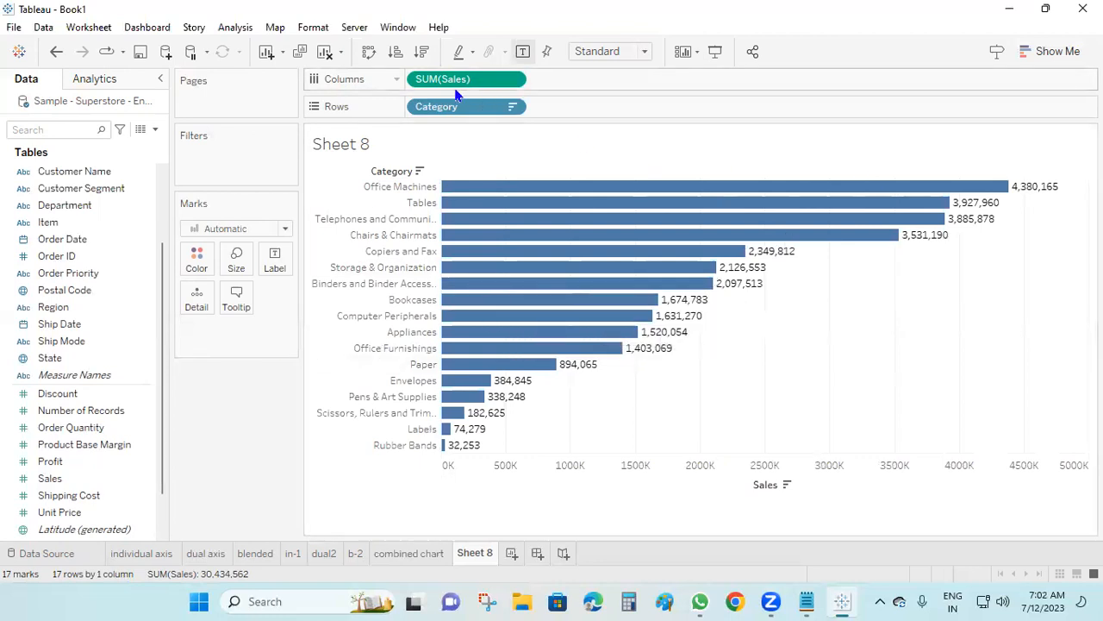
{"action": "left_click_drag", "start_coordinate": [441, 80], "coordinate": [579, 82]}
{"action": "right_click", "coordinate": [597, 83]}
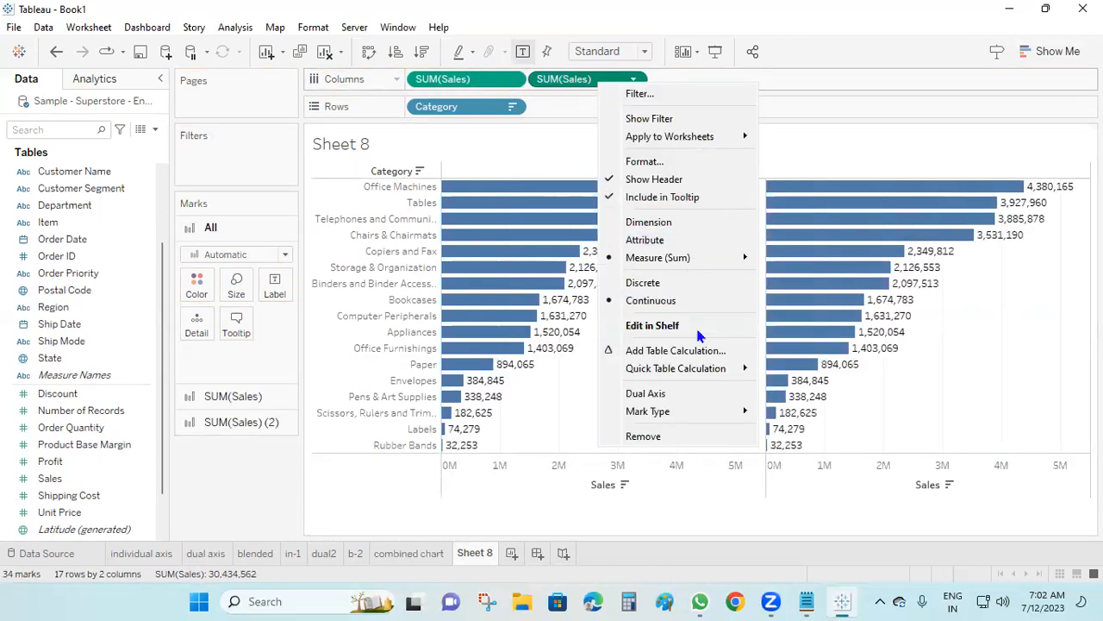
{"action": "mouse_move", "coordinate": [700, 258]}
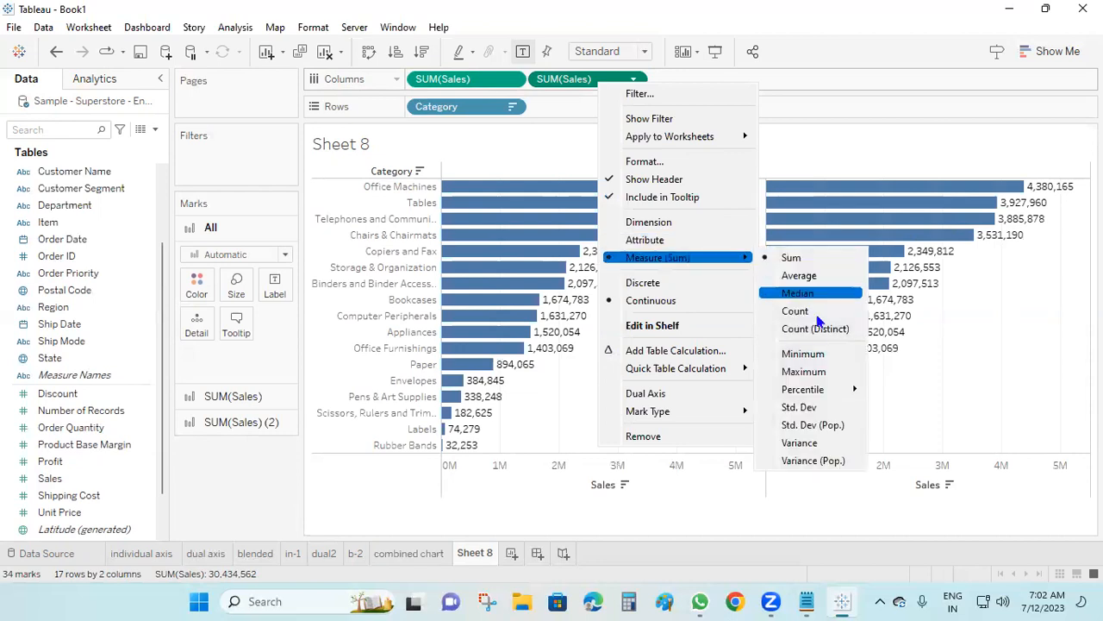
{"action": "left_click", "coordinate": [819, 354]}
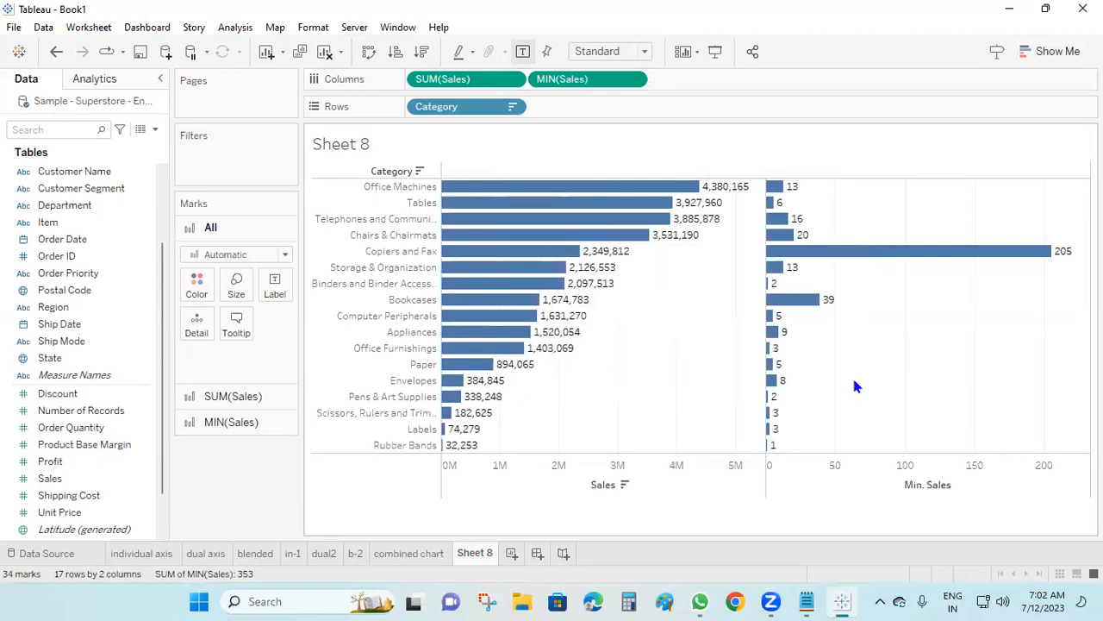
Add another copy of Sales to Columns with Maximum aggregation and sort the categories in ascending order
{"action": "left_click_drag", "start_coordinate": [447, 81], "coordinate": [714, 81]}
{"action": "right_click", "coordinate": [715, 83]}
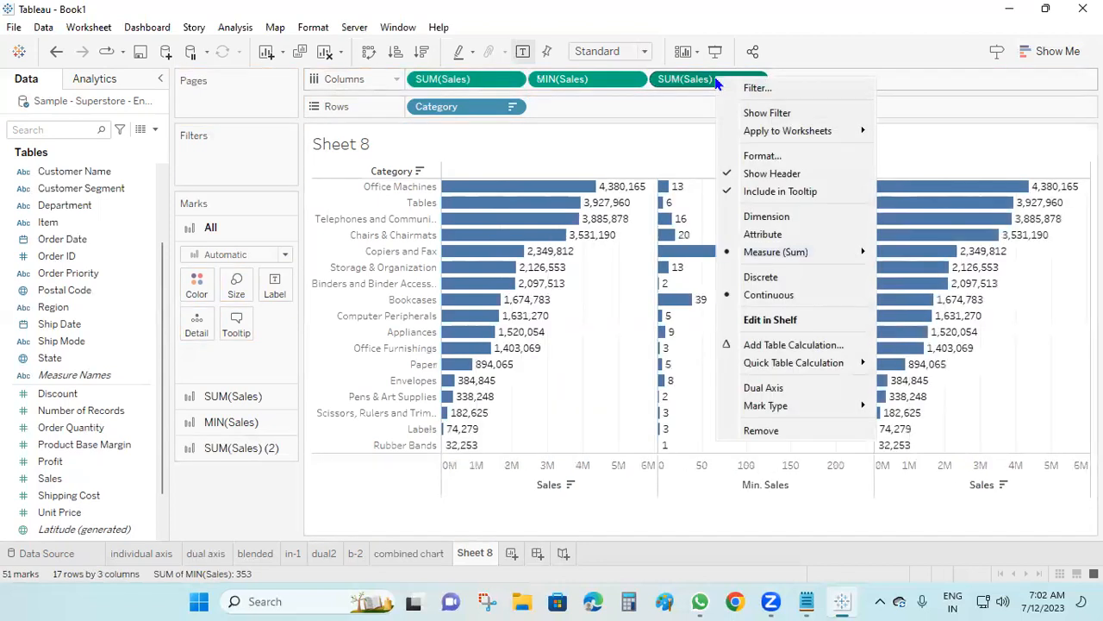
{"action": "mouse_move", "coordinate": [770, 251]}
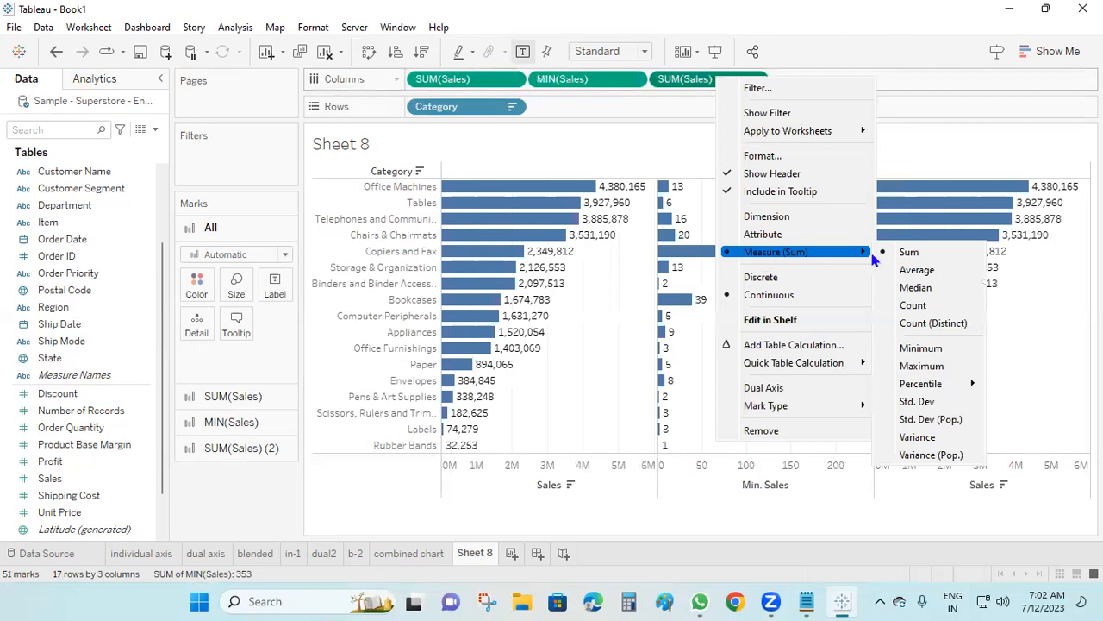
{"action": "left_click", "coordinate": [940, 367]}
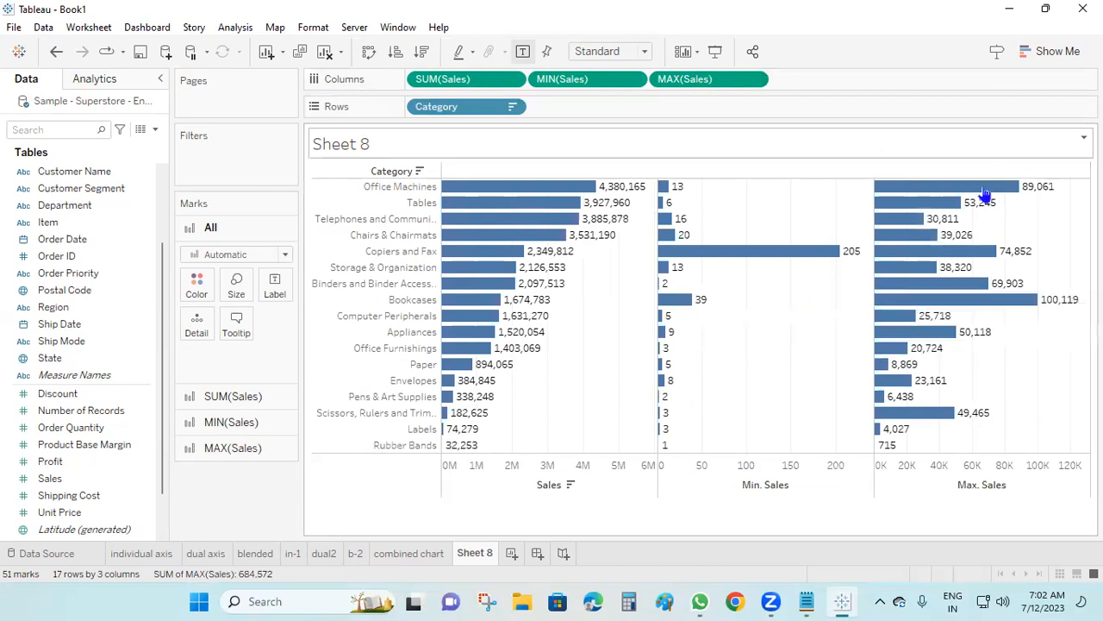
{"action": "left_click", "coordinate": [395, 51]}
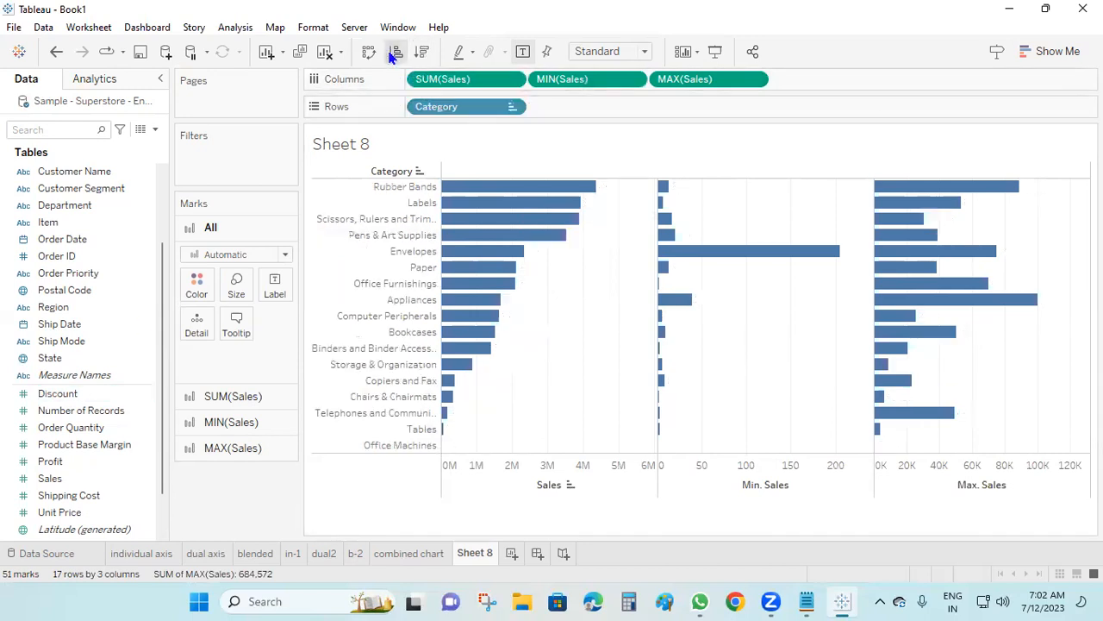
Try swapping rows and columns with the categories sorted in descending order, and undo both changes
{"action": "left_click", "coordinate": [368, 51]}
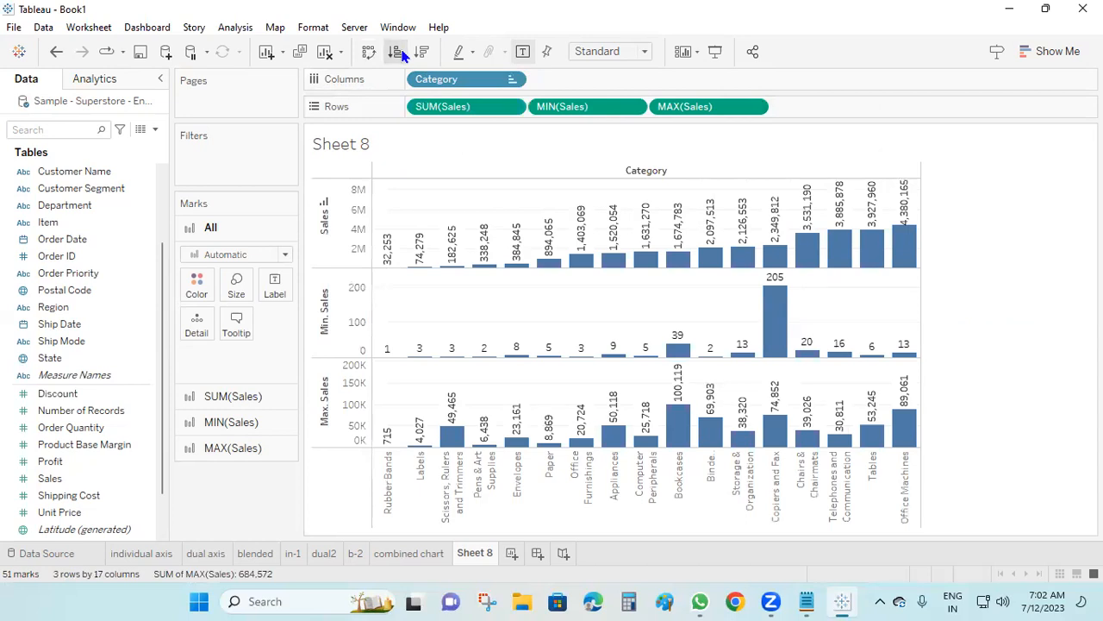
{"action": "left_click", "coordinate": [421, 51]}
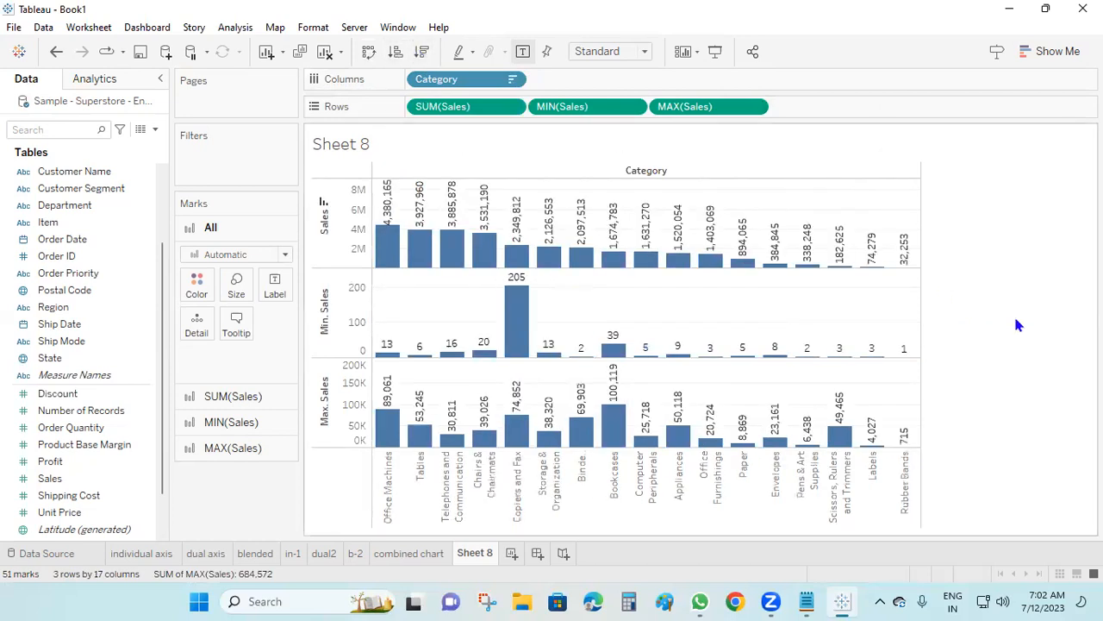
{"action": "key", "text": "ctrl+z"}
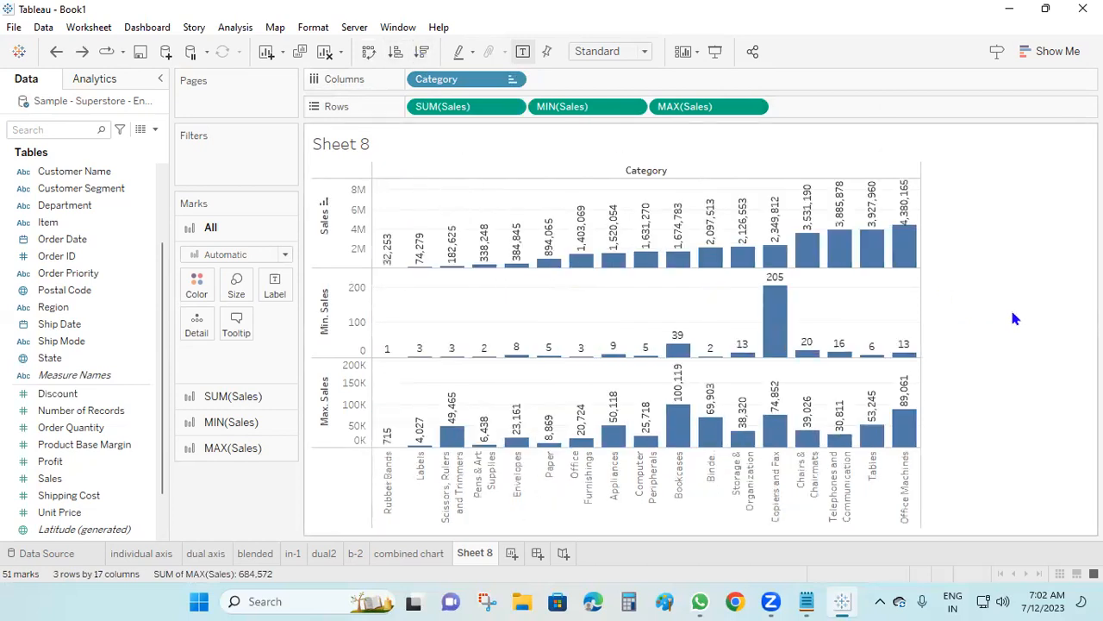
{"action": "key", "text": "ctrl+z"}
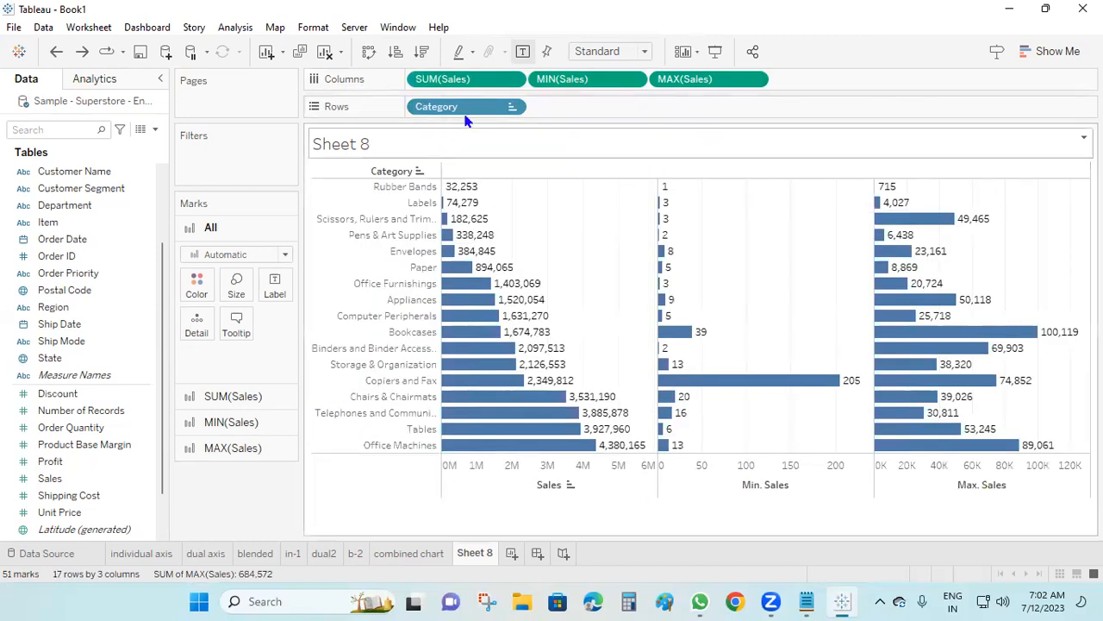
Add a fourth Sales measure at the end of Columns and aggregate it as Median
{"action": "left_click_drag", "start_coordinate": [446, 79], "coordinate": [820, 75]}
{"action": "right_click", "coordinate": [834, 80]}
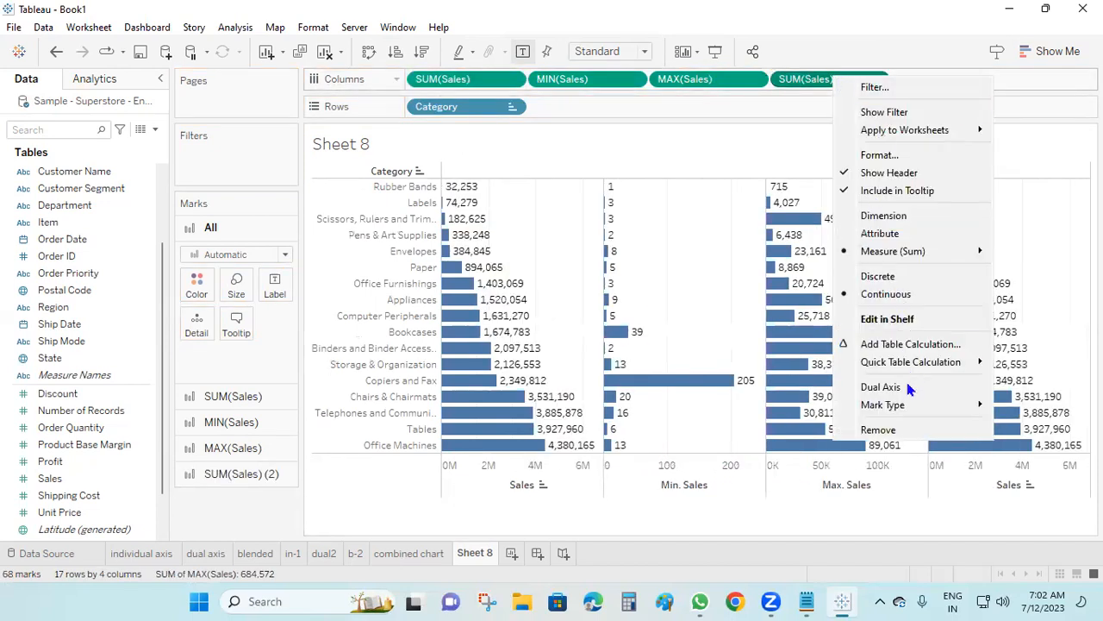
{"action": "mouse_move", "coordinate": [913, 251]}
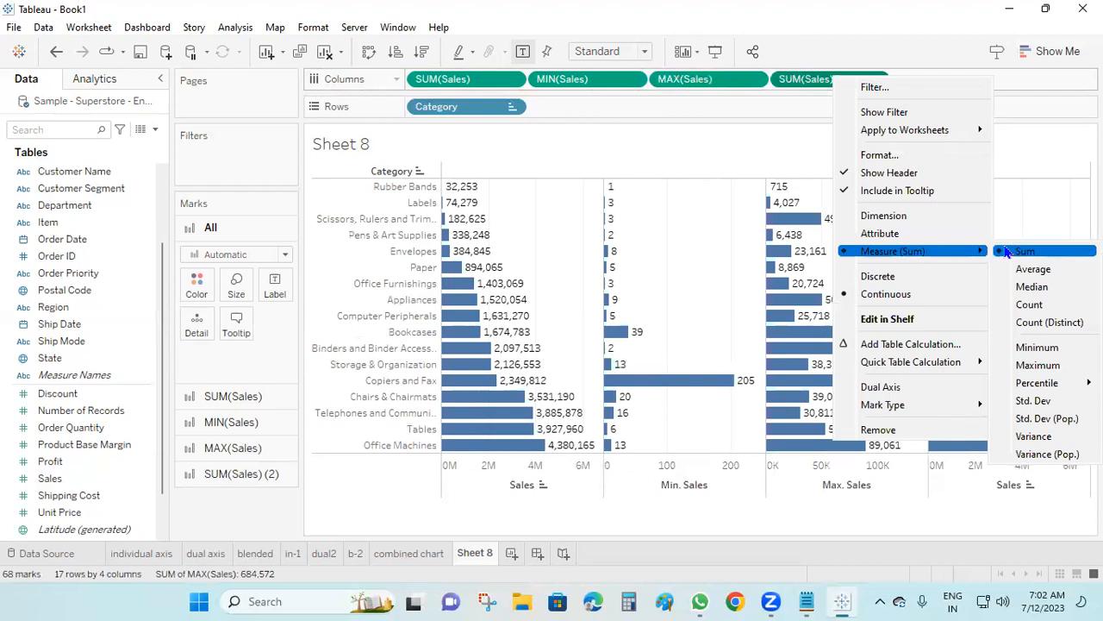
{"action": "left_click", "coordinate": [1045, 289]}
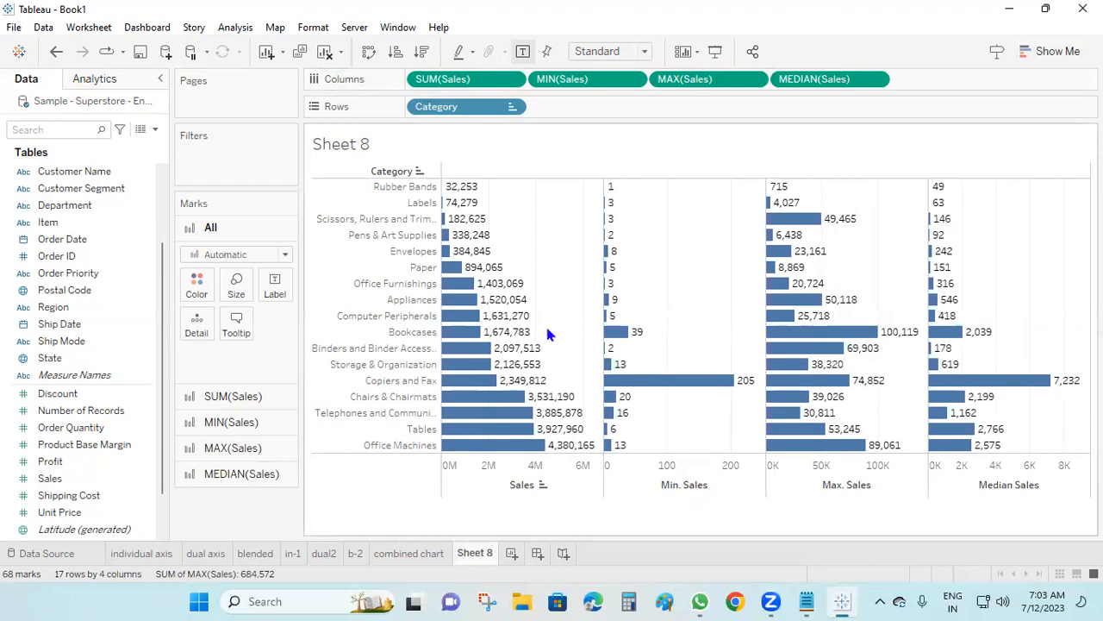
Combine the median and maximum Sales measures on a dual axis and check the tooltips of the marks
{"action": "right_click", "coordinate": [819, 82]}
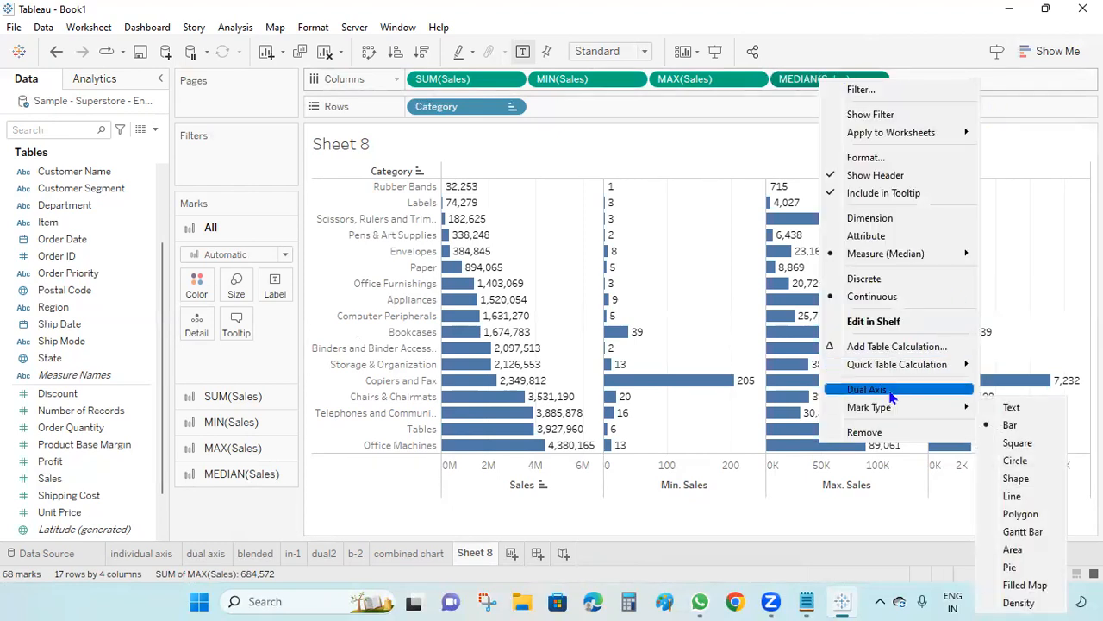
{"action": "left_click", "coordinate": [402, 526]}
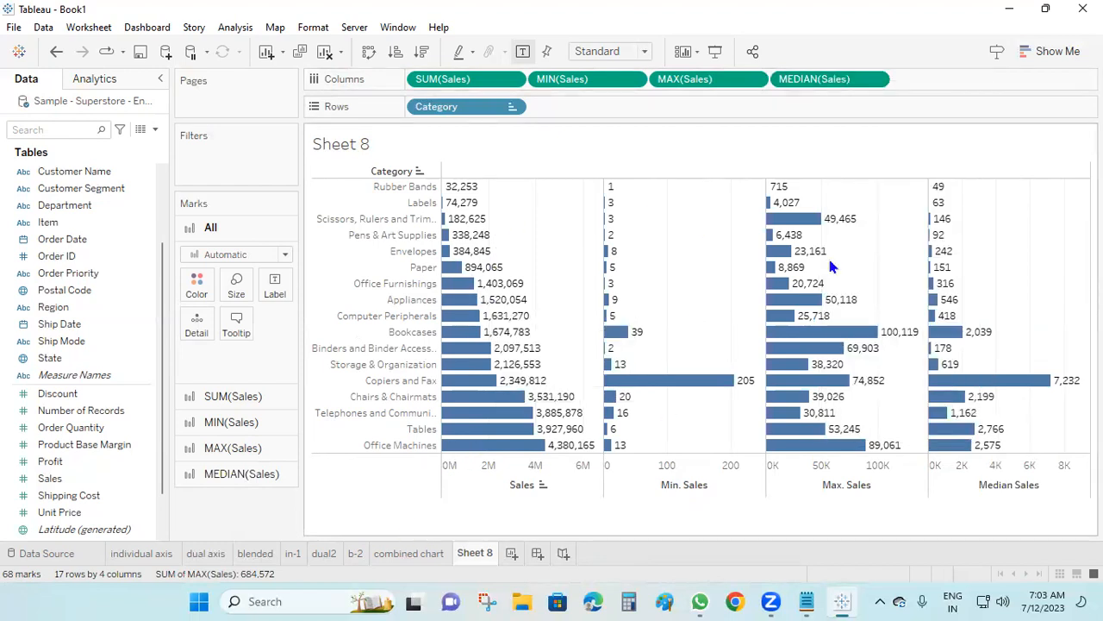
{"action": "right_click", "coordinate": [830, 82]}
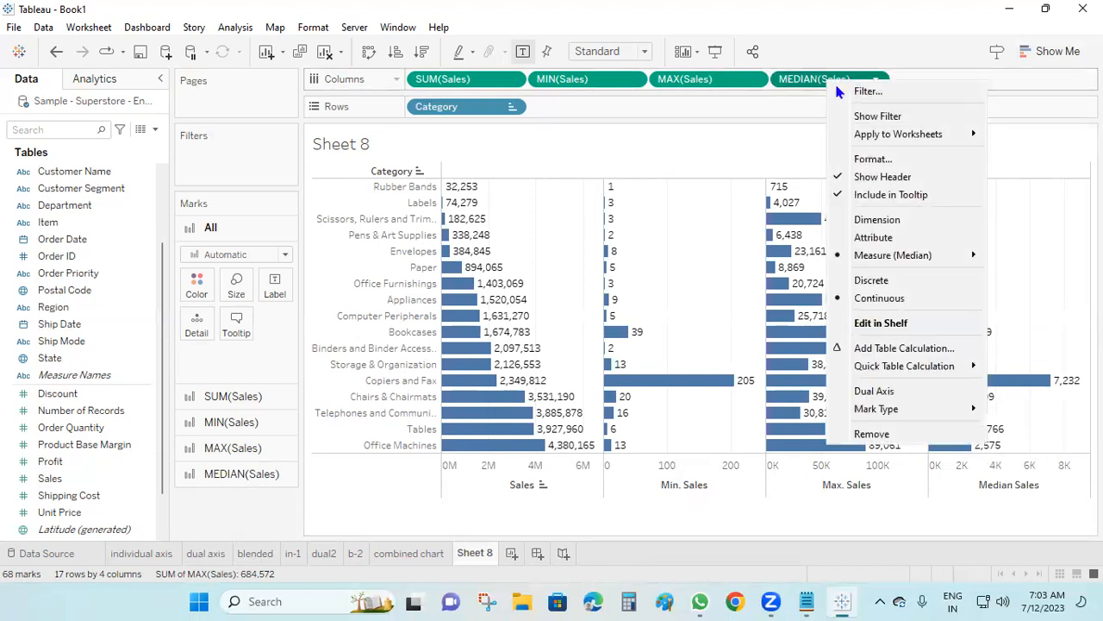
{"action": "left_click", "coordinate": [870, 388]}
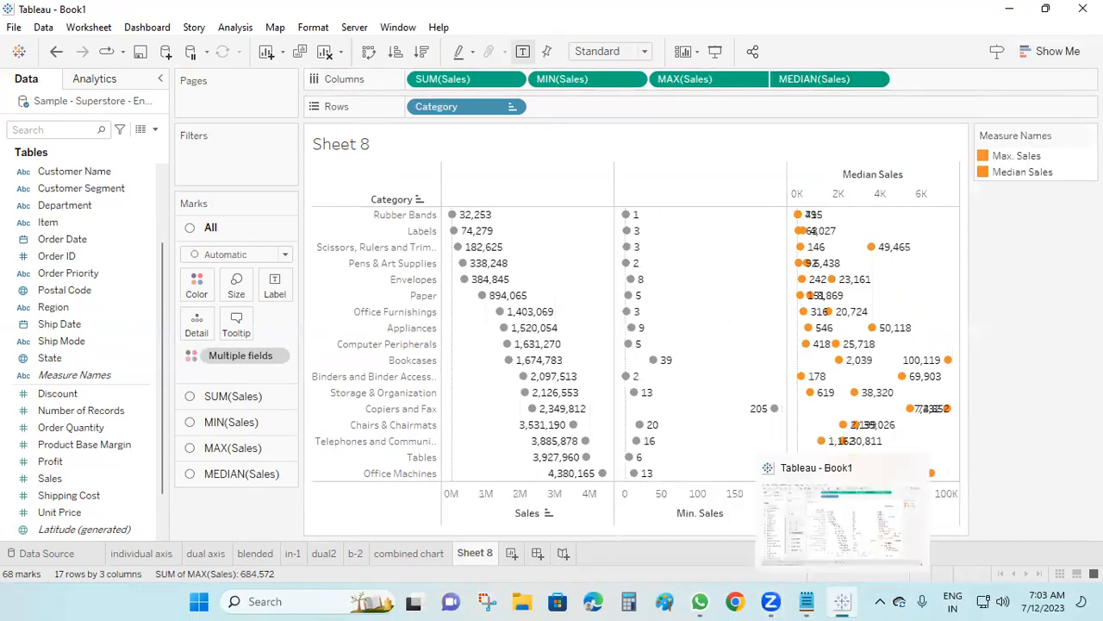
{"action": "mouse_move", "coordinate": [633, 233]}
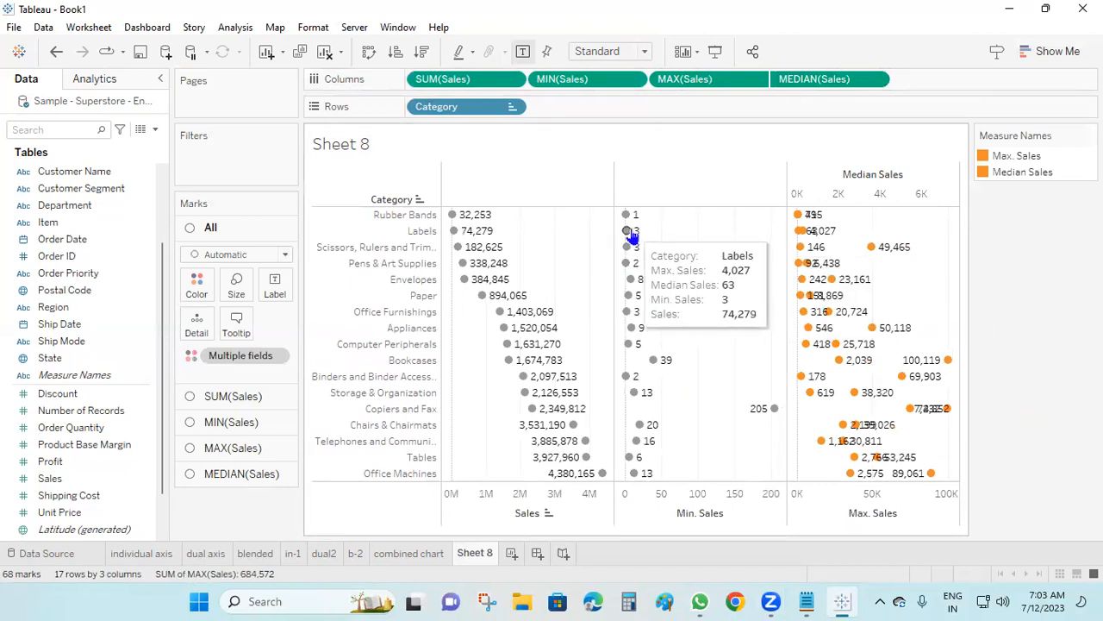
{"action": "mouse_move", "coordinate": [472, 226]}
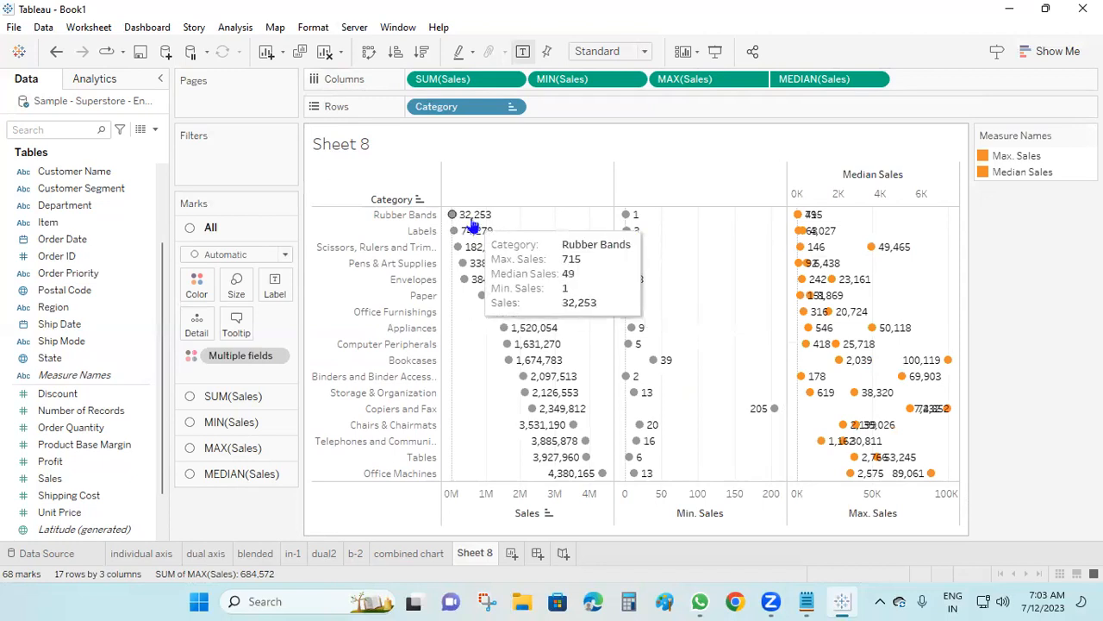
{"action": "mouse_move", "coordinate": [872, 248]}
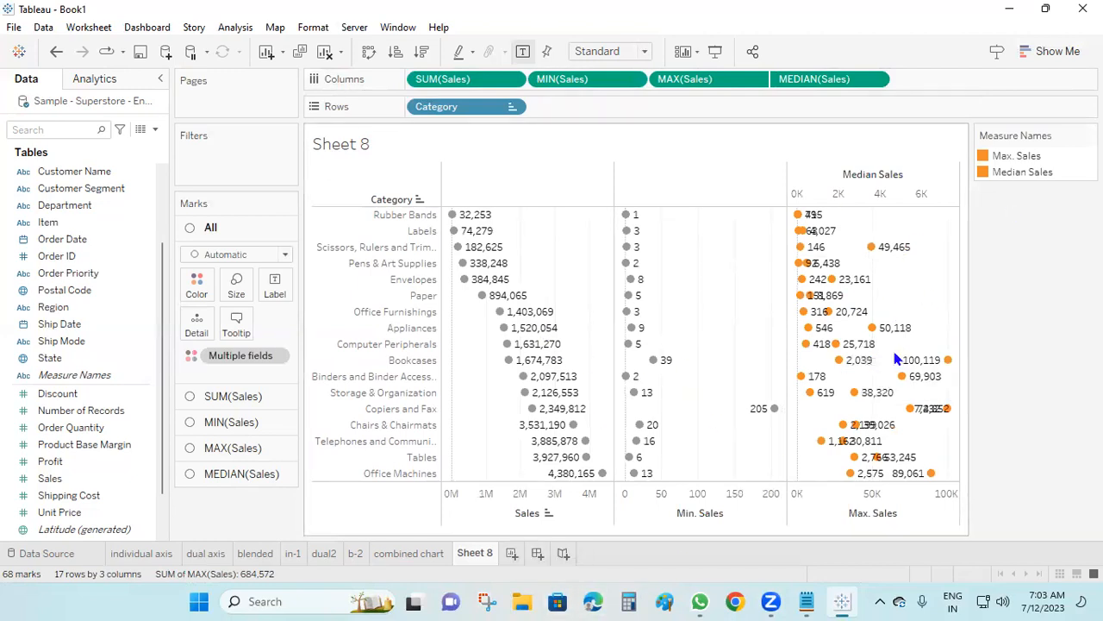
Set the mark type of SUM(Sales) to Bar and of MIN(Sales) to Line
{"action": "left_click", "coordinate": [231, 396]}
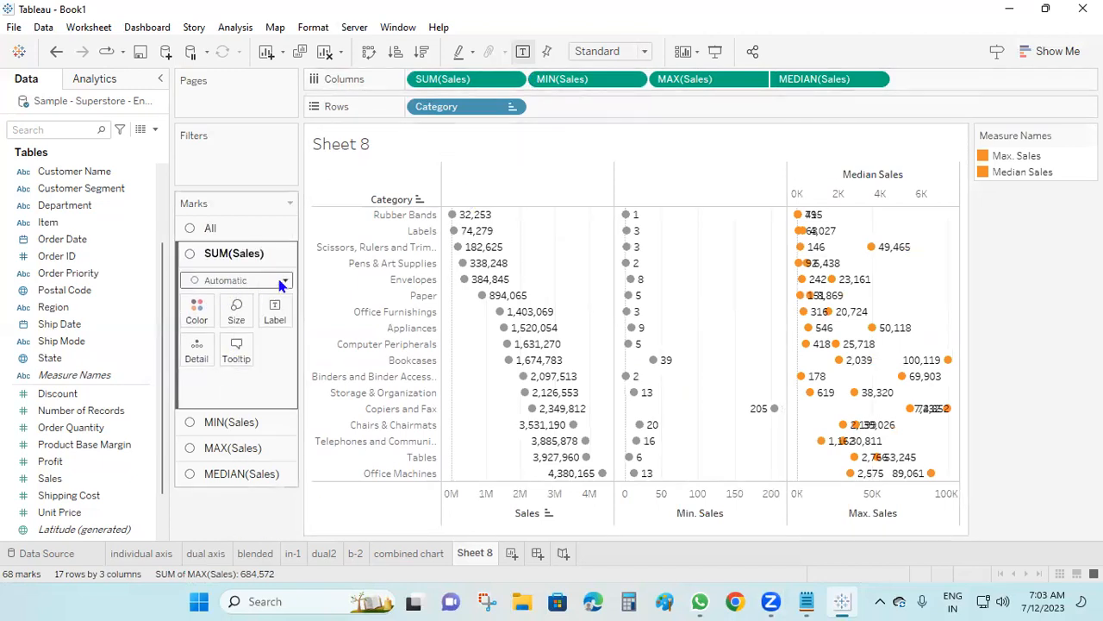
{"action": "left_click", "coordinate": [281, 284]}
{"action": "left_click", "coordinate": [220, 315]}
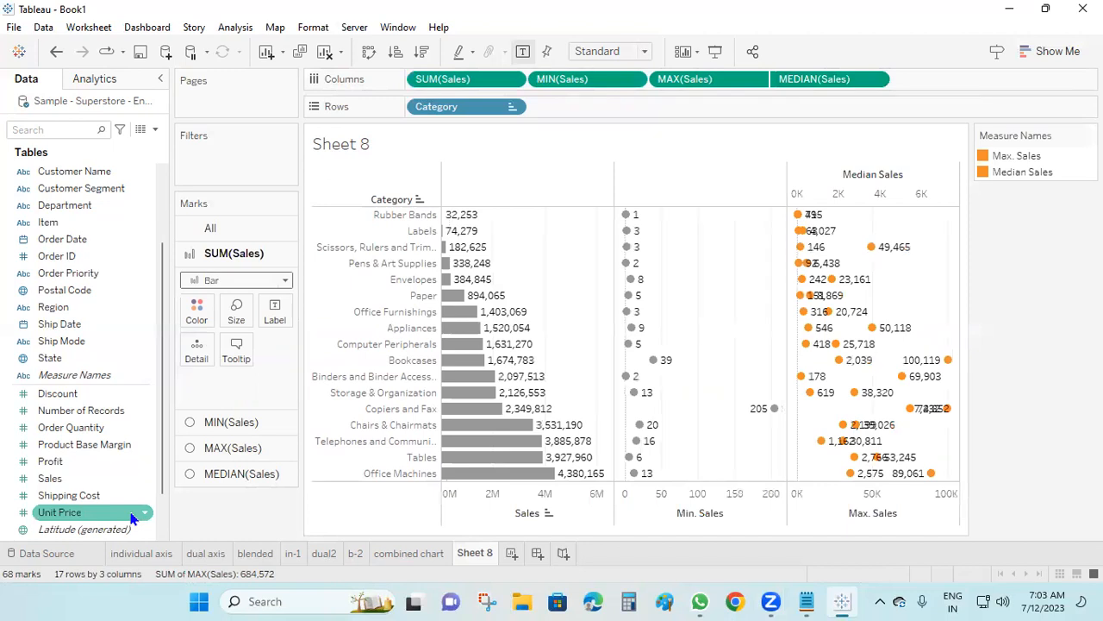
{"action": "left_click", "coordinate": [259, 422]}
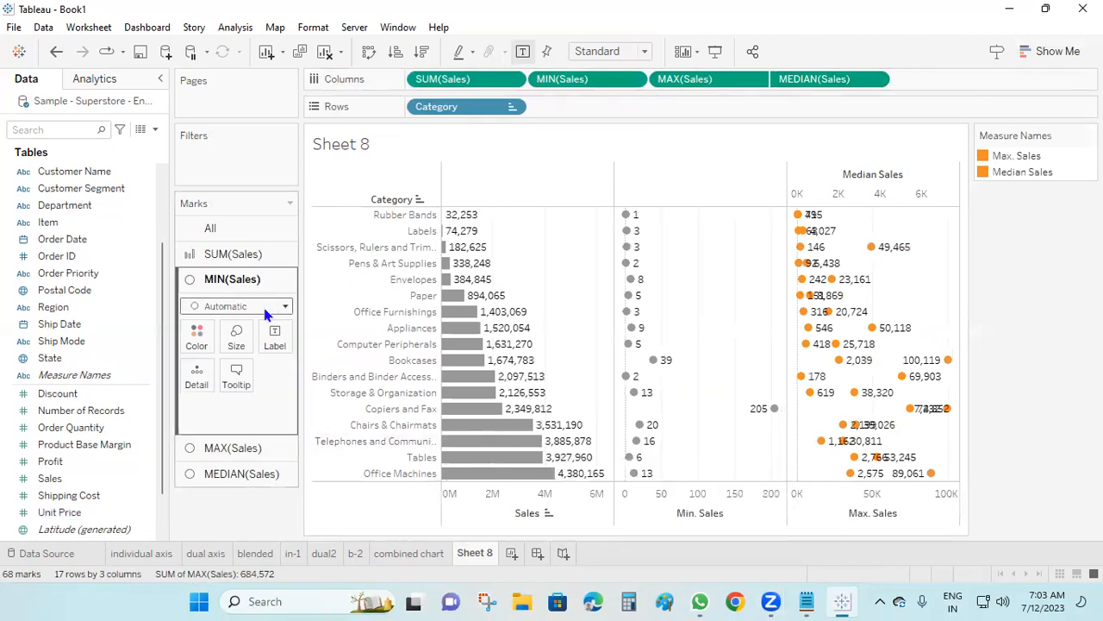
{"action": "left_click", "coordinate": [282, 306]}
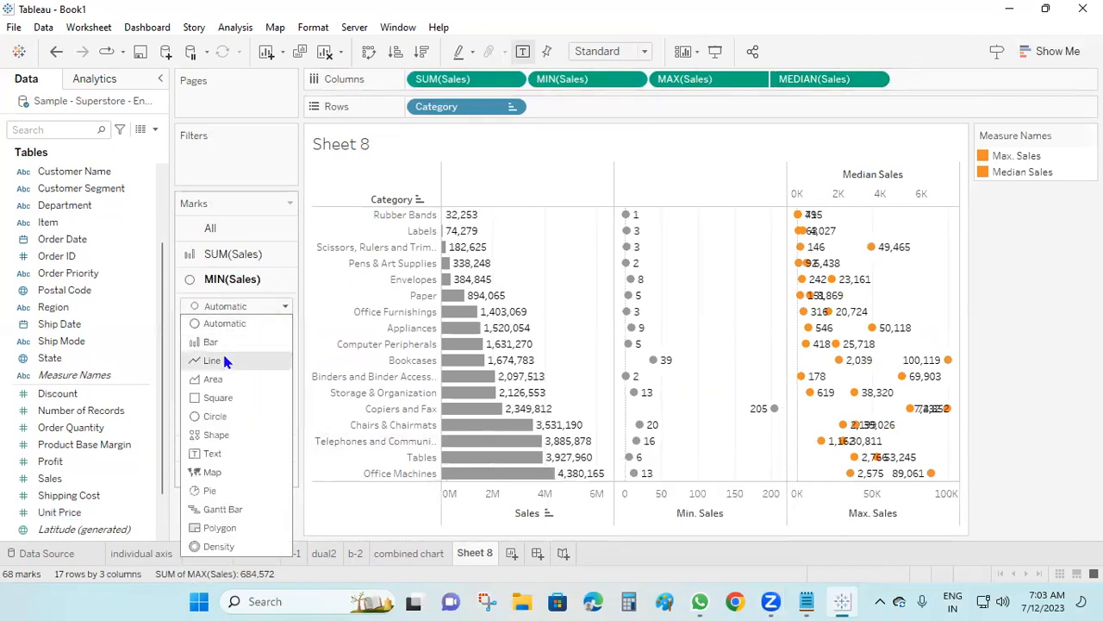
{"action": "left_click", "coordinate": [211, 360]}
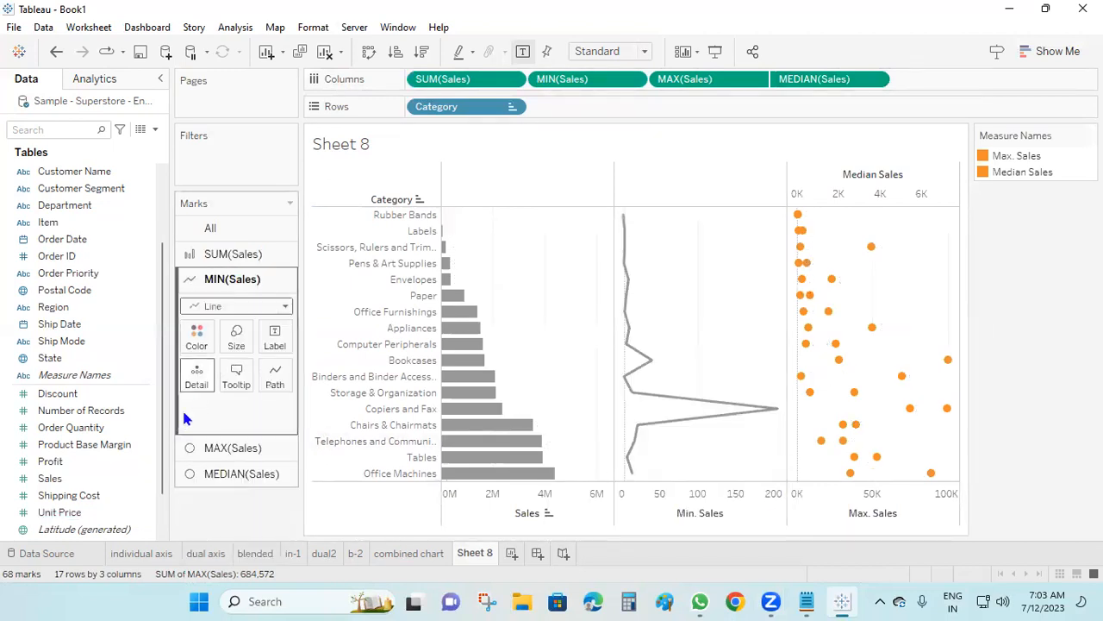
Set the mark type of MAX(Sales) to Square and of MEDIAN(Sales) to Text
{"action": "left_click", "coordinate": [246, 447]}
{"action": "left_click", "coordinate": [283, 332]}
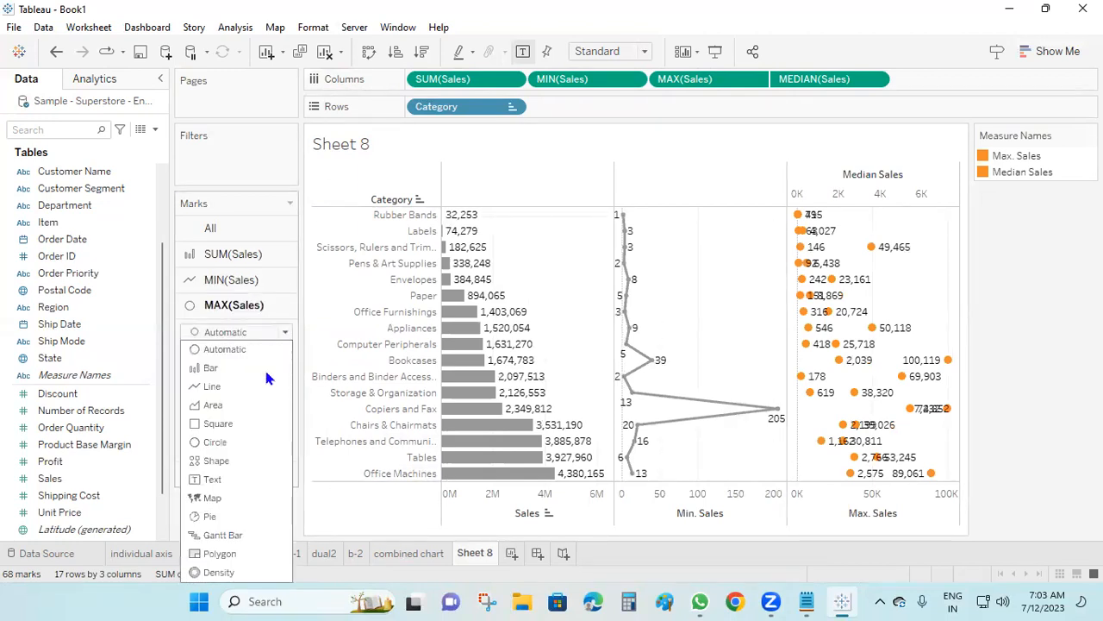
{"action": "left_click", "coordinate": [241, 422]}
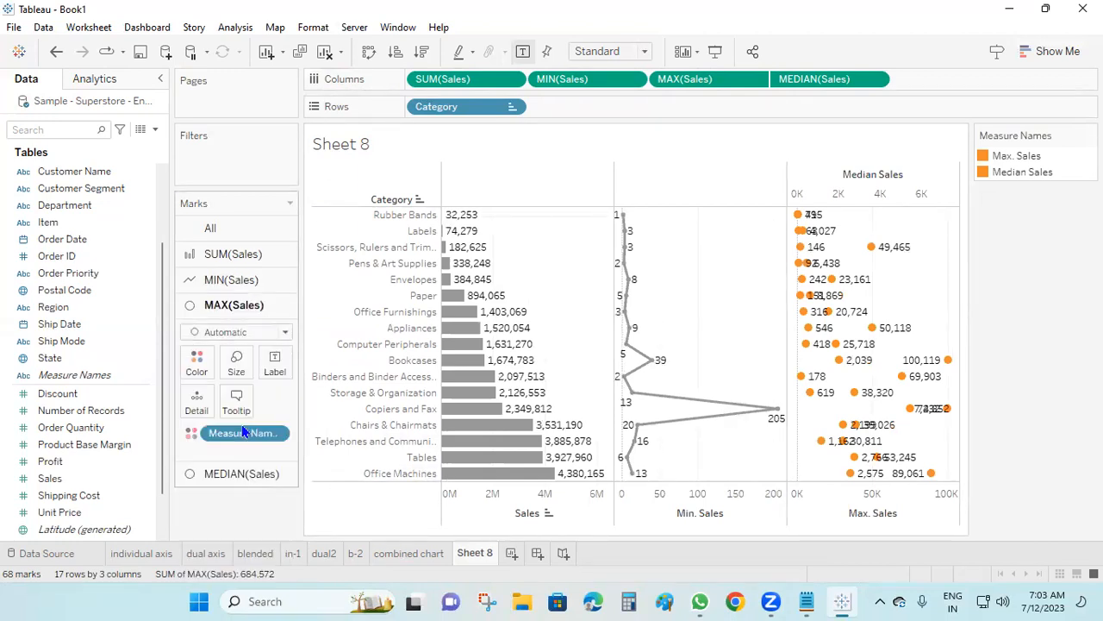
{"action": "left_click", "coordinate": [248, 473]}
{"action": "left_click", "coordinate": [285, 357]}
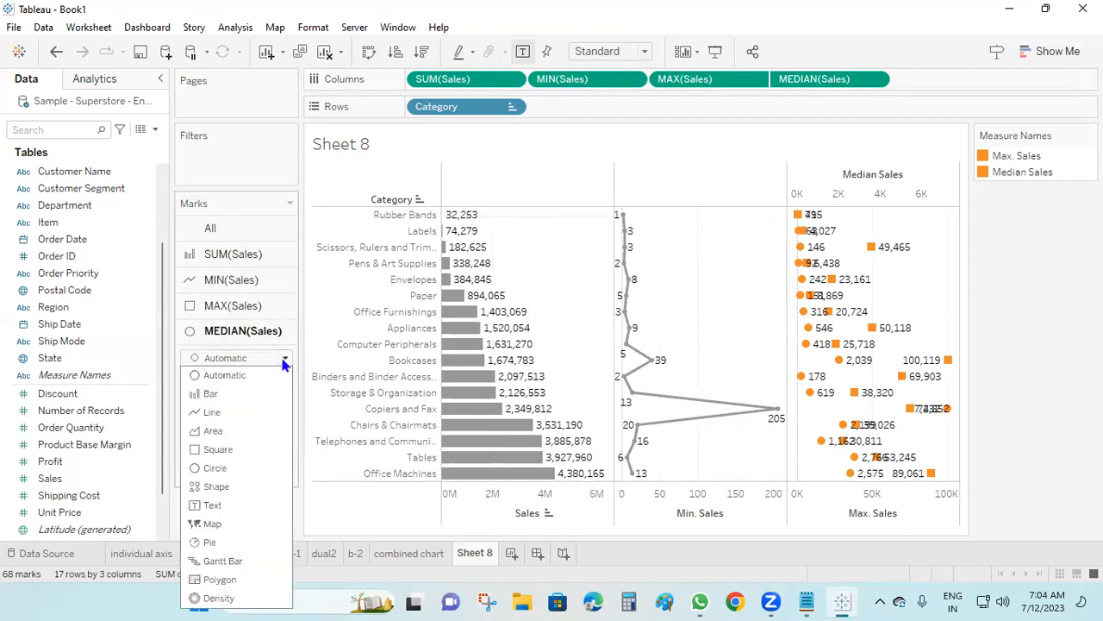
{"action": "left_click", "coordinate": [213, 505]}
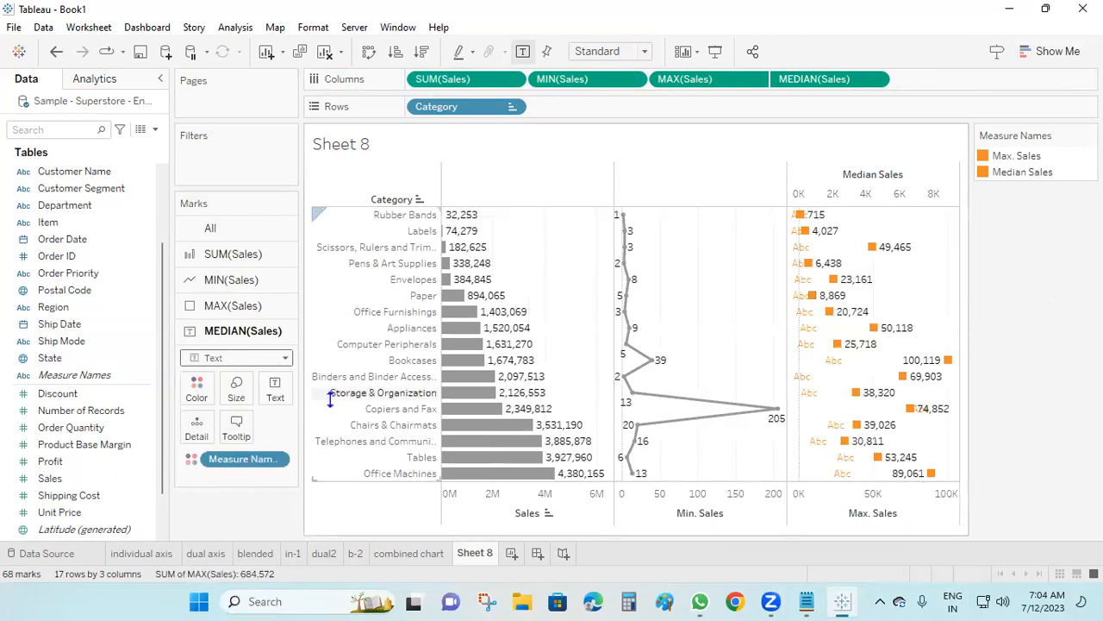
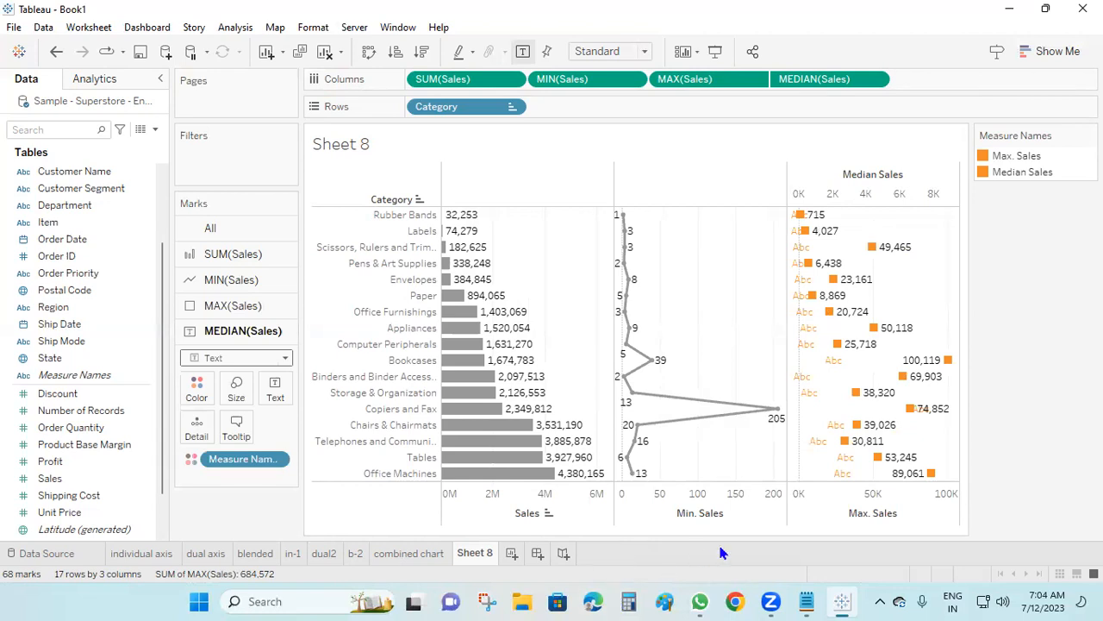
Switch to the desktop and open the image Untitled with the Tableau and SQL course syllabus
{"action": "left_click", "coordinate": [1009, 9]}
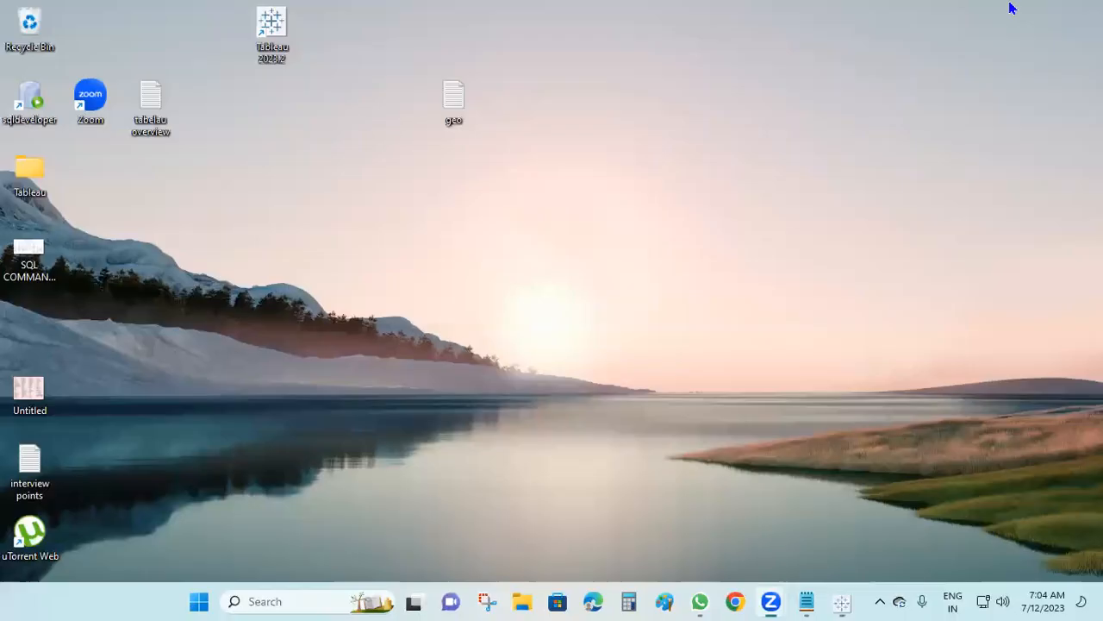
{"action": "double_click", "coordinate": [49, 409]}
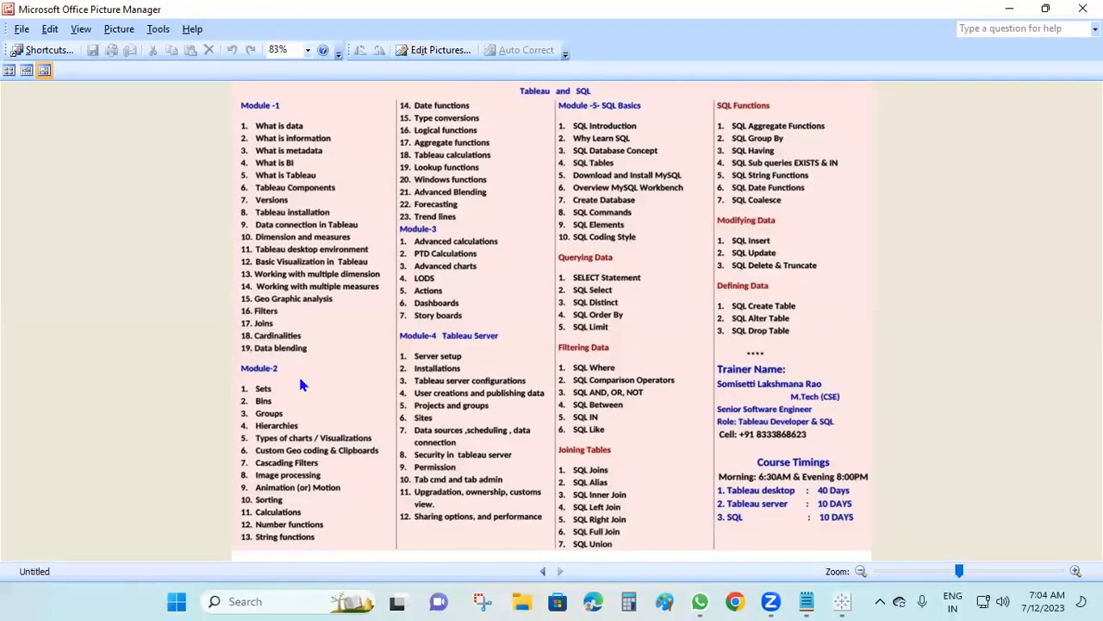
Tick off the multiple dimension and multiple measures topics in the syllabus, mark Geo Graphic analysis with an arrow, and close the image
{"action": "left_click_drag", "start_coordinate": [387, 272], "coordinate": [455, 230]}
{"action": "left_click_drag", "start_coordinate": [393, 283], "coordinate": [470, 246]}
{"action": "left_click_drag", "start_coordinate": [211, 302], "coordinate": [221, 302]}
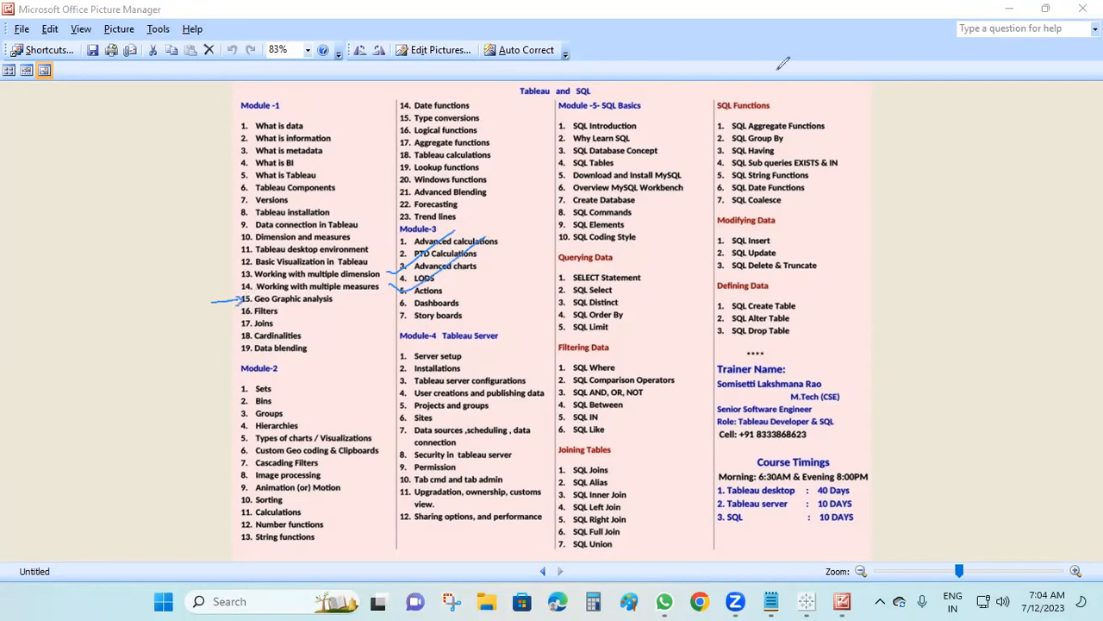
{"action": "left_click", "coordinate": [778, 69]}
{"action": "left_click", "coordinate": [1083, 8]}
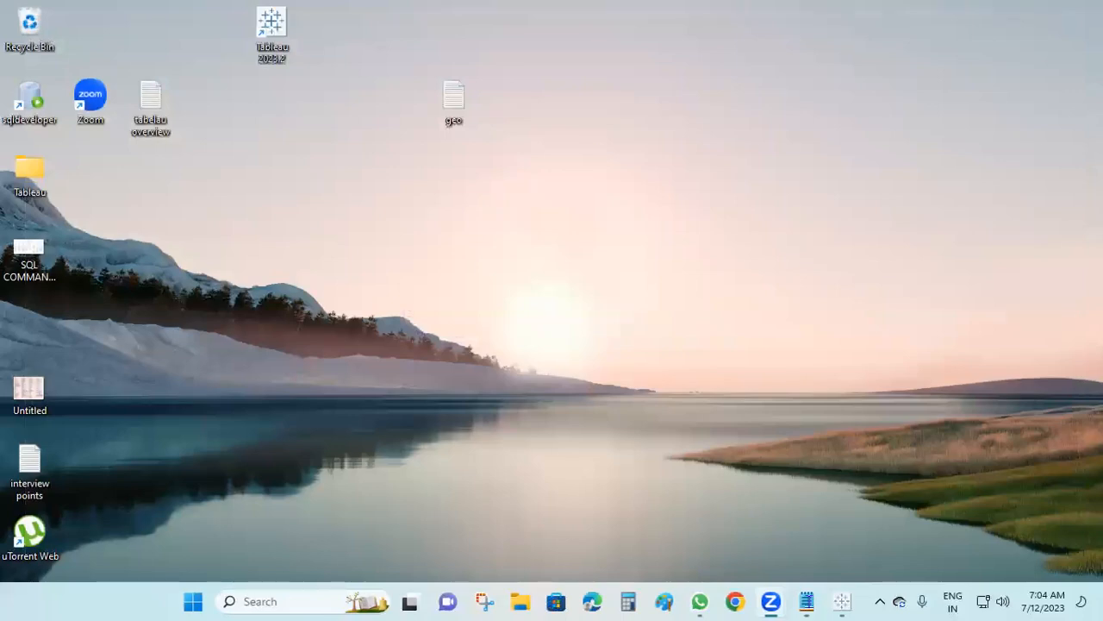
Add the heading "Geographic analysis" to the interview points notes, followed by "based latitude and longitute" and a row of asterisks
{"action": "left_click", "coordinate": [806, 601]}
{"action": "left_click", "coordinate": [590, 379]}
{"action": "key", "text": "Return"}
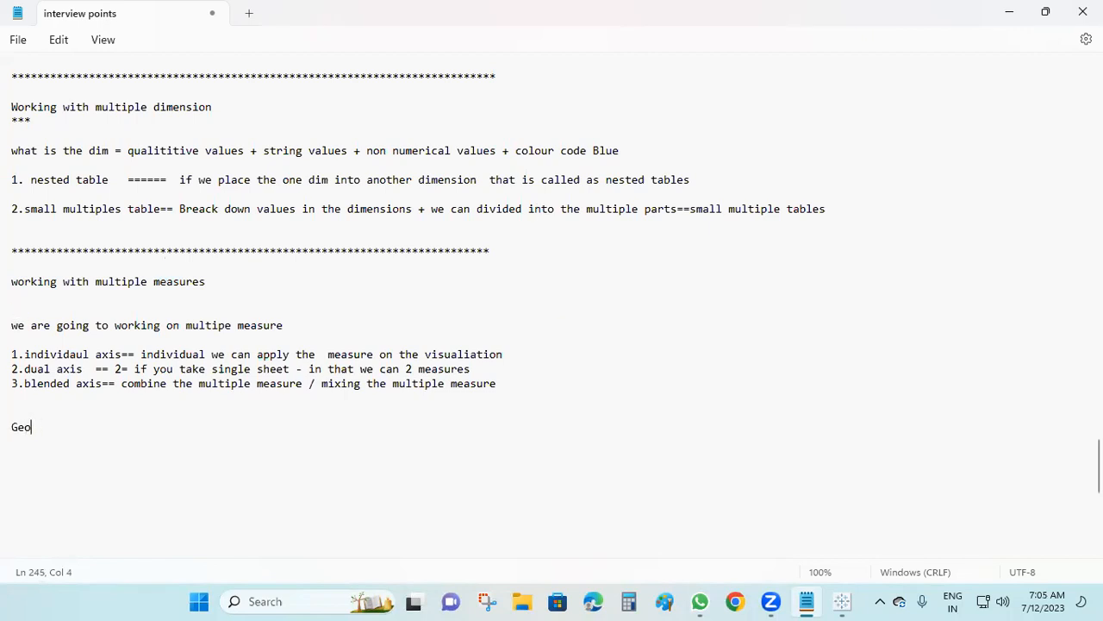
{"action": "type", "text": "aphic analysis"}
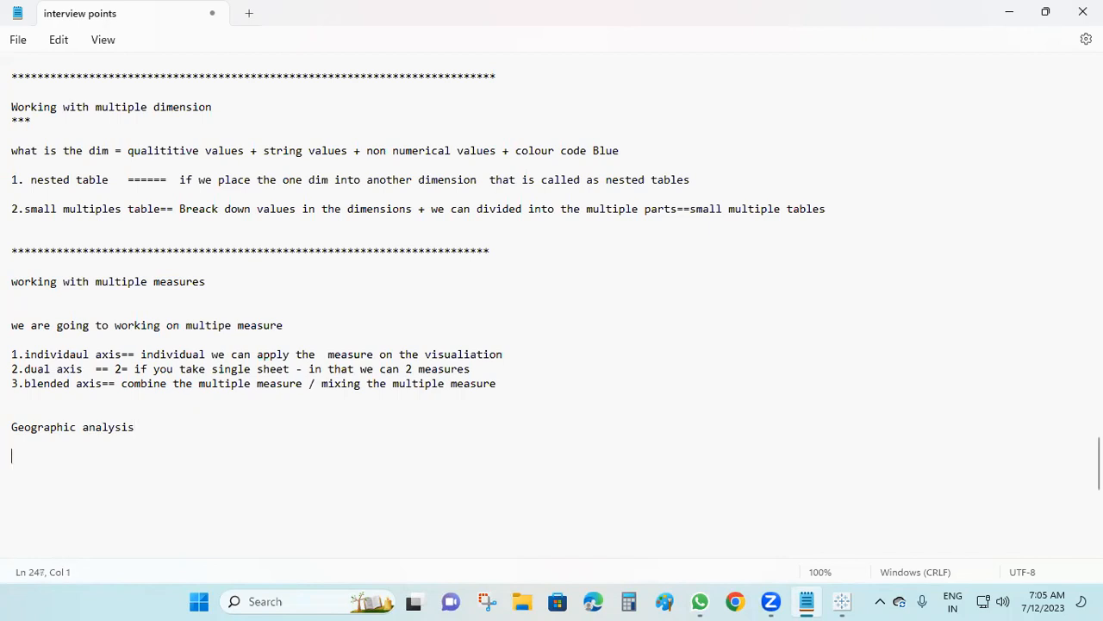
{"action": "type", "text": "based latitude and longitute"}
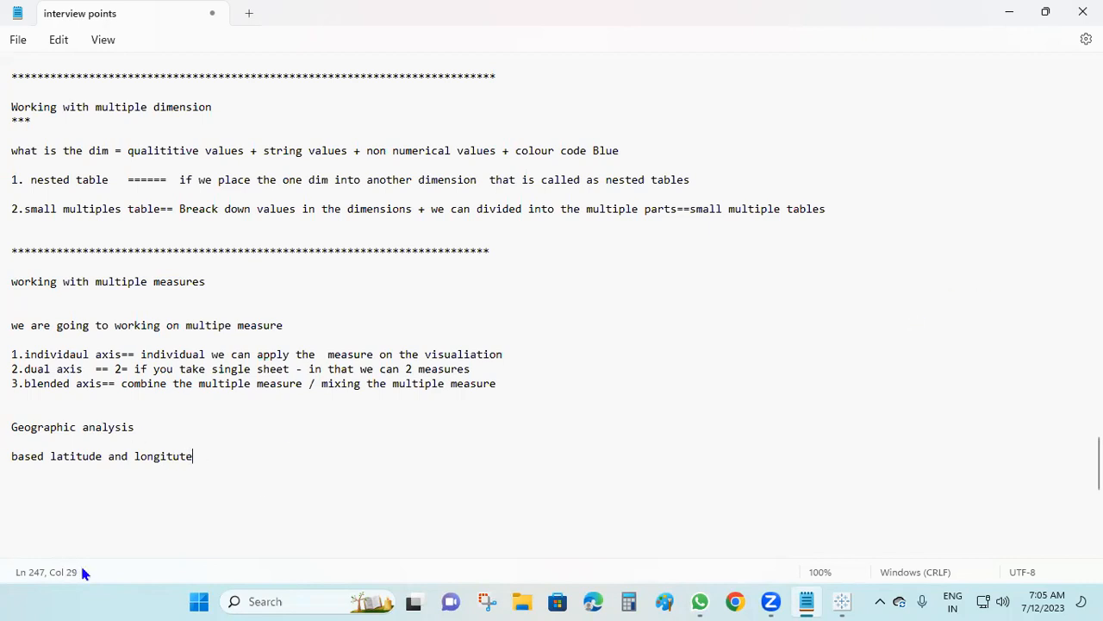
{"action": "left_click", "coordinate": [13, 498]}
{"action": "type", "text": "*****************************"}
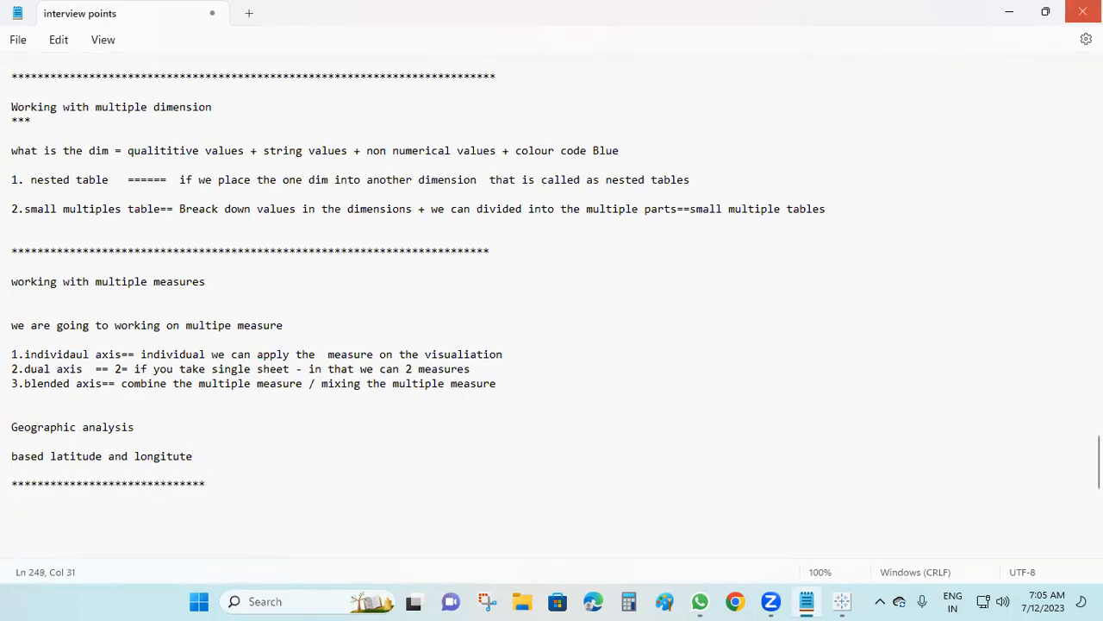
{"action": "left_click", "coordinate": [1007, 17]}
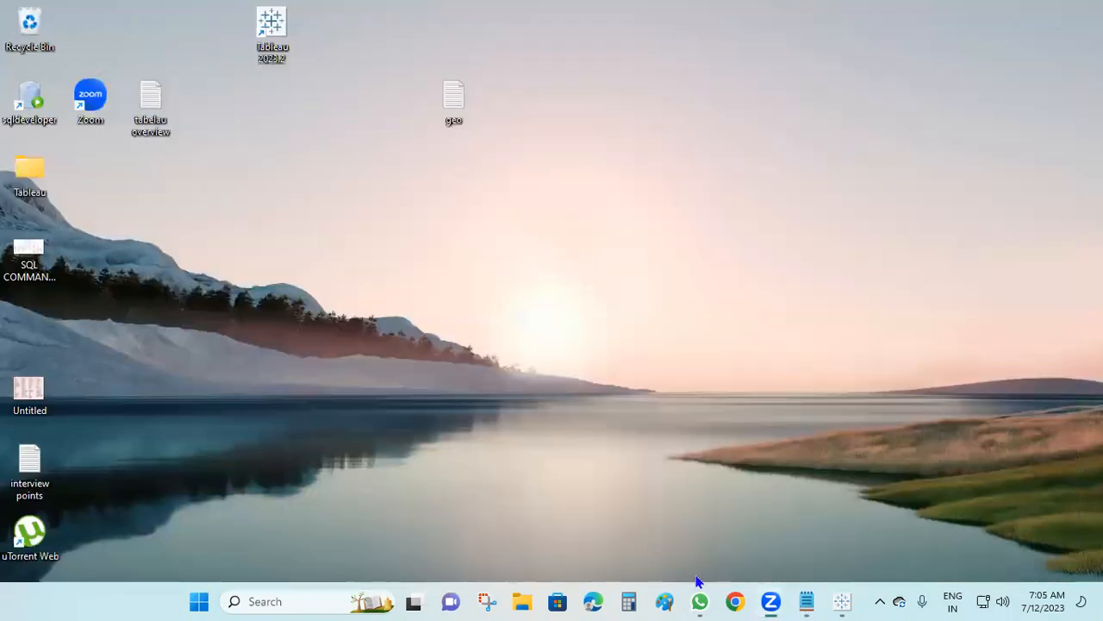
Close the Tableau workbook without saving it, and restart Tableau 2023.2 without recovering any files
{"action": "left_click", "coordinate": [843, 602]}
{"action": "left_click", "coordinate": [1083, 9]}
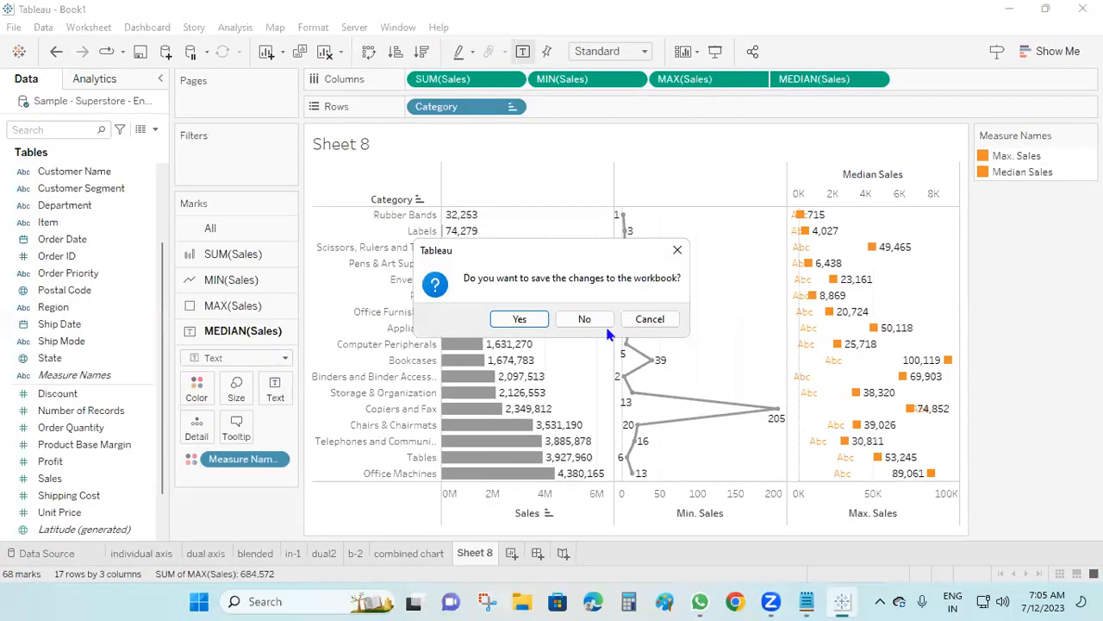
{"action": "left_click", "coordinate": [584, 321]}
{"action": "double_click", "coordinate": [281, 31]}
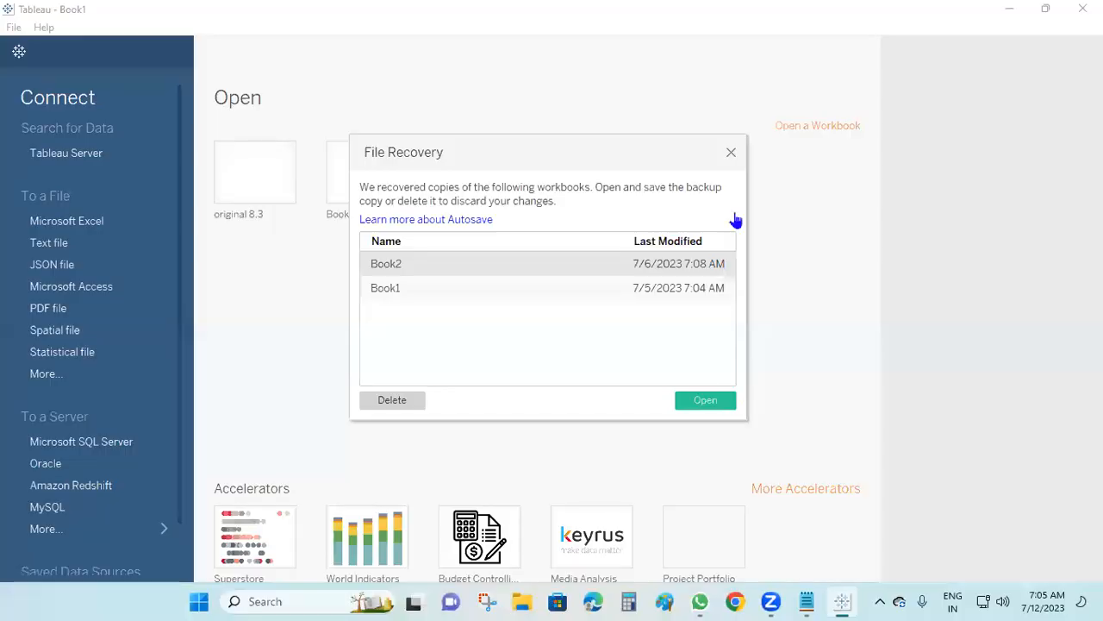
{"action": "left_click", "coordinate": [731, 154]}
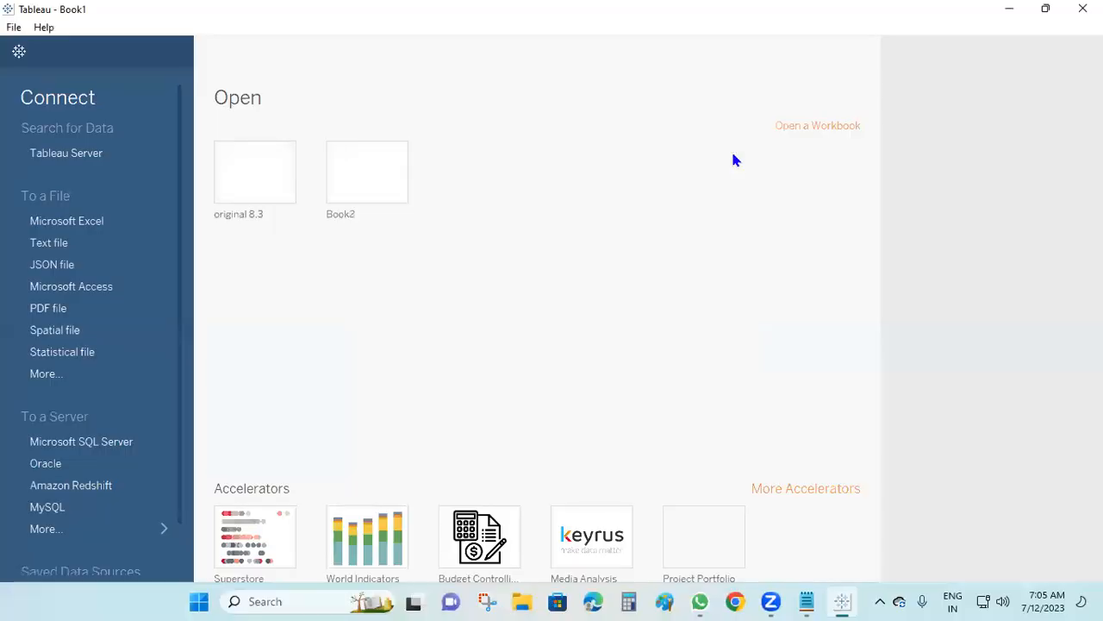
Connect to the Microsoft Excel file Sample - Superstore
{"action": "left_click", "coordinate": [87, 220]}
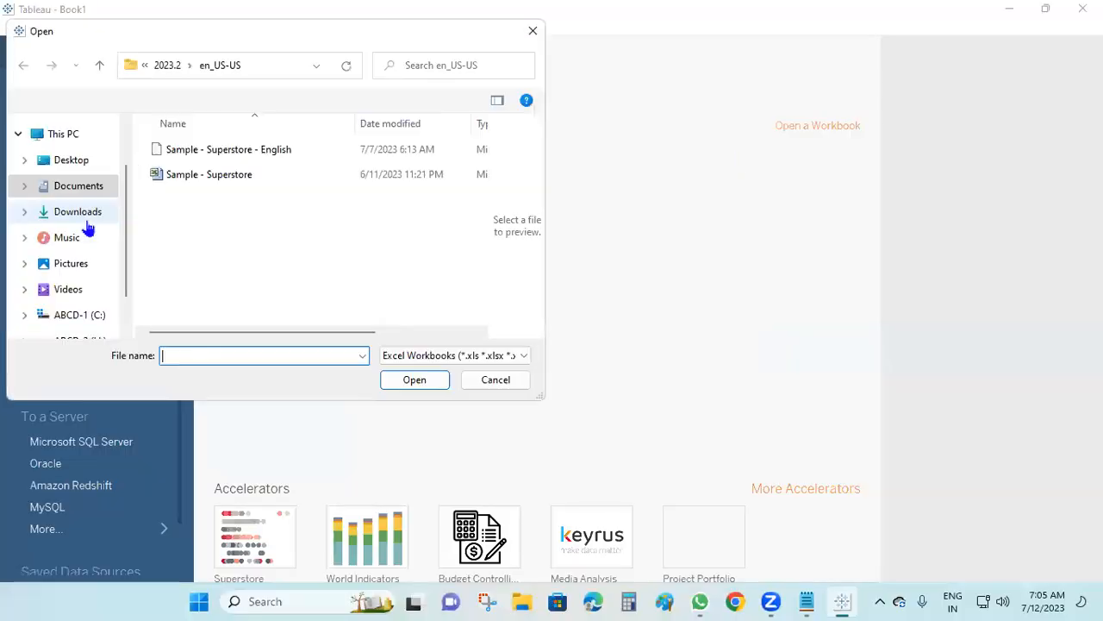
{"action": "left_click", "coordinate": [239, 173]}
{"action": "left_click", "coordinate": [285, 152]}
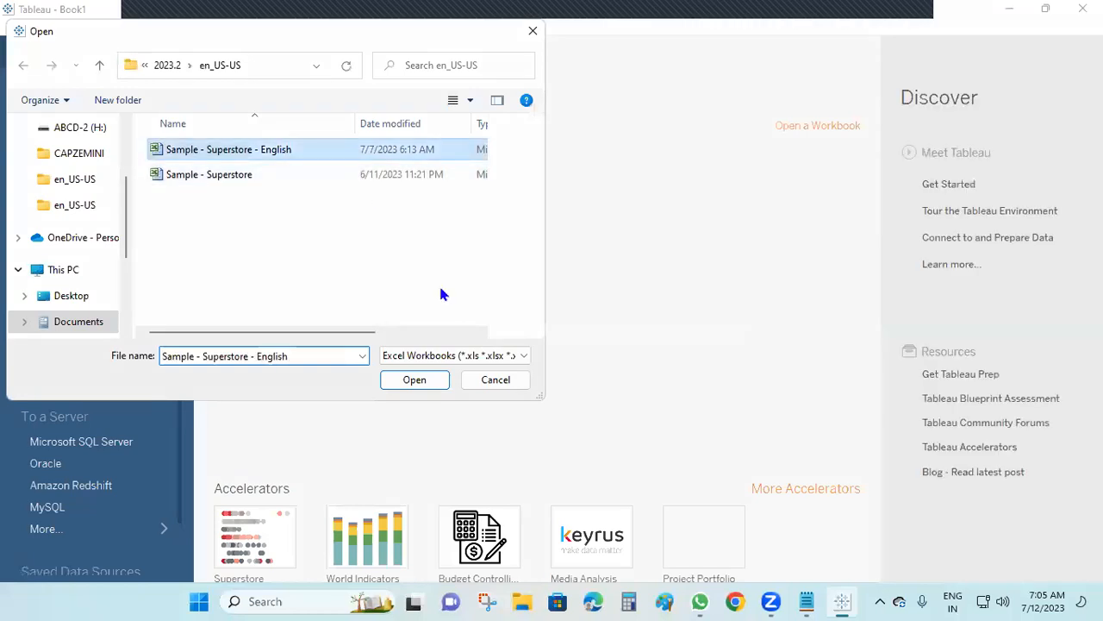
{"action": "left_click", "coordinate": [244, 176]}
{"action": "left_click", "coordinate": [417, 379]}
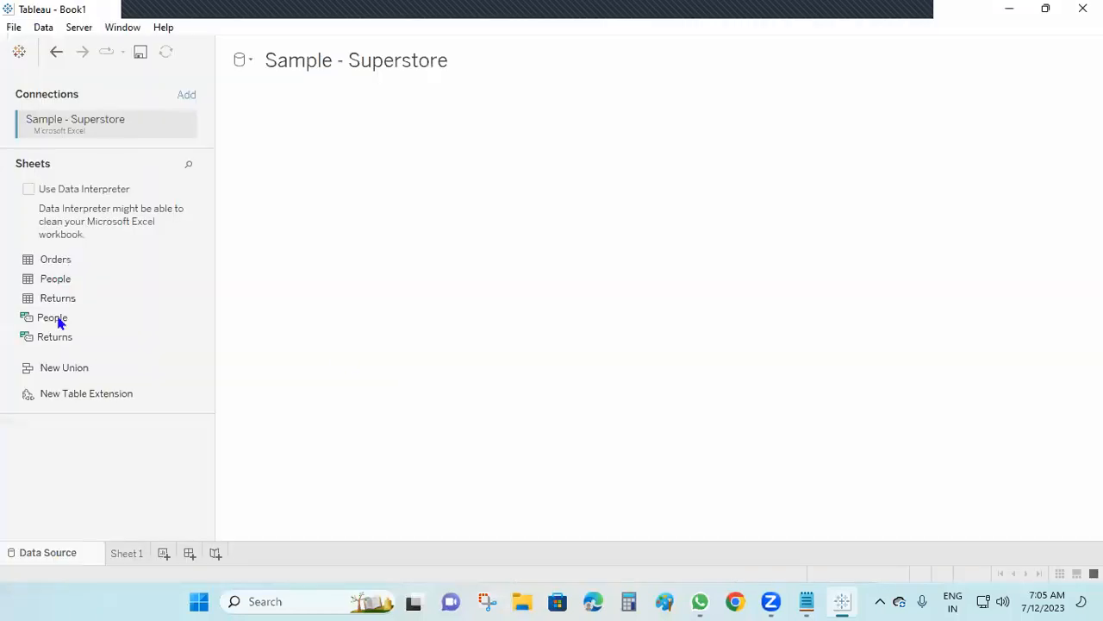
Add the Orders table to the data source with its data preview loaded, and go to Sheet 1
{"action": "left_click_drag", "start_coordinate": [52, 262], "coordinate": [492, 178]}
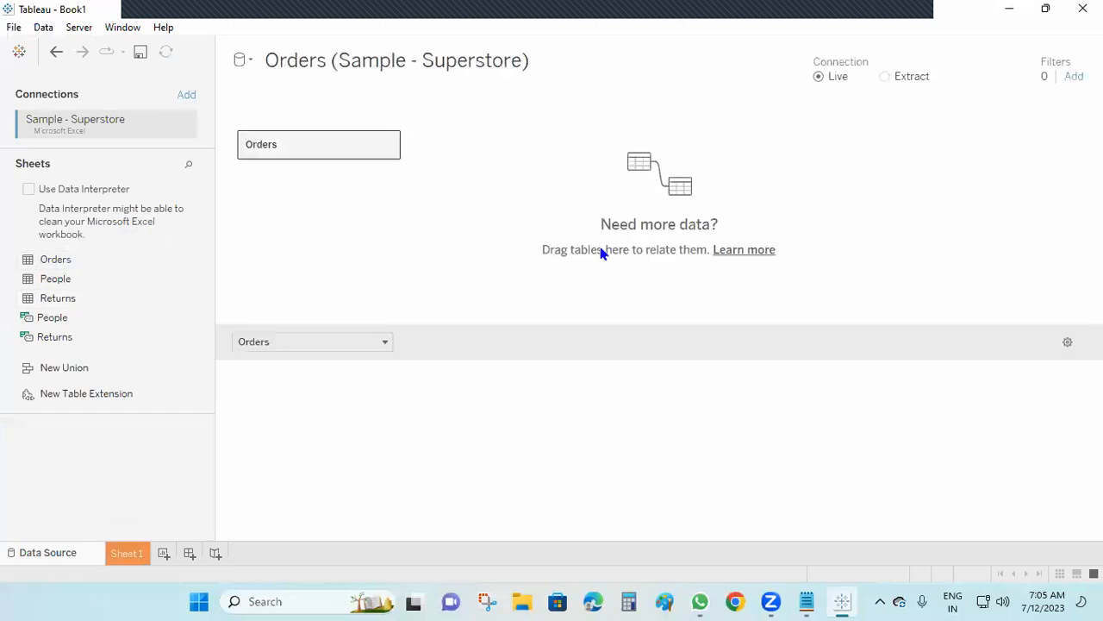
{"action": "left_click", "coordinate": [562, 379]}
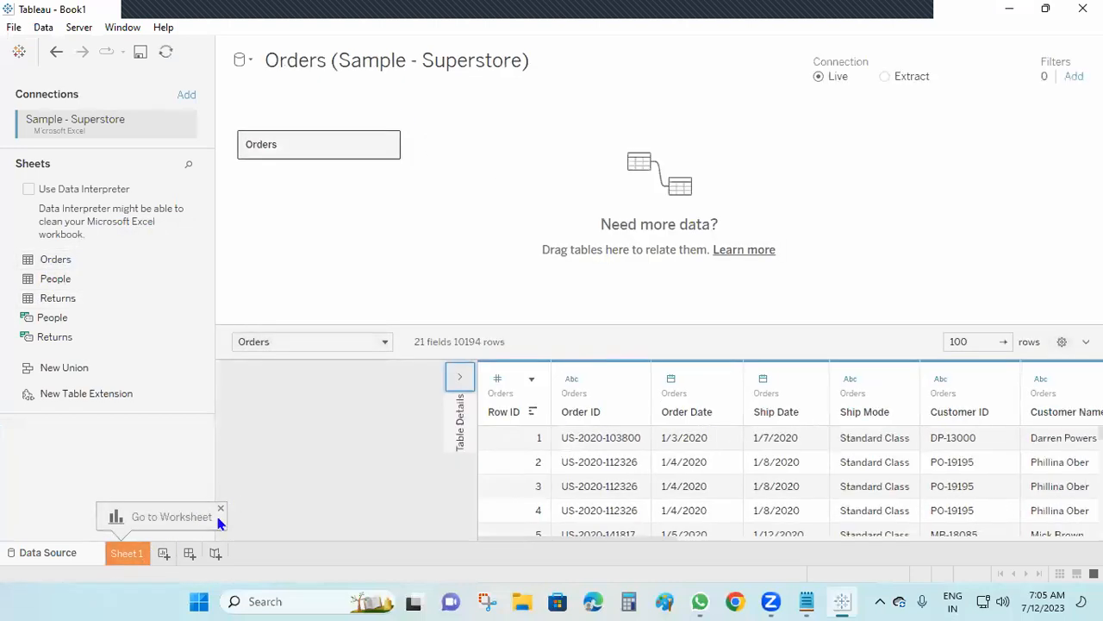
{"action": "left_click", "coordinate": [129, 551]}
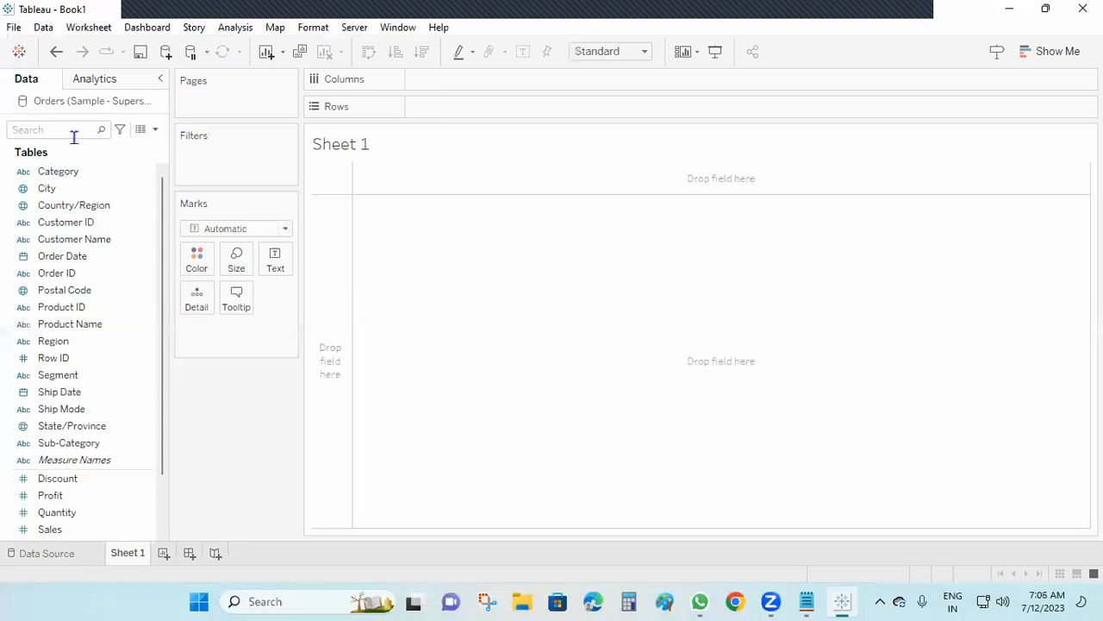
Search the data fields for "sta" and place State/Province on Rows
{"action": "left_click_drag", "start_coordinate": [69, 172], "coordinate": [92, 362]}
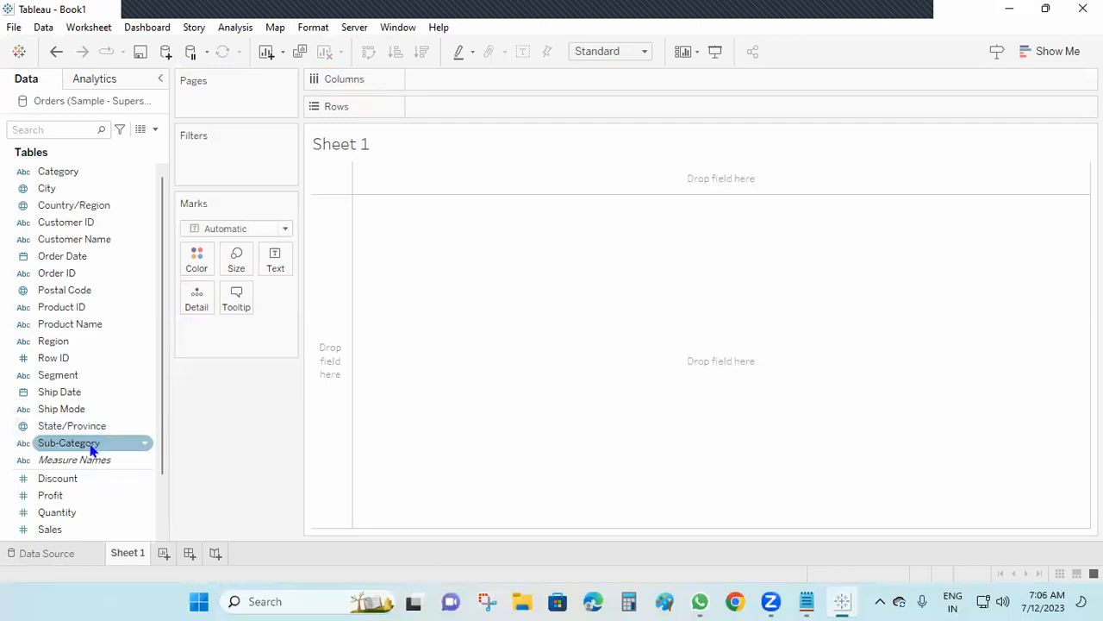
{"action": "left_click", "coordinate": [46, 131]}
{"action": "type", "text": "sta"}
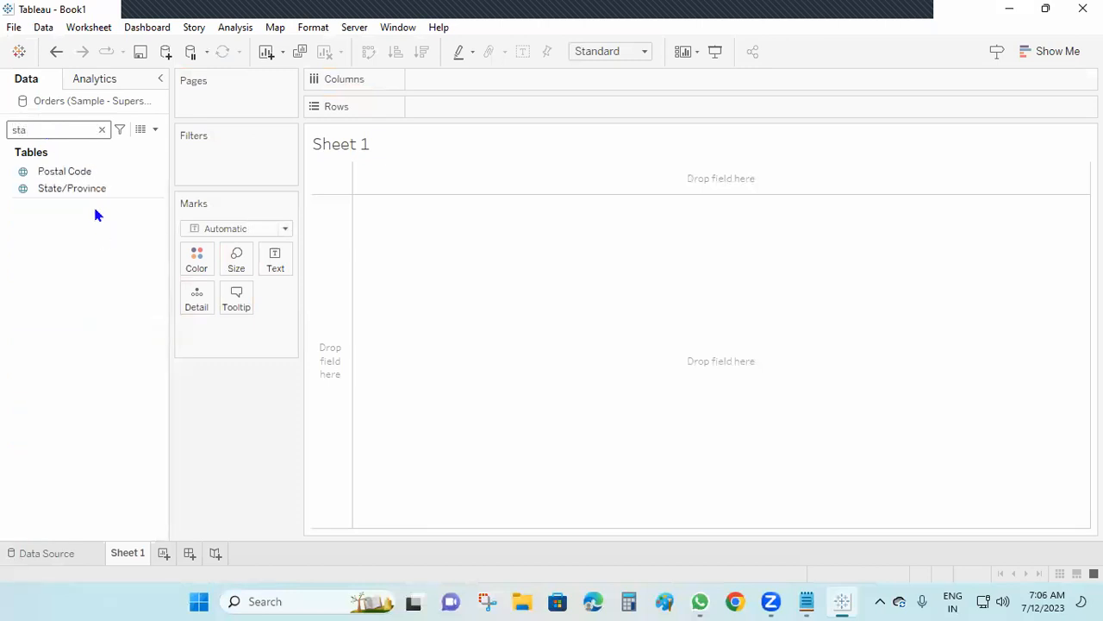
{"action": "left_click_drag", "start_coordinate": [83, 189], "coordinate": [533, 215]}
Replace the field search with "sa" and place Sales on Columns
{"action": "left_click", "coordinate": [102, 130]}
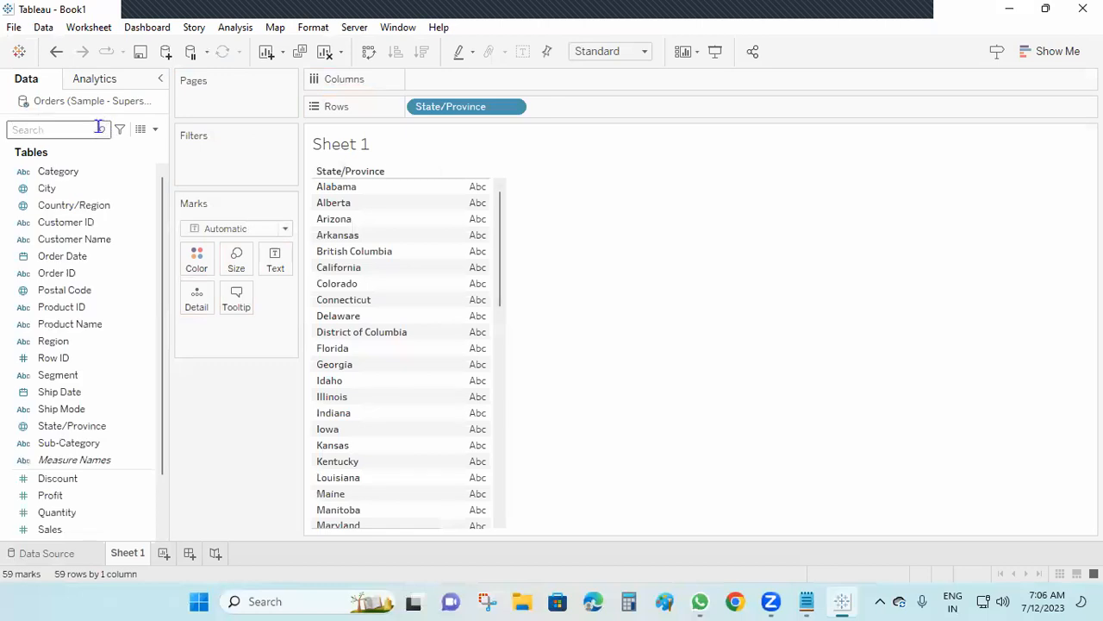
{"action": "type", "text": "sa"}
{"action": "left_click_drag", "start_coordinate": [52, 182], "coordinate": [463, 76]}
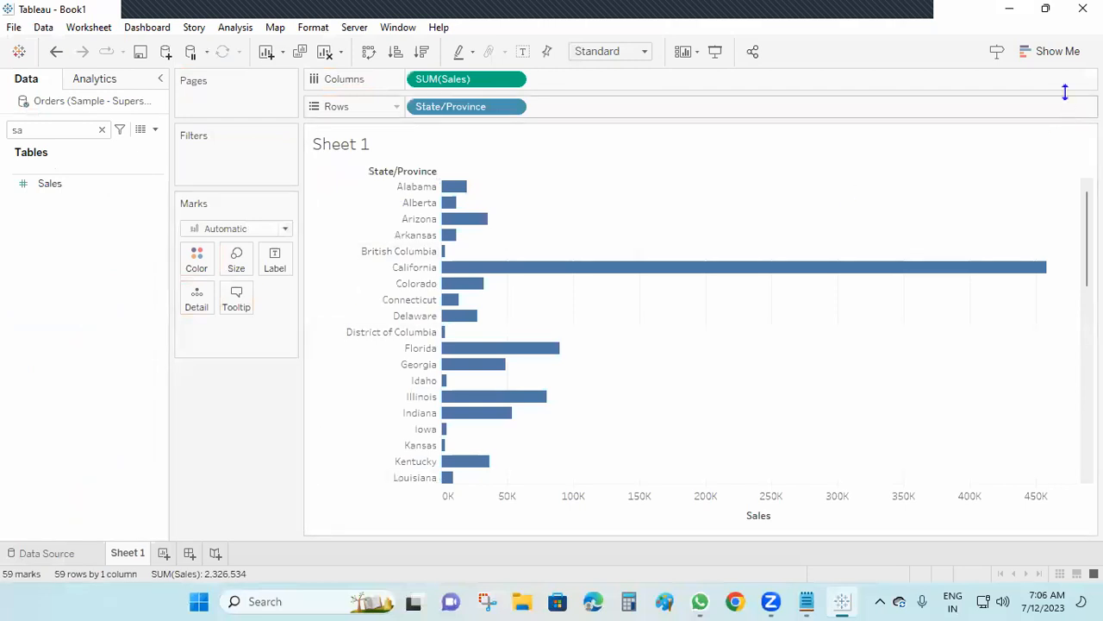
Open the Show Me chart types for the Sales by State/Province view
{"action": "left_click", "coordinate": [1058, 55]}
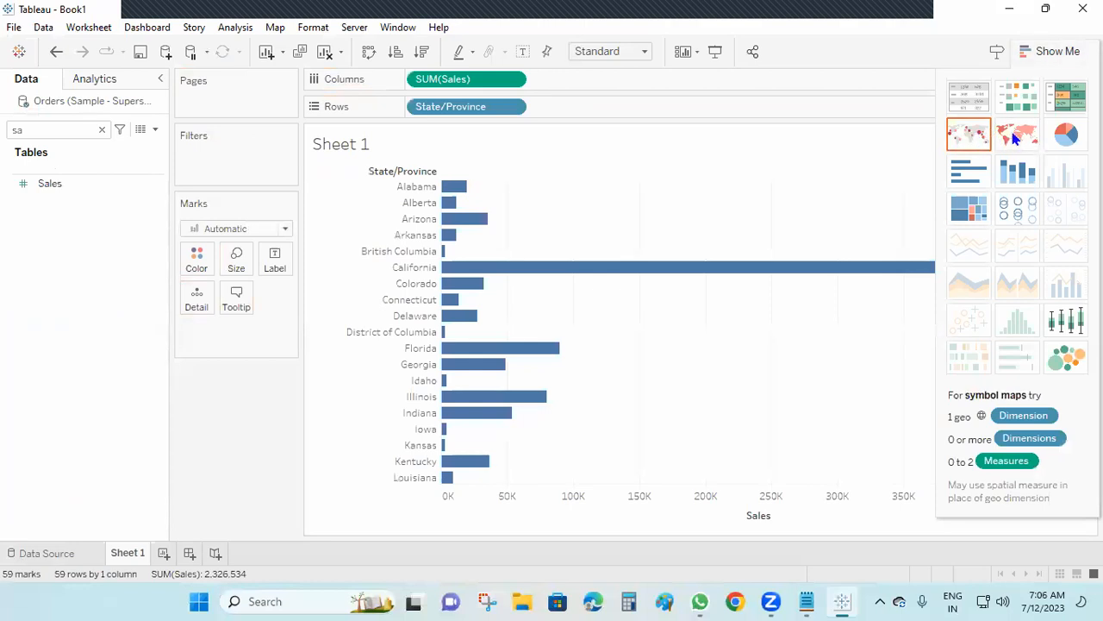
Turn the sales by State/Province bar chart into a filled map, trying the symbol map for comparison
{"action": "left_click", "coordinate": [1014, 140]}
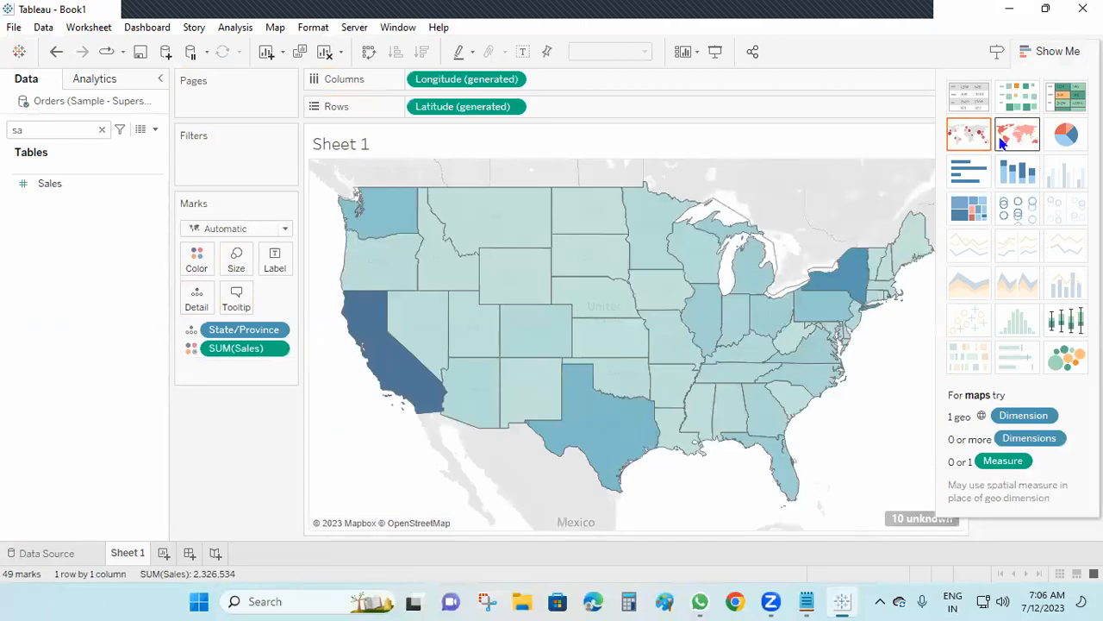
{"action": "left_click", "coordinate": [971, 139]}
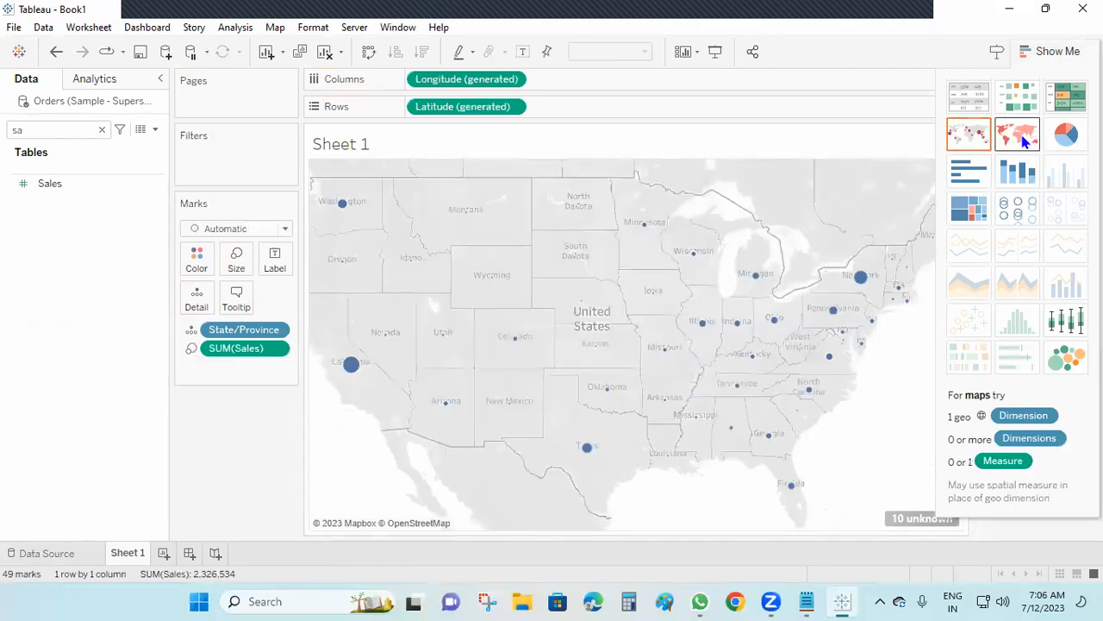
{"action": "left_click", "coordinate": [1023, 142]}
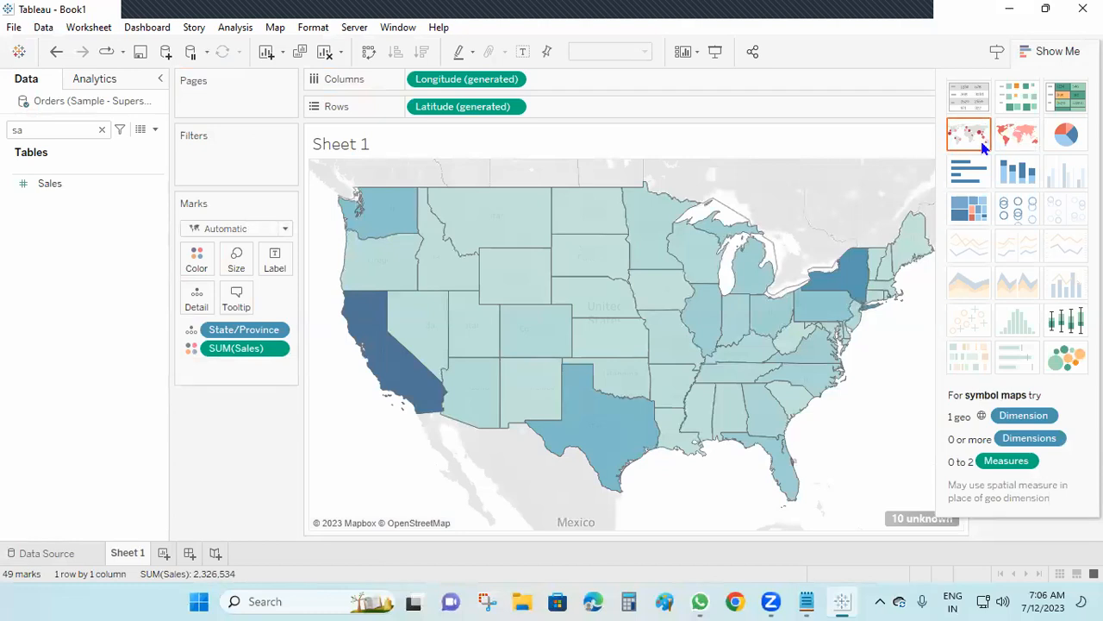
{"action": "mouse_move", "coordinate": [450, 379]}
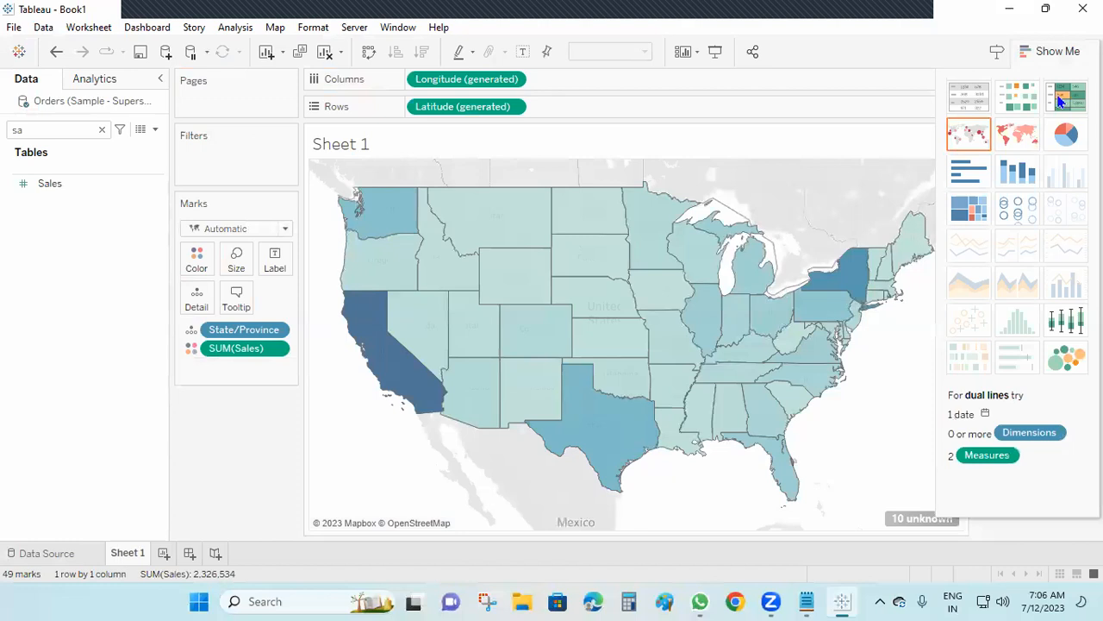
{"action": "left_click", "coordinate": [1057, 52]}
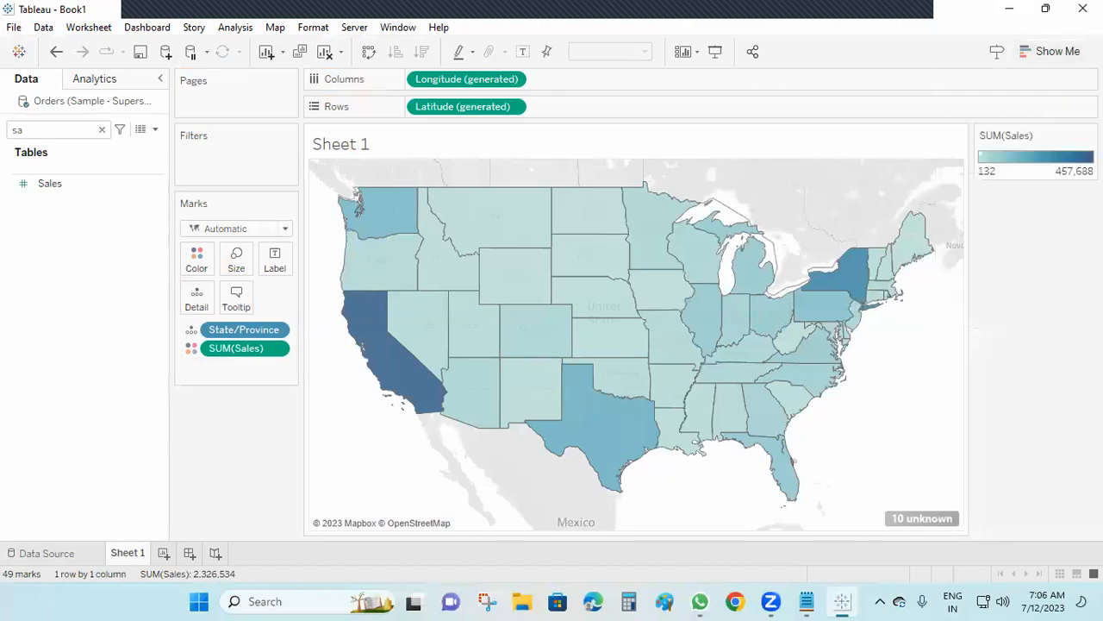
Search the data fields for "sta" and color the map marks by State/Province
{"action": "left_click", "coordinate": [102, 129]}
{"action": "type", "text": "sta"}
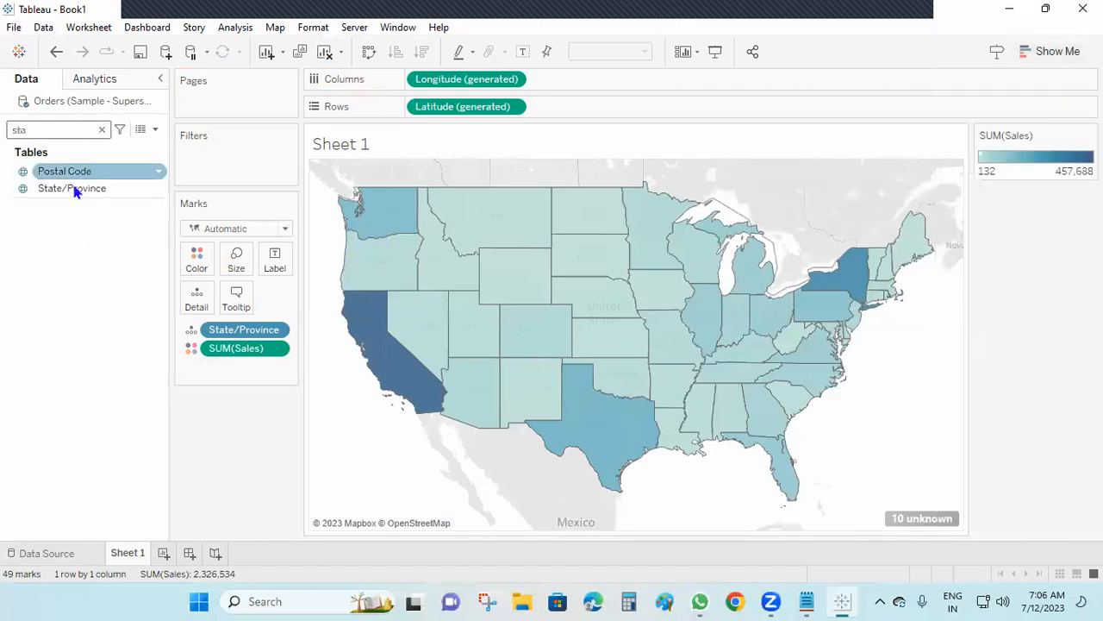
{"action": "left_click_drag", "start_coordinate": [72, 189], "coordinate": [197, 257]}
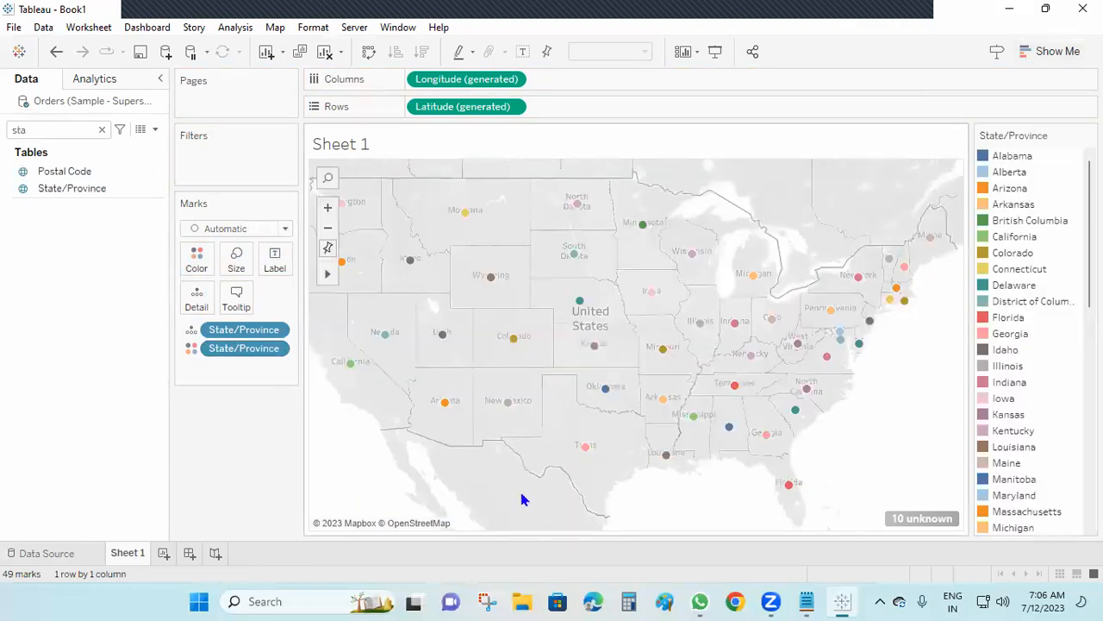
Change the symbol map back to a filled map, colored and labeled by State/Province
{"action": "left_click", "coordinate": [1057, 50]}
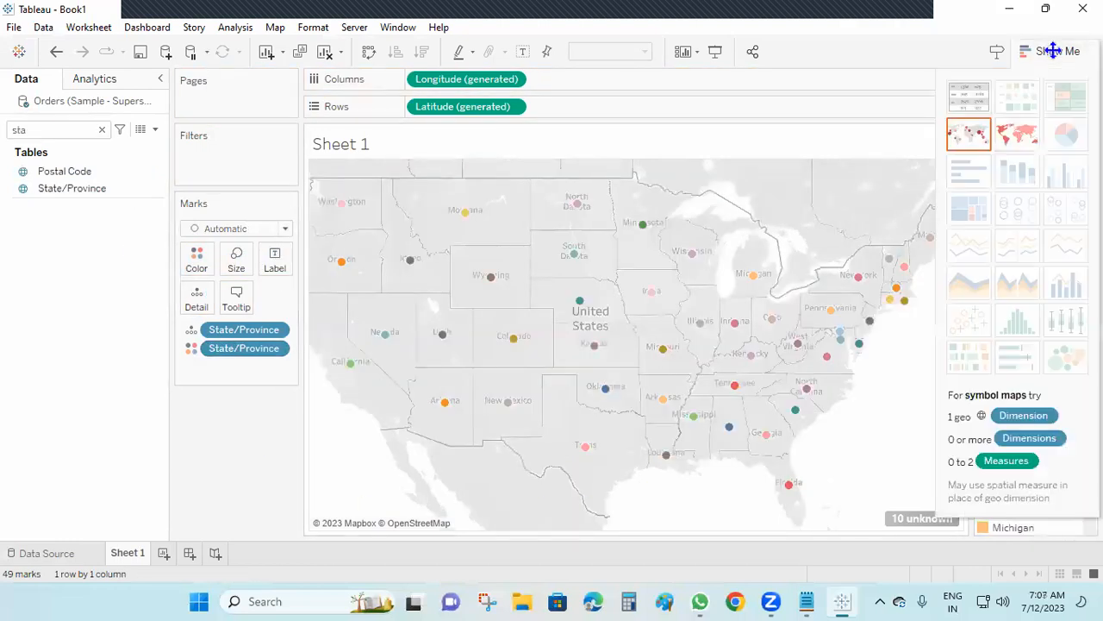
{"action": "left_click", "coordinate": [1018, 138]}
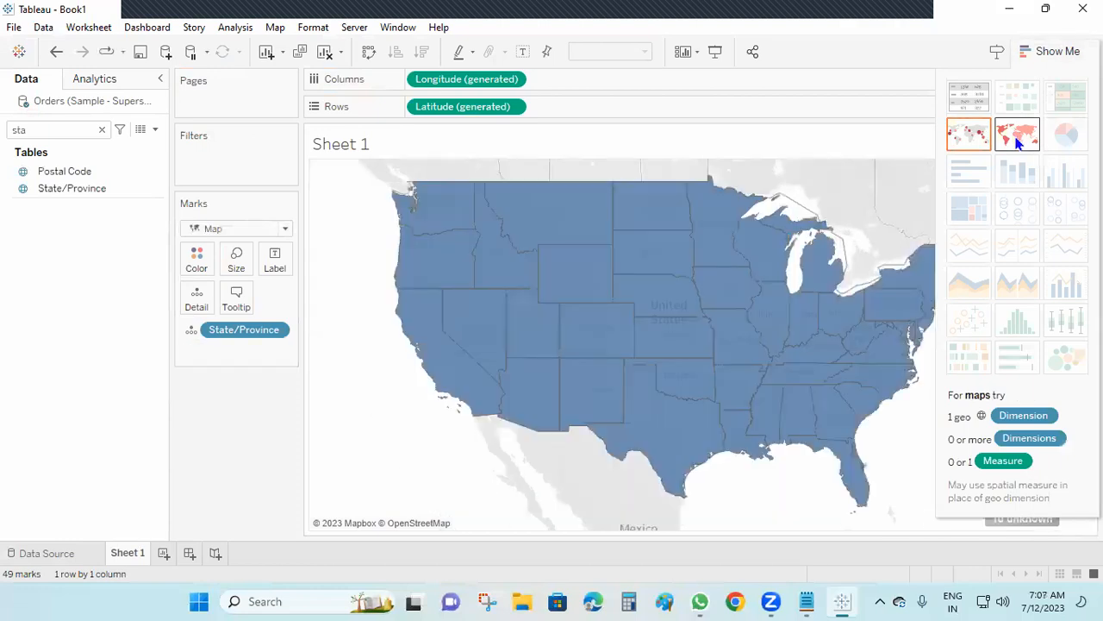
{"action": "left_click", "coordinate": [1073, 55]}
{"action": "left_click_drag", "start_coordinate": [61, 188], "coordinate": [199, 259]}
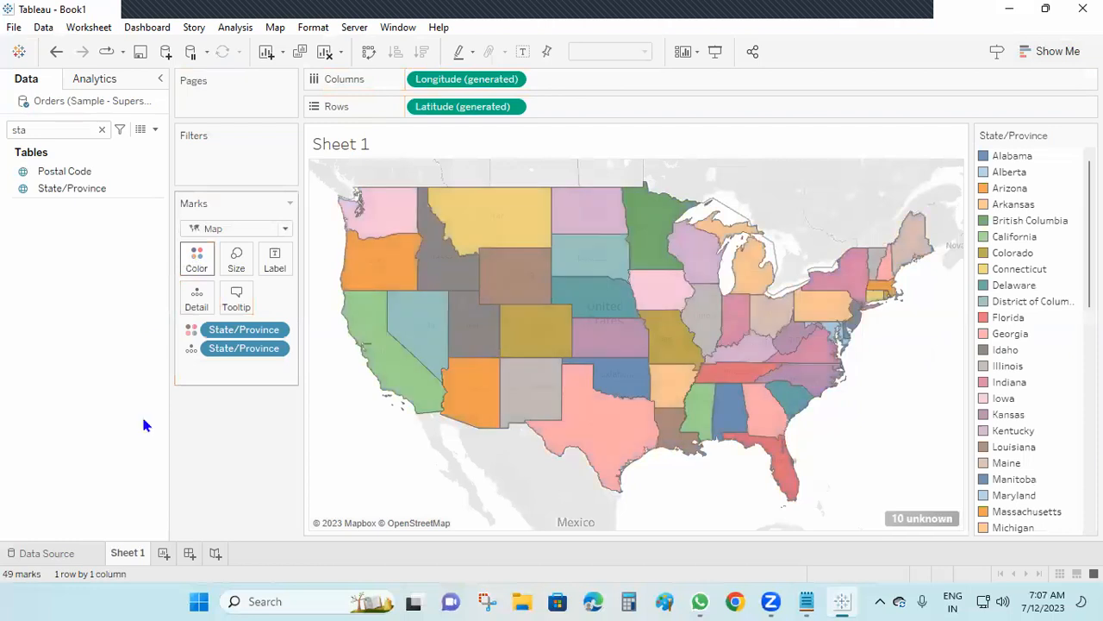
{"action": "left_click_drag", "start_coordinate": [54, 187], "coordinate": [279, 257]}
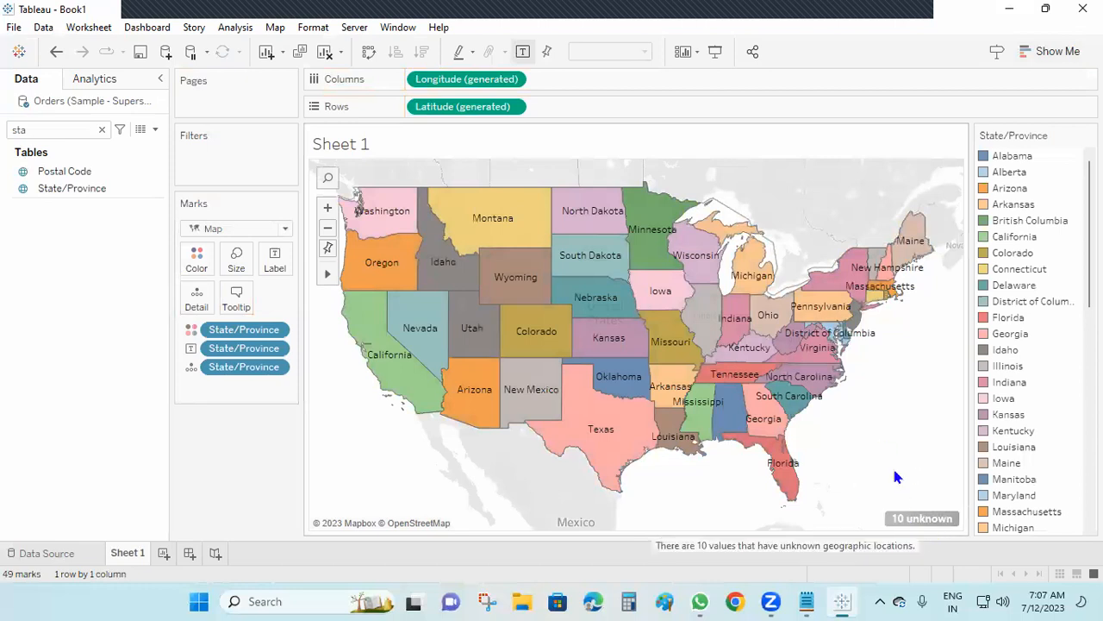
Open the location editor for the State/Province values with unknown geographic locations
{"action": "left_click", "coordinate": [922, 518]}
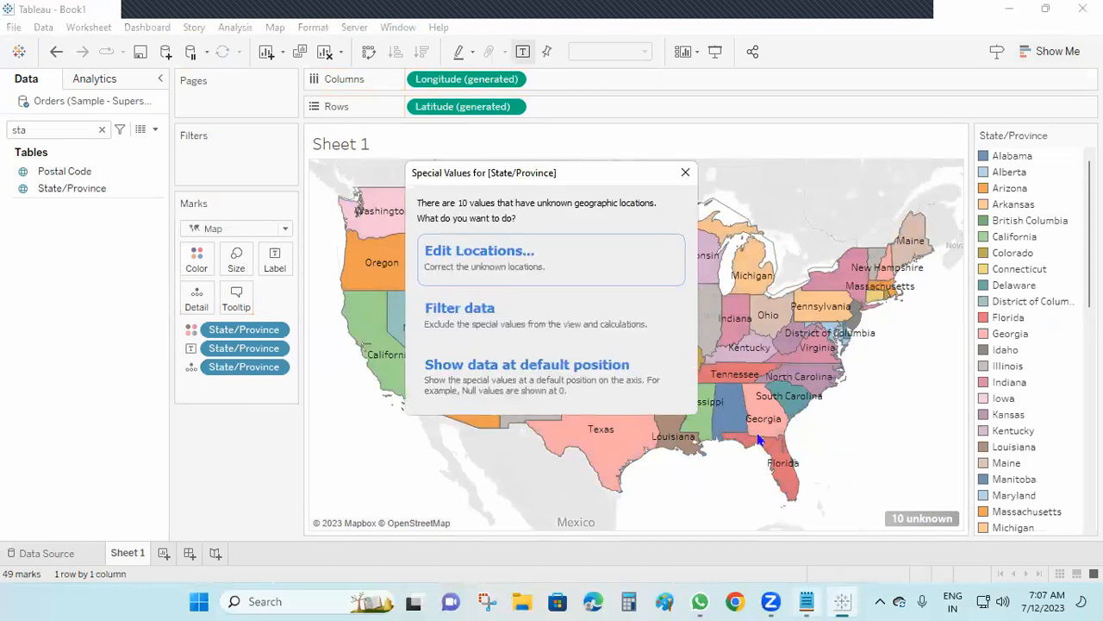
{"action": "left_click", "coordinate": [480, 256]}
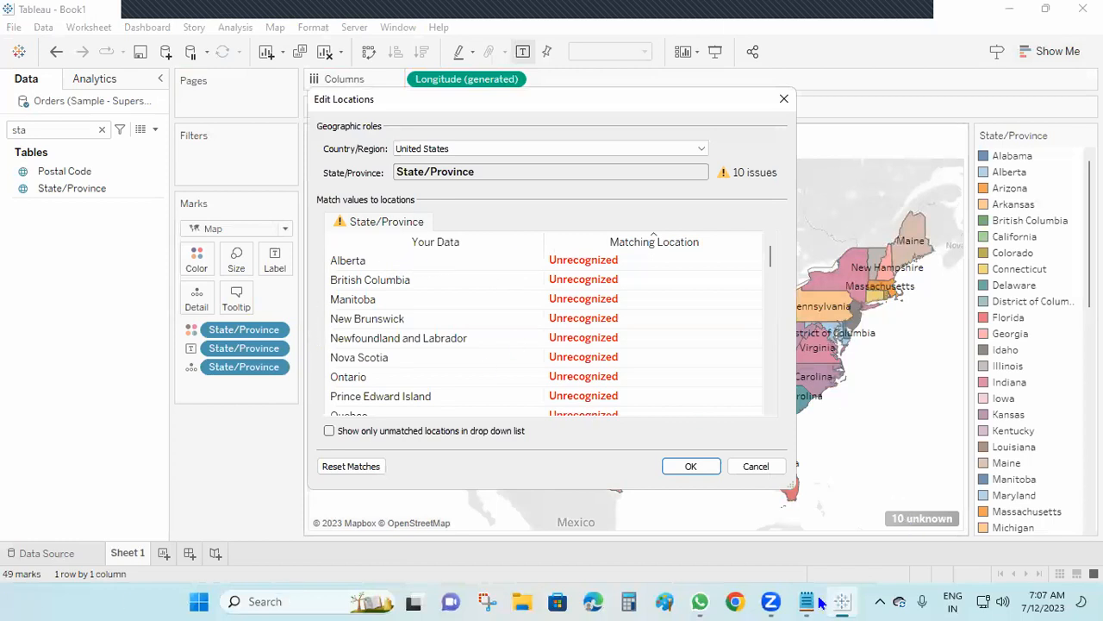
{"action": "left_click", "coordinate": [585, 261]}
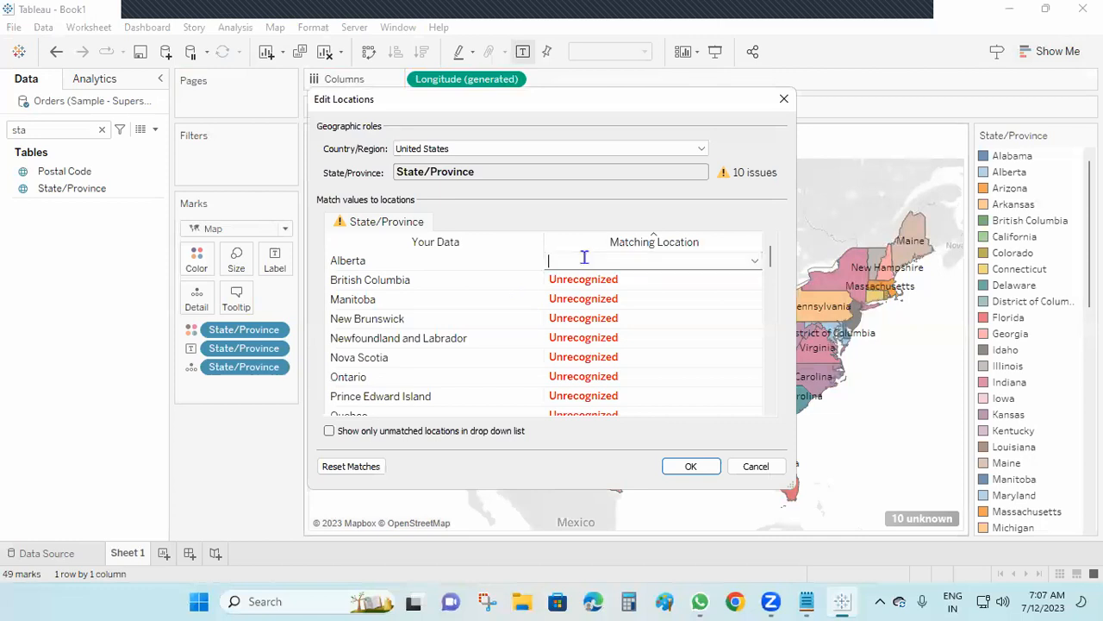
{"action": "left_click", "coordinate": [755, 261]}
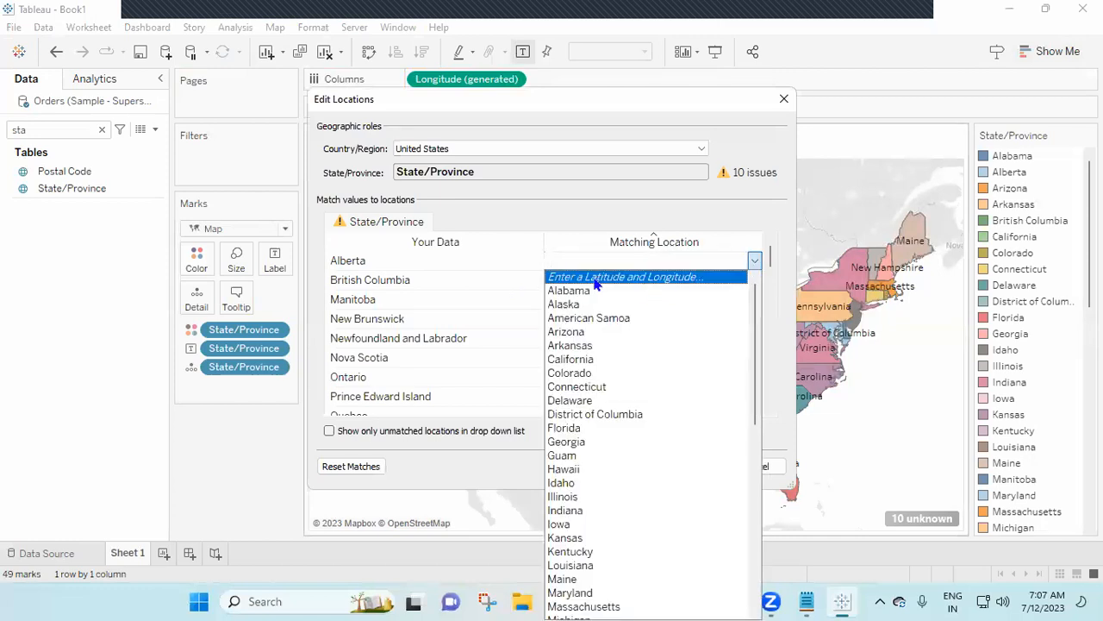
{"action": "left_click", "coordinate": [662, 279]}
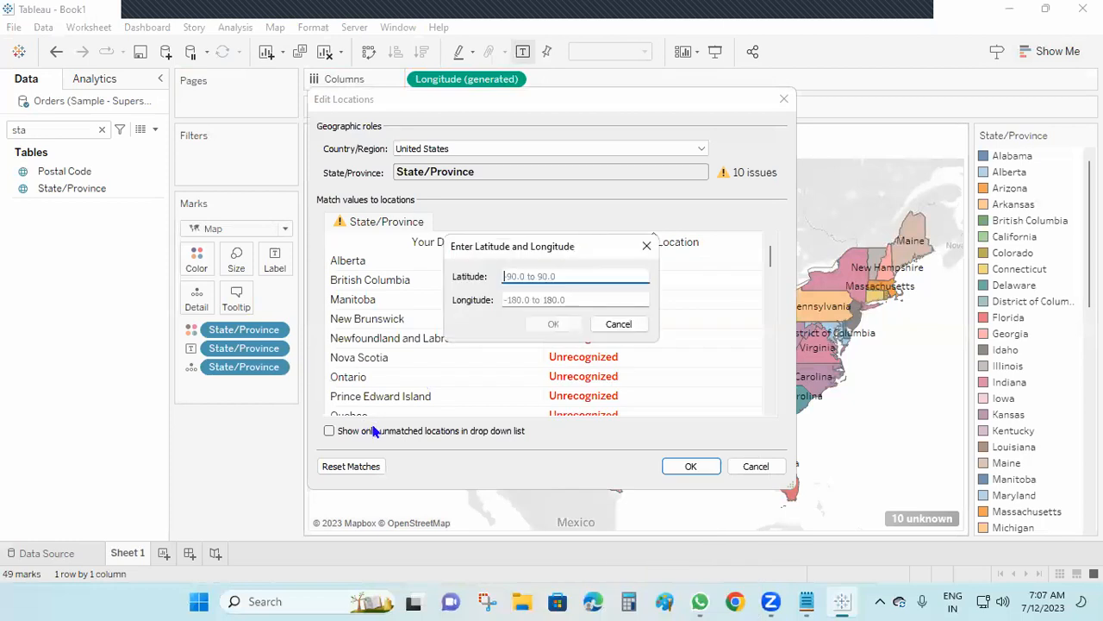
{"action": "left_click", "coordinate": [618, 324]}
{"action": "left_click", "coordinate": [354, 267]}
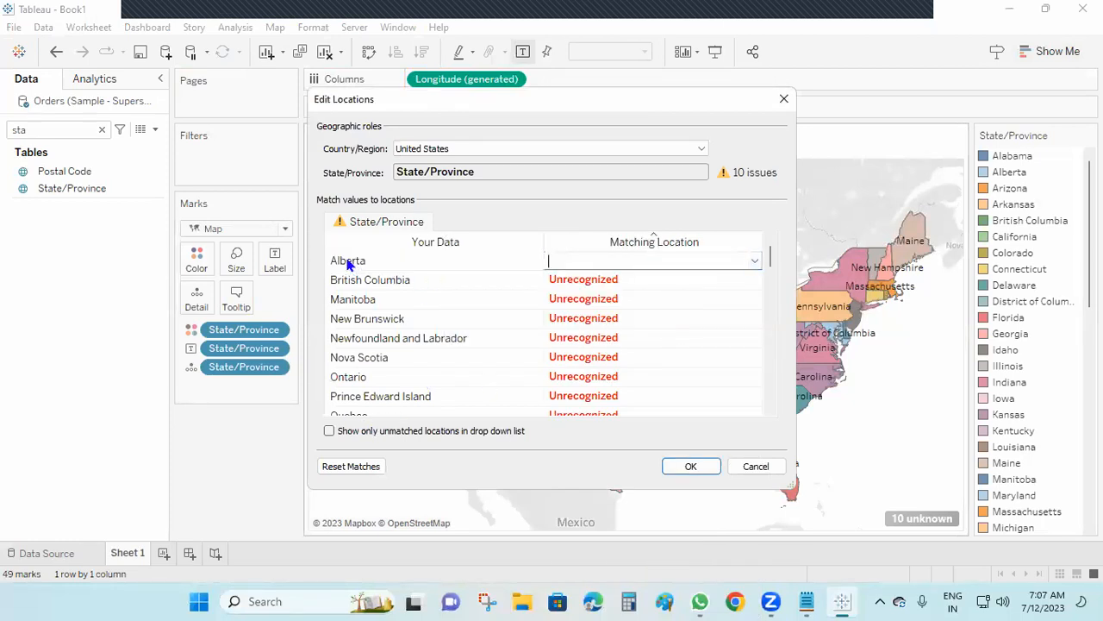
Switch to Google Chrome, search for "alberta latitude and longitude coordinates" and copy the latitude 53.9333
{"action": "left_click", "coordinate": [738, 602]}
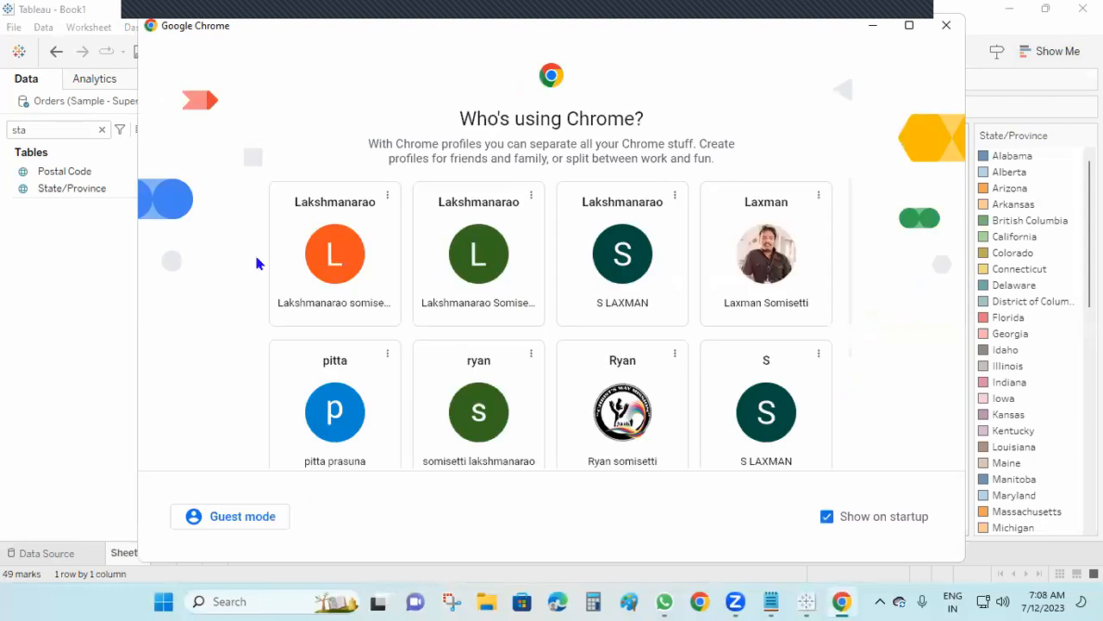
{"action": "left_click", "coordinate": [327, 278]}
{"action": "left_click", "coordinate": [216, 43]}
{"action": "type", "text": "a"}
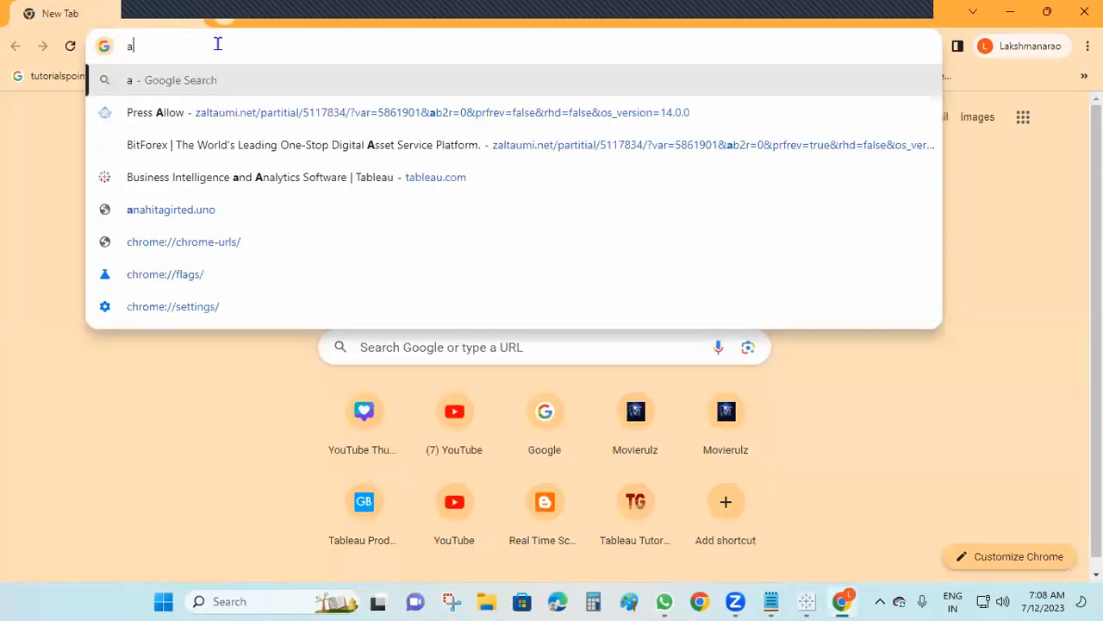
{"action": "type", "text": "lbert"}
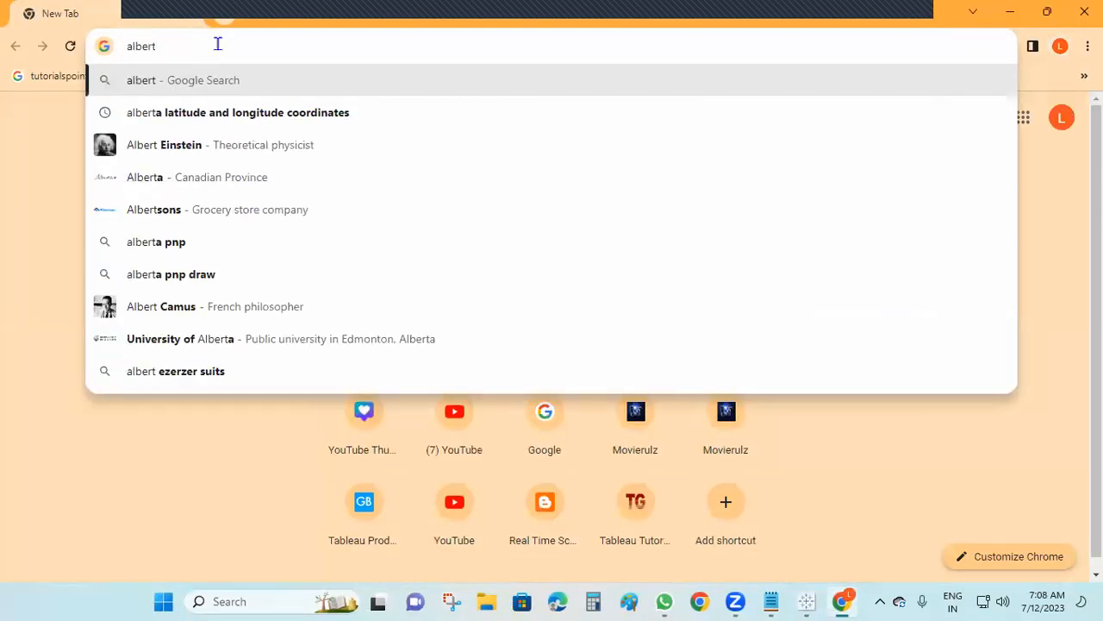
{"action": "left_click", "coordinate": [315, 113]}
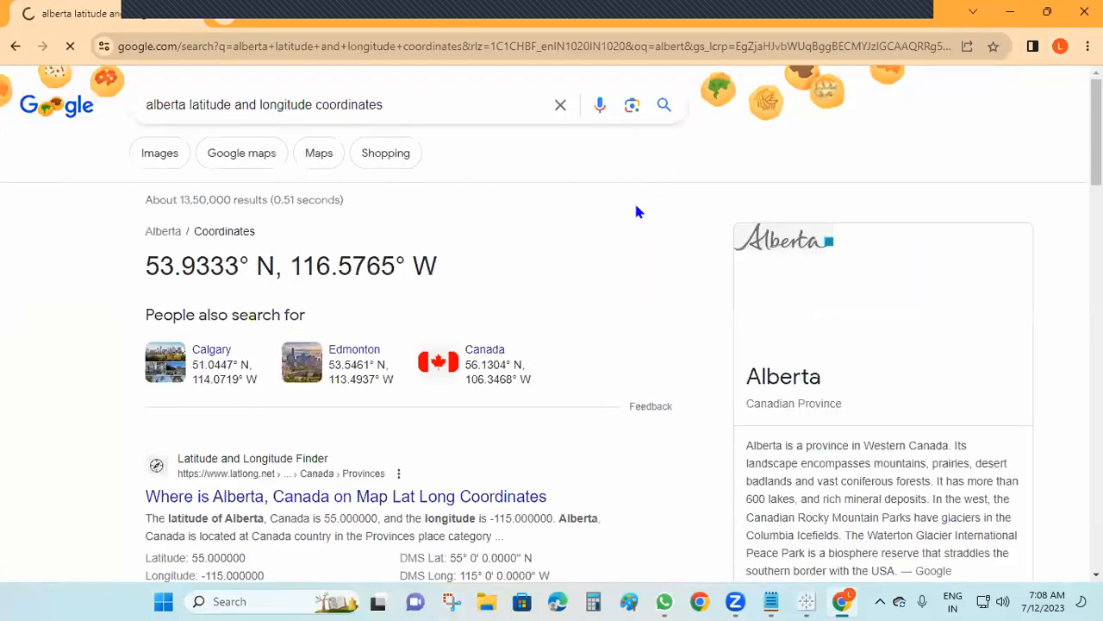
{"action": "left_click_drag", "start_coordinate": [240, 266], "coordinate": [138, 276]}
{"action": "key", "text": "ctrl+c"}
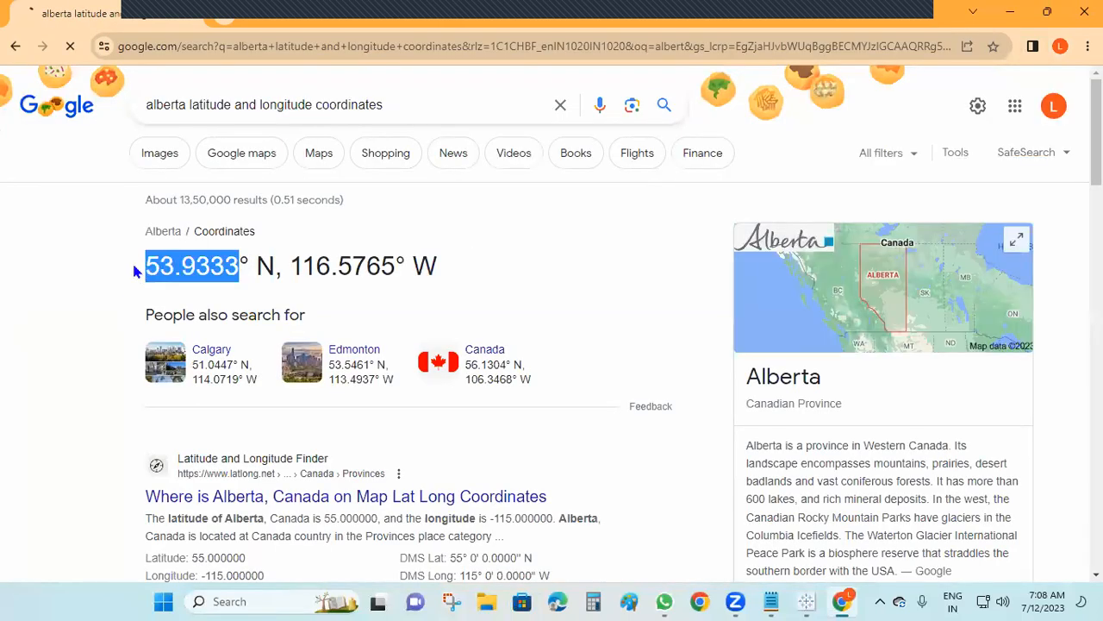
Switch back to Tableau and open the latitude and longitude entry for Alberta's matching location
{"action": "left_click", "coordinate": [811, 553]}
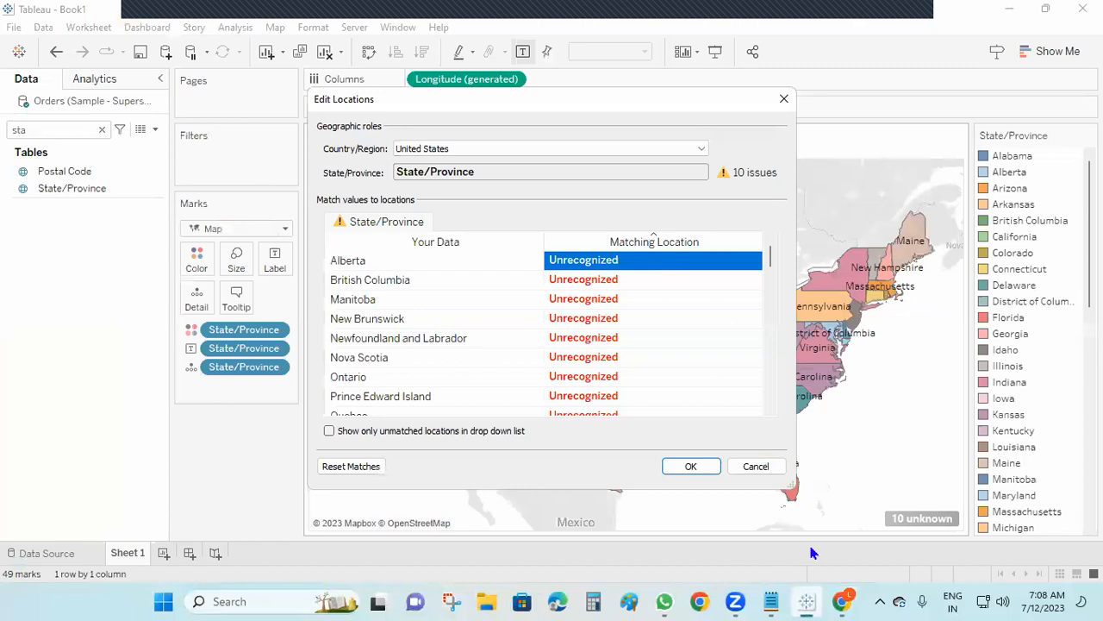
{"action": "left_click", "coordinate": [724, 262]}
{"action": "left_click", "coordinate": [756, 260]}
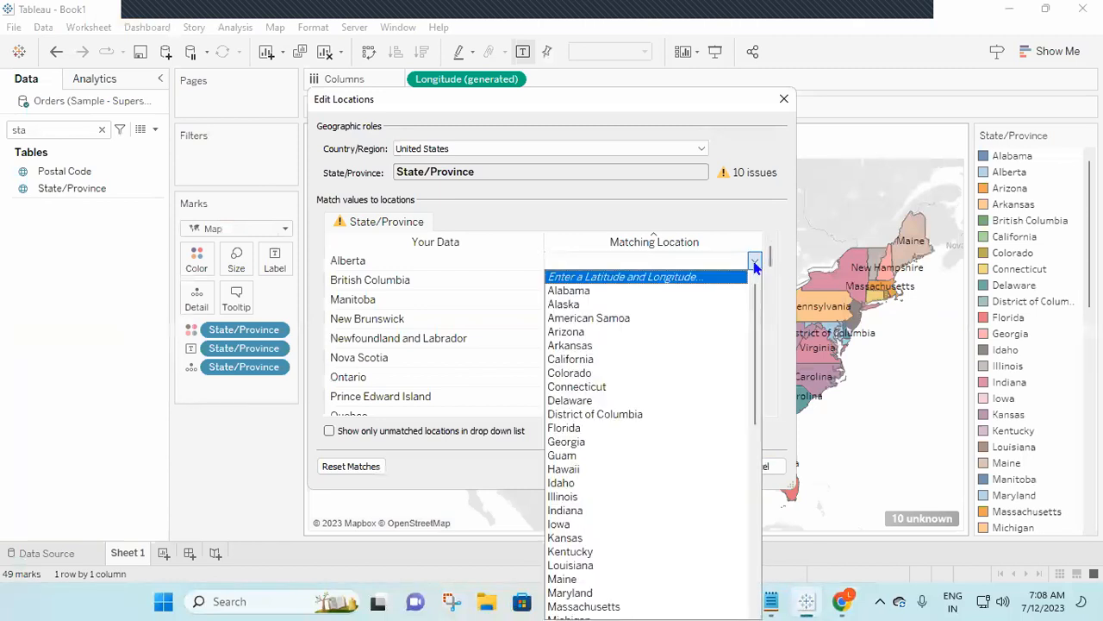
{"action": "left_click", "coordinate": [668, 274]}
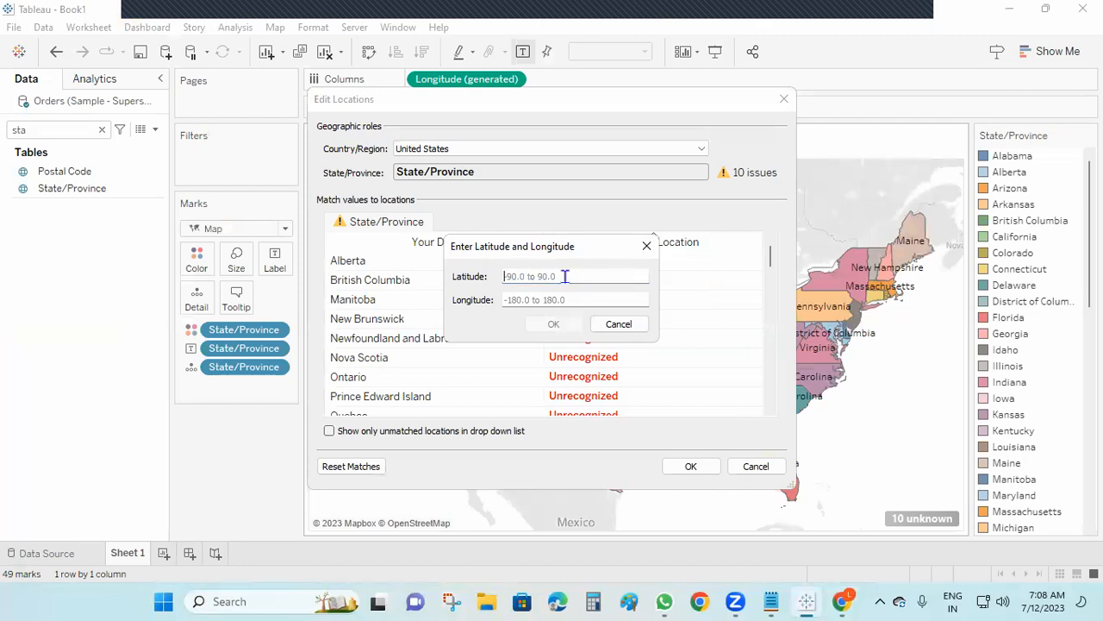
Return to Chrome, block the location request, select Alberta's latitude again and enter 53.9333 as the latitude in Tableau
{"action": "left_click", "coordinate": [841, 601]}
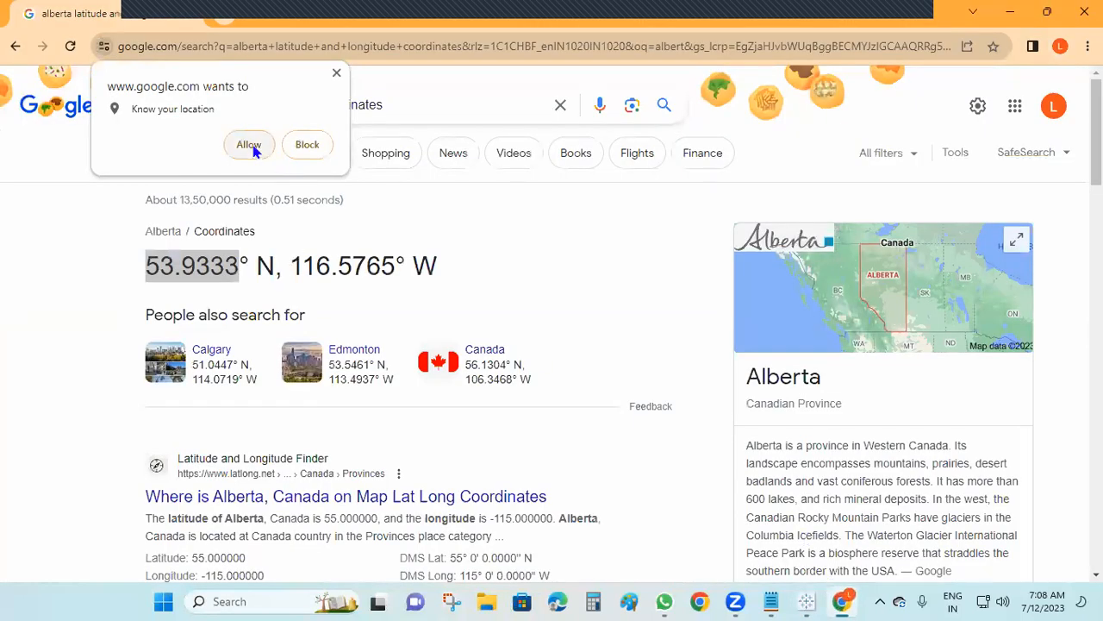
{"action": "left_click", "coordinate": [308, 143]}
{"action": "left_click_drag", "start_coordinate": [233, 264], "coordinate": [141, 268]}
{"action": "left_click", "coordinate": [216, 298]}
{"action": "left_click_drag", "start_coordinate": [239, 262], "coordinate": [126, 272]}
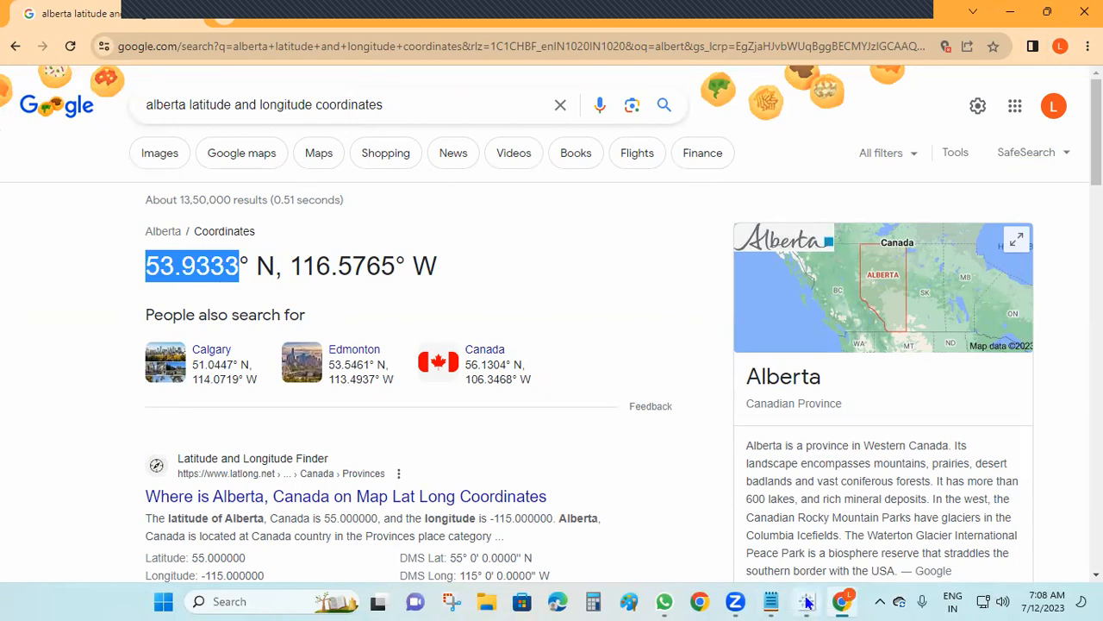
{"action": "key", "text": "ctrl+v"}
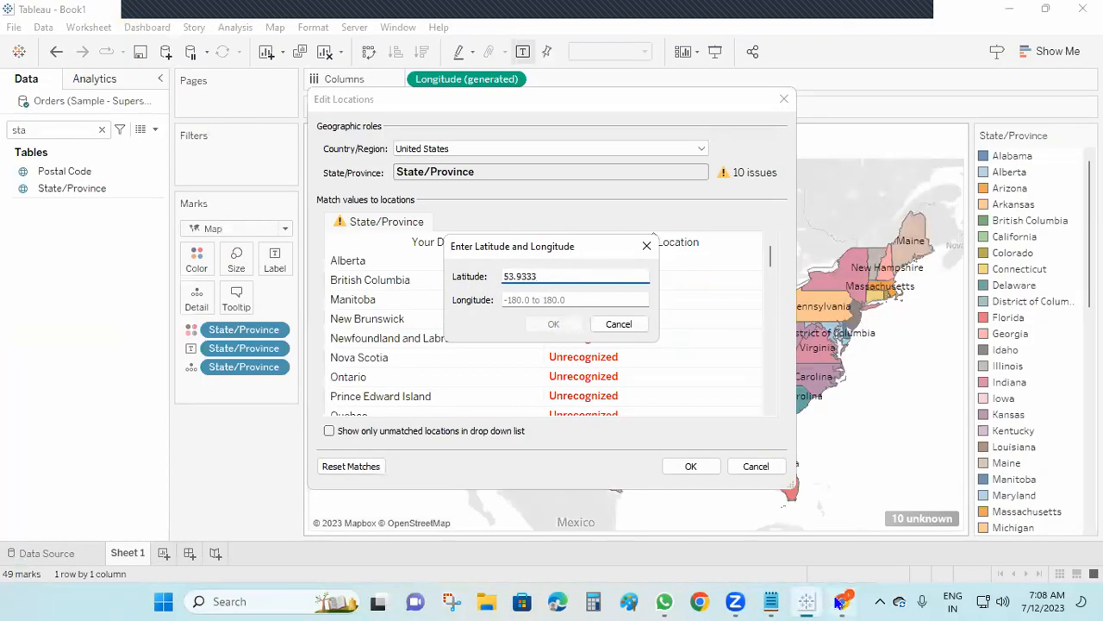
Copy Alberta's longitude 116.5765 from Chrome into the longitude value in Tableau and apply the edited locations
{"action": "left_click", "coordinate": [840, 601]}
{"action": "left_click_drag", "start_coordinate": [394, 269], "coordinate": [290, 266]}
{"action": "key", "text": "ctrl+c"}
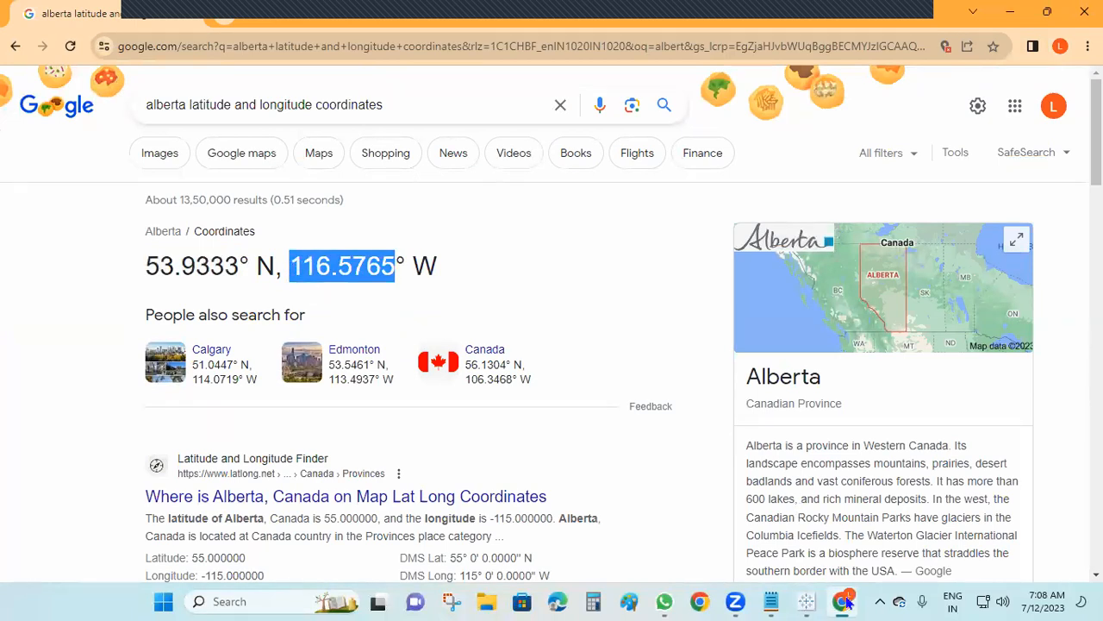
{"action": "left_click", "coordinate": [806, 602]}
{"action": "left_click", "coordinate": [559, 301]}
{"action": "key", "text": "ctrl+v"}
{"action": "left_click", "coordinate": [554, 325]}
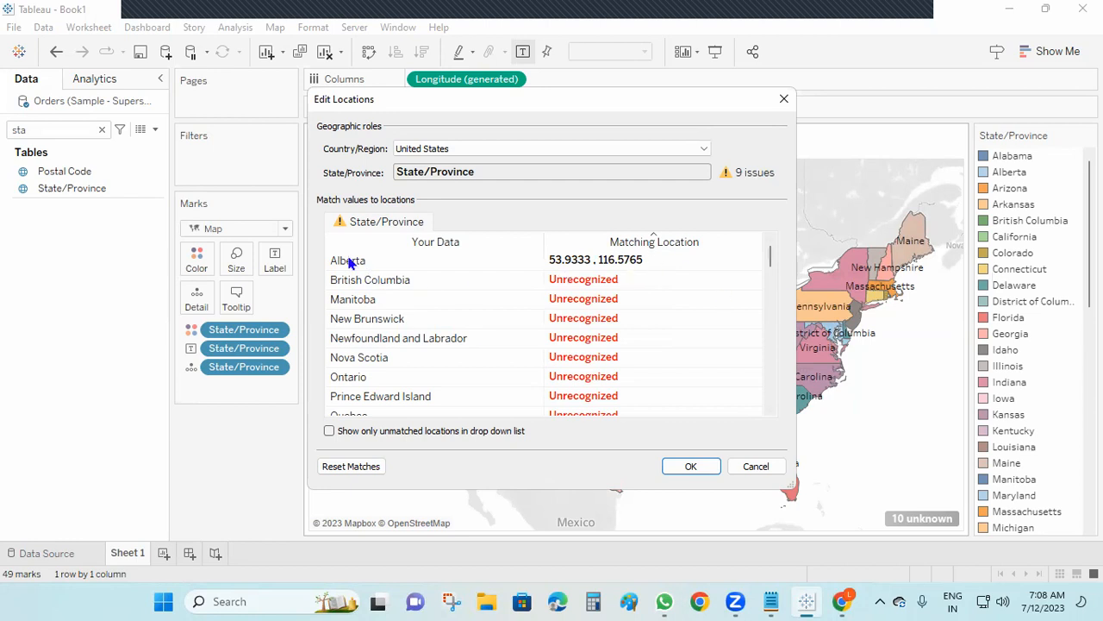
{"action": "left_click", "coordinate": [685, 463]}
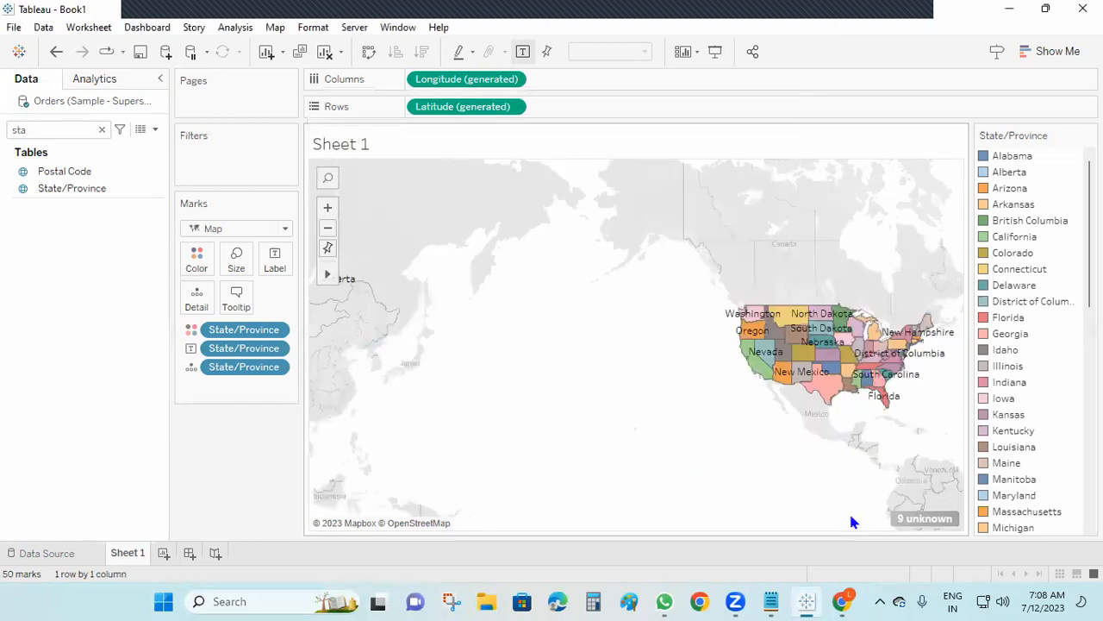
Open the location editor for the map's unknown values and select Ontario's matching location
{"action": "left_click", "coordinate": [925, 519]}
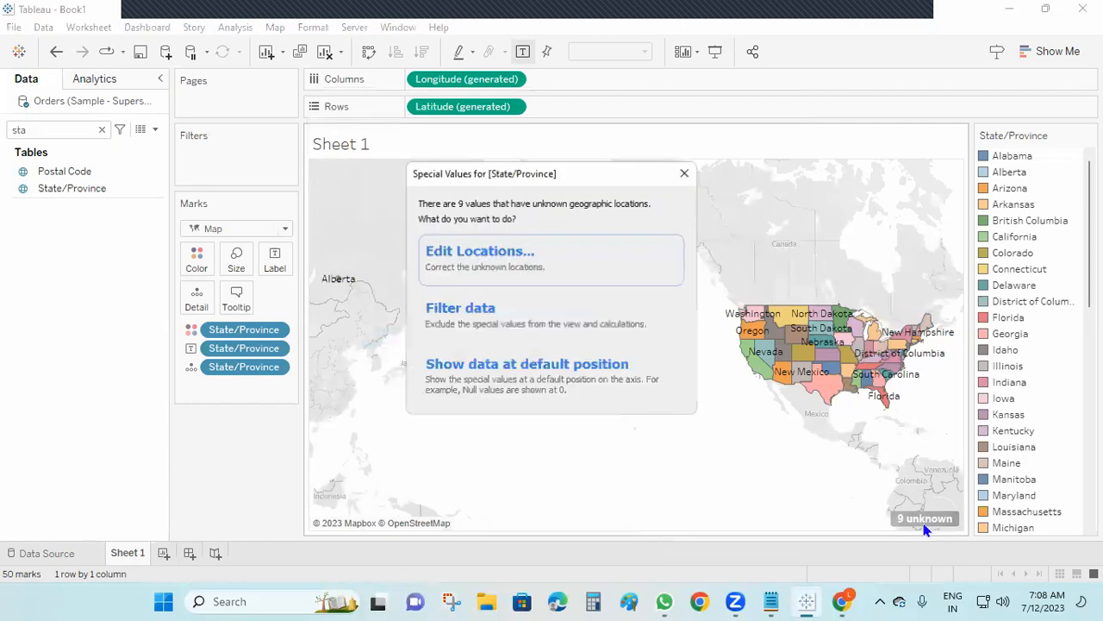
{"action": "left_click", "coordinate": [561, 278]}
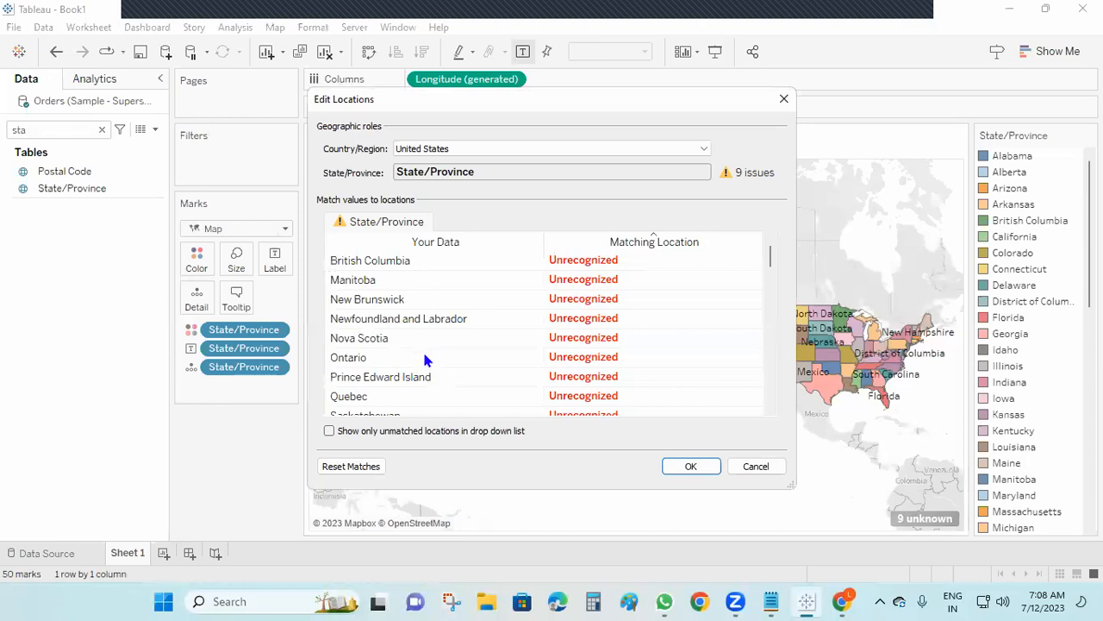
{"action": "scroll", "coordinate": [375, 347], "scroll_direction": "down", "scroll_amount": 1}
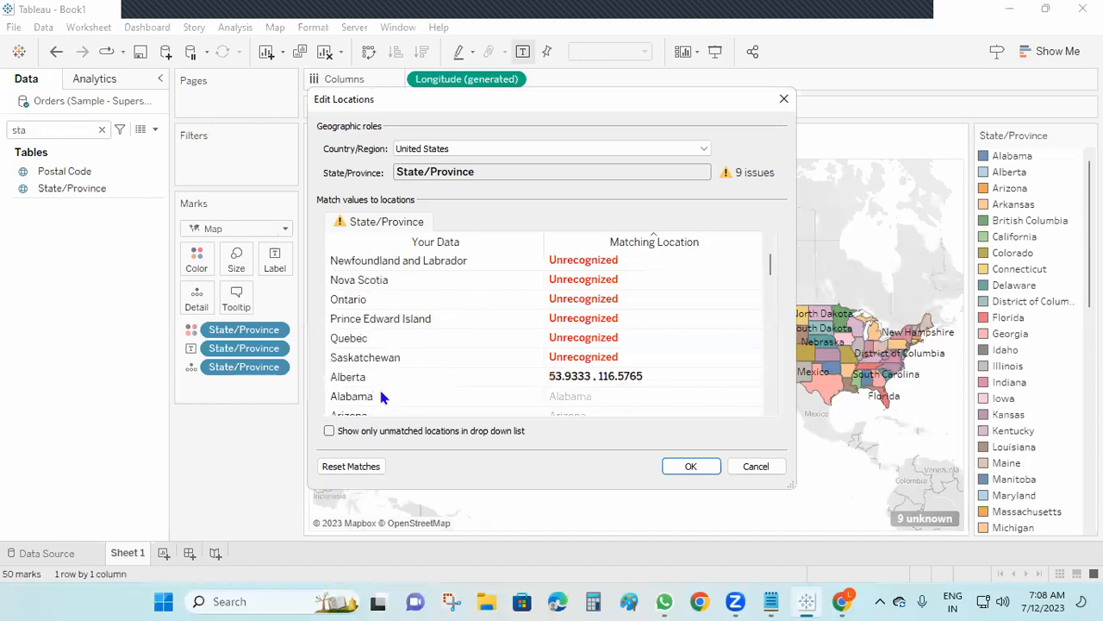
{"action": "left_click", "coordinate": [352, 300]}
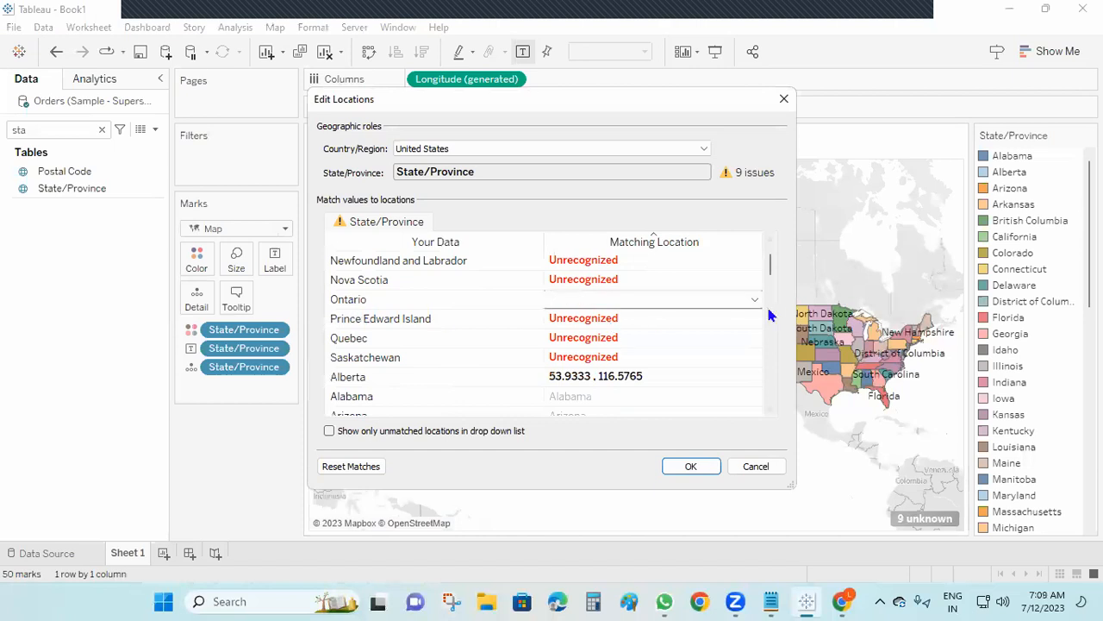
Switch to Google Chrome, search for "ottawa ontario latitude and longitude coordinates" and select the latitude 45.4215 for copying
{"action": "left_click", "coordinate": [700, 601]}
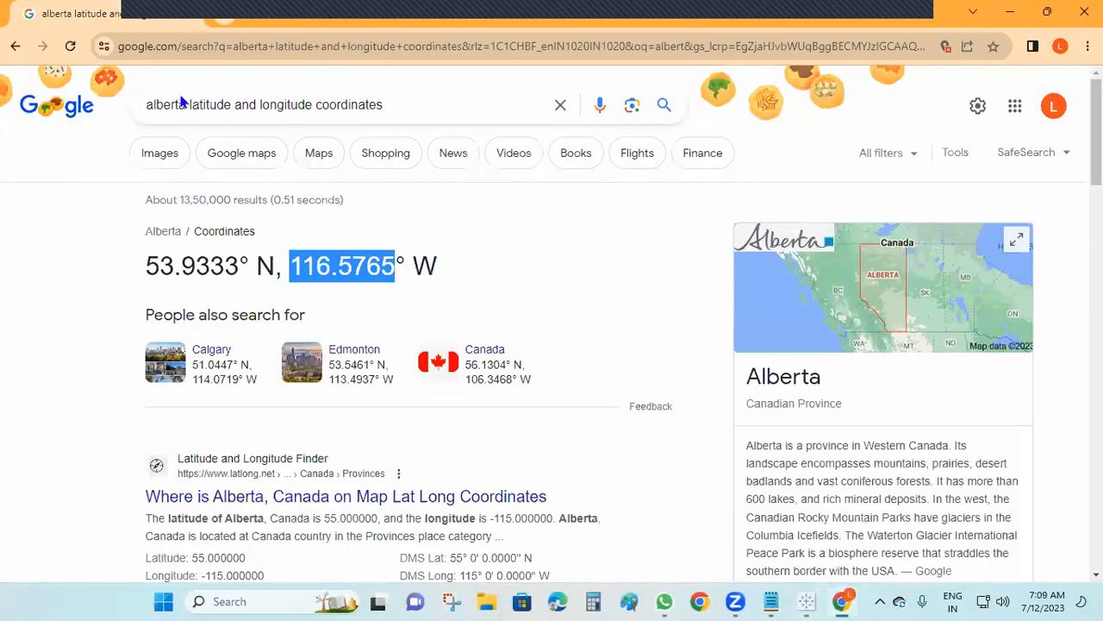
{"action": "left_click_drag", "start_coordinate": [186, 105], "coordinate": [109, 112]}
{"action": "type", "text": "ontaria"}
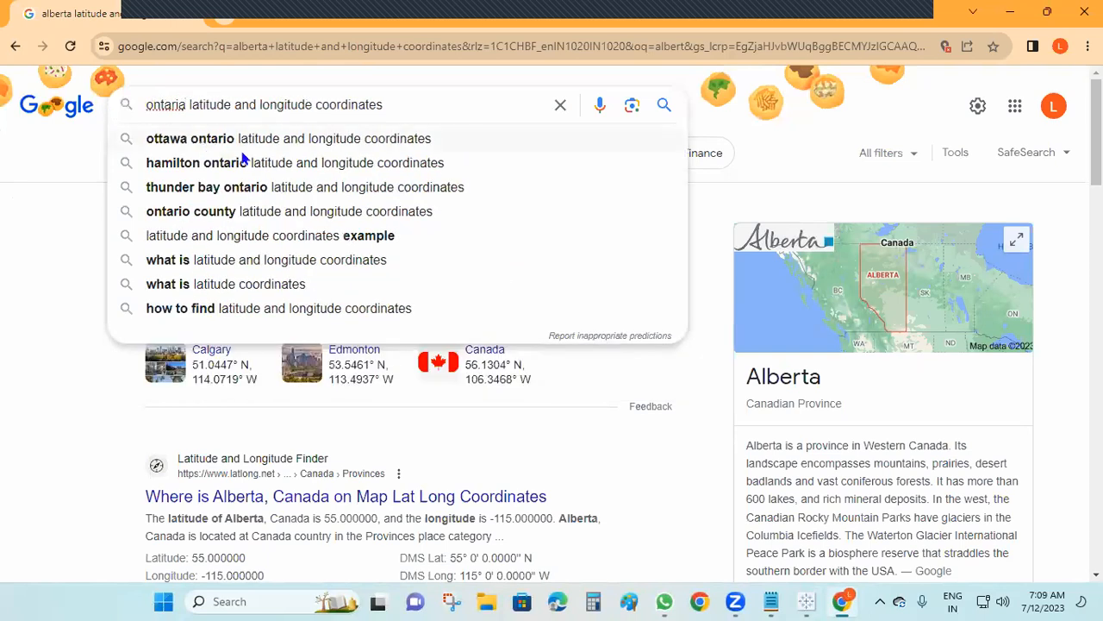
{"action": "left_click", "coordinate": [354, 147]}
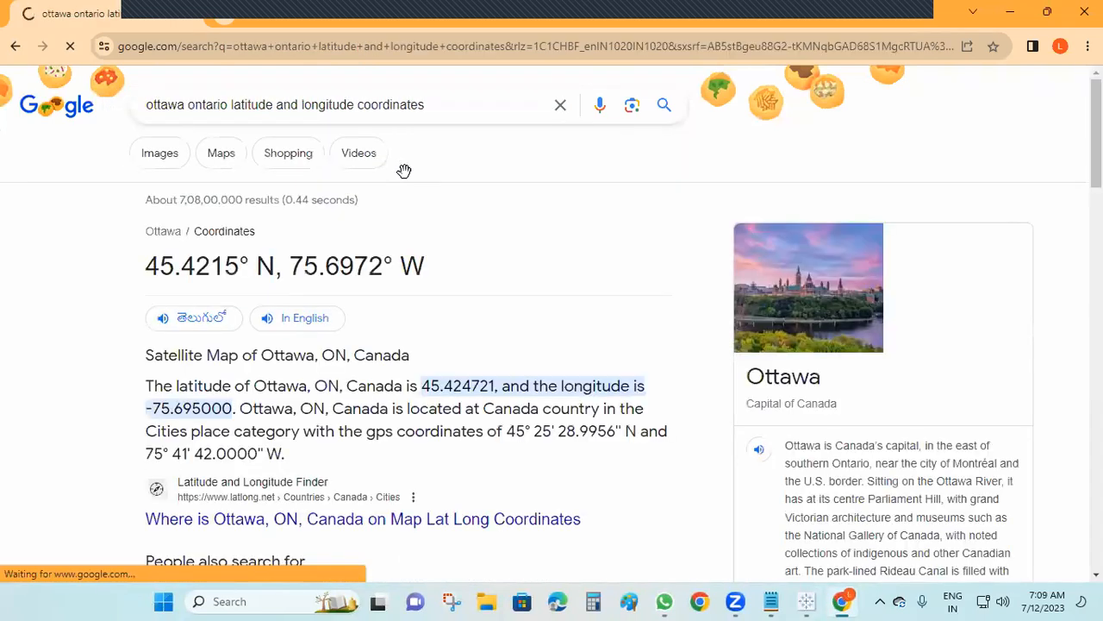
{"action": "double_click", "coordinate": [173, 267]}
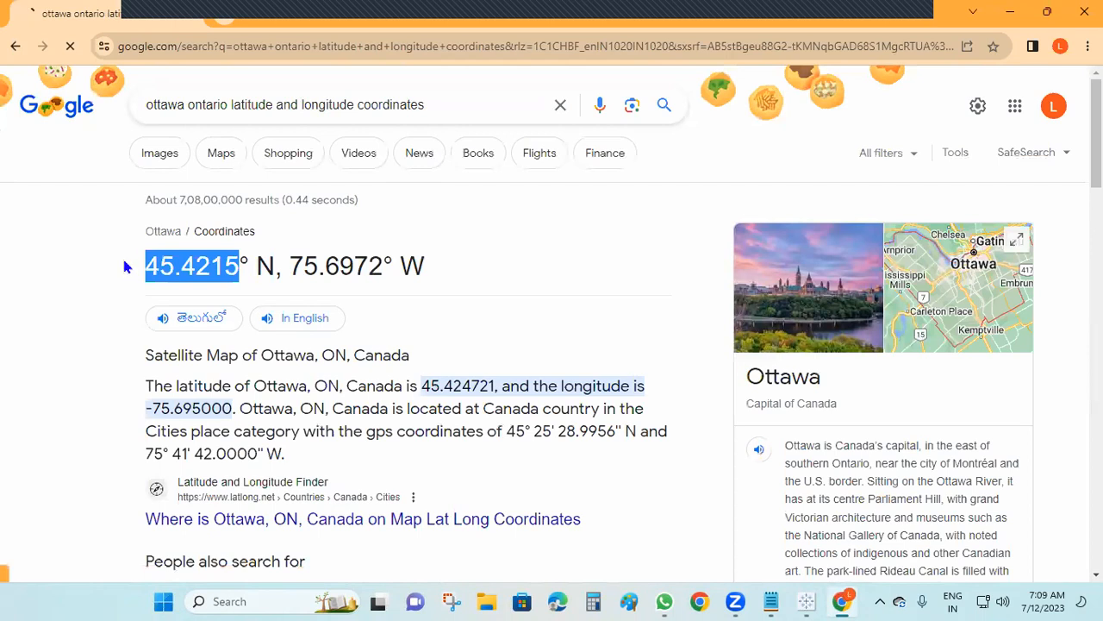
Return to Tableau, open the latitude and longitude entry for Ontario and set the latitude to 45.4215
{"action": "left_click", "coordinate": [809, 602]}
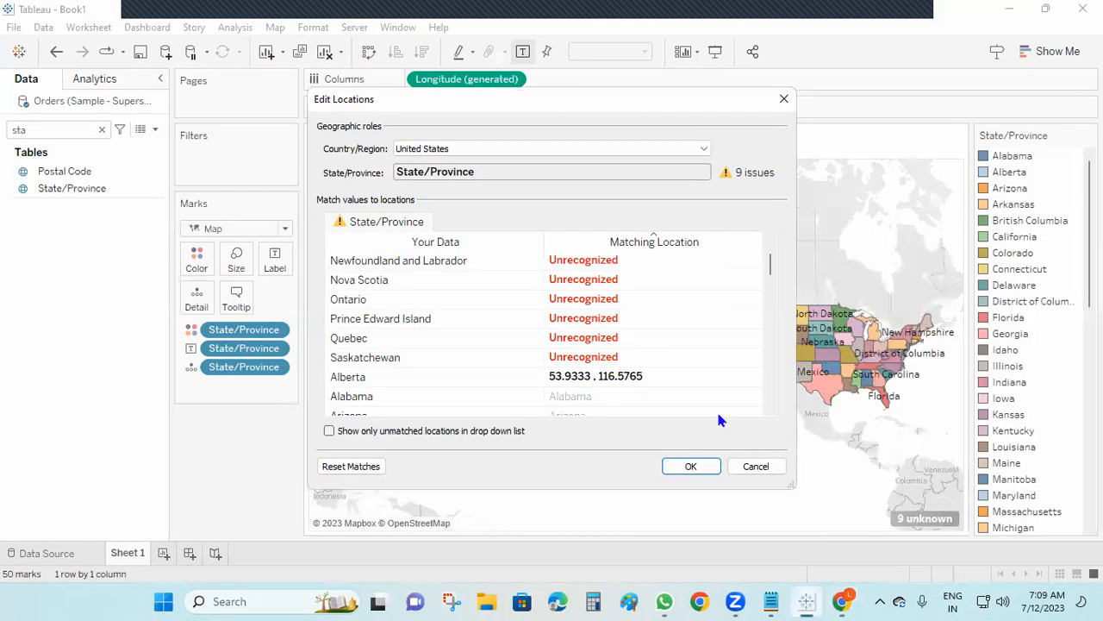
{"action": "left_click", "coordinate": [655, 302]}
{"action": "left_click", "coordinate": [750, 303]}
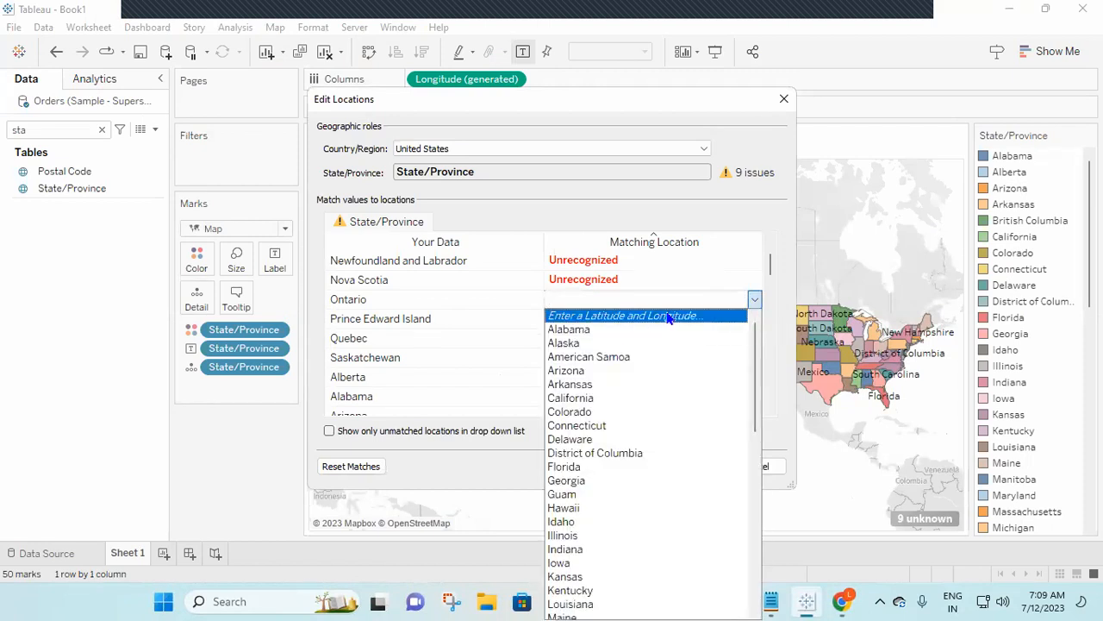
{"action": "left_click", "coordinate": [671, 314]}
{"action": "type", "text": "45.4215"}
{"action": "left_click", "coordinate": [565, 299]}
Copy the longitude 75.6972 from Chrome into Ontario's longitude value in Tableau and apply the edited locations
{"action": "left_click", "coordinate": [840, 601]}
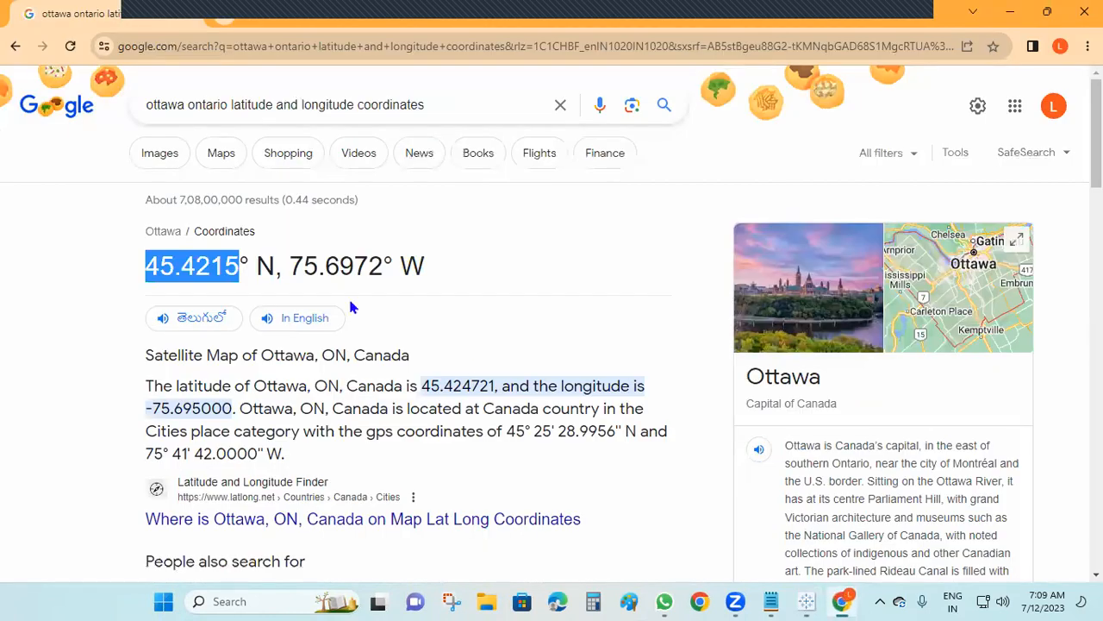
{"action": "left_click_drag", "start_coordinate": [382, 266], "coordinate": [290, 267]}
{"action": "key", "text": "ctrl+c"}
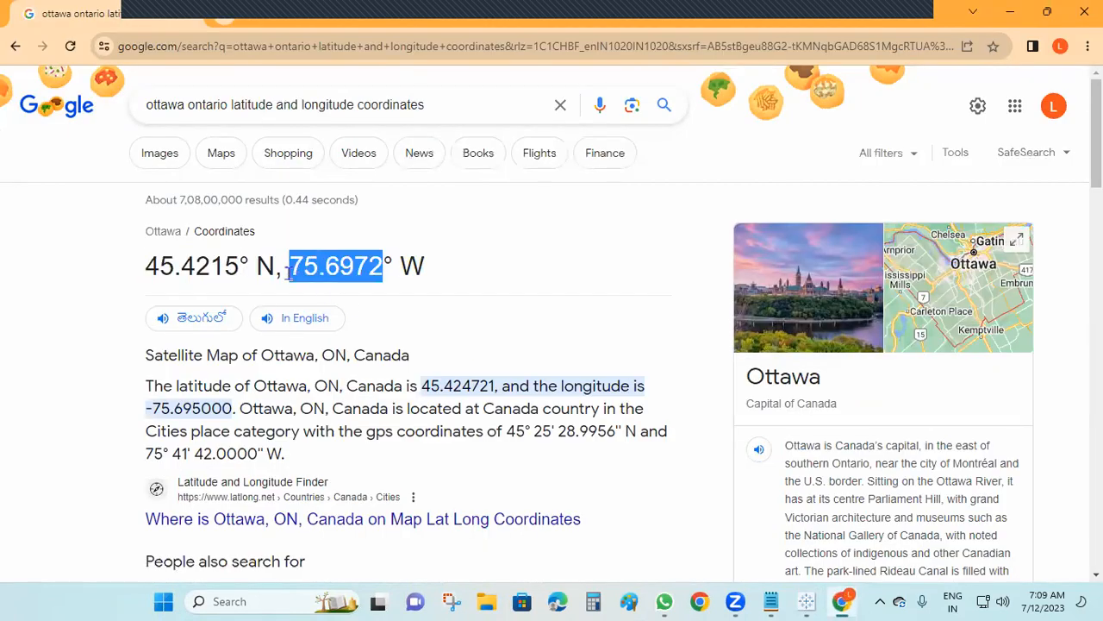
{"action": "left_click", "coordinate": [806, 601]}
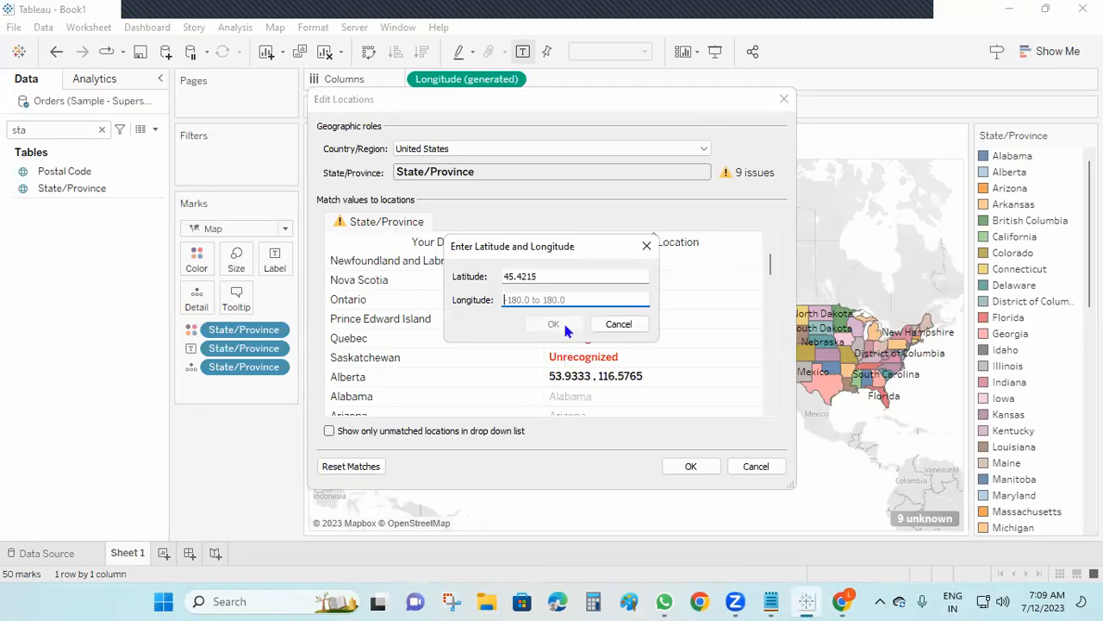
{"action": "key", "text": "ctrl+v"}
{"action": "left_click", "coordinate": [554, 323]}
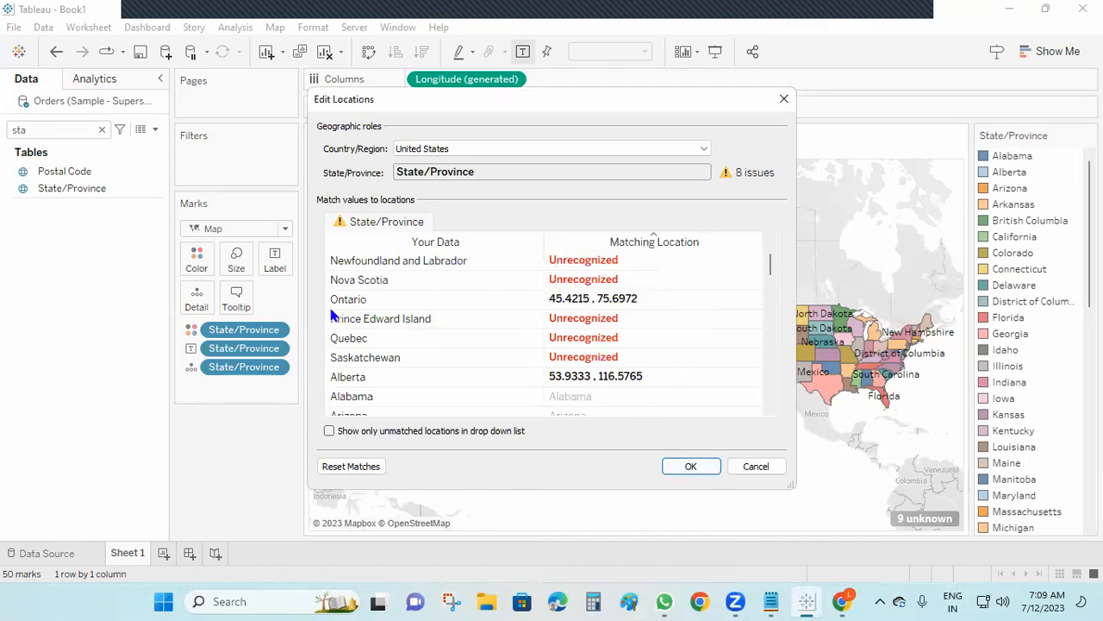
{"action": "left_click", "coordinate": [691, 467]}
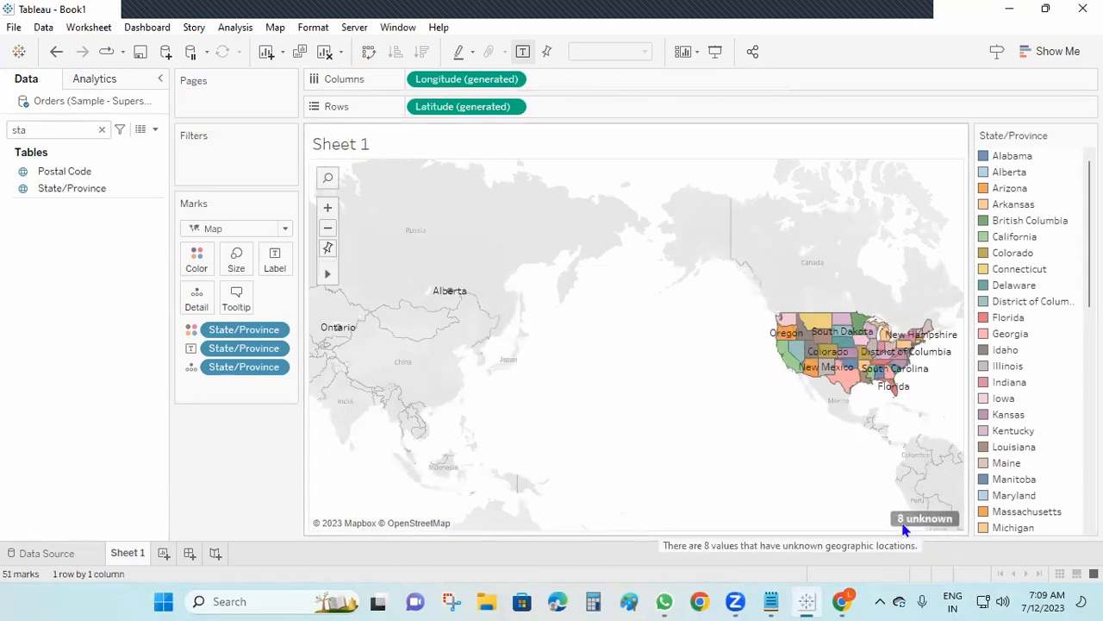
Hide the State/Province color legend card on Sheet 1
{"action": "mouse_move", "coordinate": [840, 601]}
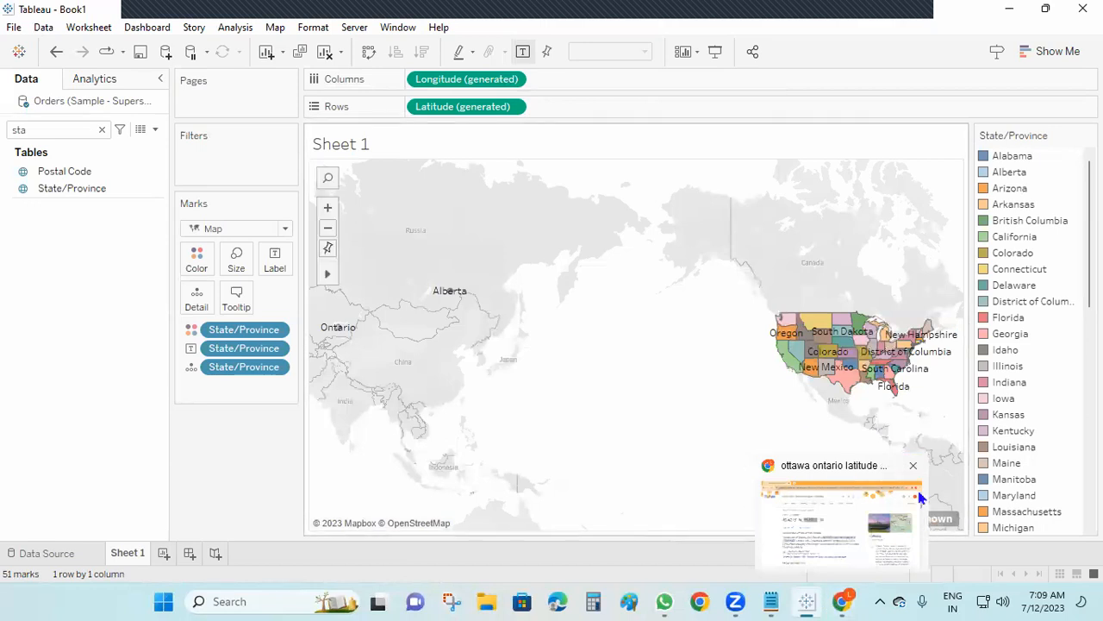
{"action": "left_click", "coordinate": [1090, 135]}
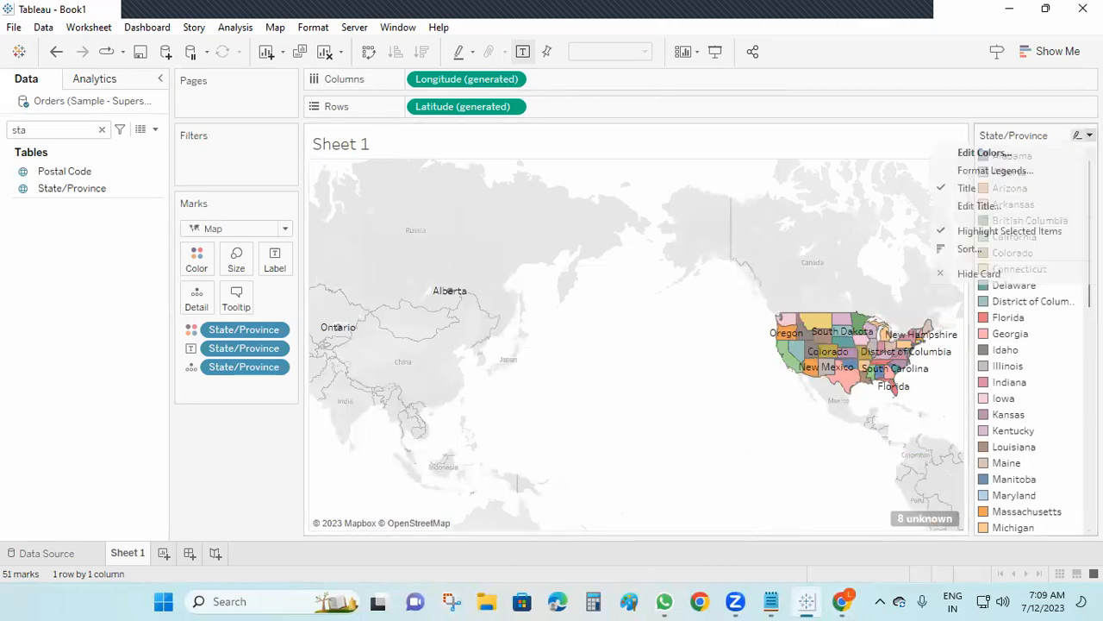
{"action": "left_click", "coordinate": [1008, 274]}
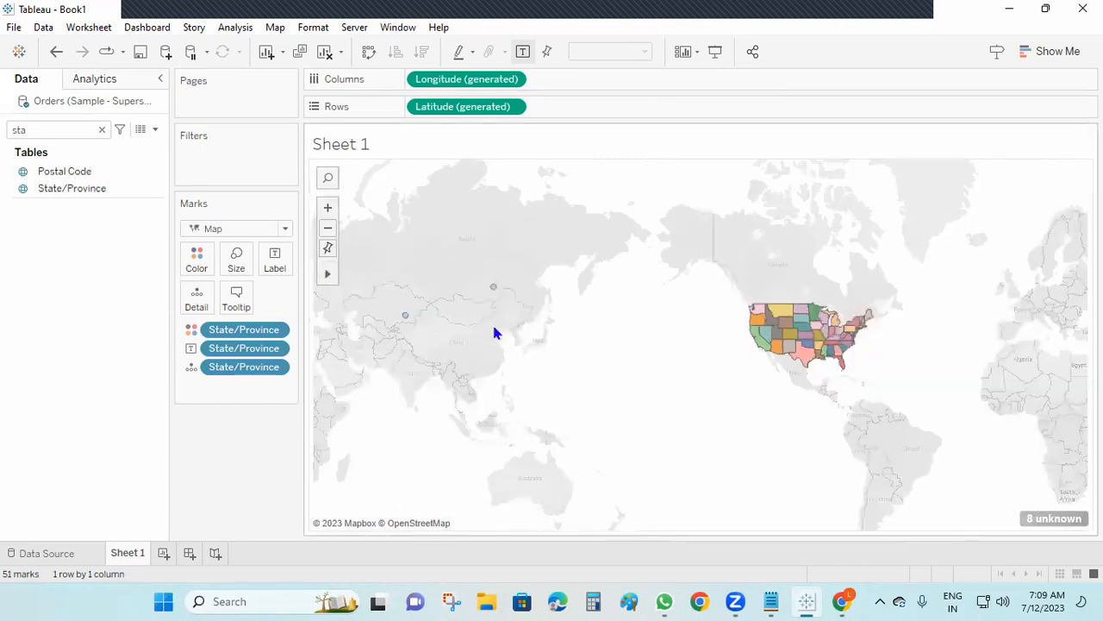
Pan the Sheet 1 map with the Pan tool and zoom in to center it on the colored United States
{"action": "mouse_move", "coordinate": [331, 283]}
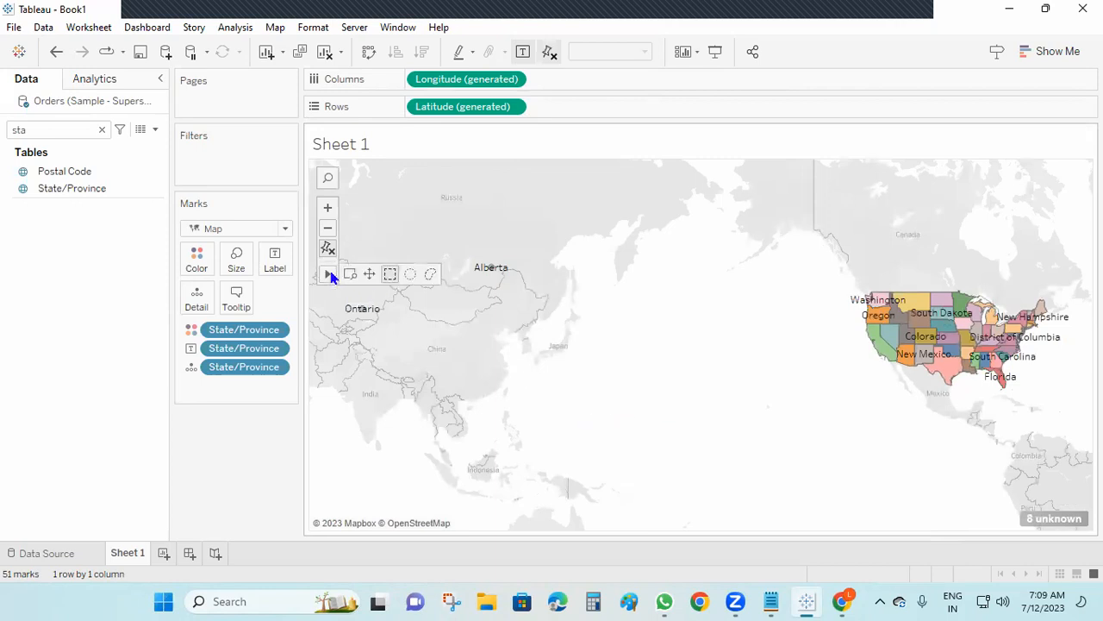
{"action": "left_click", "coordinate": [368, 274]}
{"action": "left_click_drag", "start_coordinate": [523, 333], "coordinate": [220, 285]}
{"action": "scroll", "coordinate": [803, 331], "scroll_direction": "up", "scroll_amount": 3}
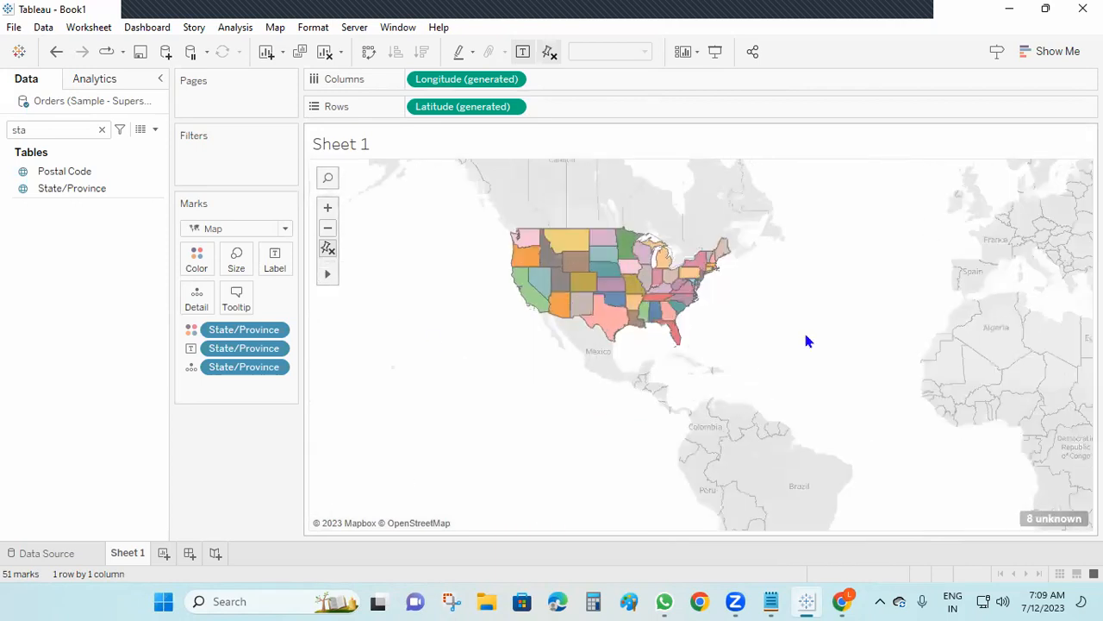
{"action": "scroll", "coordinate": [614, 430], "scroll_direction": "up", "scroll_amount": 1}
{"action": "scroll", "coordinate": [615, 435], "scroll_direction": "up", "scroll_amount": 1}
{"action": "scroll", "coordinate": [603, 466], "scroll_direction": "down", "scroll_amount": 2}
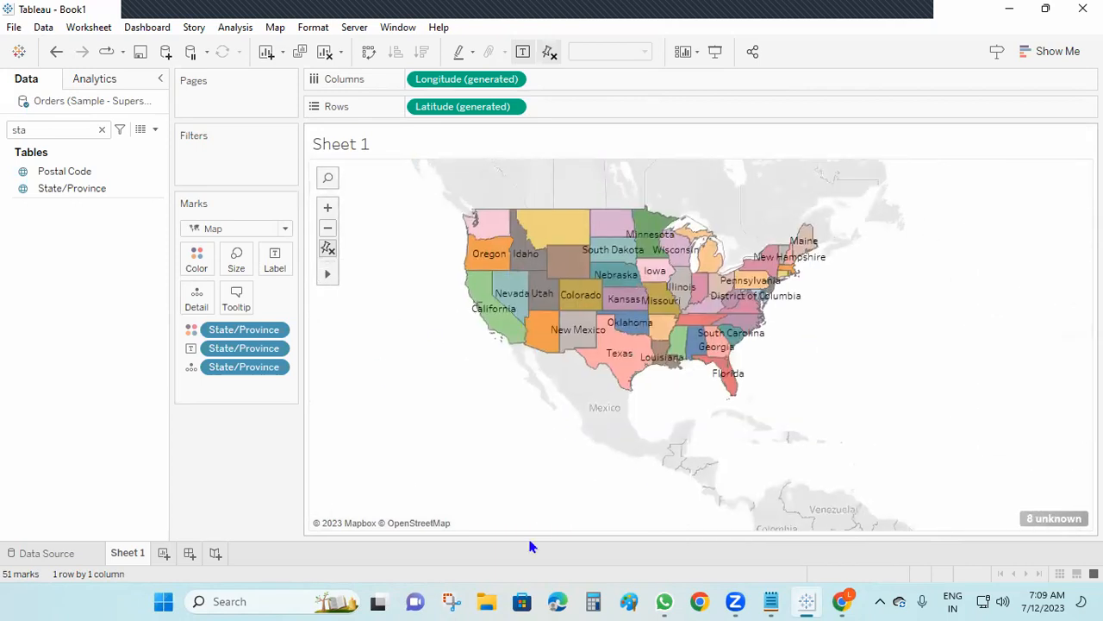
Create a new worksheet, search the data fields for "cou" and add Country/Region to Rows
{"action": "left_click", "coordinate": [163, 553]}
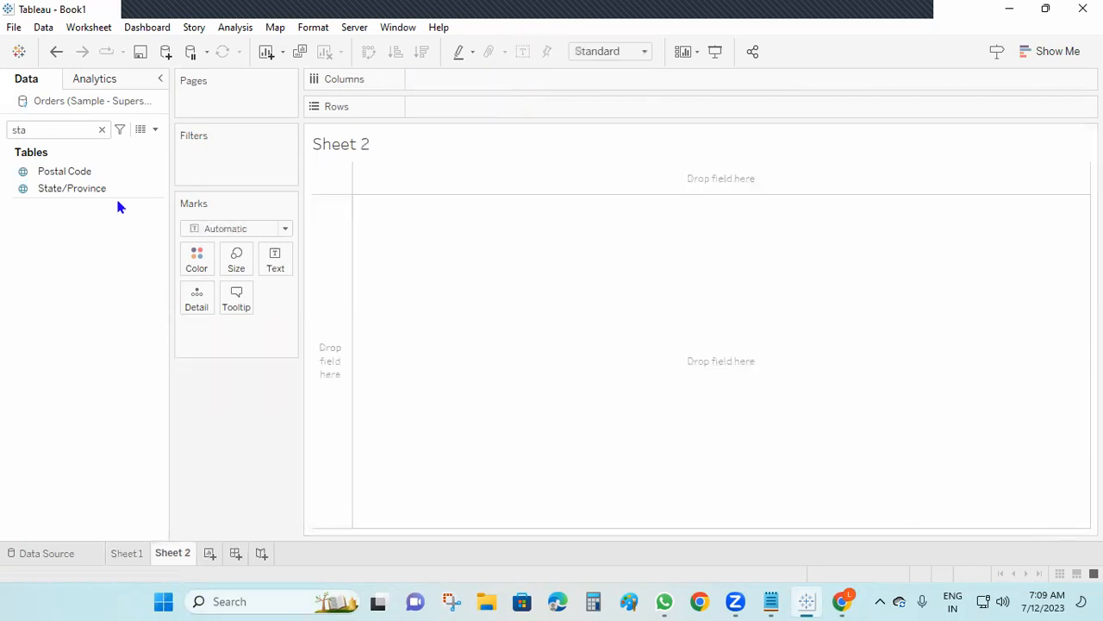
{"action": "left_click", "coordinate": [101, 130]}
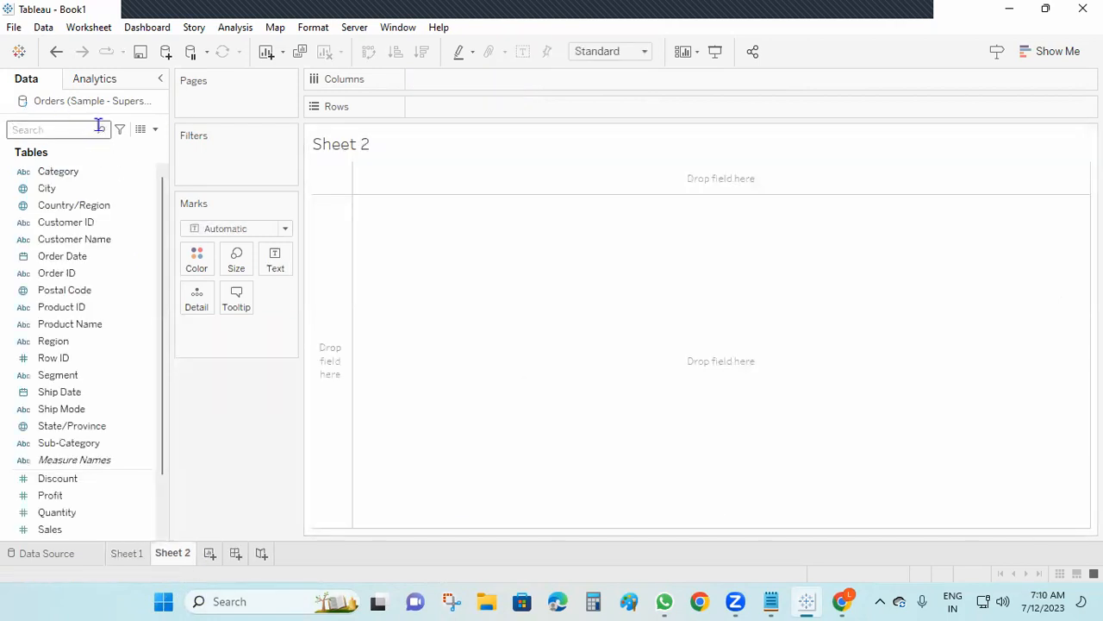
{"action": "type", "text": "cou"}
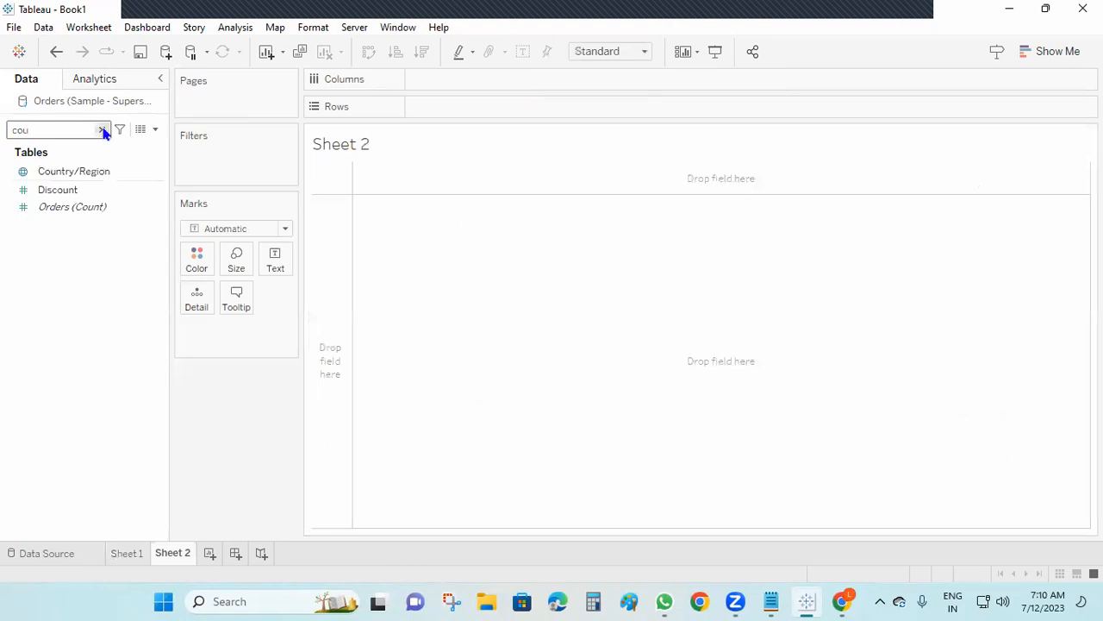
{"action": "left_click_drag", "start_coordinate": [81, 172], "coordinate": [482, 107]}
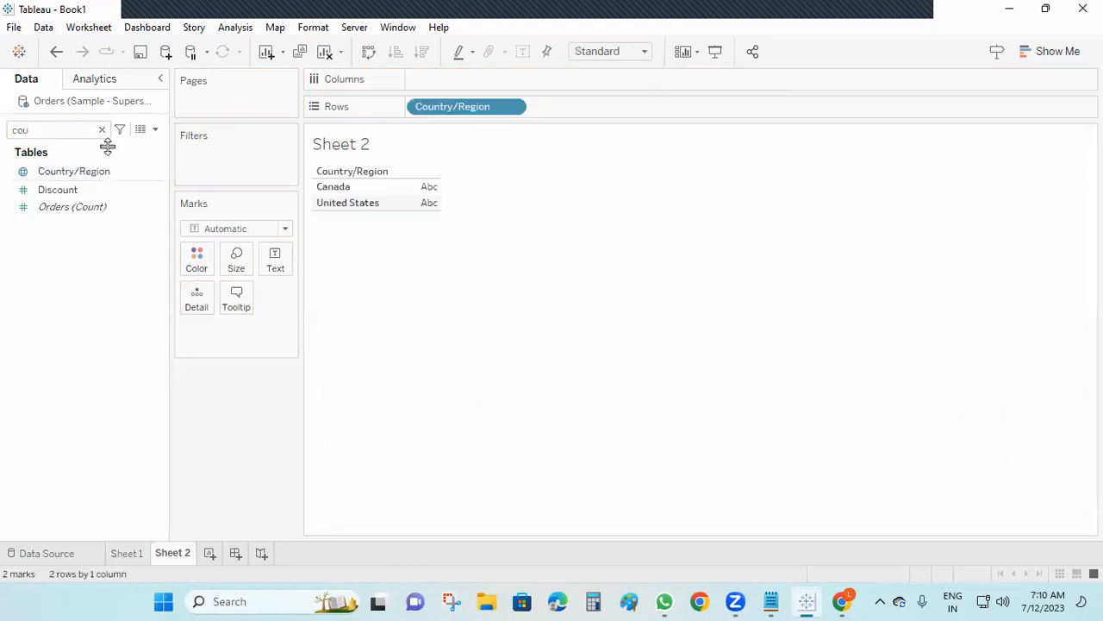
Search the data fields for "sta" and add State/Province to Rows after Country/Region
{"action": "key", "text": "BackSpace"}
{"action": "key", "text": "BackSpace"}
{"action": "key", "text": "BackSpace"}
{"action": "type", "text": "sat"}
{"action": "key", "text": "BackSpace"}
{"action": "key", "text": "BackSpace"}
{"action": "type", "text": "sta"}
{"action": "key", "text": "BackSpace"}
{"action": "key", "text": "BackSpace"}
{"action": "key", "text": "BackSpace"}
{"action": "type", "text": "ta"}
{"action": "left_click_drag", "start_coordinate": [90, 188], "coordinate": [595, 109]}
Search the data fields for "city" and add City to Rows after State/Province
{"action": "double_click", "coordinate": [53, 125]}
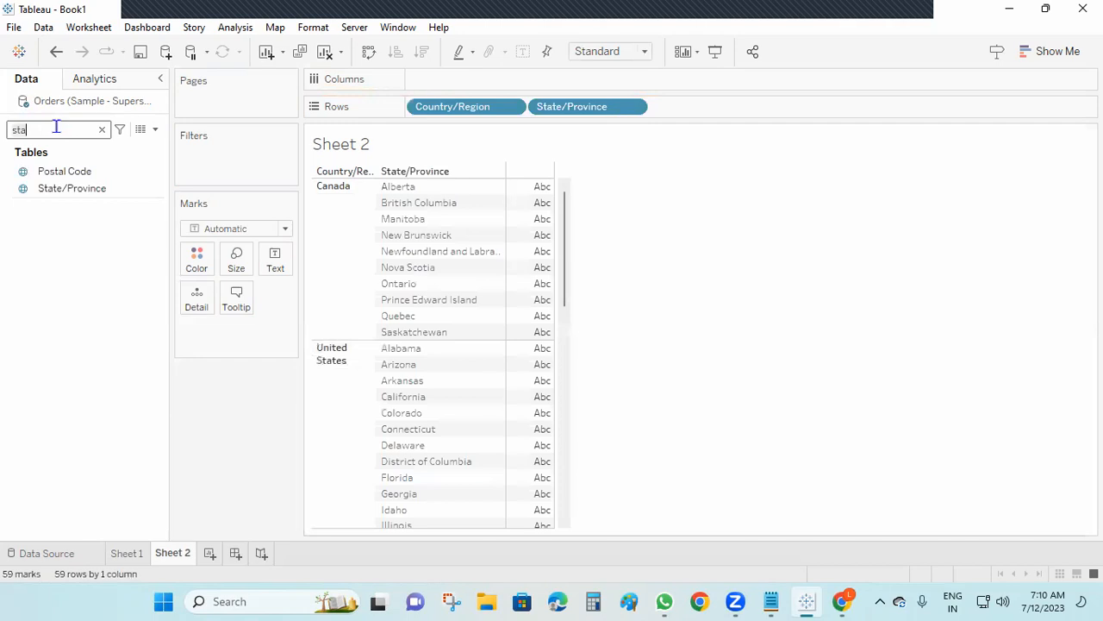
{"action": "key", "text": "BackSpace"}
{"action": "type", "text": "city"}
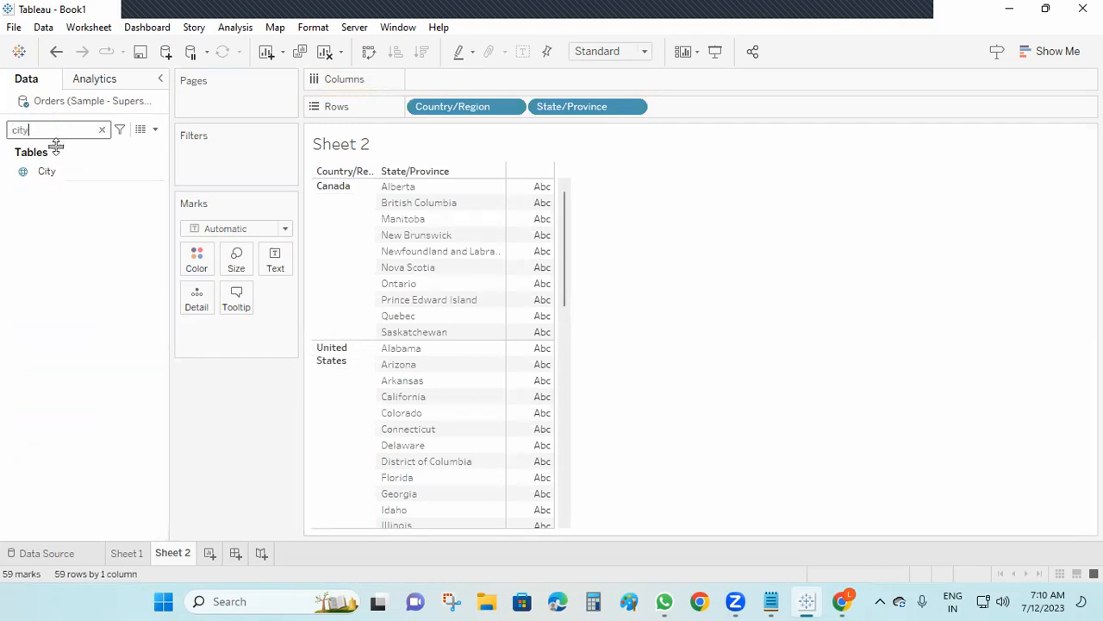
{"action": "left_click_drag", "start_coordinate": [52, 171], "coordinate": [682, 113]}
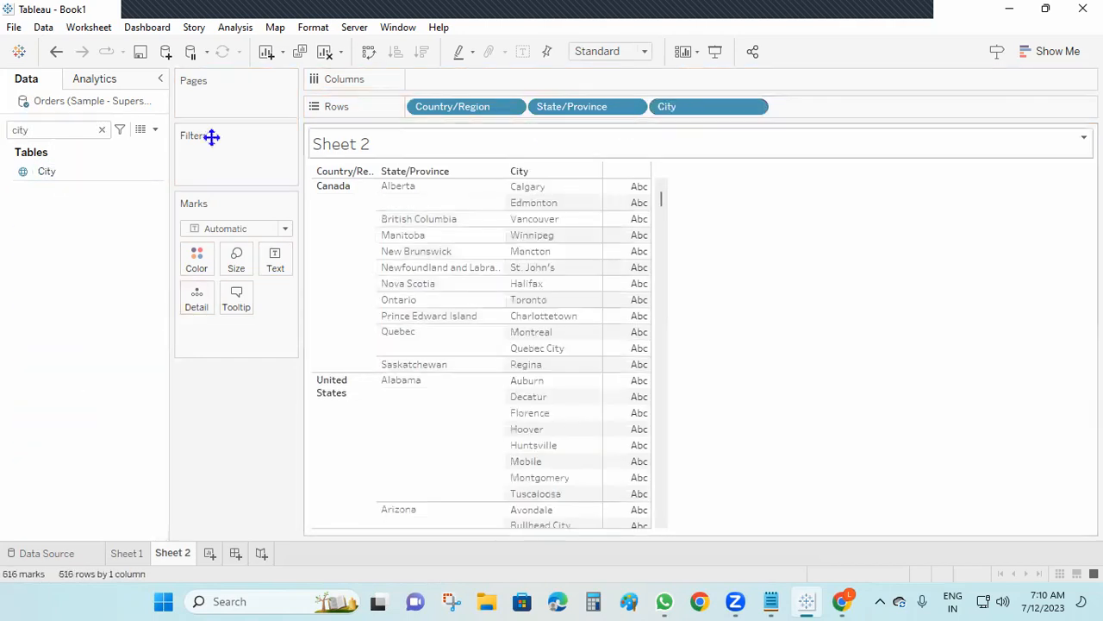
Search the data fields for "sa" and add Sales to Columns as a sum
{"action": "double_click", "coordinate": [40, 129]}
{"action": "type", "text": "sa"}
{"action": "left_click_drag", "start_coordinate": [371, 128], "coordinate": [432, 78]}
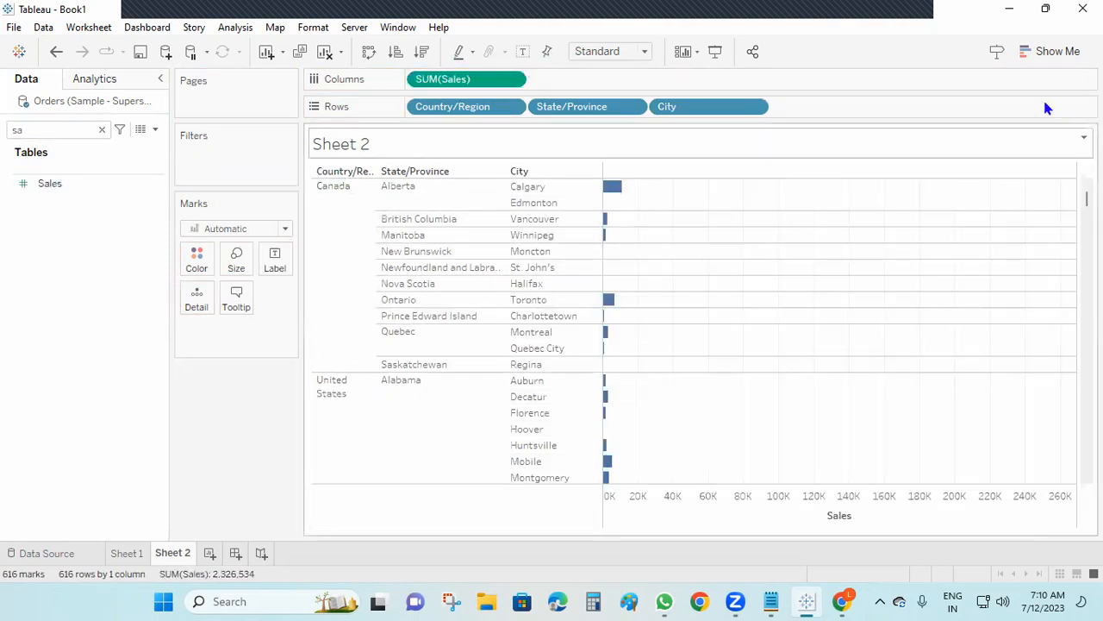
Convert the Sheet 2 bar chart to a symbol map and inspect the details of the New York City mark
{"action": "left_click", "coordinate": [1043, 54]}
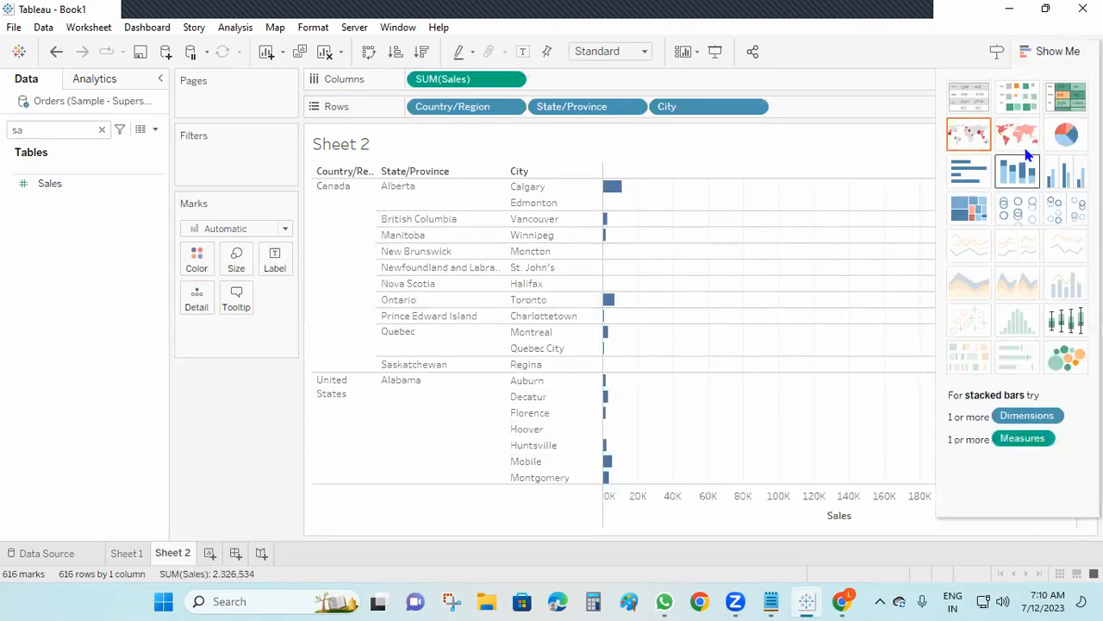
{"action": "left_click", "coordinate": [966, 140]}
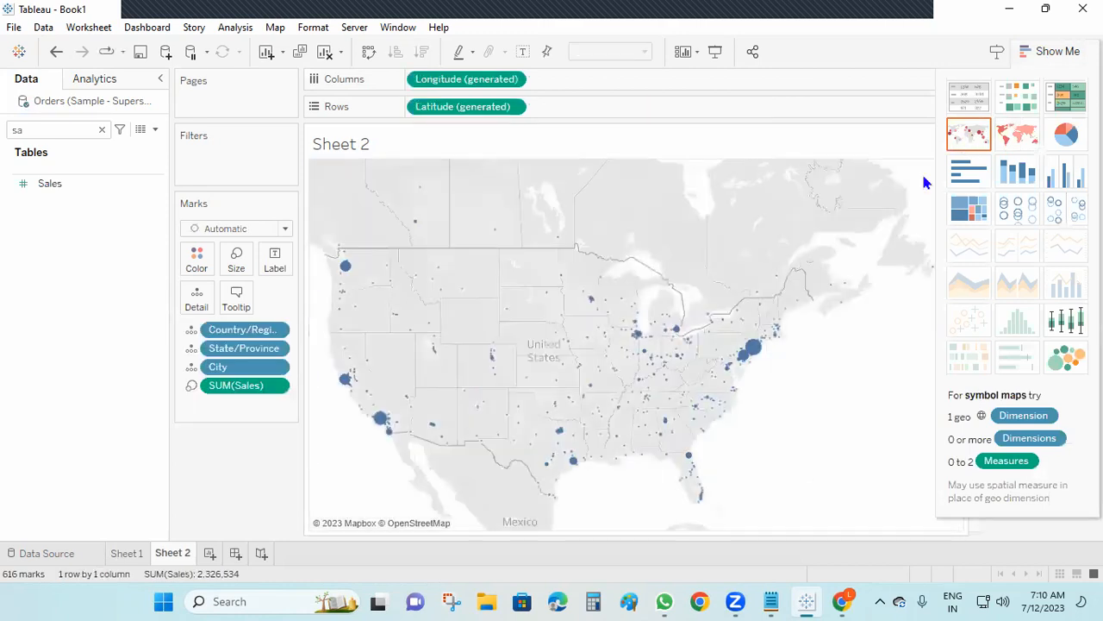
{"action": "left_click", "coordinate": [1066, 50]}
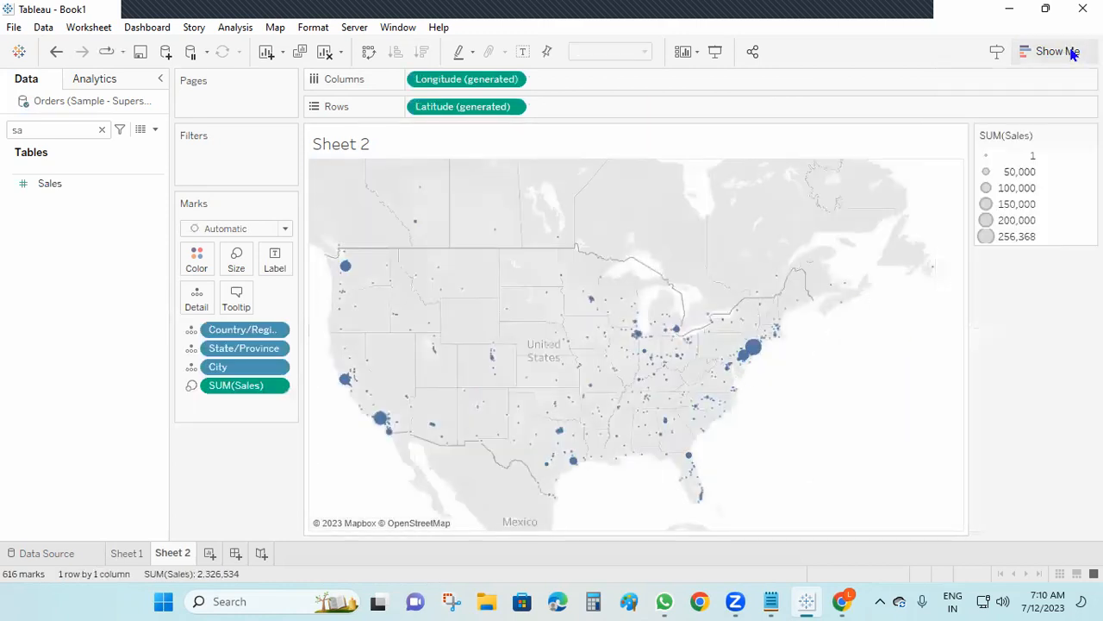
{"action": "mouse_move", "coordinate": [752, 346]}
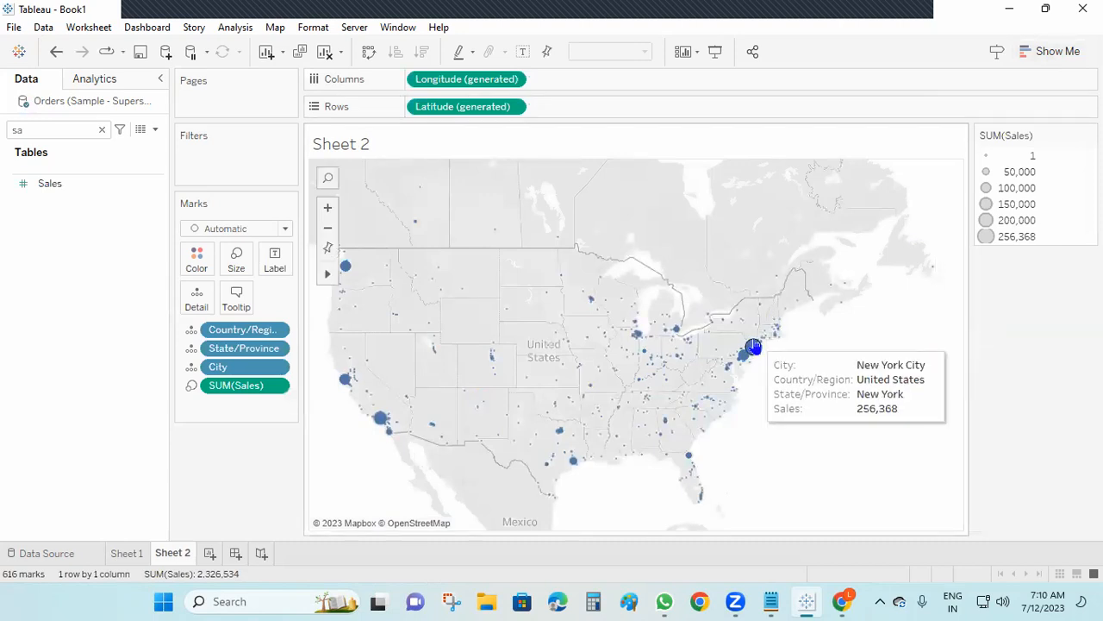
Search the data fields for "cou" and color the Sheet 2 map marks by Country/Region
{"action": "left_click", "coordinate": [102, 130]}
{"action": "left_click", "coordinate": [102, 130]}
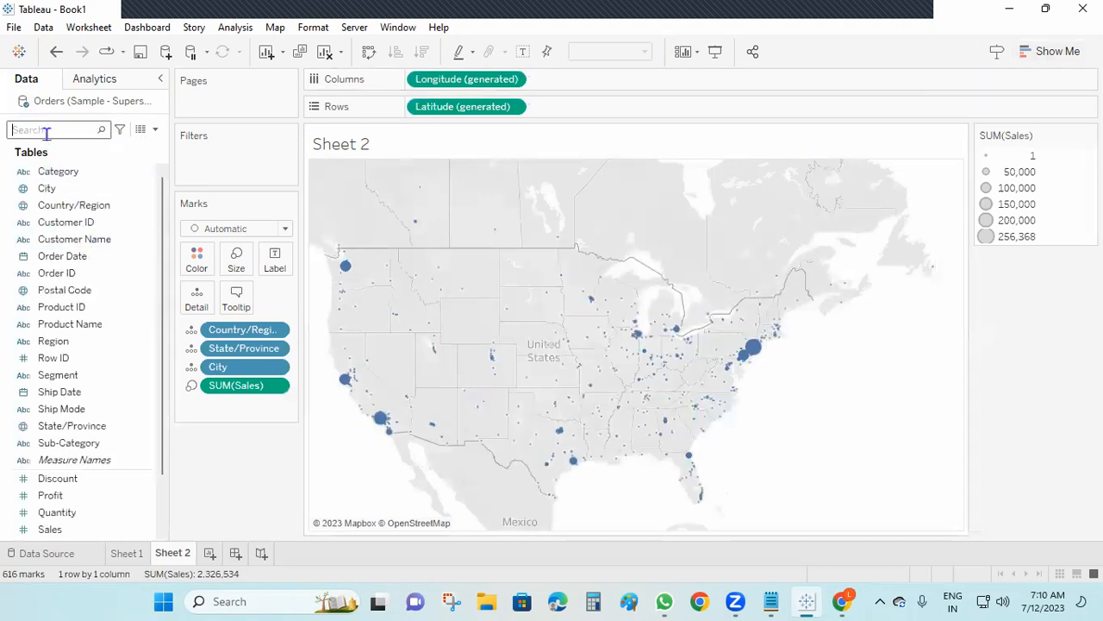
{"action": "type", "text": "cou"}
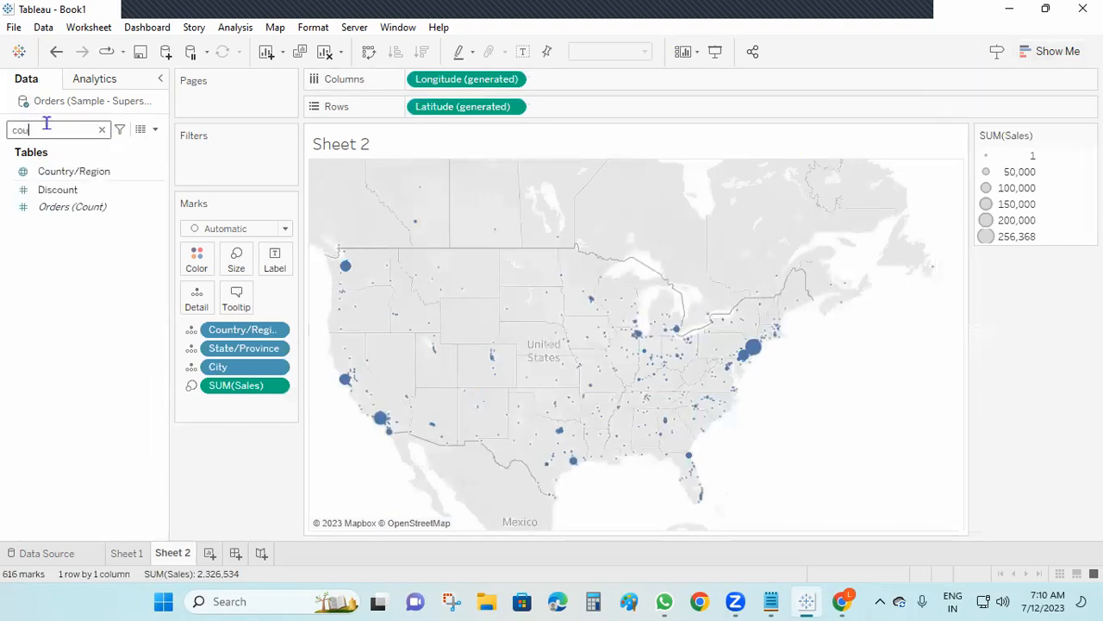
{"action": "left_click_drag", "start_coordinate": [82, 173], "coordinate": [196, 257]}
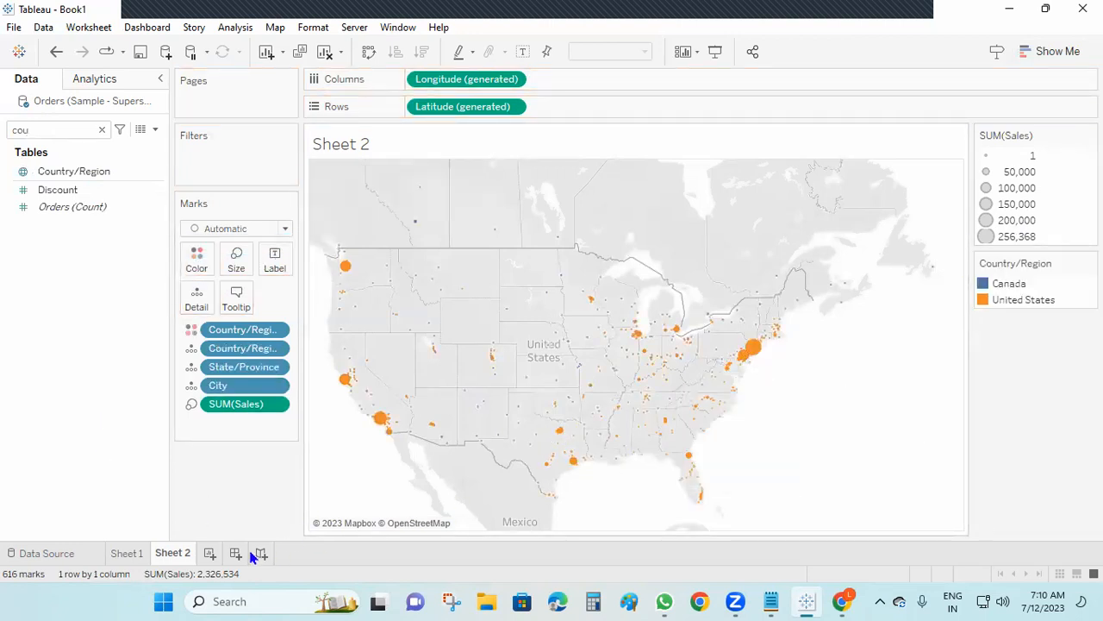
Create a new worksheet and add Country/Region to Filters with no values selected, plus Country/Region to Rows
{"action": "left_click", "coordinate": [211, 554]}
{"action": "left_click_drag", "start_coordinate": [67, 173], "coordinate": [225, 160]}
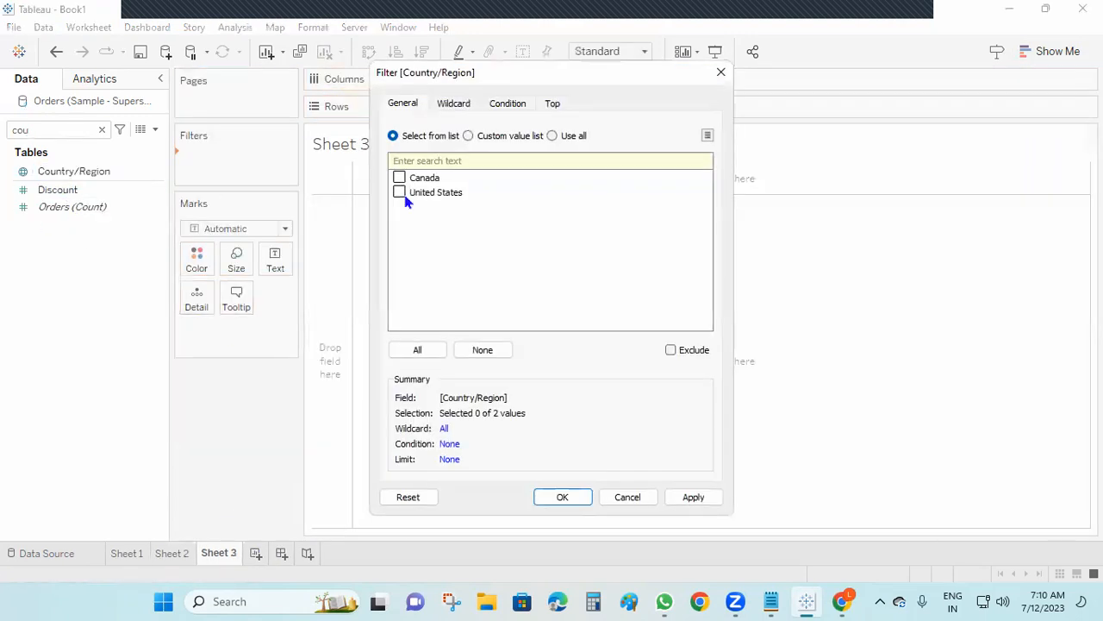
{"action": "left_click", "coordinate": [580, 492]}
{"action": "left_click_drag", "start_coordinate": [227, 160], "coordinate": [461, 106]}
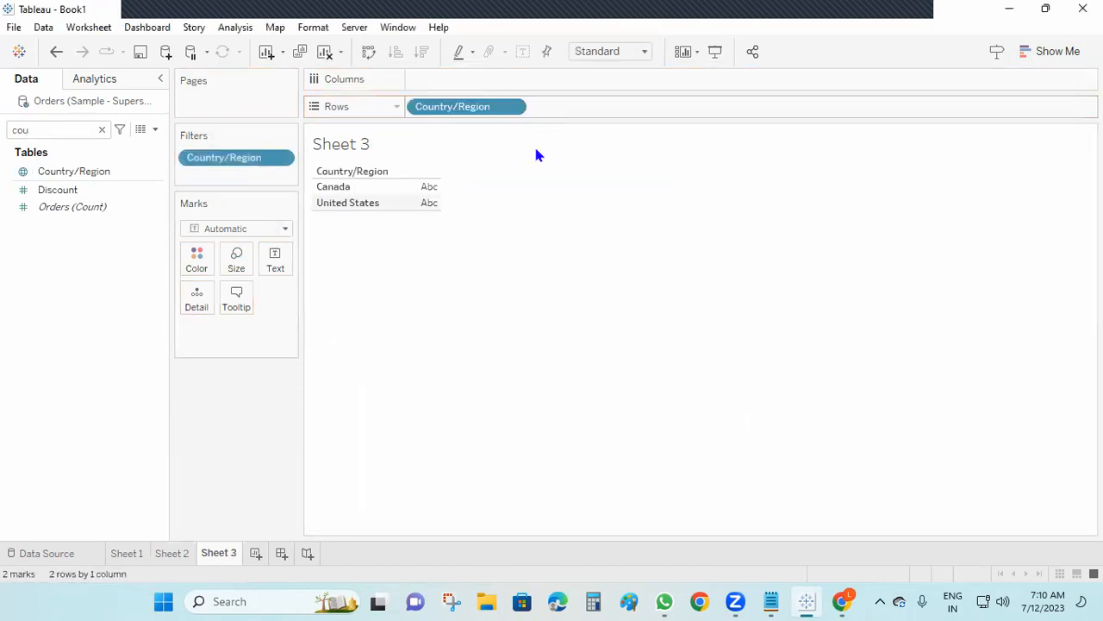
Search the data fields for "pro" and add Profit to Columns as a sum
{"action": "left_click", "coordinate": [35, 129]}
{"action": "type", "text": "cou"}
{"action": "key", "text": "BackSpace"}
{"action": "key", "text": "BackSpace"}
{"action": "key", "text": "BackSpace"}
{"action": "type", "text": "sas"}
{"action": "key", "text": "BackSpace"}
{"action": "key", "text": "BackSpace"}
{"action": "key", "text": "BackSpace"}
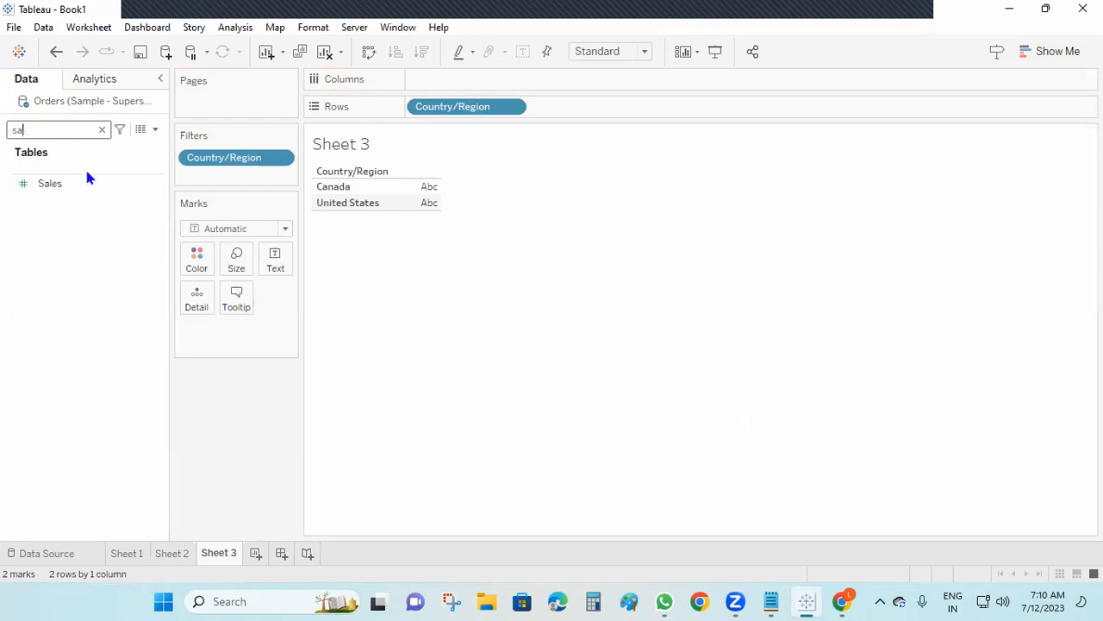
{"action": "type", "text": "pro"}
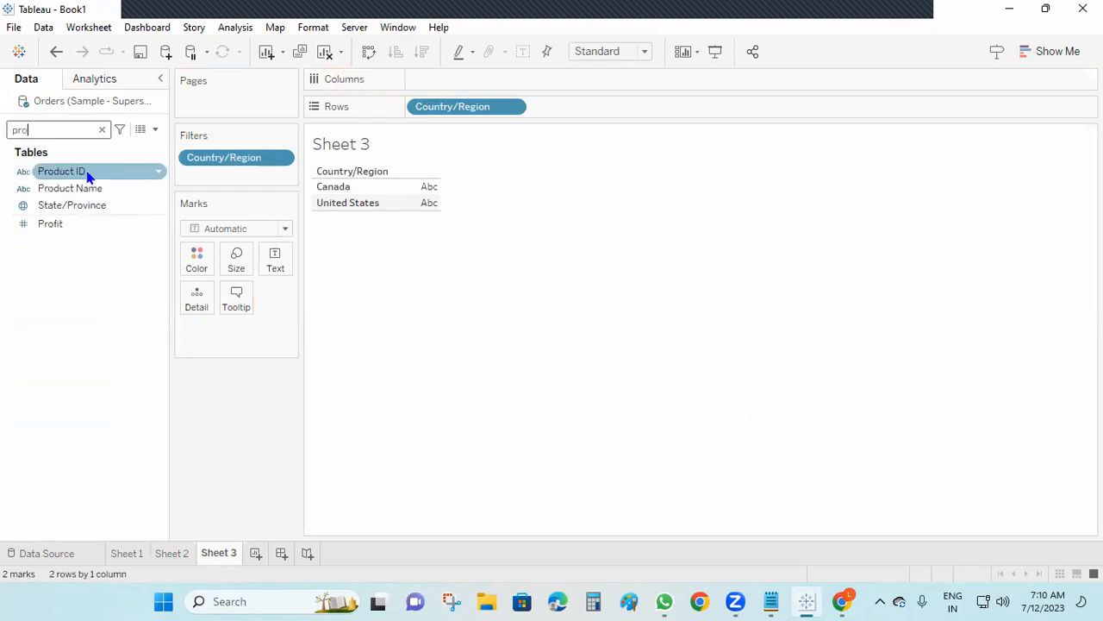
{"action": "left_click_drag", "start_coordinate": [77, 228], "coordinate": [470, 86]}
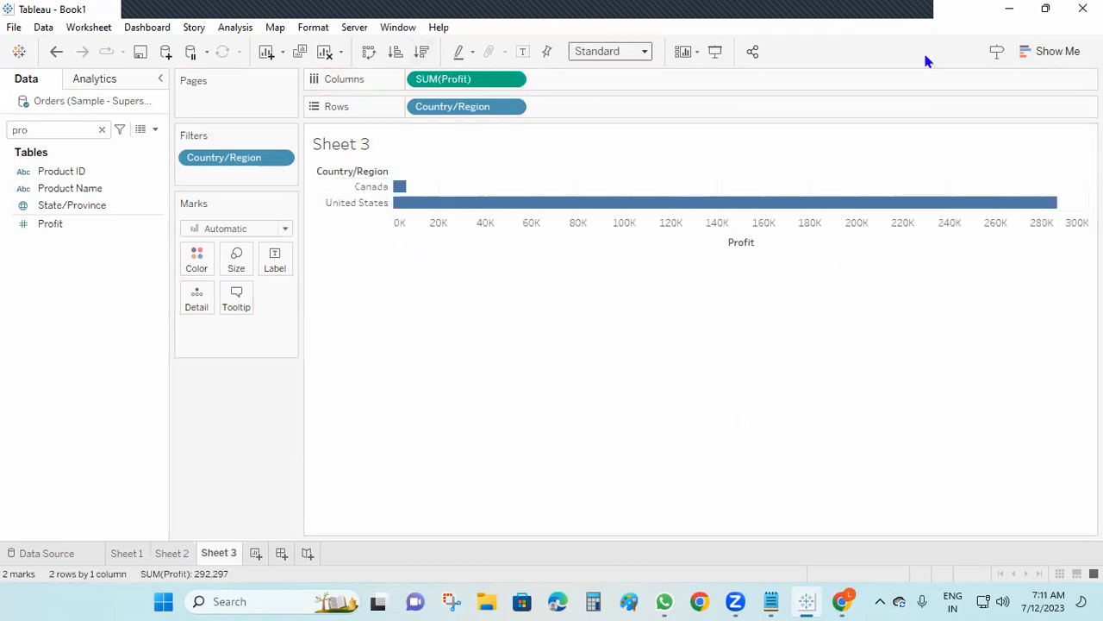
Convert the Sheet 3 bar chart to a filled map of profit by country
{"action": "left_click", "coordinate": [1035, 51]}
{"action": "left_click", "coordinate": [969, 96]}
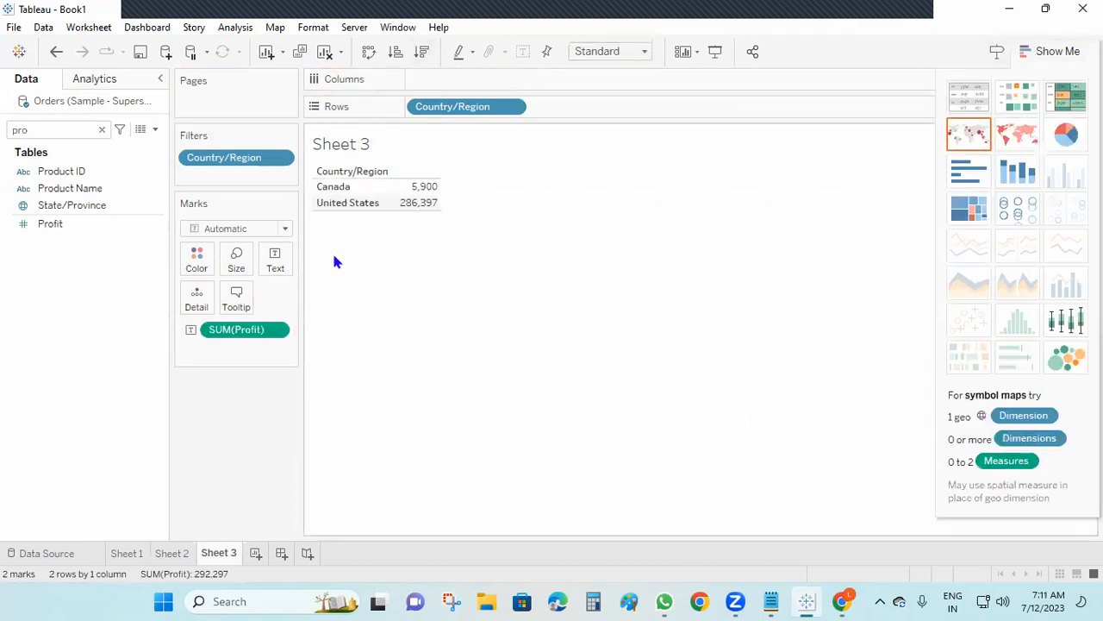
{"action": "left_click", "coordinate": [1018, 138]}
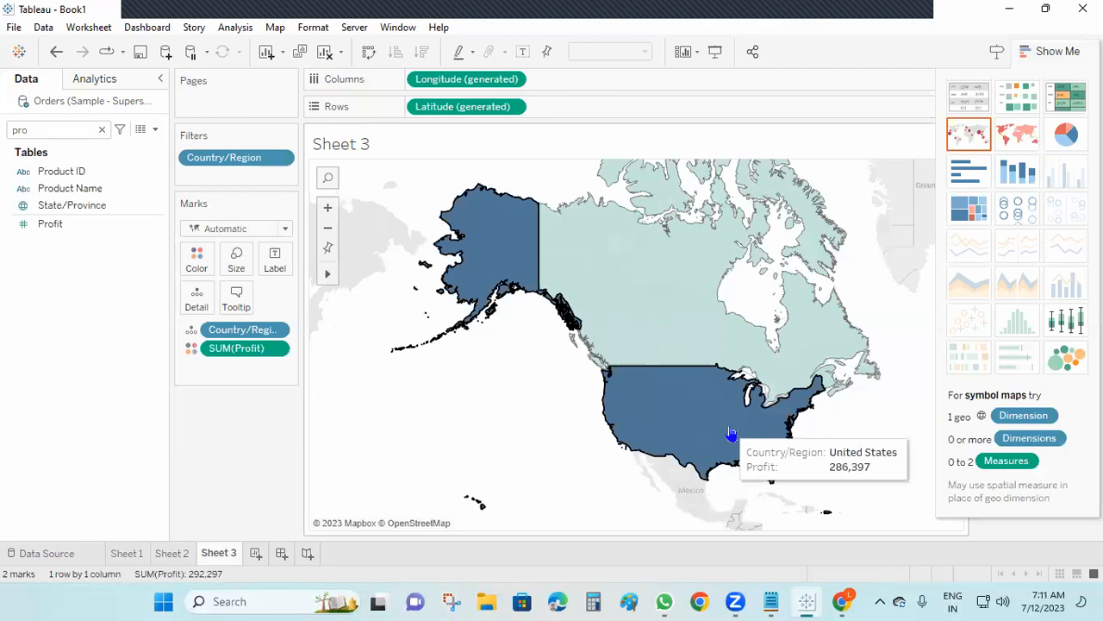
Search the data fields for "c" and label the Sheet 3 map with Country/Region
{"action": "left_click", "coordinate": [84, 209]}
{"action": "double_click", "coordinate": [49, 130]}
{"action": "key", "text": "BackSpace"}
{"action": "type", "text": "c"}
{"action": "left_click_drag", "start_coordinate": [86, 206], "coordinate": [273, 267]}
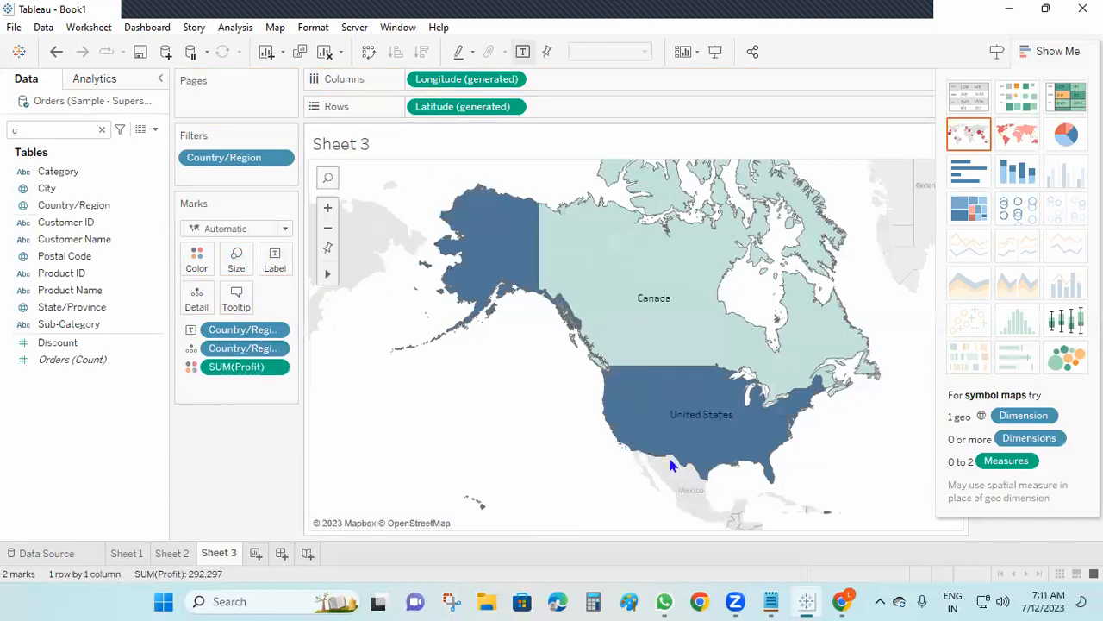
Color the Sheet 3 map by Country/Region and display it as a filled map
{"action": "left_click", "coordinate": [42, 131]}
{"action": "left_click_drag", "start_coordinate": [76, 205], "coordinate": [196, 259]}
{"action": "scroll", "coordinate": [694, 373], "scroll_direction": "down", "scroll_amount": 3}
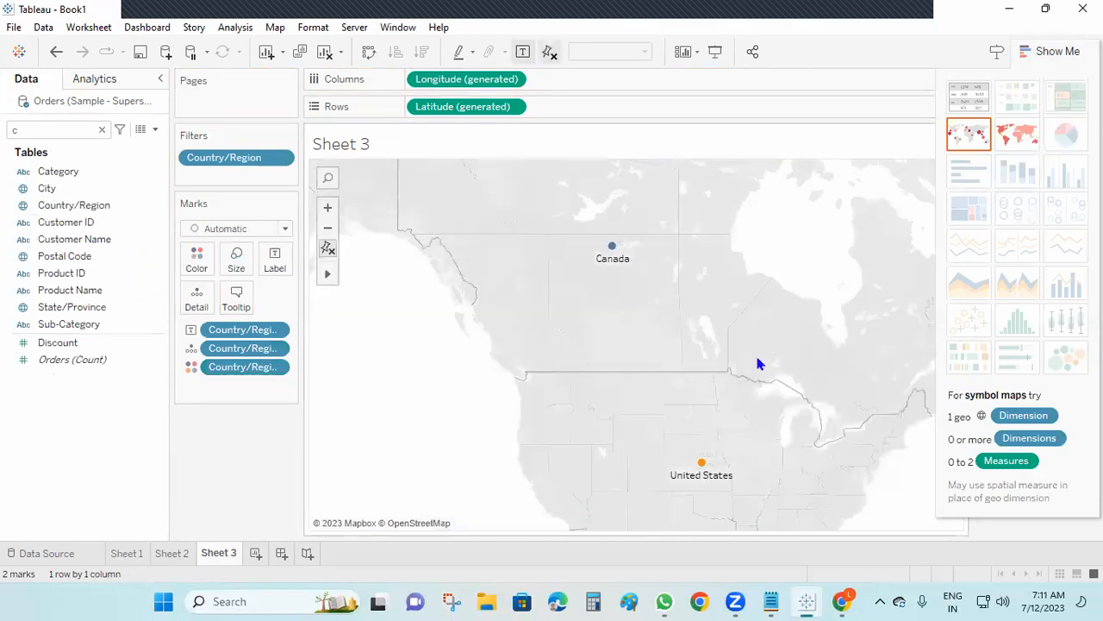
{"action": "left_click", "coordinate": [1018, 140]}
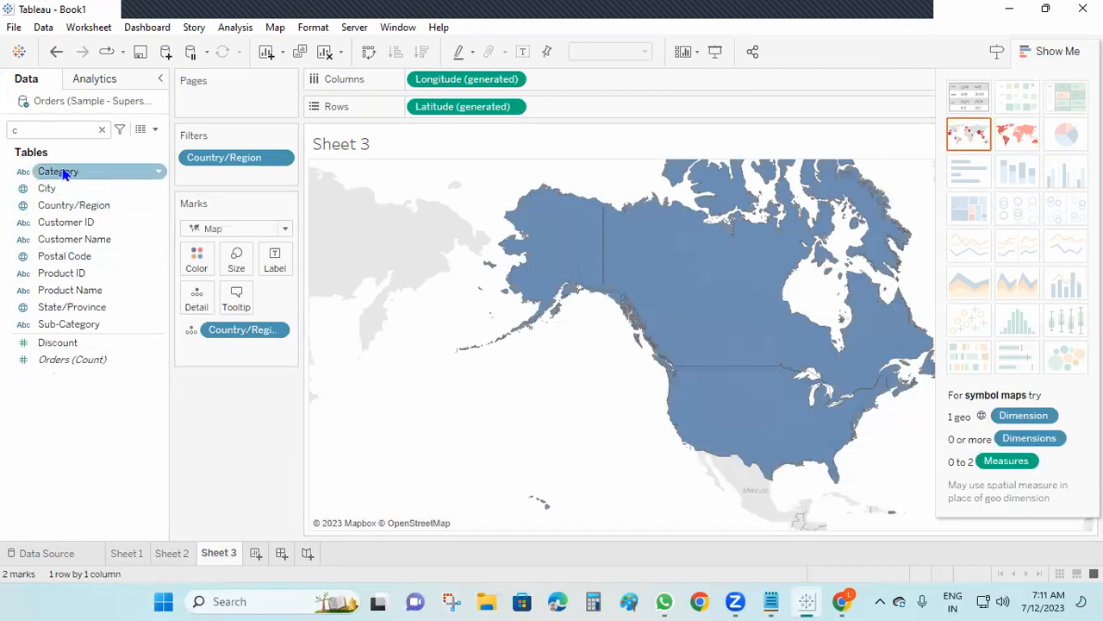
{"action": "left_click_drag", "start_coordinate": [87, 205], "coordinate": [197, 259]}
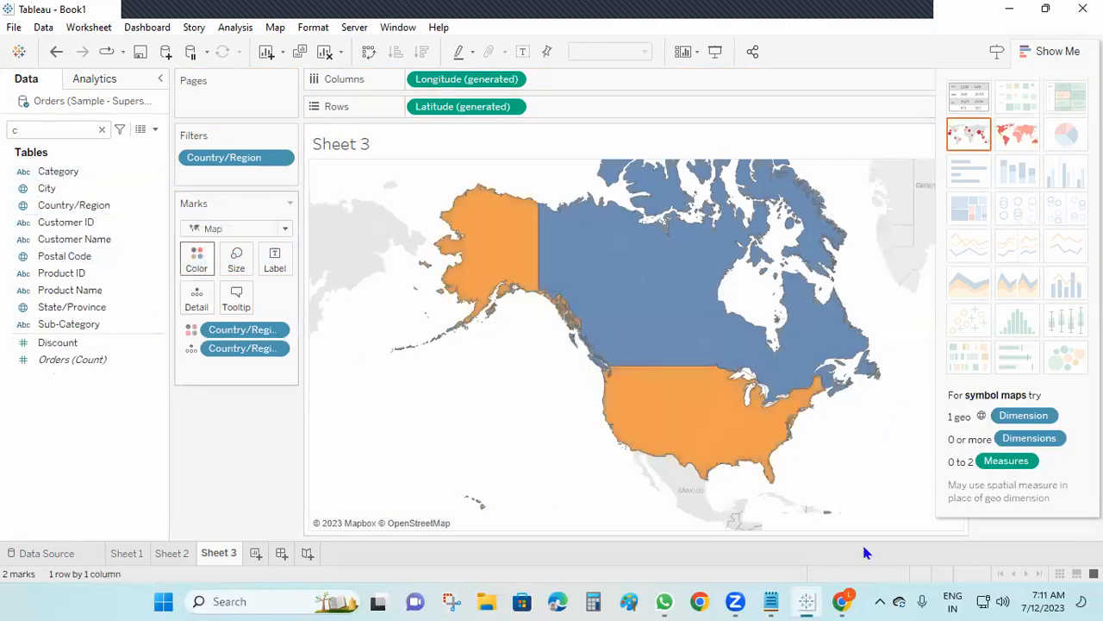
Search the data fields for "sa" and label each country on the map with its sum of Sales
{"action": "mouse_move", "coordinate": [702, 431]}
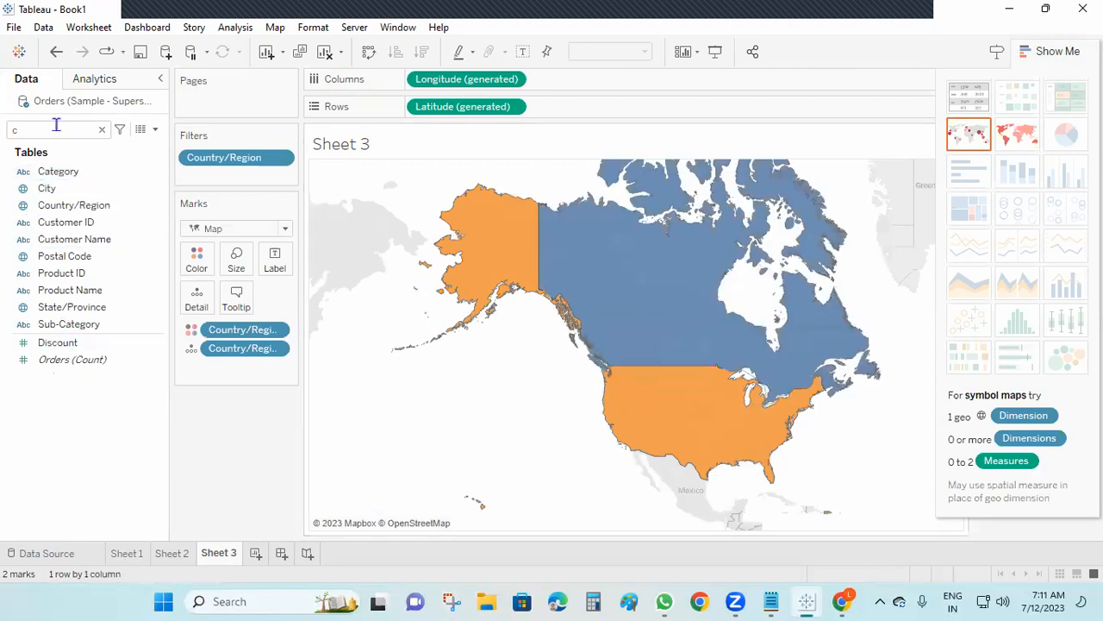
{"action": "key", "text": "BackSpace"}
{"action": "type", "text": "sa"}
{"action": "left_click_drag", "start_coordinate": [51, 184], "coordinate": [272, 261]}
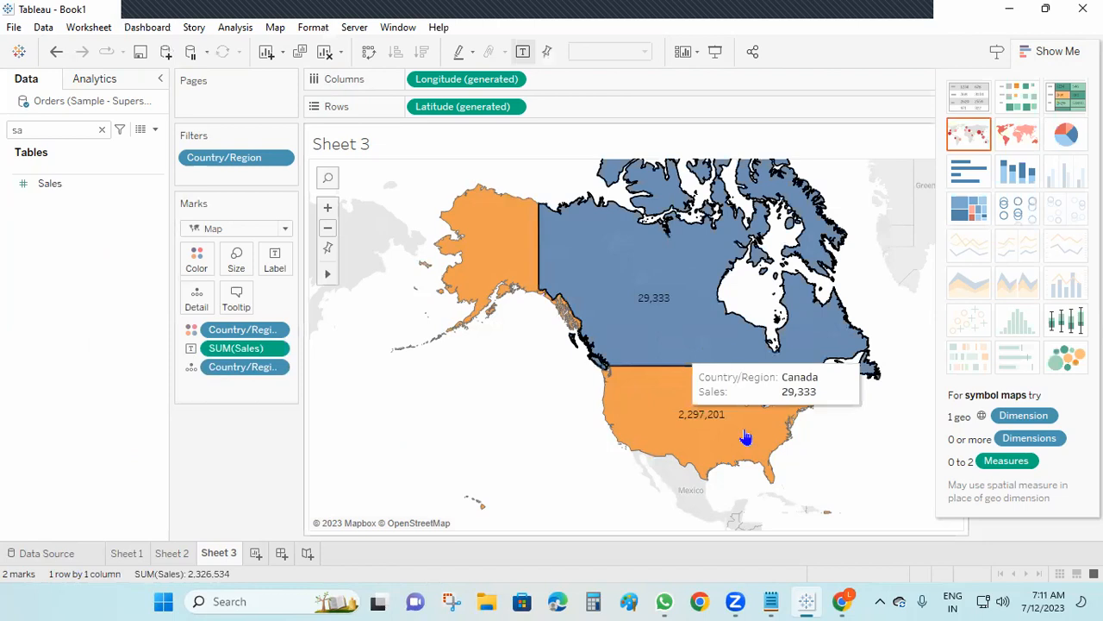
Edit the Country/Region filter on Sheet 3 to include only United States
{"action": "right_click", "coordinate": [248, 157]}
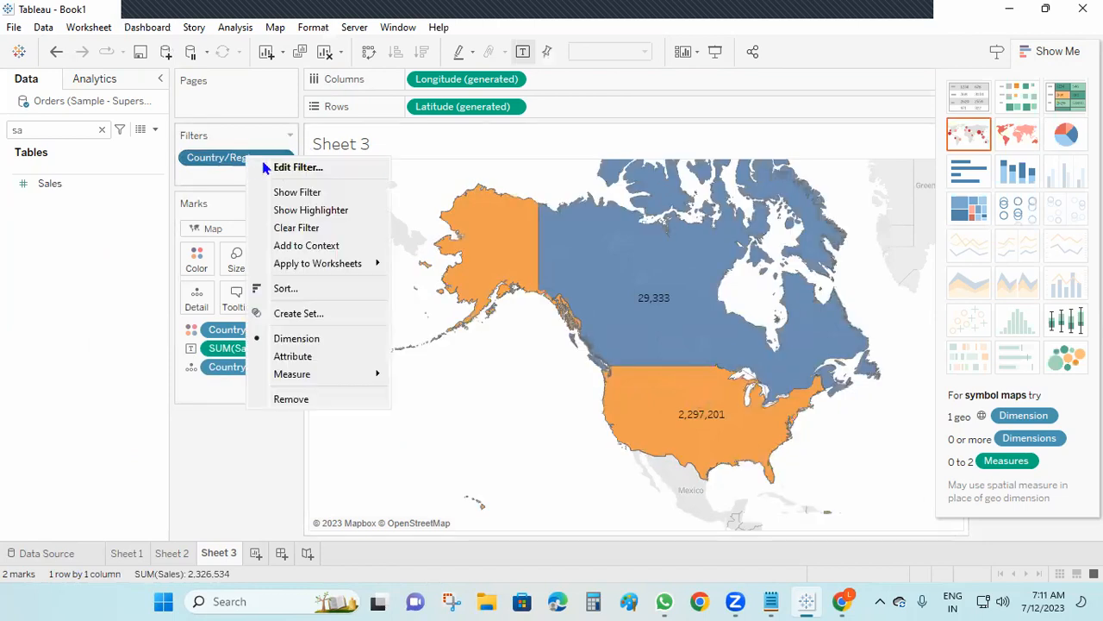
{"action": "left_click", "coordinate": [281, 170]}
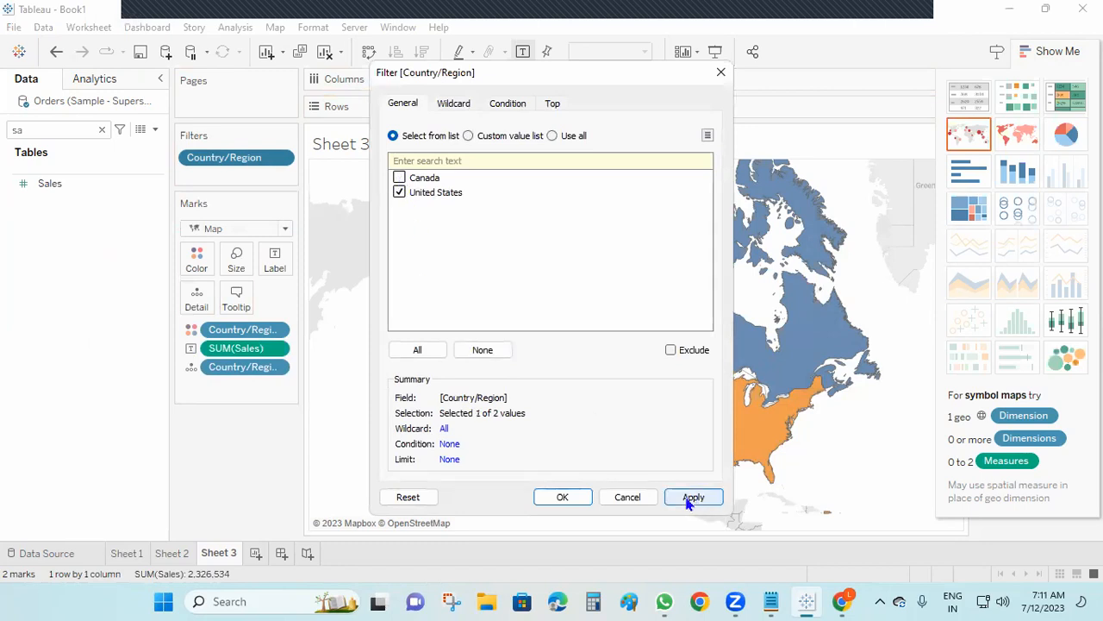
{"action": "left_click", "coordinate": [693, 496]}
{"action": "left_click", "coordinate": [562, 497]}
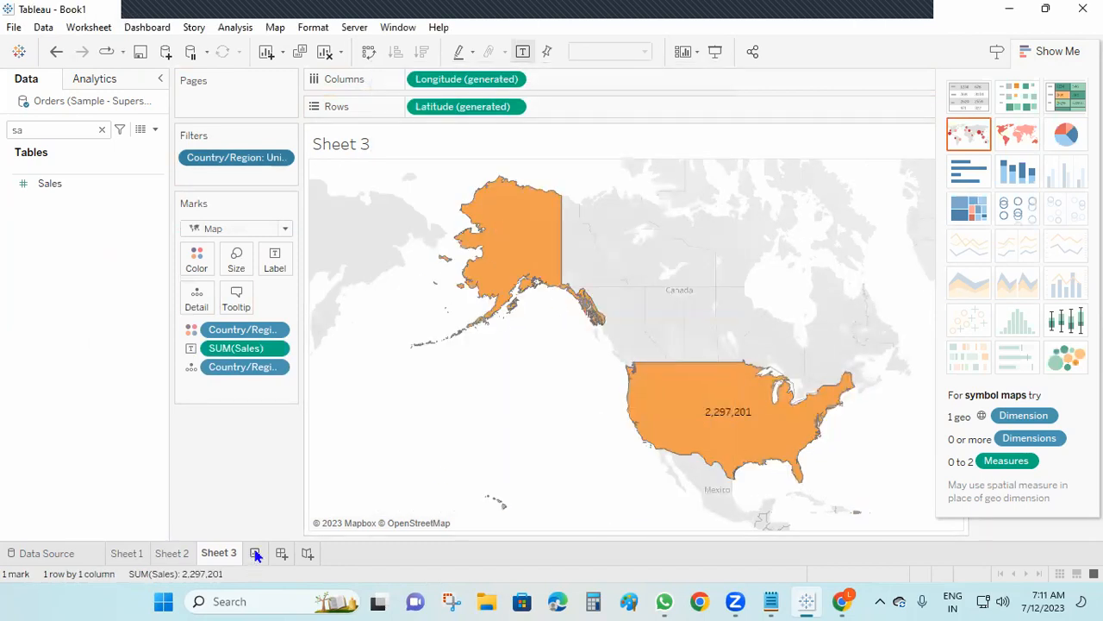
Create a new worksheet, search the data fields for "state" and add State/Province to Rows
{"action": "key", "text": "ctrl+m"}
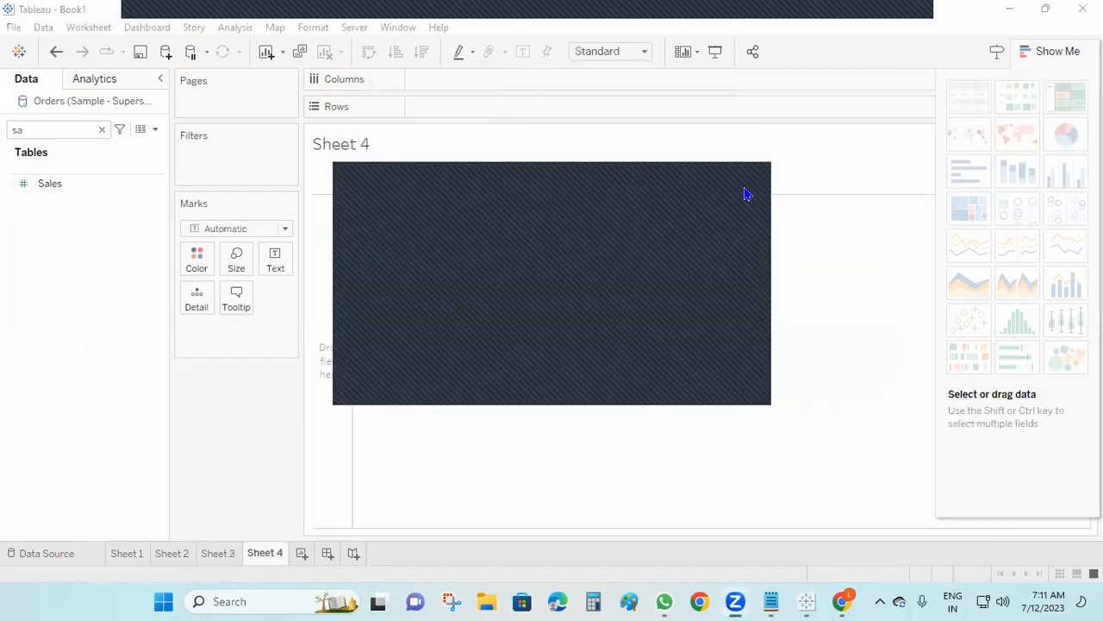
{"action": "left_click", "coordinate": [102, 129]}
{"action": "left_click", "coordinate": [79, 129]}
{"action": "type", "text": "state"}
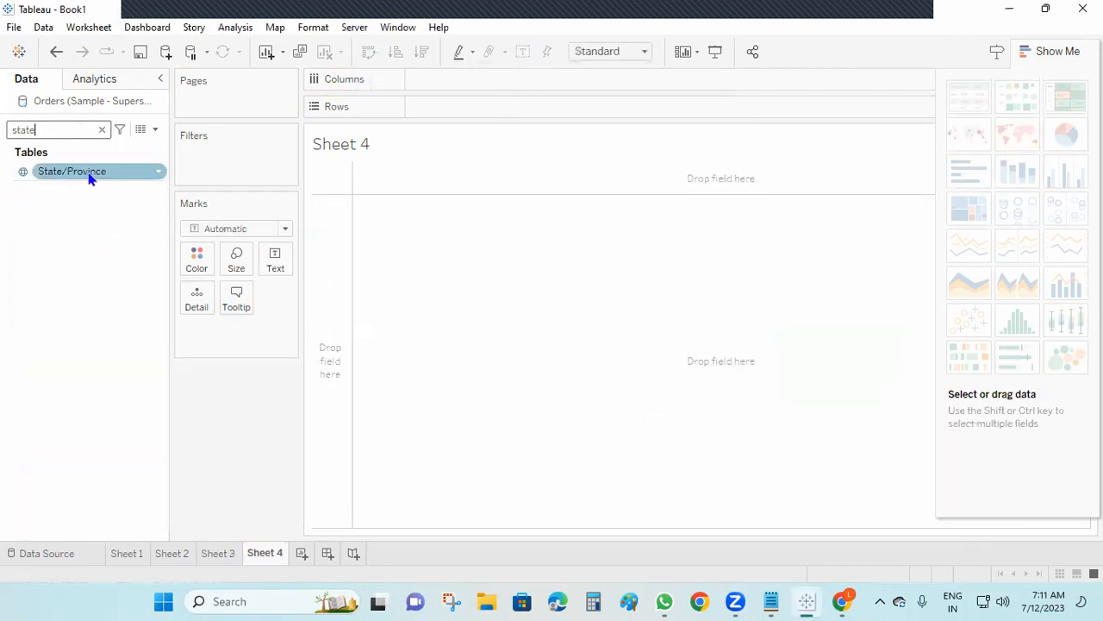
{"action": "left_click_drag", "start_coordinate": [90, 172], "coordinate": [478, 112]}
Search for "sa", add Sales to Columns and convert the Sheet 4 chart to a filled map
{"action": "double_click", "coordinate": [47, 130]}
{"action": "type", "text": "sa"}
{"action": "left_click_drag", "start_coordinate": [52, 183], "coordinate": [466, 80]}
{"action": "left_click", "coordinate": [1016, 136]}
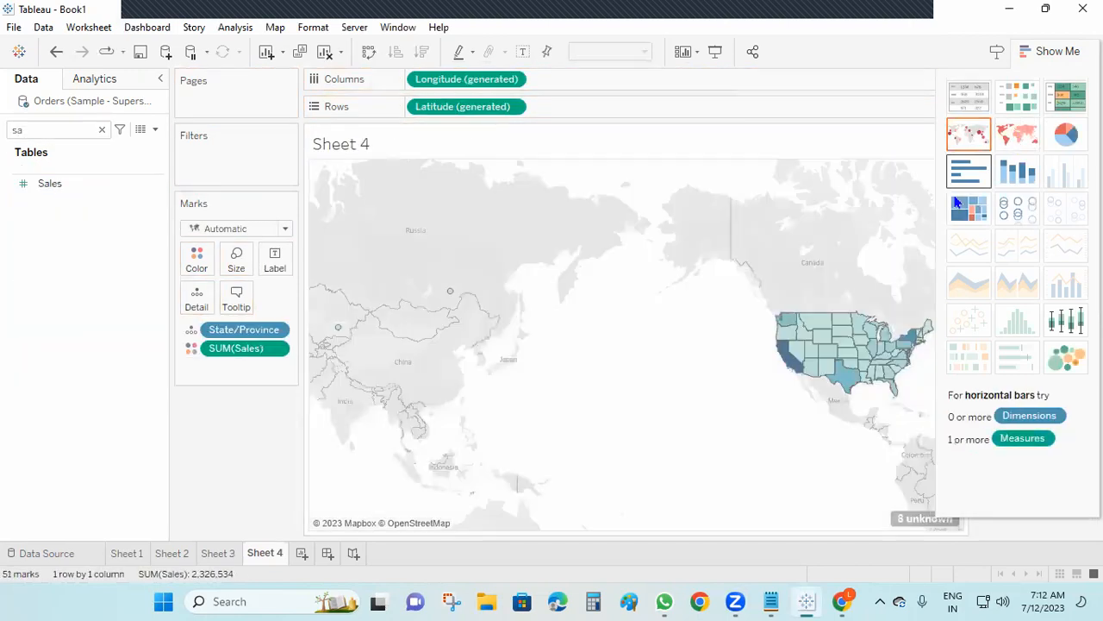
Examine the United States area of the filled State/Province sales map up close
{"action": "scroll", "coordinate": [627, 340], "scroll_direction": "down", "scroll_amount": 3}
{"action": "scroll", "coordinate": [598, 357], "scroll_direction": "up", "scroll_amount": 5}
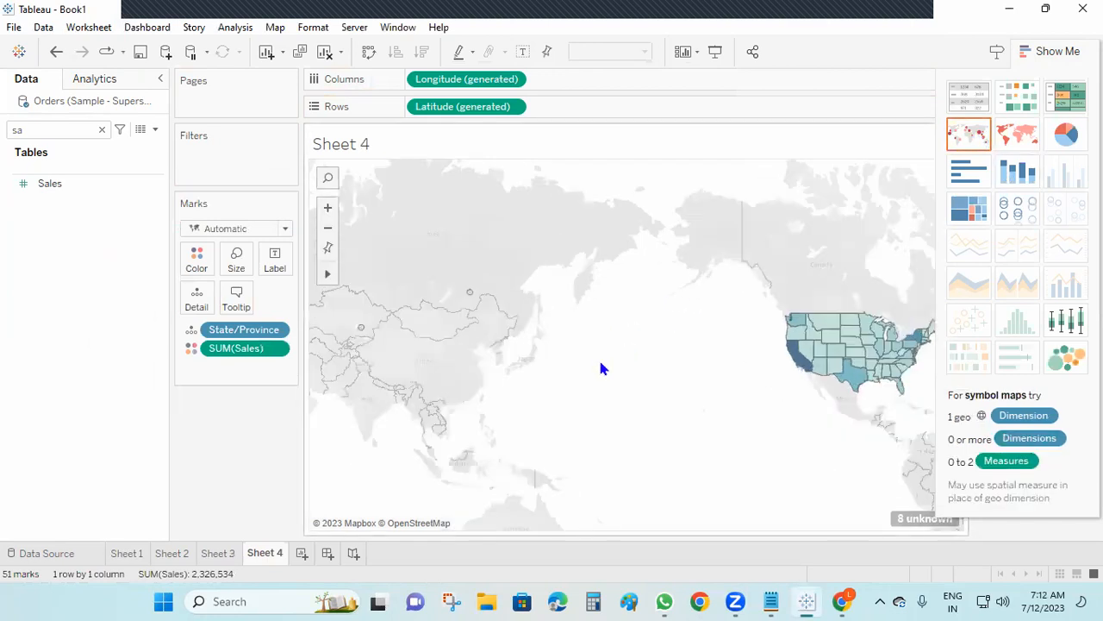
{"action": "left_click", "coordinate": [1053, 51]}
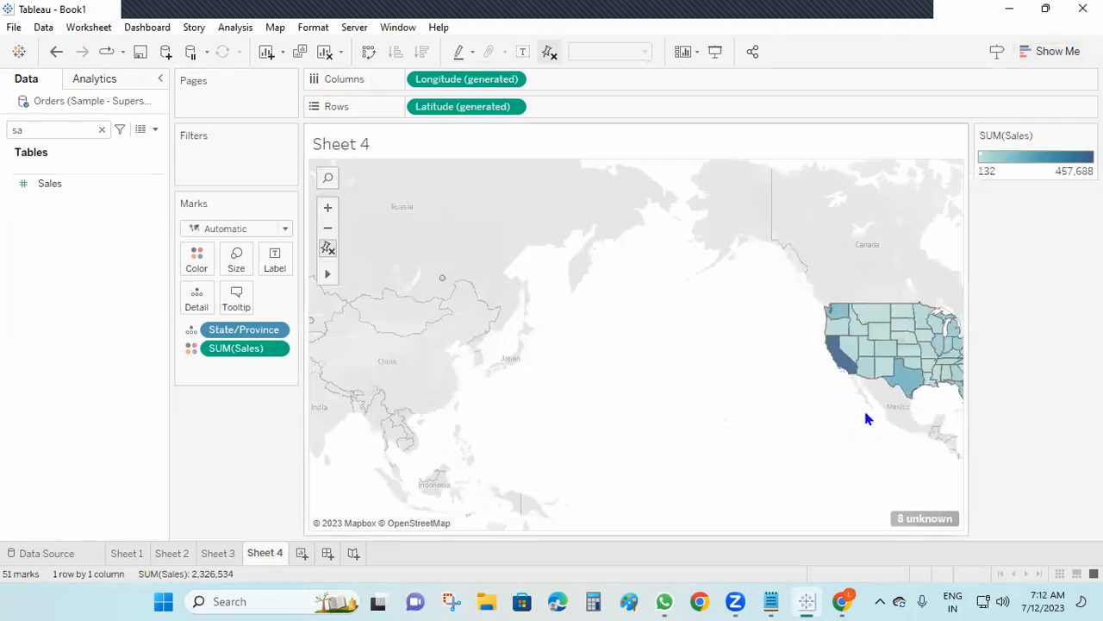
{"action": "left_click_drag", "start_coordinate": [776, 377], "coordinate": [652, 377]}
{"action": "left_click", "coordinate": [719, 303]}
{"action": "left_click", "coordinate": [328, 228]}
{"action": "mouse_move", "coordinate": [329, 273]}
{"action": "left_click_drag", "start_coordinate": [798, 315], "coordinate": [556, 284]}
{"action": "scroll", "coordinate": [736, 373], "scroll_direction": "up", "scroll_amount": 2}
{"action": "scroll", "coordinate": [736, 377], "scroll_direction": "up", "scroll_amount": 3}
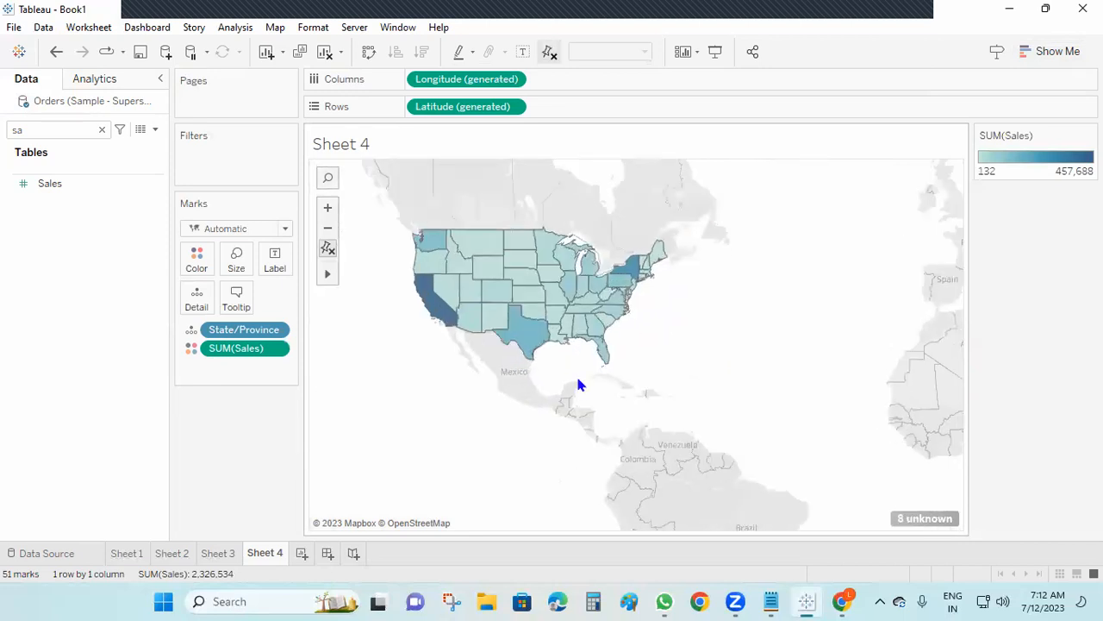
{"action": "left_click_drag", "start_coordinate": [667, 415], "coordinate": [862, 468]}
{"action": "scroll", "coordinate": [866, 414], "scroll_direction": "up", "scroll_amount": 1}
Search the data fields for "st" and color the Sheet 4 map by State/Province in place of Sales
{"action": "left_click", "coordinate": [69, 127]}
{"action": "key", "text": "BackSpace"}
{"action": "key", "text": "BackSpace"}
{"action": "type", "text": "st"}
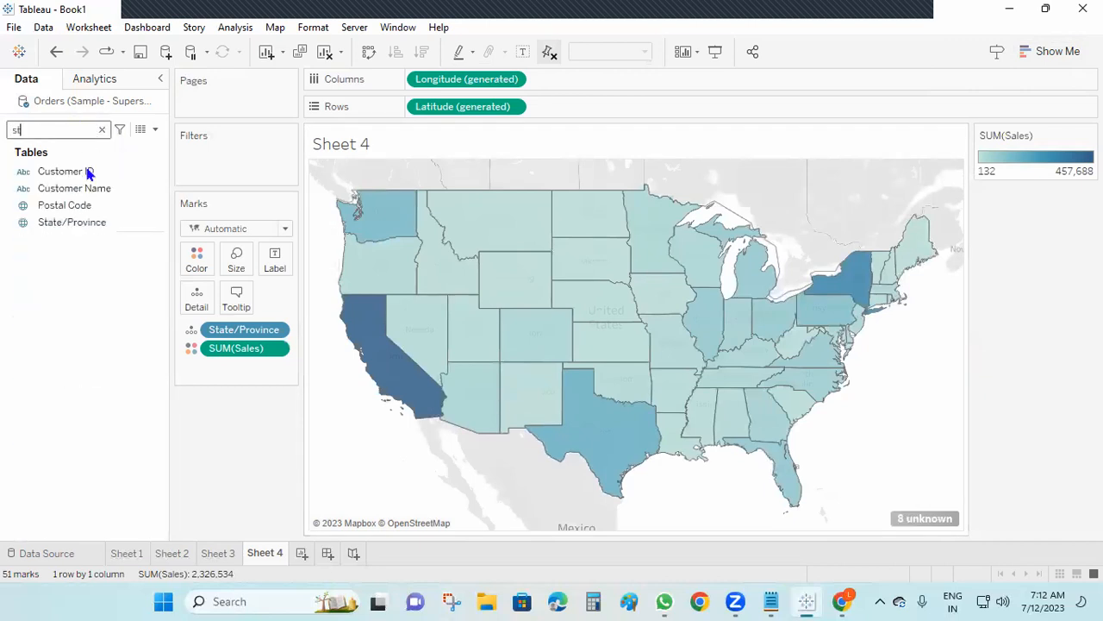
{"action": "left_click_drag", "start_coordinate": [73, 222], "coordinate": [196, 256]}
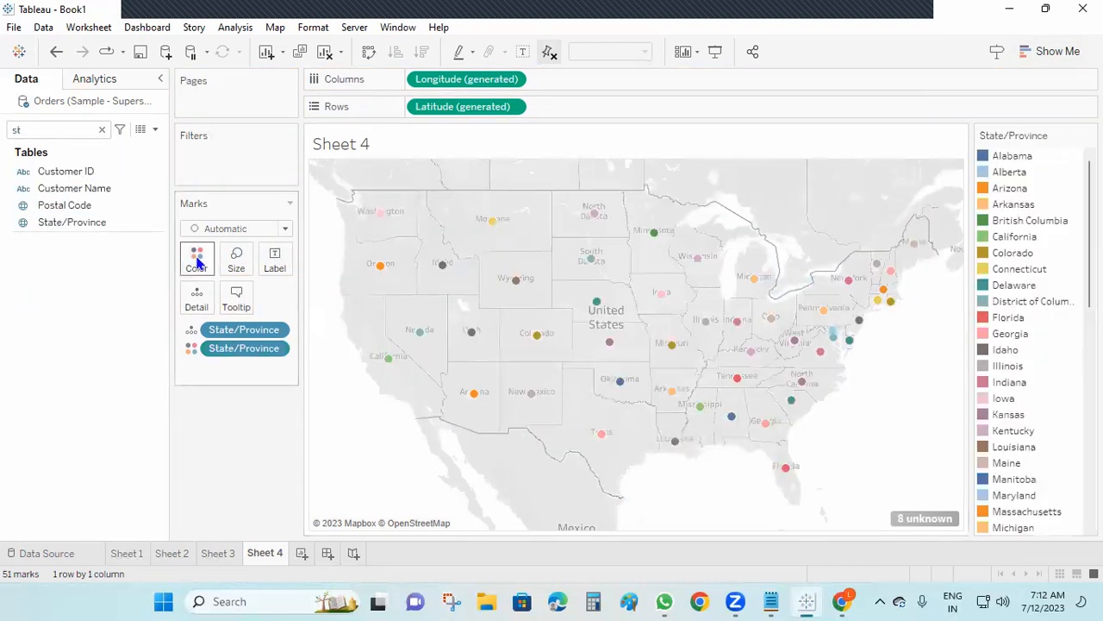
Convert the Sheet 4 symbol map back to a filled map of State/Province and focus on the United States
{"action": "left_click", "coordinate": [1070, 54]}
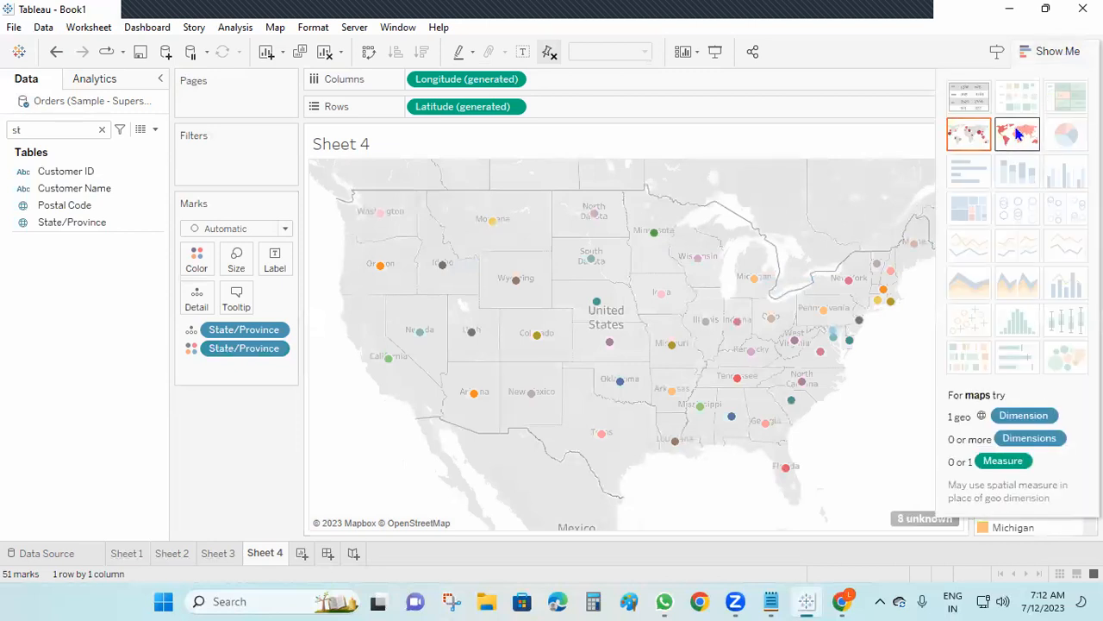
{"action": "left_click", "coordinate": [1019, 134]}
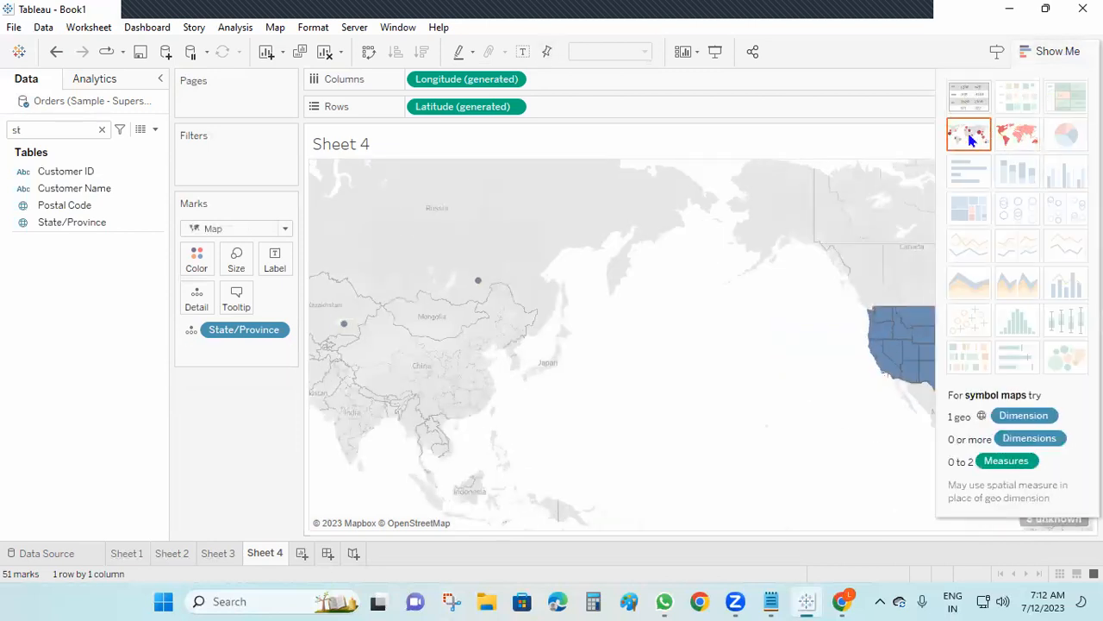
{"action": "left_click", "coordinate": [969, 138]}
{"action": "left_click", "coordinate": [1015, 135]}
{"action": "left_click_drag", "start_coordinate": [764, 361], "coordinate": [812, 391]}
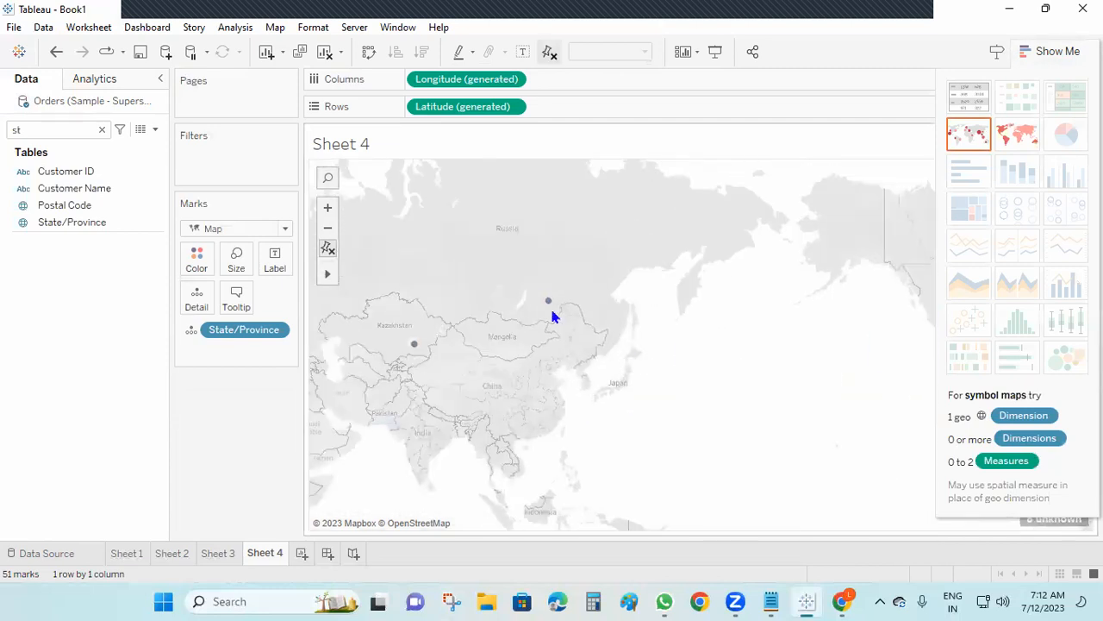
{"action": "left_click_drag", "start_coordinate": [703, 388], "coordinate": [438, 365]}
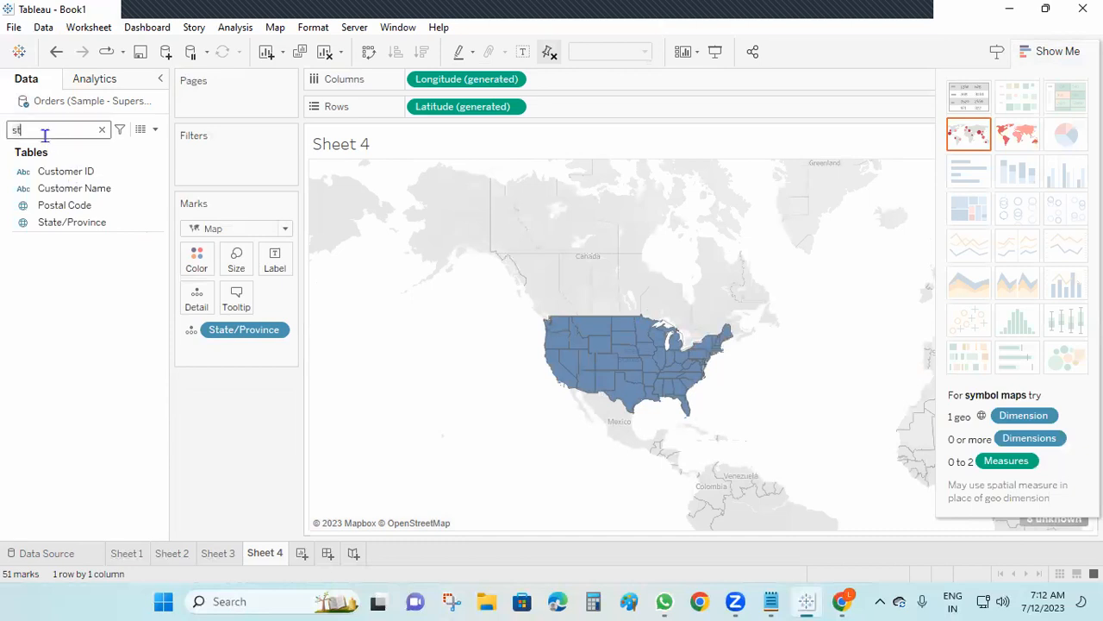
Search the data fields for "s" and add Sales as the label on the Sheet 4 map
{"action": "key", "text": "BackSpace"}
{"action": "left_click_drag", "start_coordinate": [53, 342], "coordinate": [274, 259]}
{"action": "scroll", "coordinate": [428, 332], "scroll_direction": "up", "scroll_amount": 2}
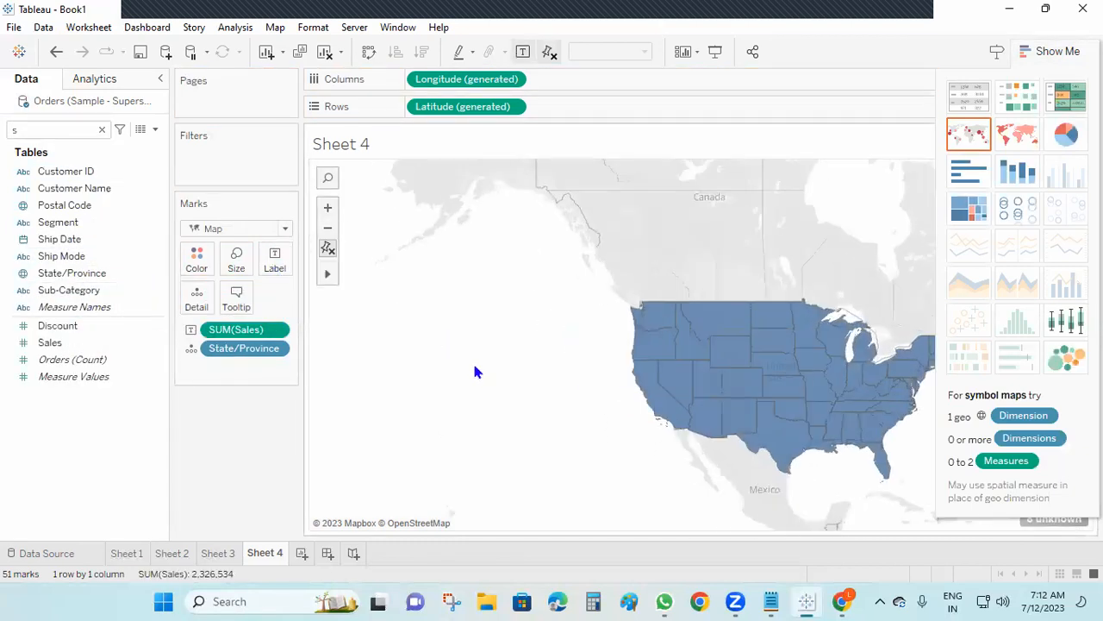
Create a new worksheet, search the data fields for "c" and add City to Rows
{"action": "left_click", "coordinate": [302, 552]}
{"action": "left_click", "coordinate": [38, 128]}
{"action": "type", "text": "s"}
{"action": "key", "text": "BackSpace"}
{"action": "type", "text": "c"}
{"action": "left_click_drag", "start_coordinate": [47, 188], "coordinate": [471, 110]}
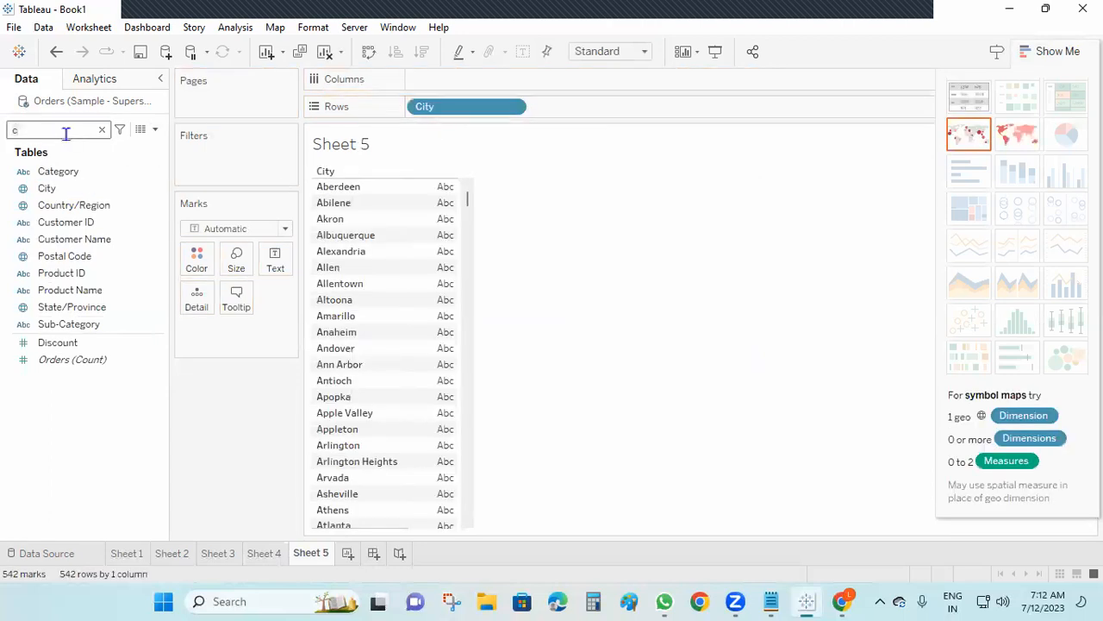
Search for "sa", add Sales to Columns and convert the Sheet 5 bar chart to a map of sales by city
{"action": "key", "text": "BackSpace"}
{"action": "type", "text": "sa"}
{"action": "left_click_drag", "start_coordinate": [67, 184], "coordinate": [463, 81]}
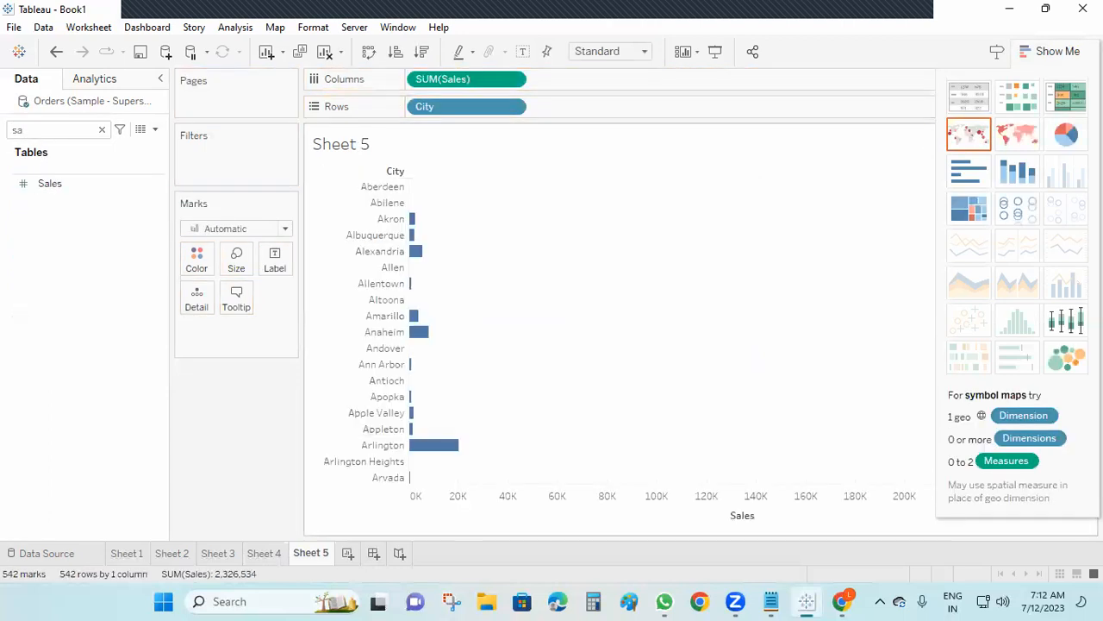
{"action": "left_click", "coordinate": [983, 138]}
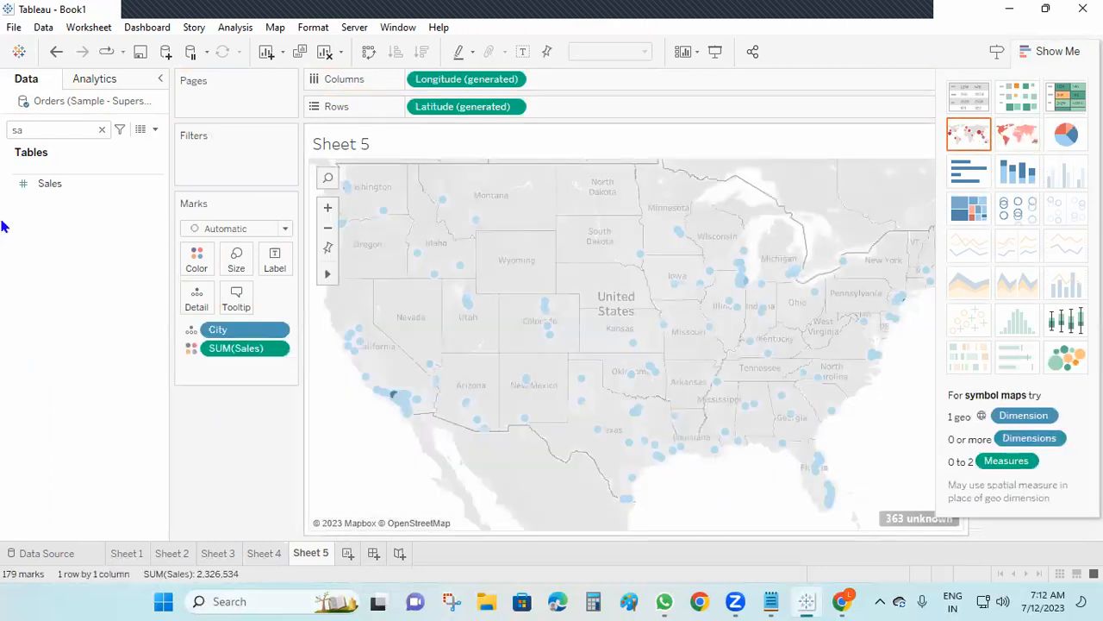
Label the Sheet 5 map marks with Sales, search the data fields for "ci" and color the marks by City
{"action": "left_click_drag", "start_coordinate": [50, 182], "coordinate": [275, 262]}
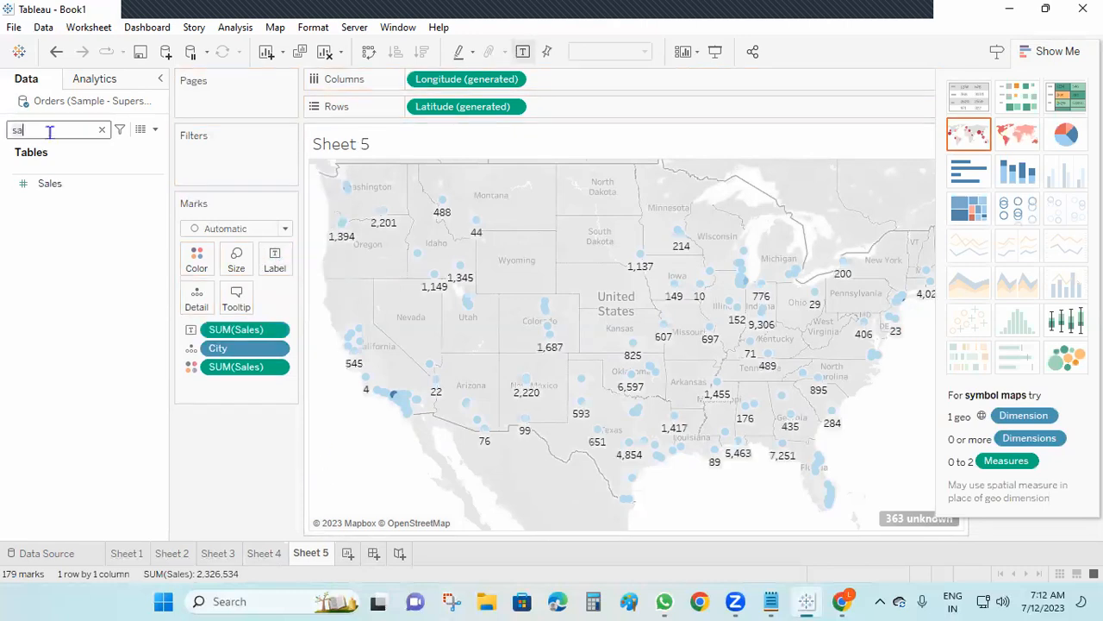
{"action": "key", "text": "BackSpace"}
{"action": "key", "text": "BackSpace"}
{"action": "type", "text": "ci"}
{"action": "left_click_drag", "start_coordinate": [45, 170], "coordinate": [203, 257]}
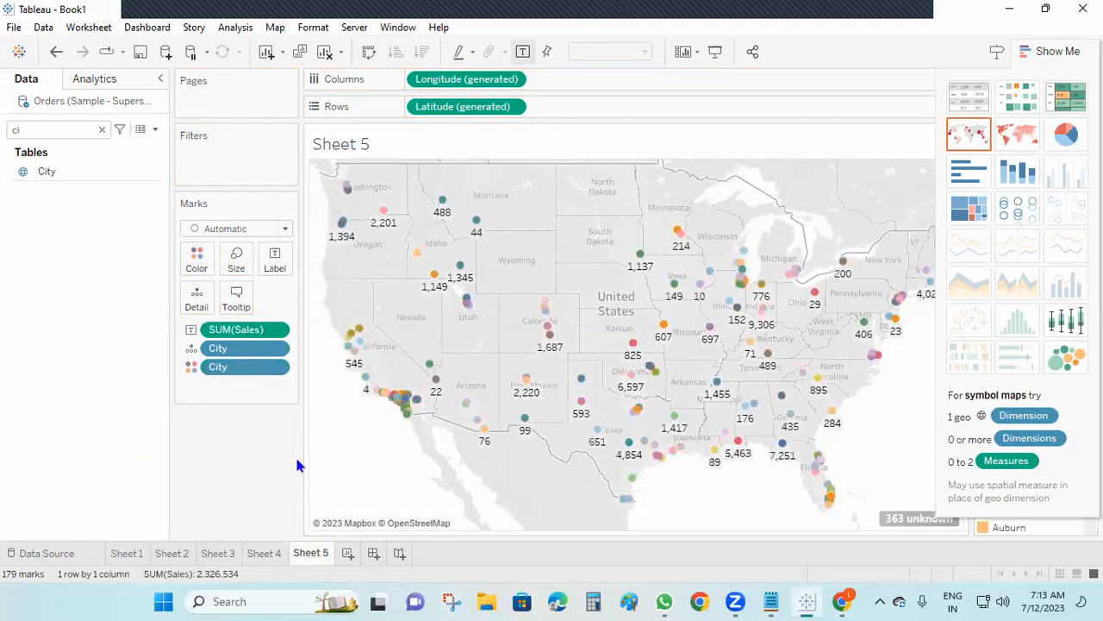
{"action": "left_click", "coordinate": [1050, 51]}
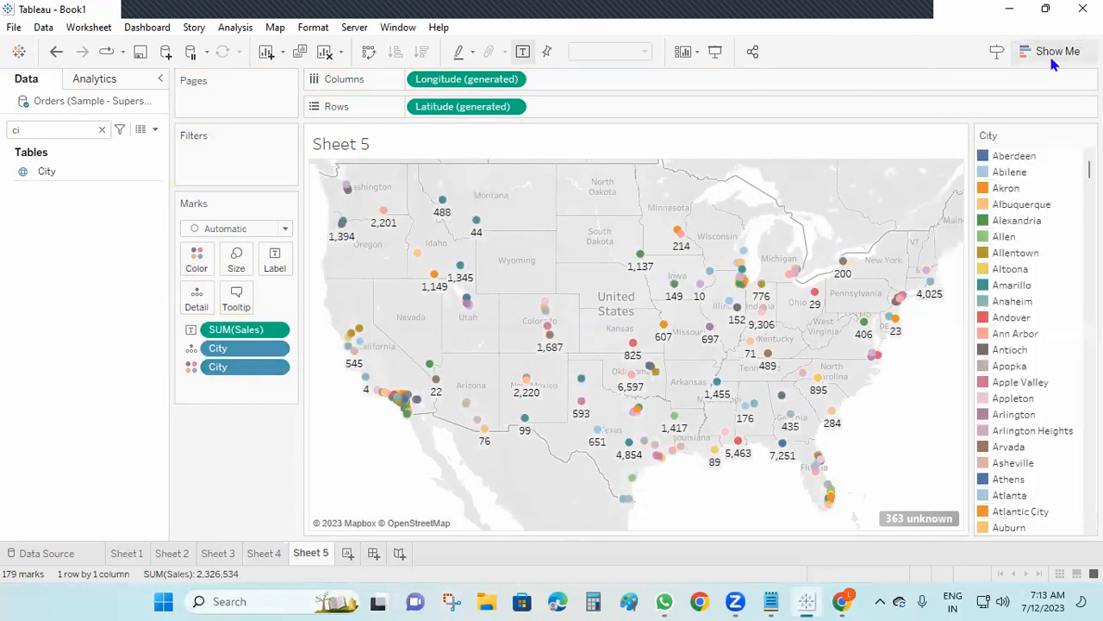
Try the Normal and Dark background map styles on the Sheet 5 city map
{"action": "left_click", "coordinate": [274, 29]}
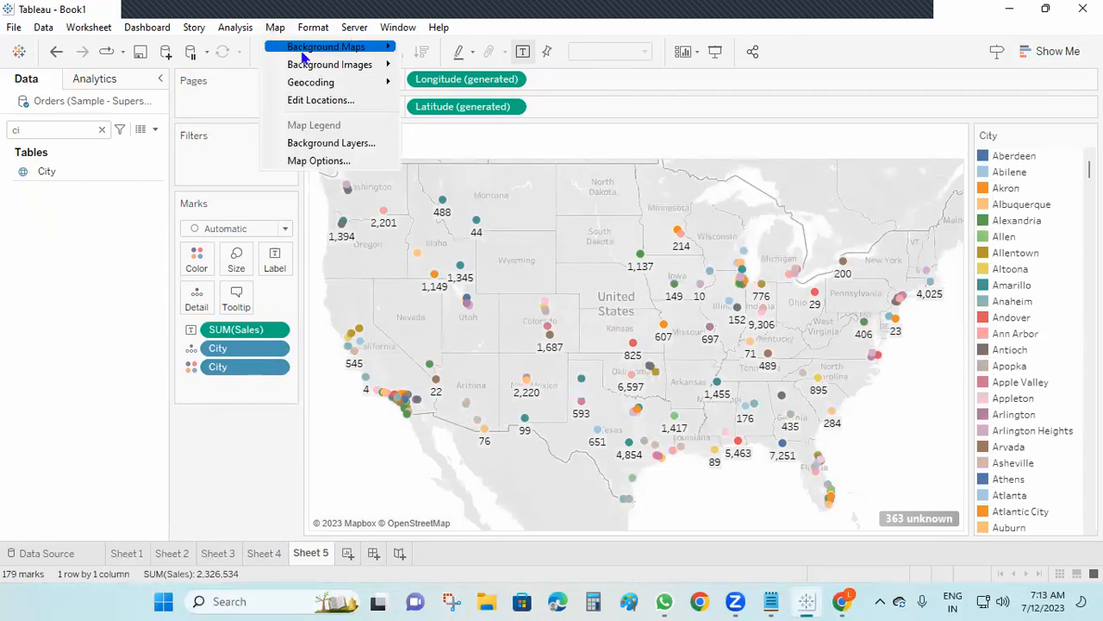
{"action": "mouse_move", "coordinate": [304, 55]}
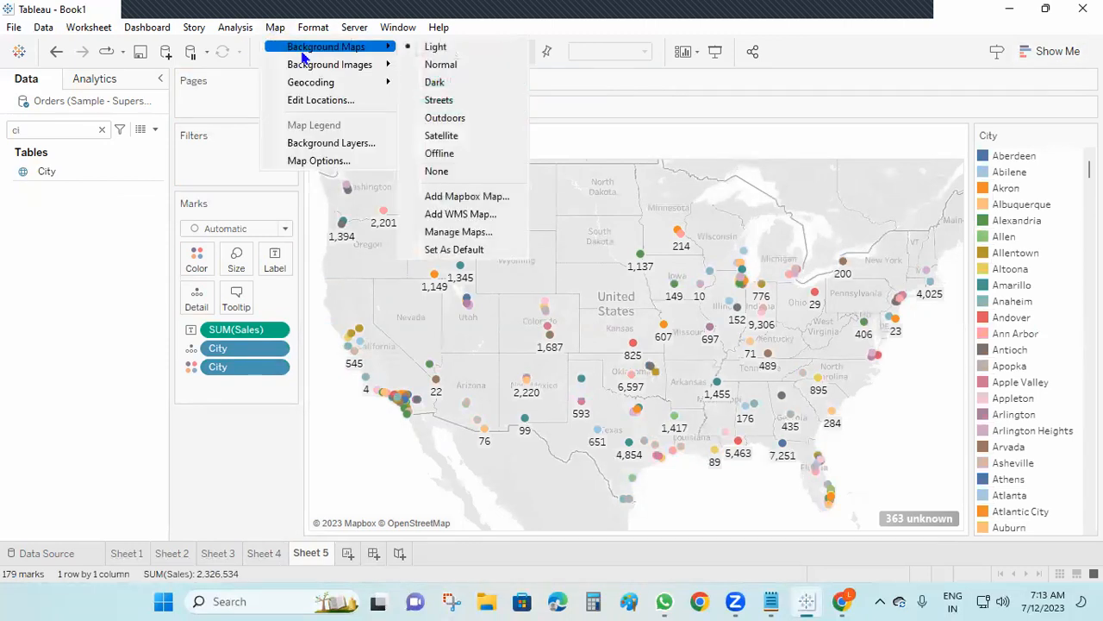
{"action": "left_click", "coordinate": [466, 67]}
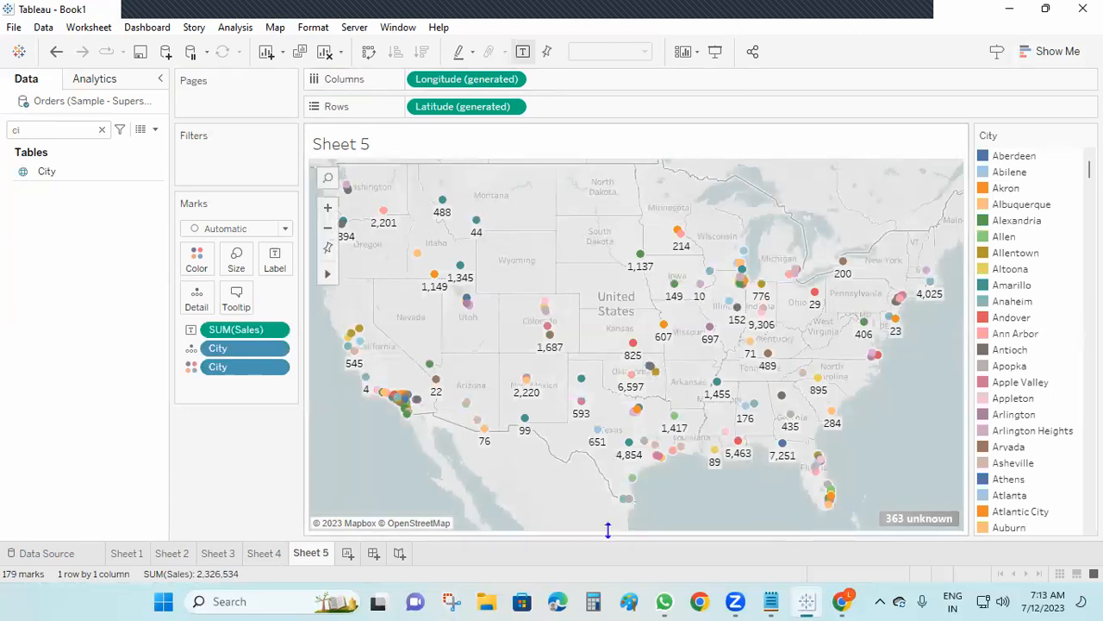
{"action": "left_click", "coordinate": [306, 33]}
{"action": "mouse_move", "coordinate": [275, 27]}
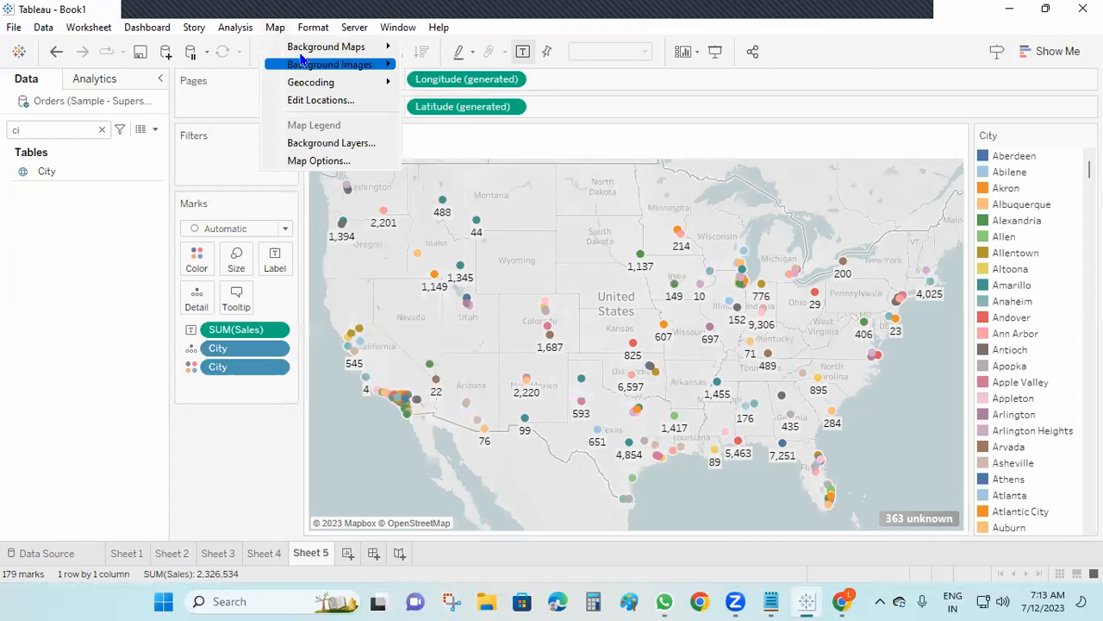
{"action": "mouse_move", "coordinate": [300, 50]}
{"action": "left_click", "coordinate": [436, 82]}
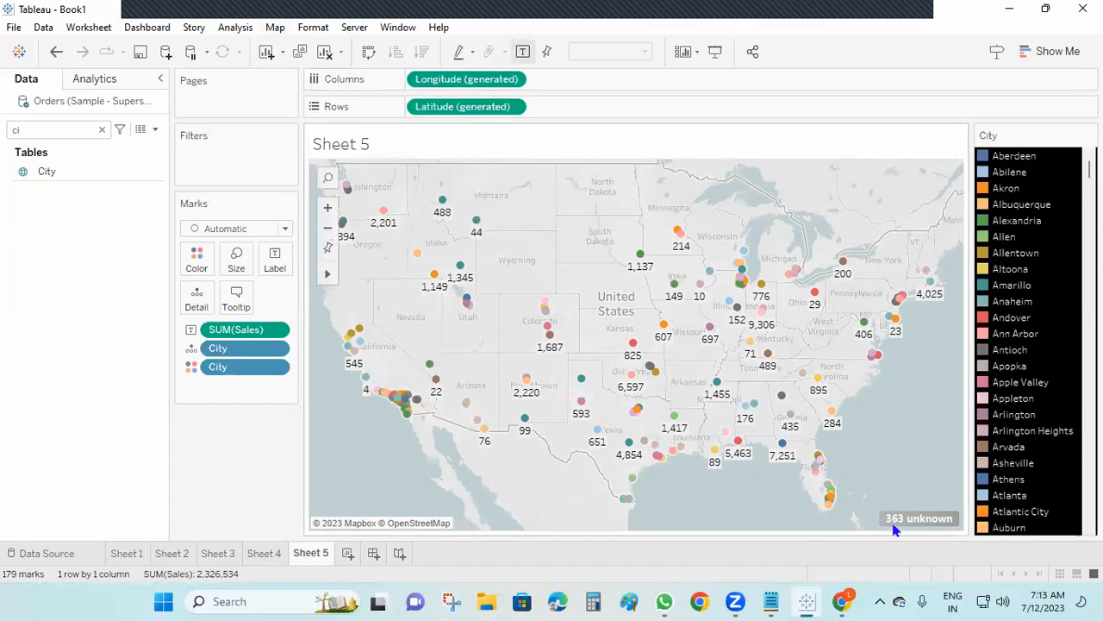
Try the Streets and Outdoors background map styles on the Sheet 5 city map
{"action": "left_click", "coordinate": [269, 28]}
{"action": "mouse_move", "coordinate": [283, 46]}
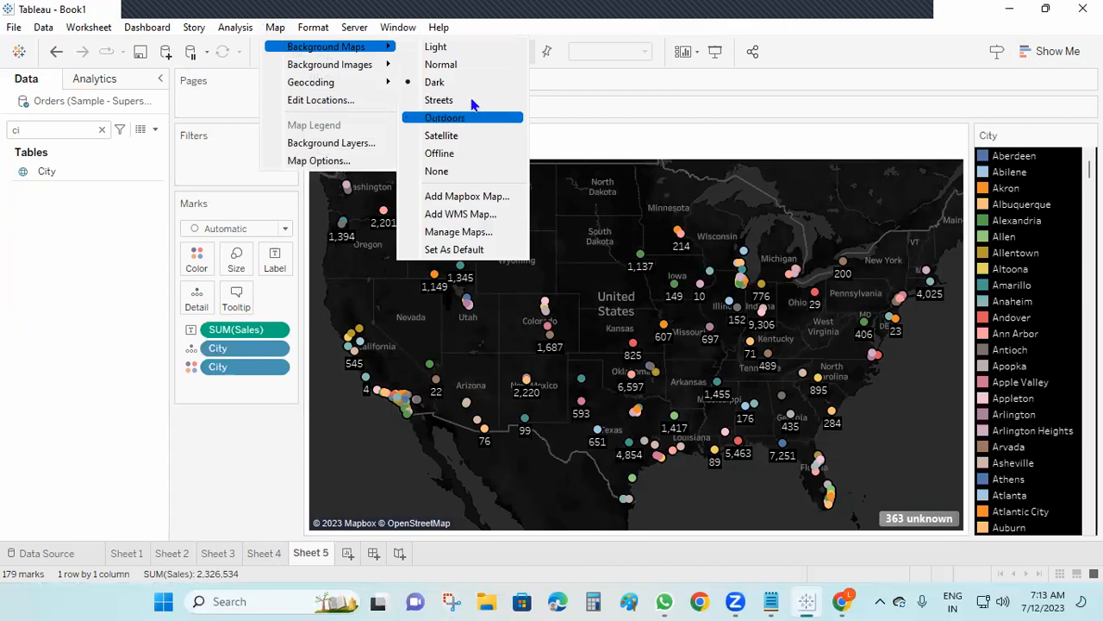
{"action": "left_click", "coordinate": [472, 101]}
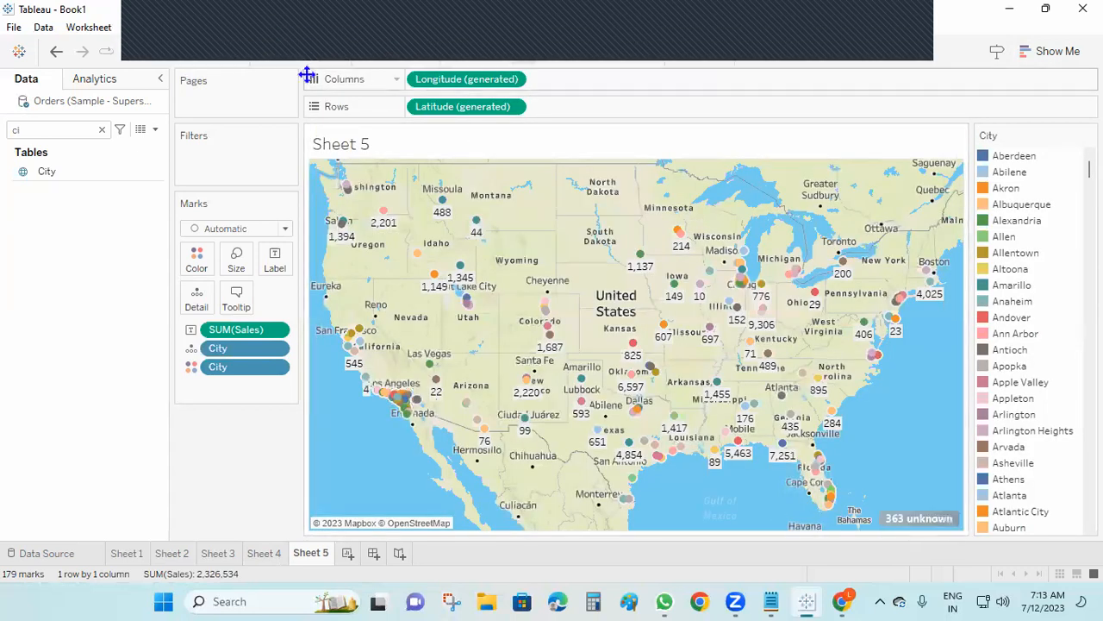
{"action": "left_click", "coordinate": [274, 27]}
{"action": "mouse_move", "coordinate": [336, 64]}
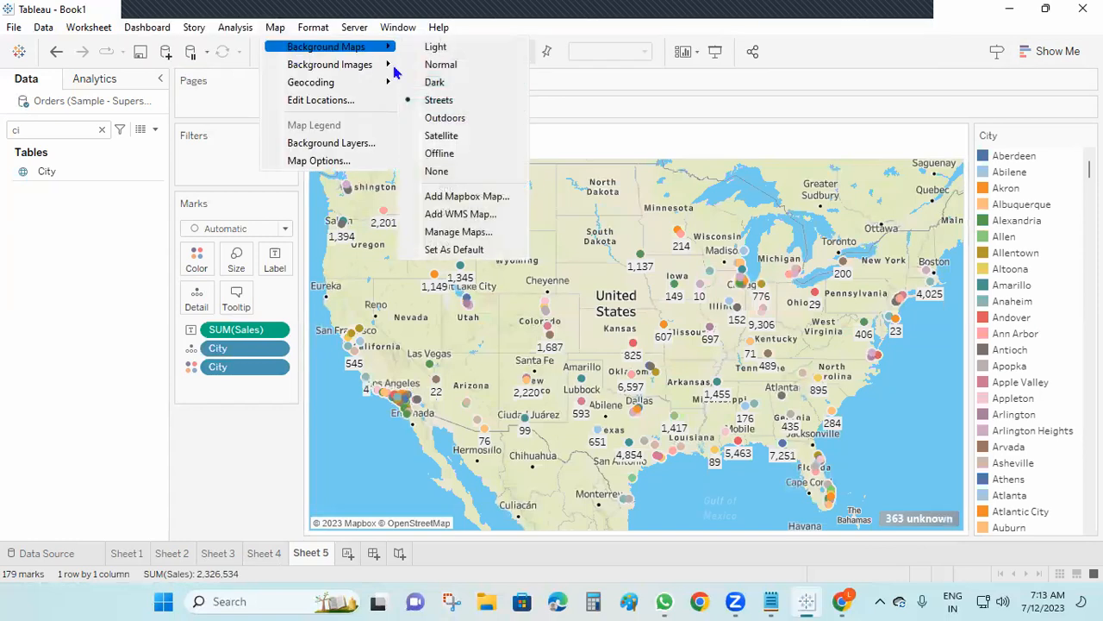
{"action": "left_click", "coordinate": [443, 115]}
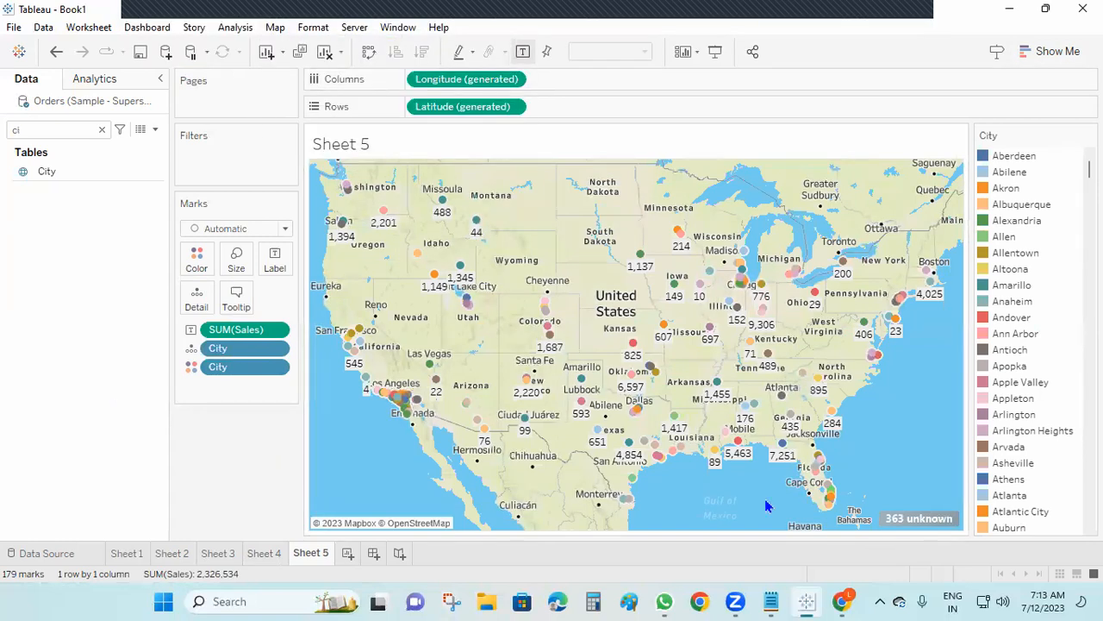
Try the Satellite background on the Sheet 5 city map and settle on the Offline background map
{"action": "left_click", "coordinate": [275, 27]}
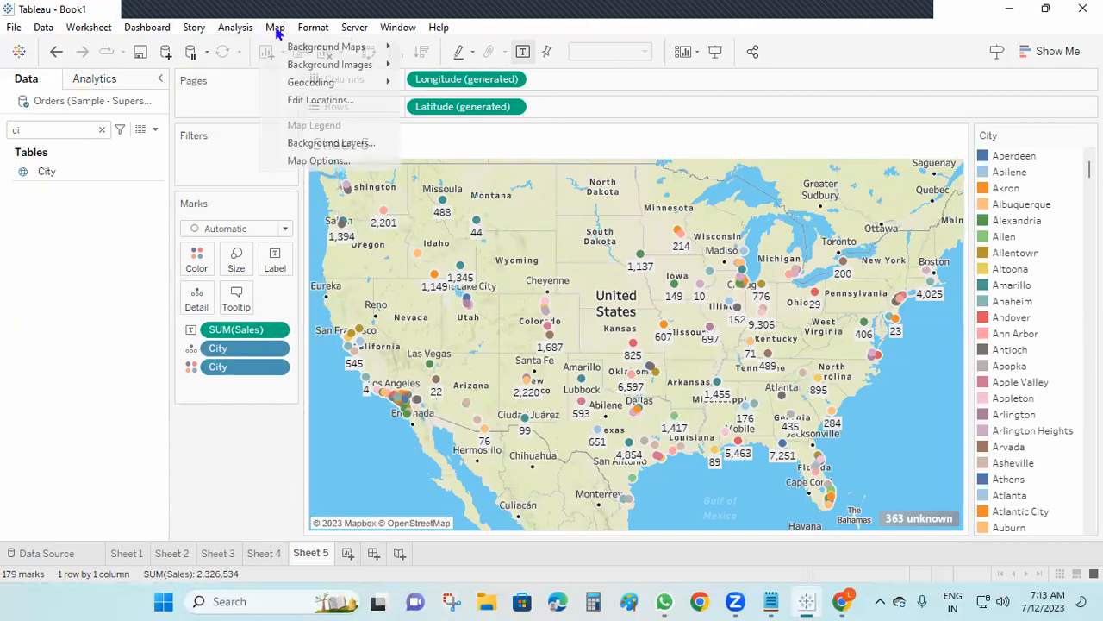
{"action": "mouse_move", "coordinate": [287, 50]}
{"action": "left_click", "coordinate": [407, 142]}
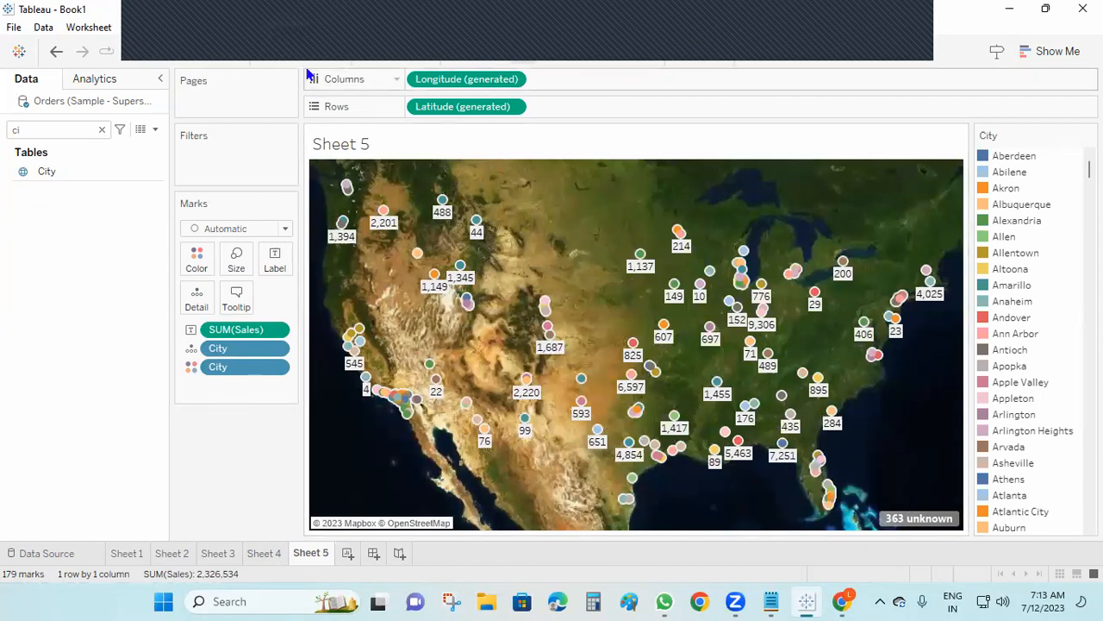
{"action": "left_click", "coordinate": [275, 27]}
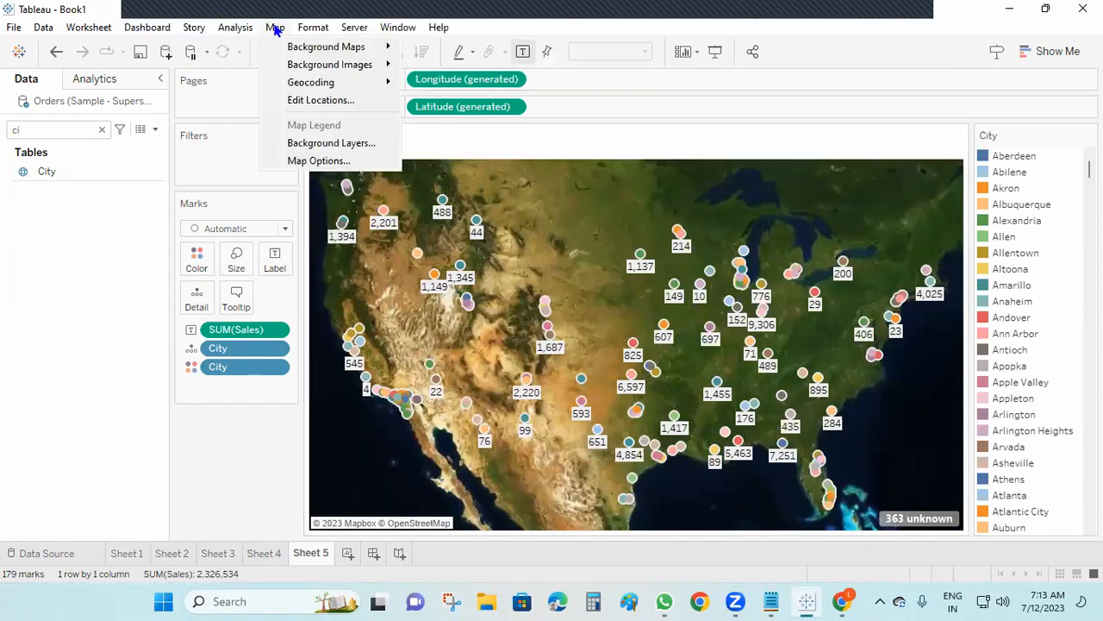
{"action": "mouse_move", "coordinate": [308, 48]}
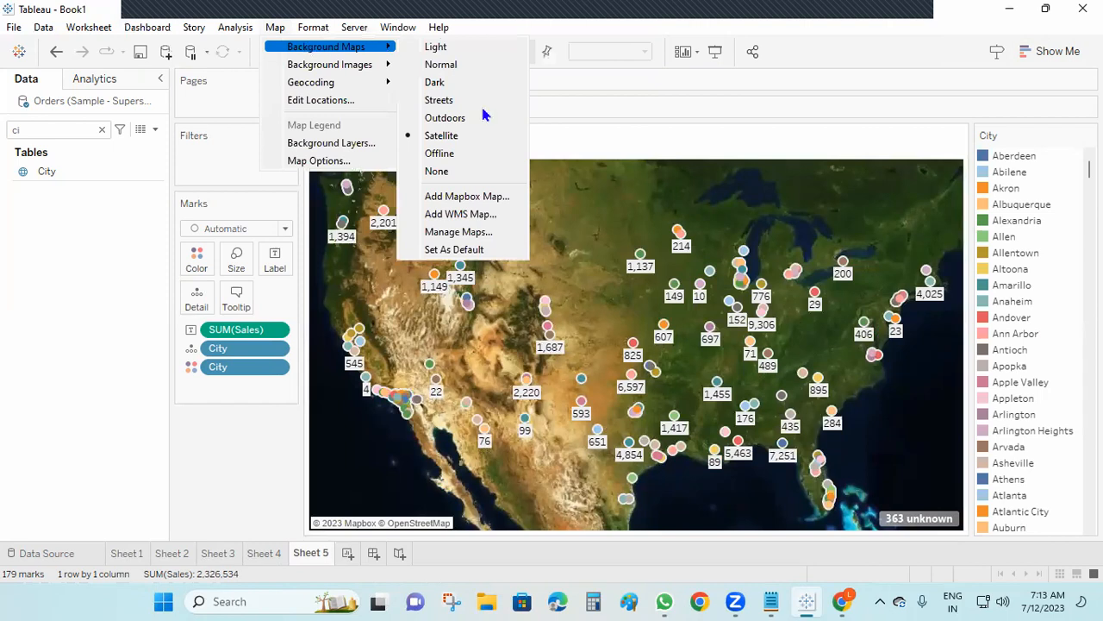
{"action": "left_click", "coordinate": [470, 171]}
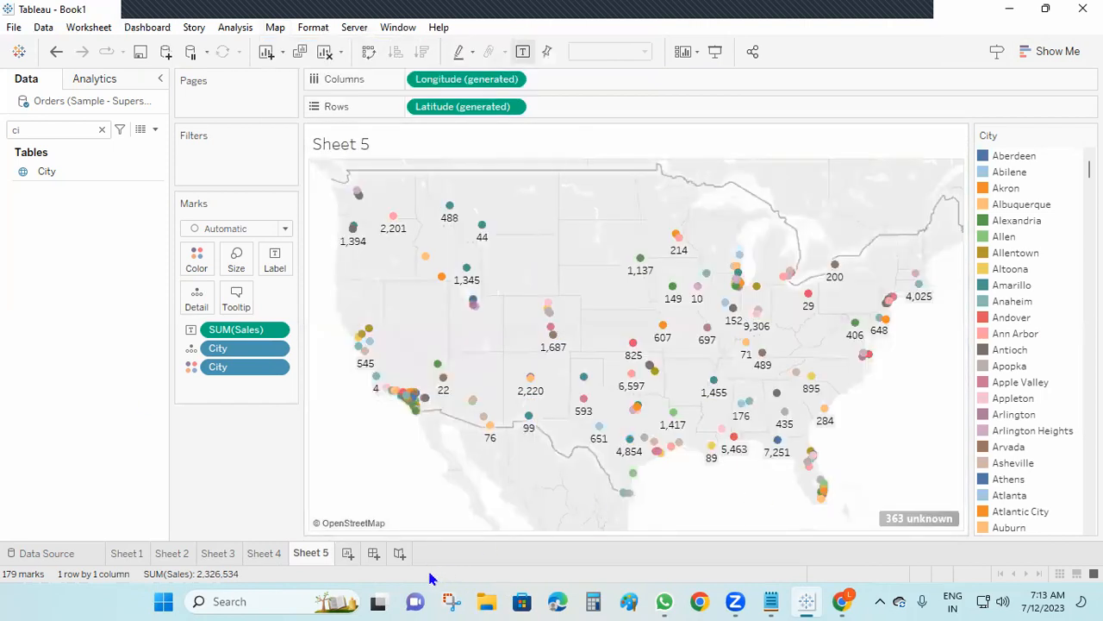
Open Sheet 3, try the Normal and Outdoors background maps and settle on the Satellite background
{"action": "left_click", "coordinate": [265, 554]}
{"action": "left_click", "coordinate": [217, 553]}
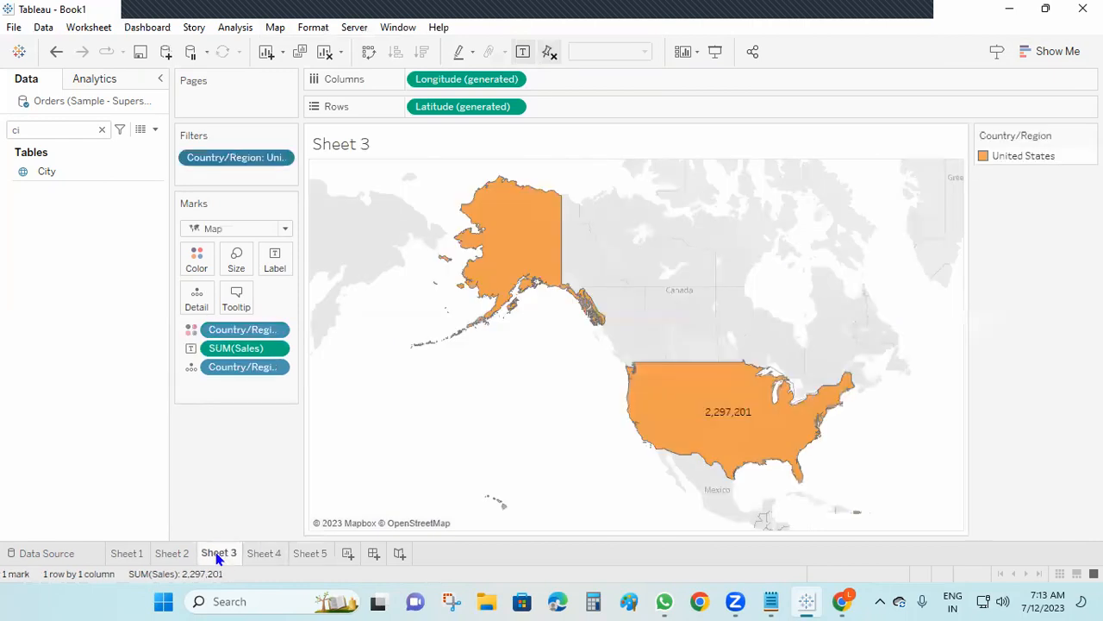
{"action": "left_click", "coordinate": [274, 28]}
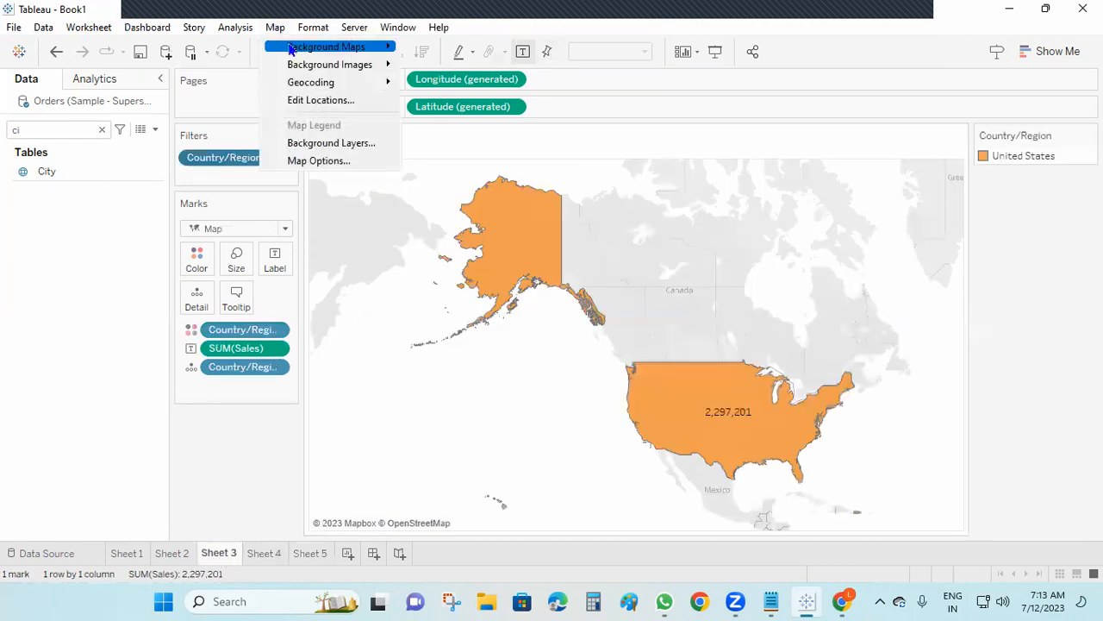
{"action": "mouse_move", "coordinate": [362, 46]}
{"action": "left_click", "coordinate": [450, 65]}
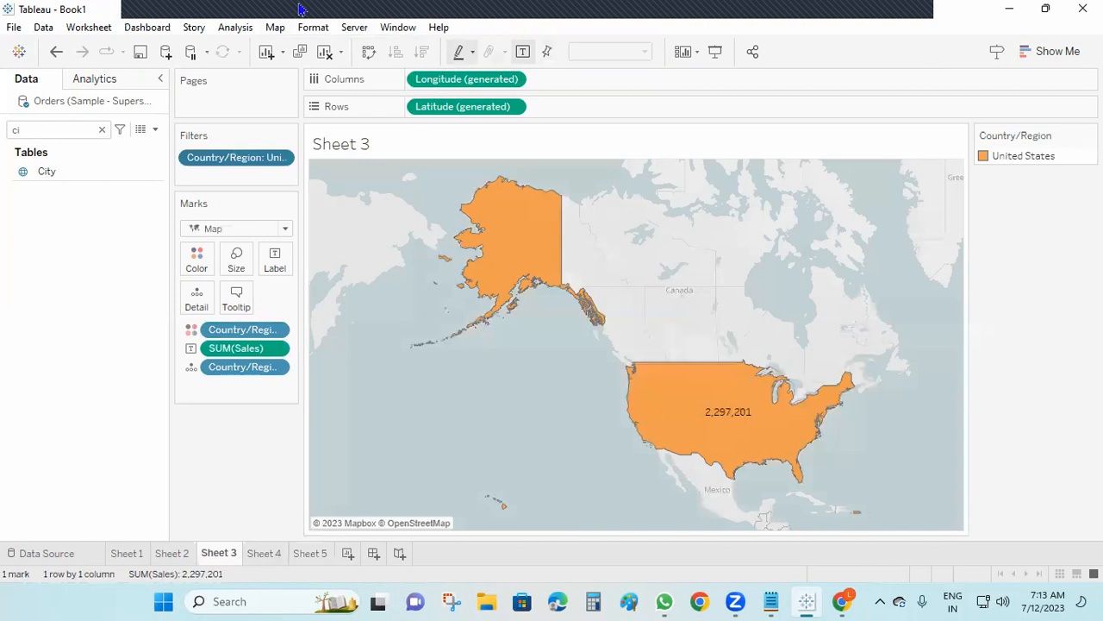
{"action": "left_click", "coordinate": [275, 28]}
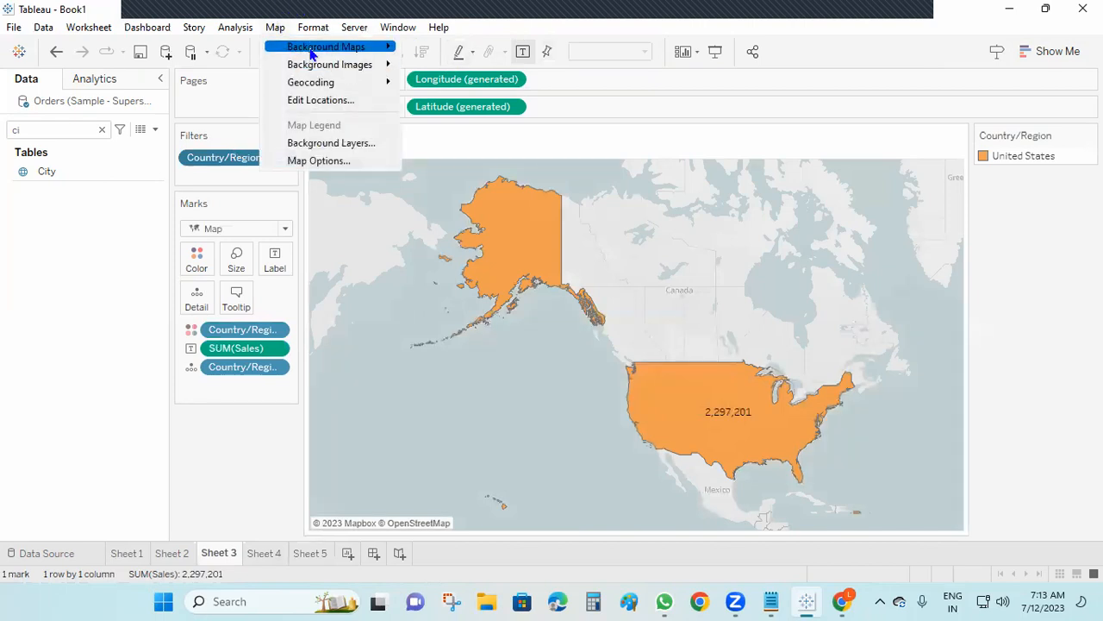
{"action": "mouse_move", "coordinate": [362, 47]}
{"action": "left_click", "coordinate": [465, 118]}
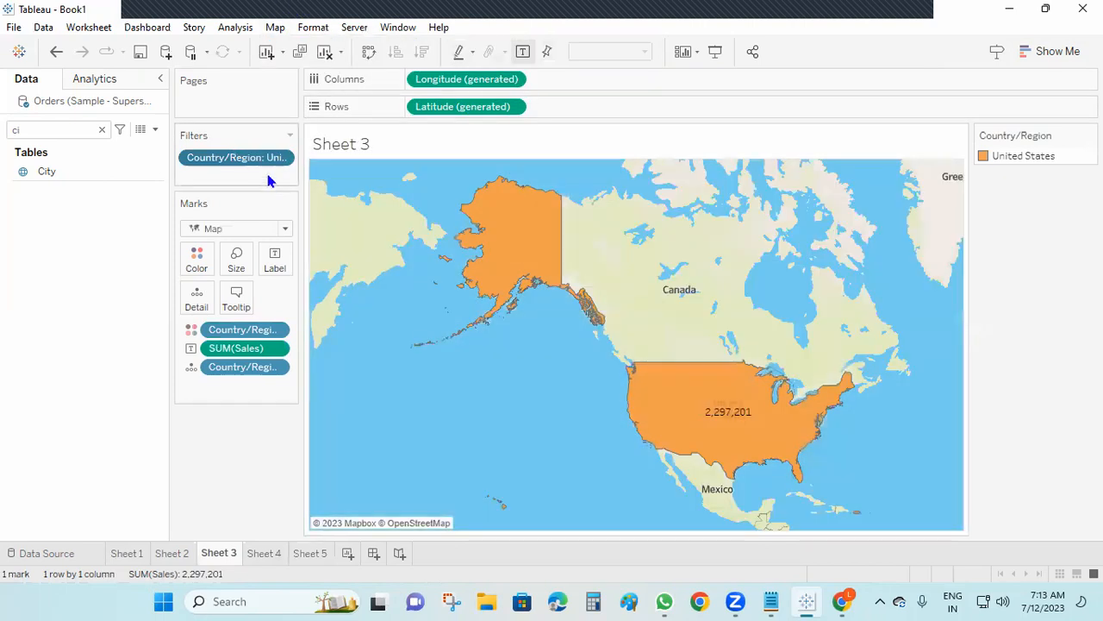
{"action": "left_click", "coordinate": [276, 28]}
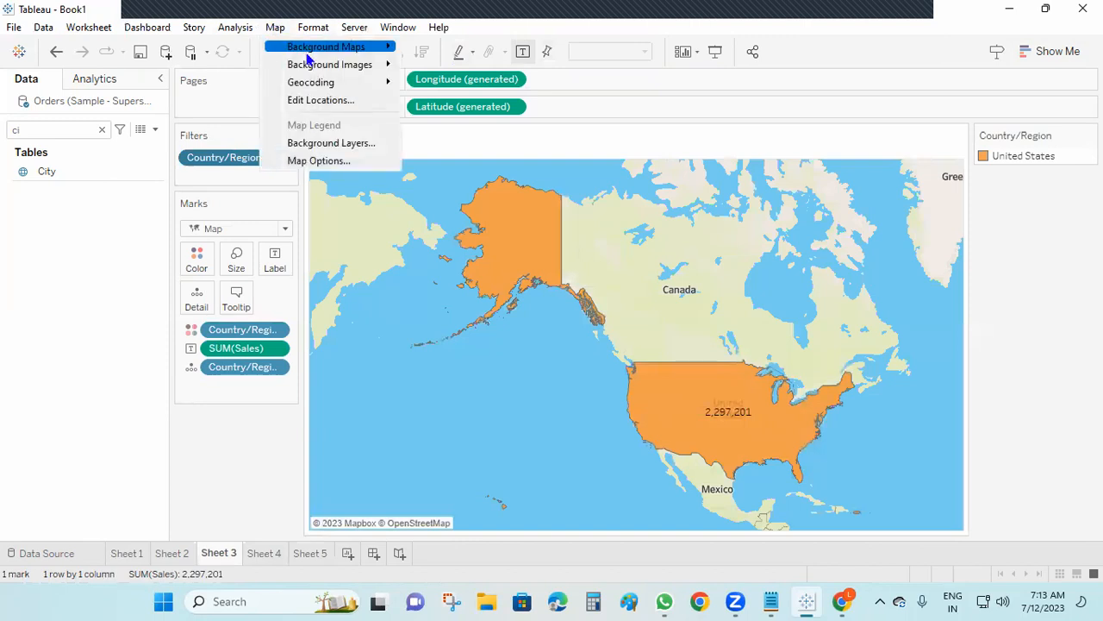
{"action": "mouse_move", "coordinate": [309, 57]}
{"action": "left_click", "coordinate": [457, 138]}
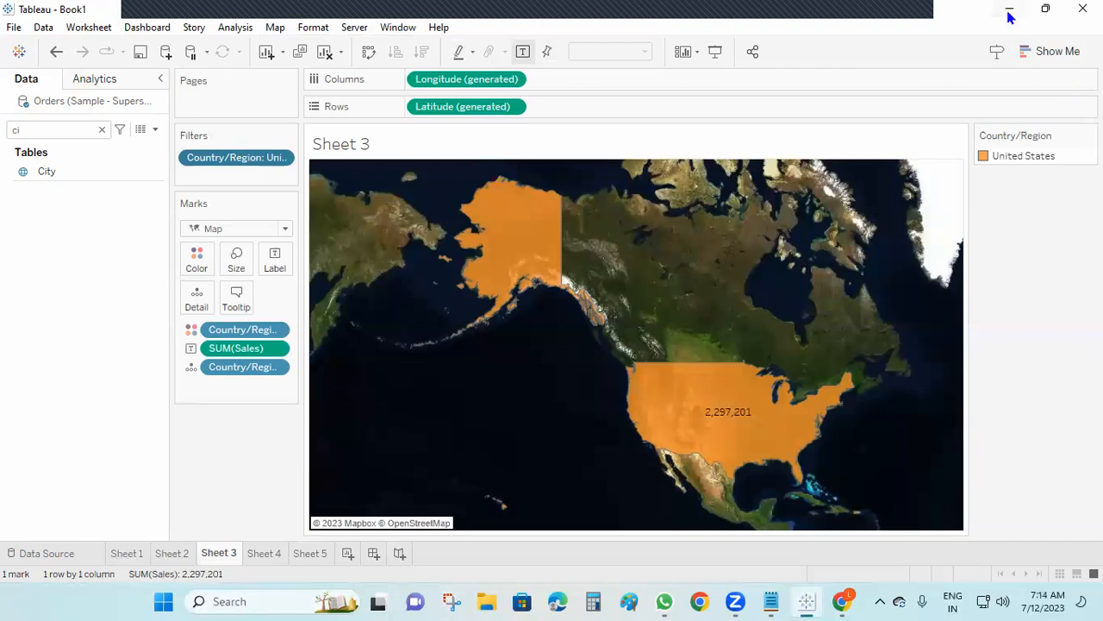
Close the Tableau workbook without saving its changes and return to the desktop
{"action": "left_click", "coordinate": [1082, 8]}
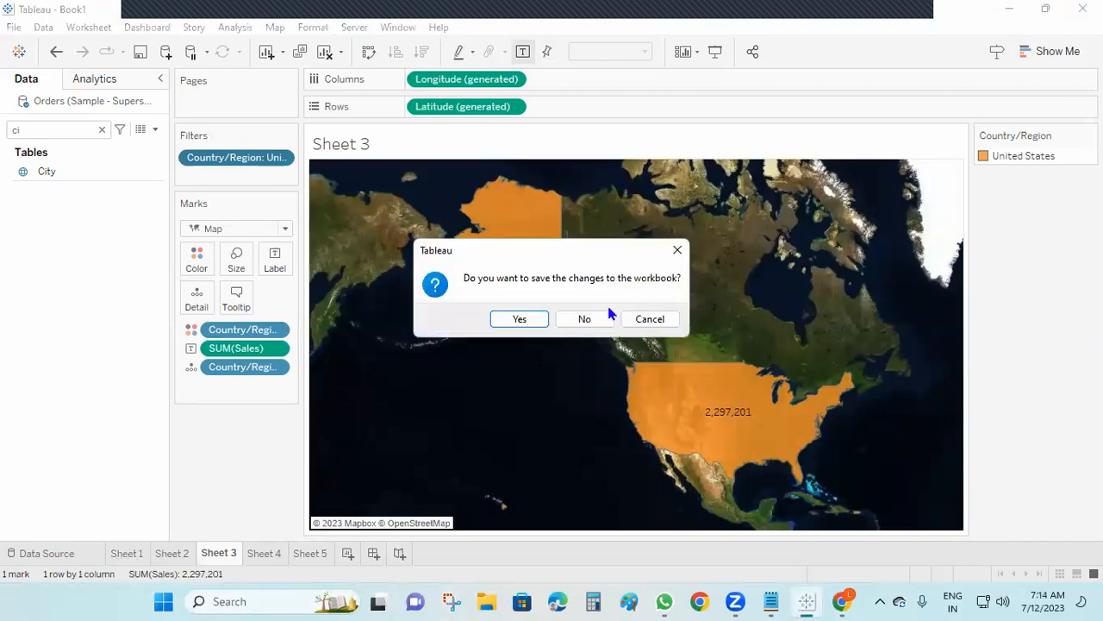
{"action": "left_click", "coordinate": [593, 319]}
{"action": "left_click", "coordinate": [1085, 9]}
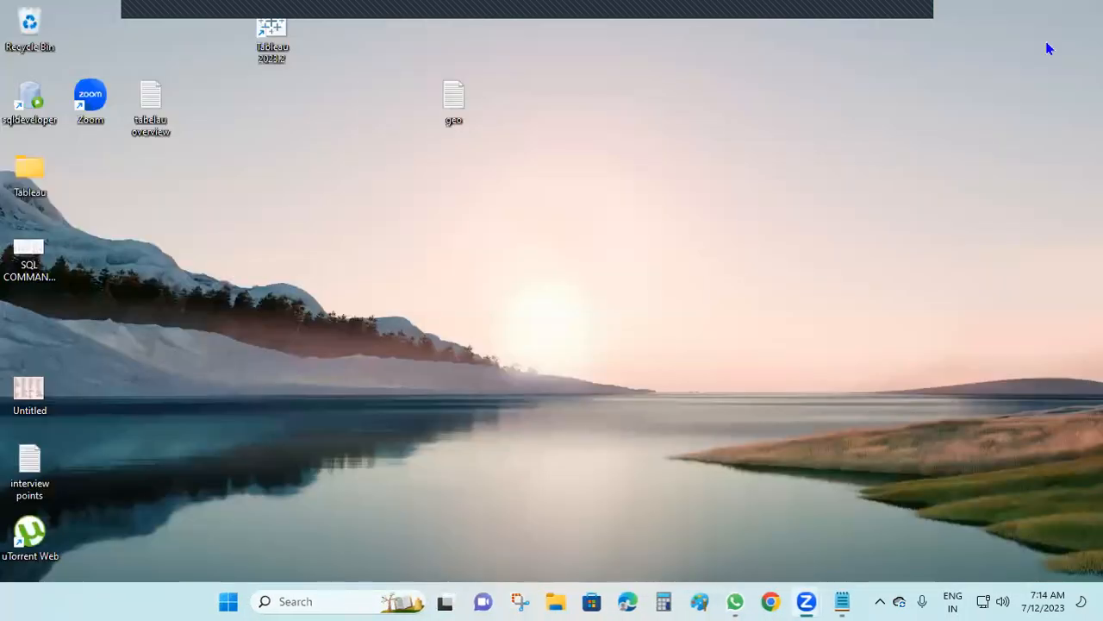
Open the geo text file in Notepad to review its country, state and sales data, and close Notepad, saving the interview points changes
{"action": "double_click", "coordinate": [454, 104]}
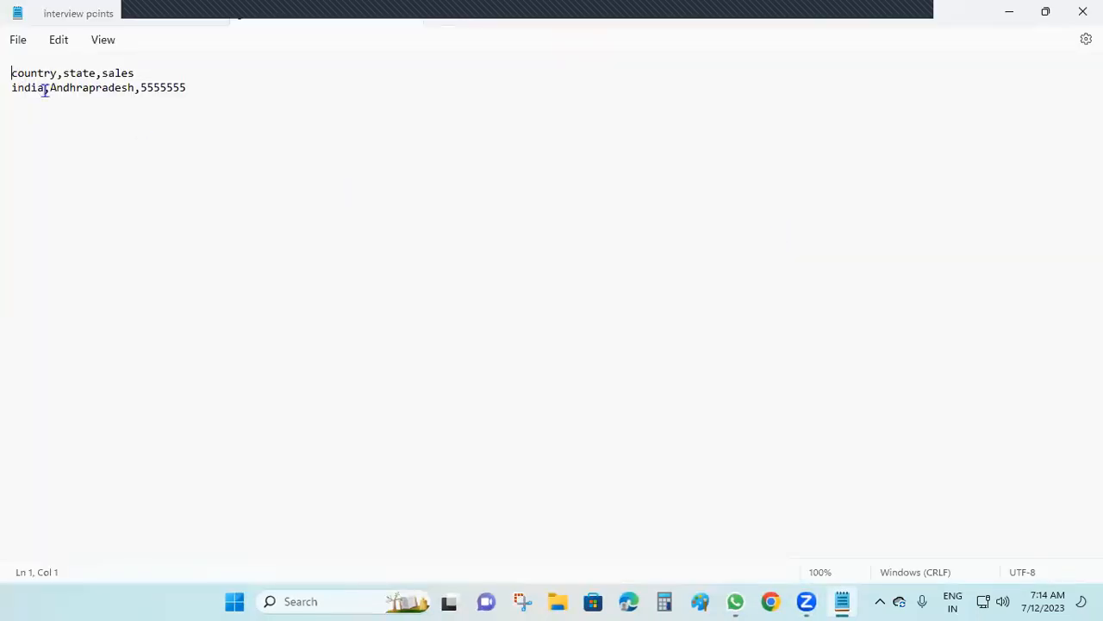
{"action": "left_click_drag", "start_coordinate": [189, 85], "coordinate": [13, 69]}
{"action": "left_click", "coordinate": [228, 173]}
{"action": "left_click", "coordinate": [1083, 12]}
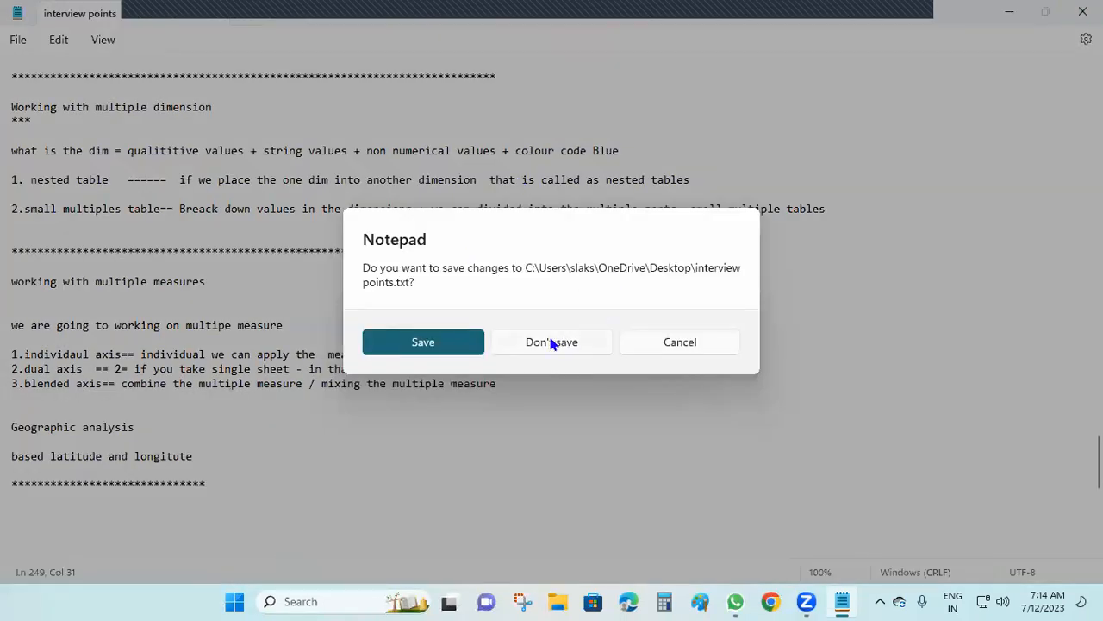
{"action": "left_click", "coordinate": [447, 343]}
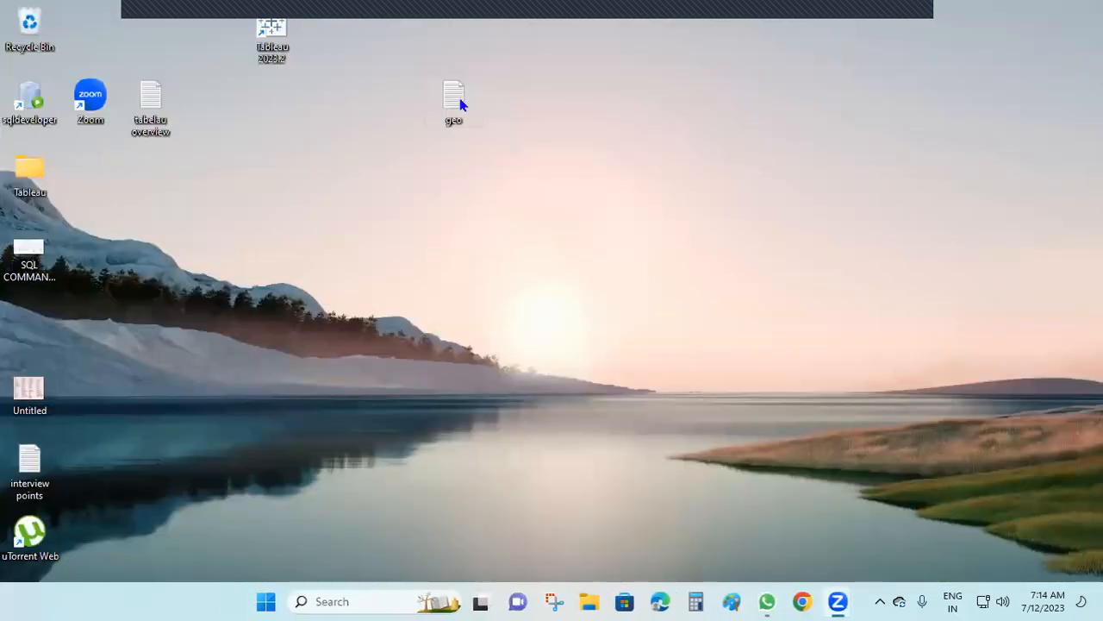
Open the geo text file from the desktop as a data source in Tableau and go to Sheet 1
{"action": "left_click_drag", "start_coordinate": [192, 161], "coordinate": [274, 30]}
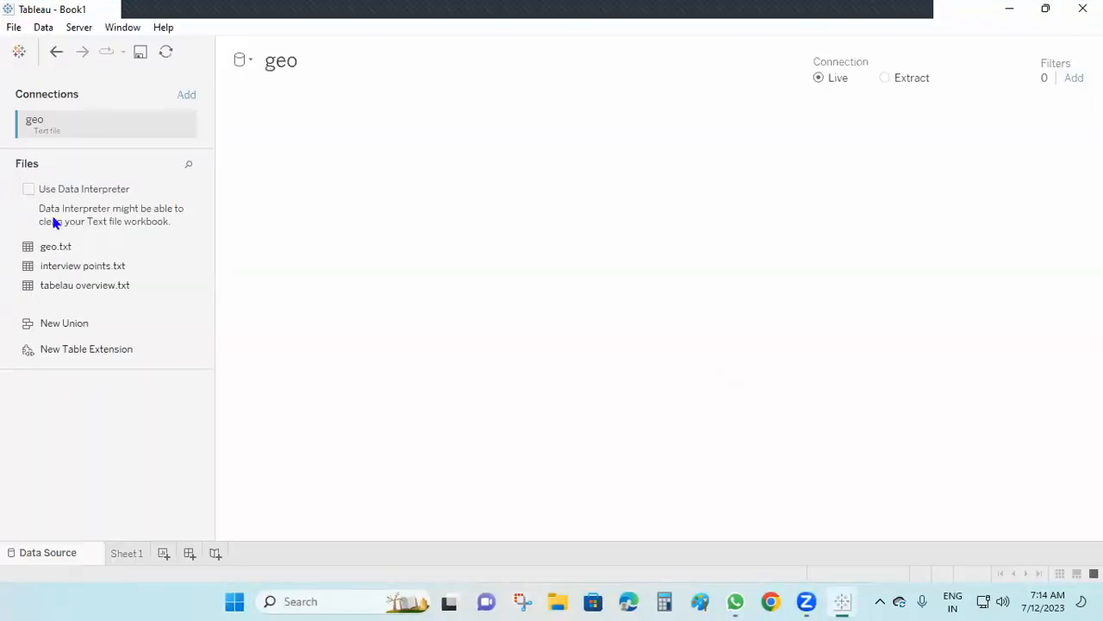
{"action": "left_click", "coordinate": [126, 554]}
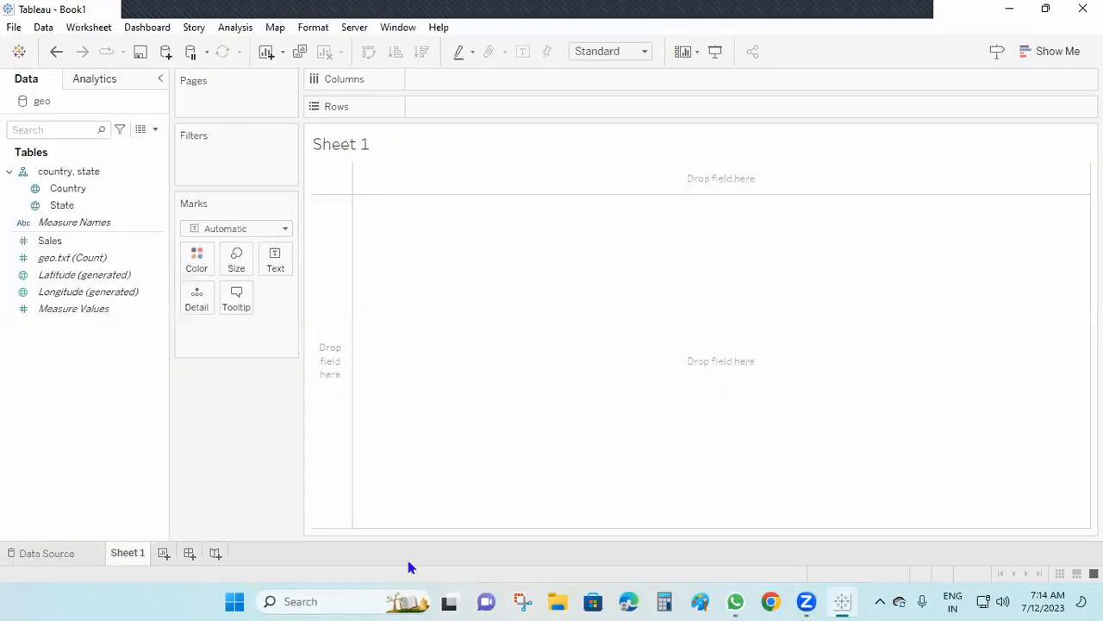
Add Country to Rows on Sheet 1 and convert the view to a filled map
{"action": "left_click_drag", "start_coordinate": [76, 188], "coordinate": [463, 109]}
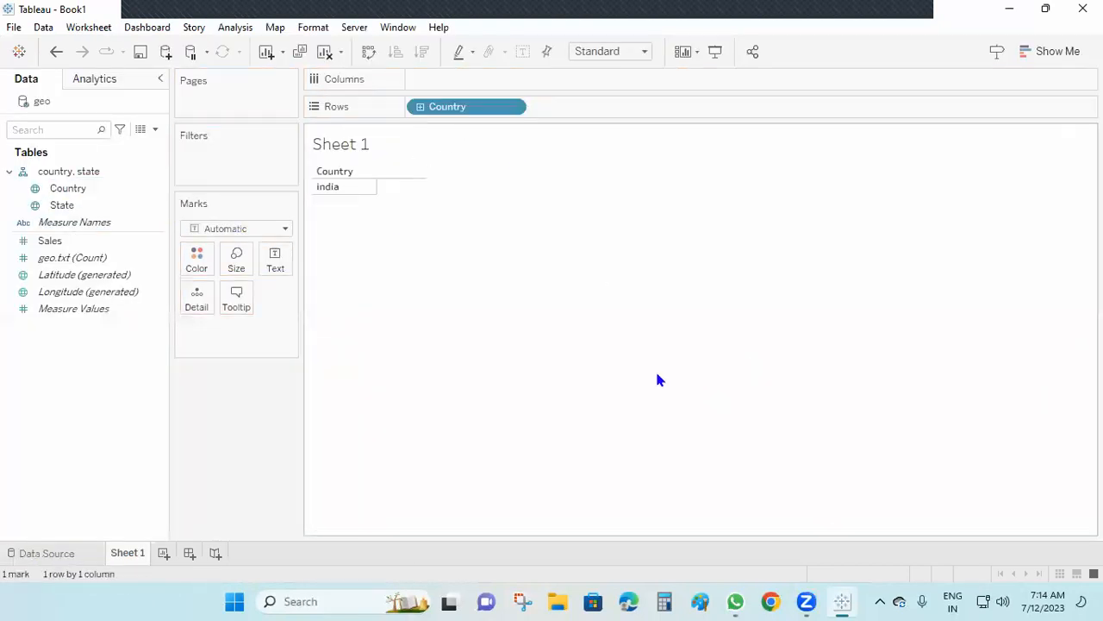
{"action": "left_click", "coordinate": [1057, 52]}
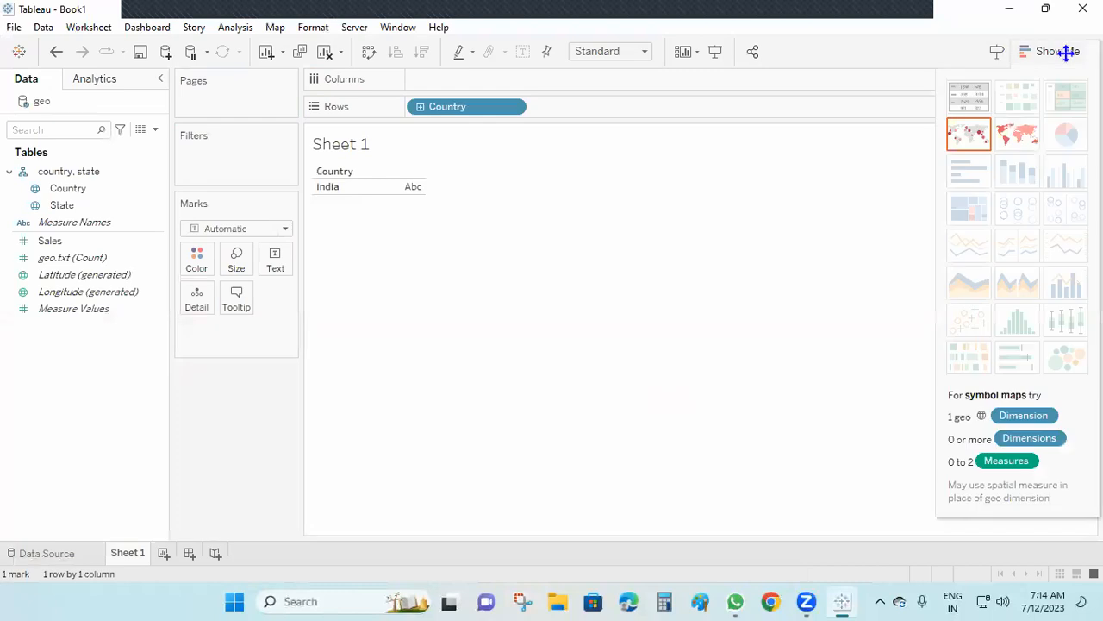
{"action": "left_click", "coordinate": [1009, 137]}
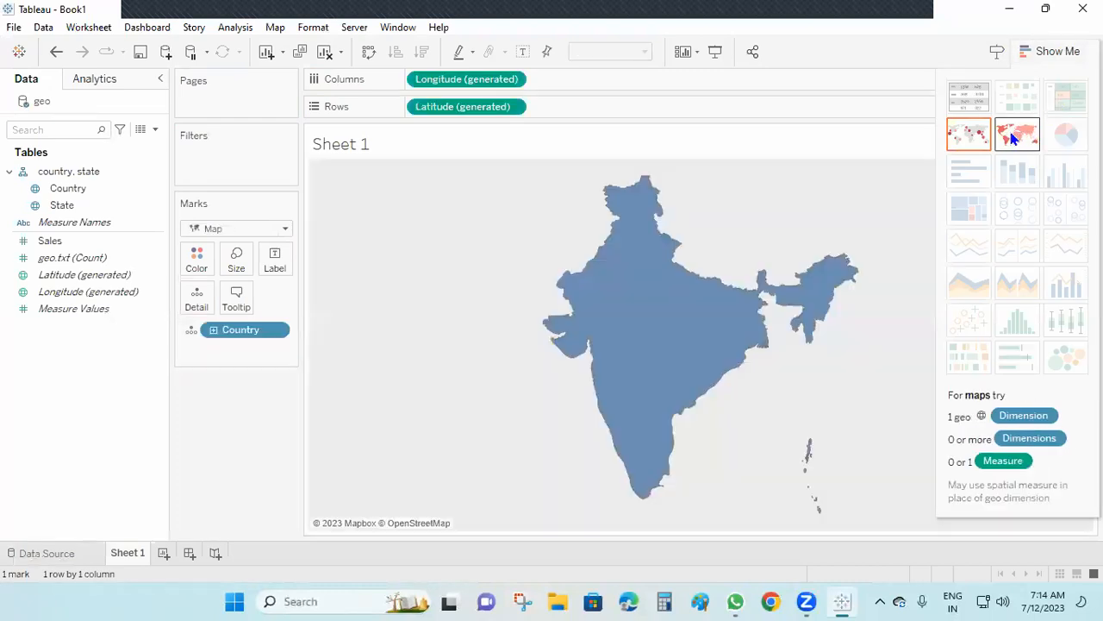
Create Sheet 2 with State on Rows and convert the view to a filled map
{"action": "left_click", "coordinate": [163, 554]}
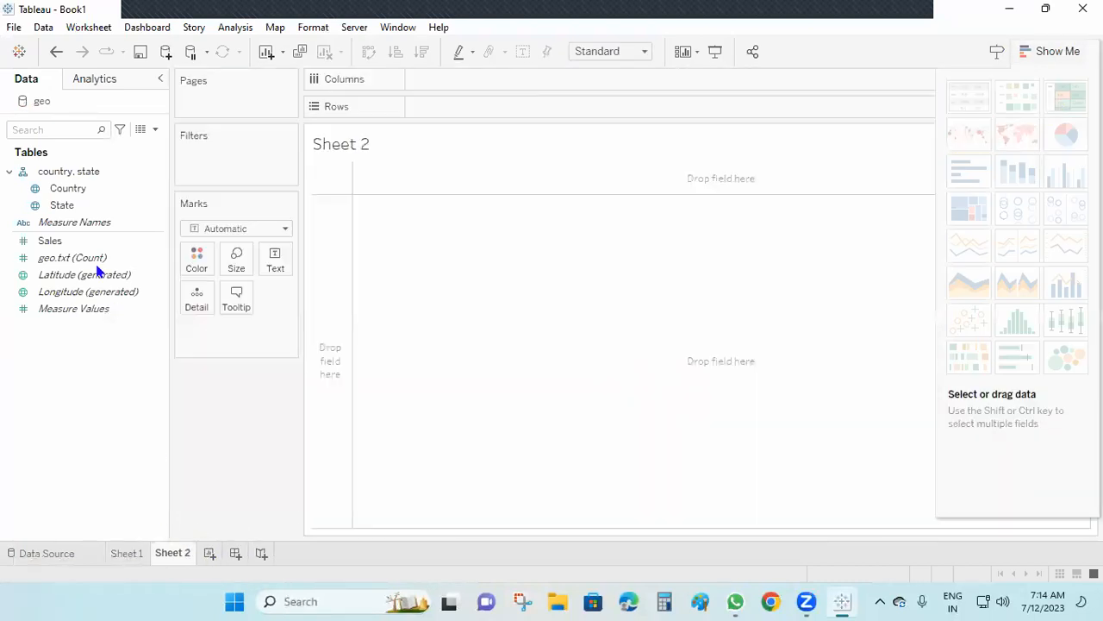
{"action": "left_click_drag", "start_coordinate": [69, 207], "coordinate": [451, 121]}
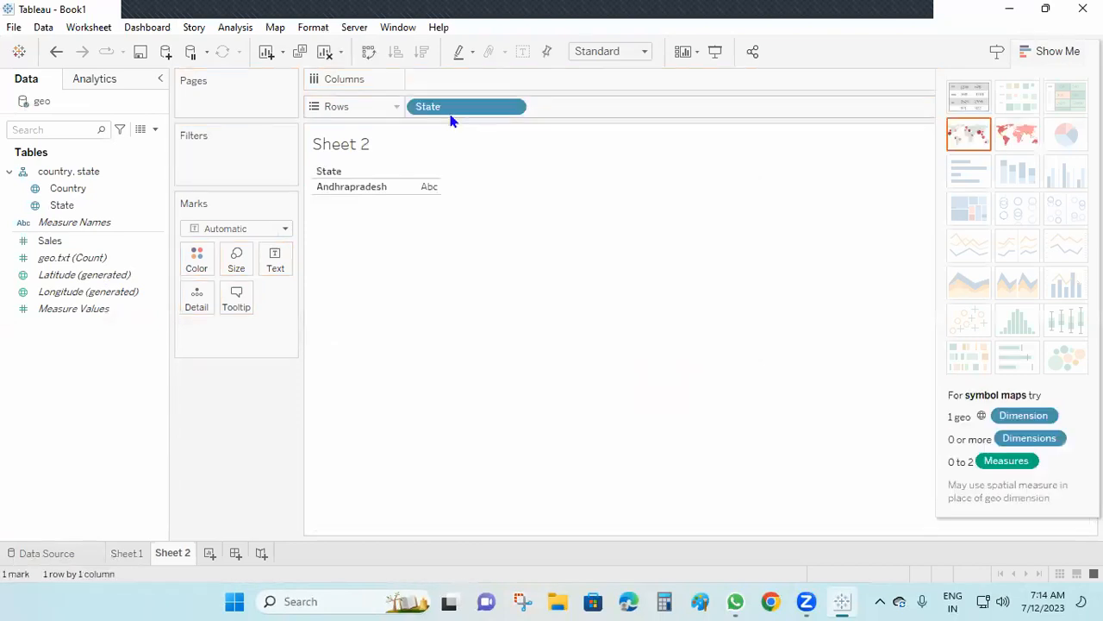
{"action": "left_click", "coordinate": [1019, 140]}
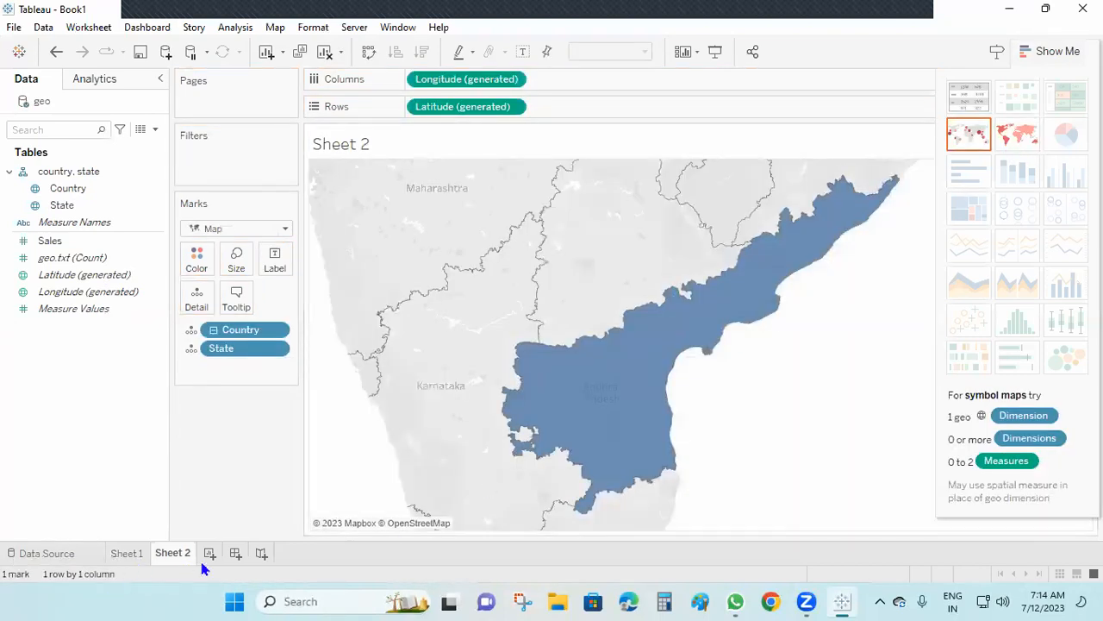
Create Sheet 3 with the country, state hierarchy on Rows and convert the view to a filled map
{"action": "left_click", "coordinate": [209, 554]}
{"action": "left_click_drag", "start_coordinate": [79, 172], "coordinate": [488, 116]}
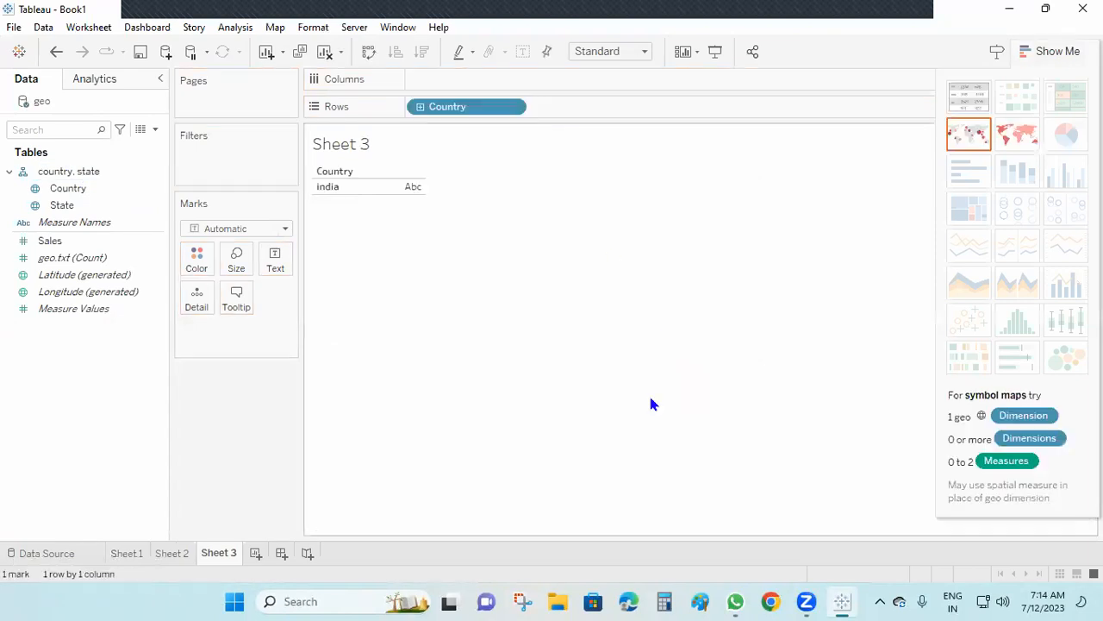
{"action": "left_click", "coordinate": [1024, 138]}
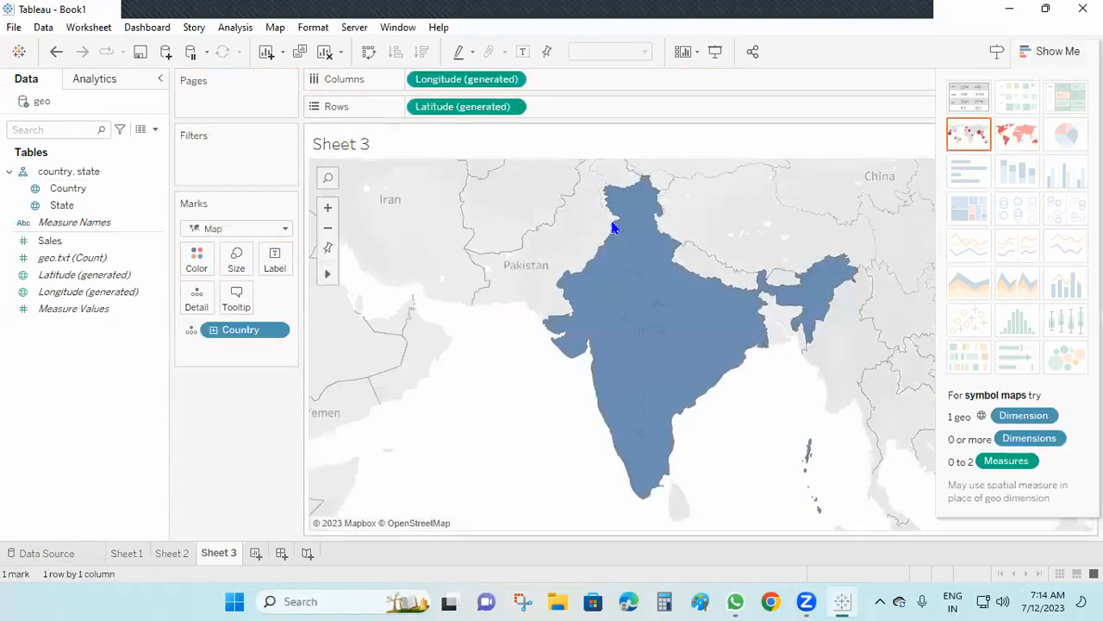
Drill down from Country to State on the Sheet 3 map and reapply the filled map
{"action": "left_click", "coordinate": [213, 330]}
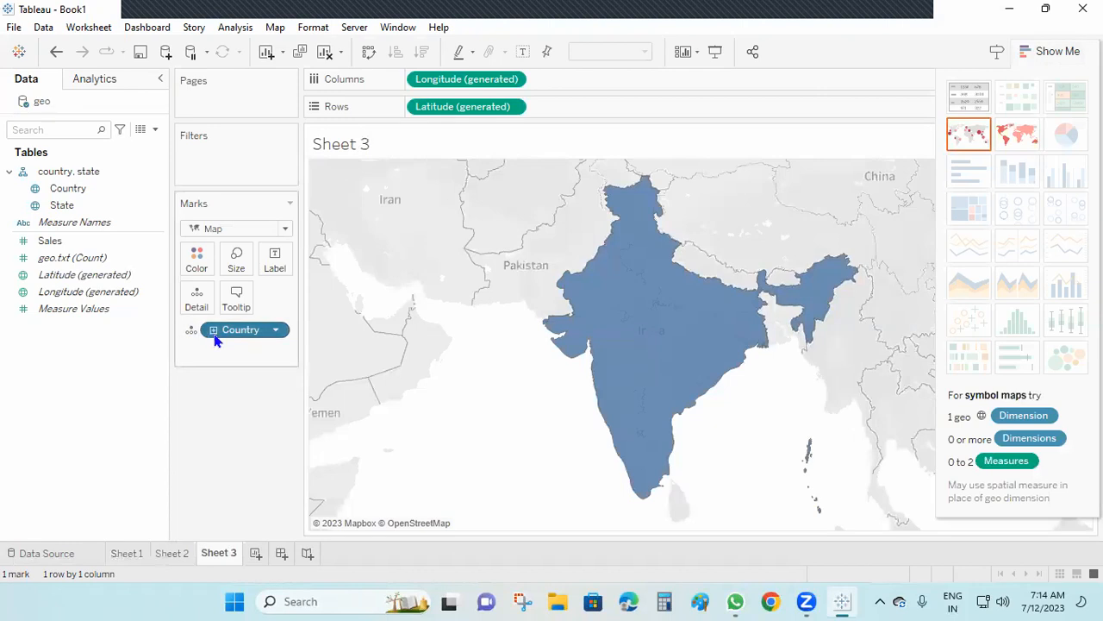
{"action": "scroll", "coordinate": [694, 386], "scroll_direction": "down", "scroll_amount": 5}
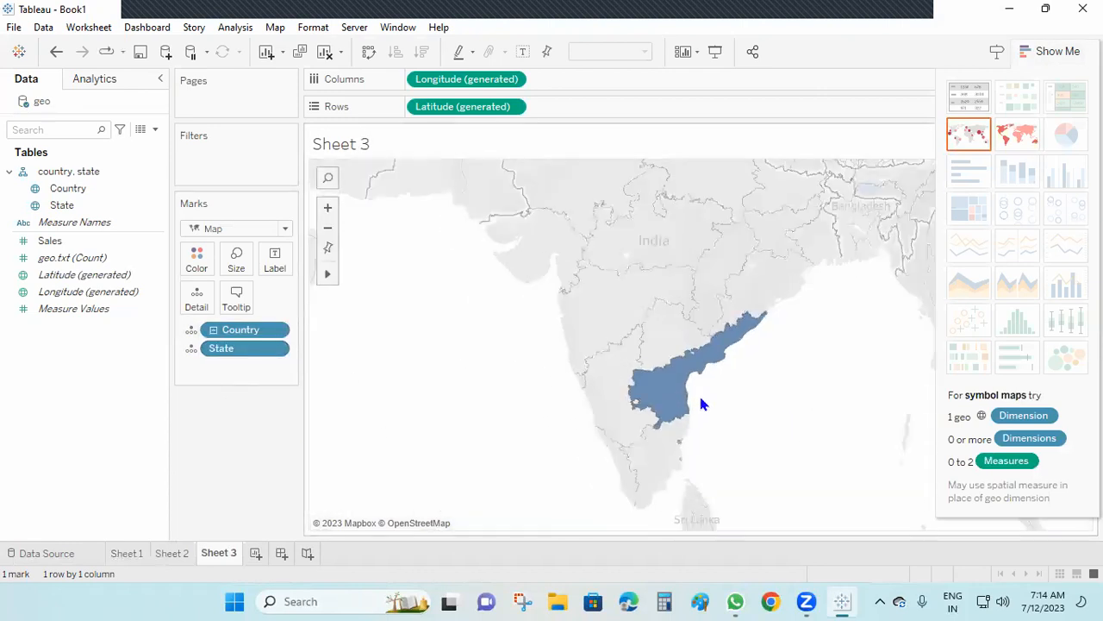
{"action": "scroll", "coordinate": [801, 352], "scroll_direction": "down", "scroll_amount": 2}
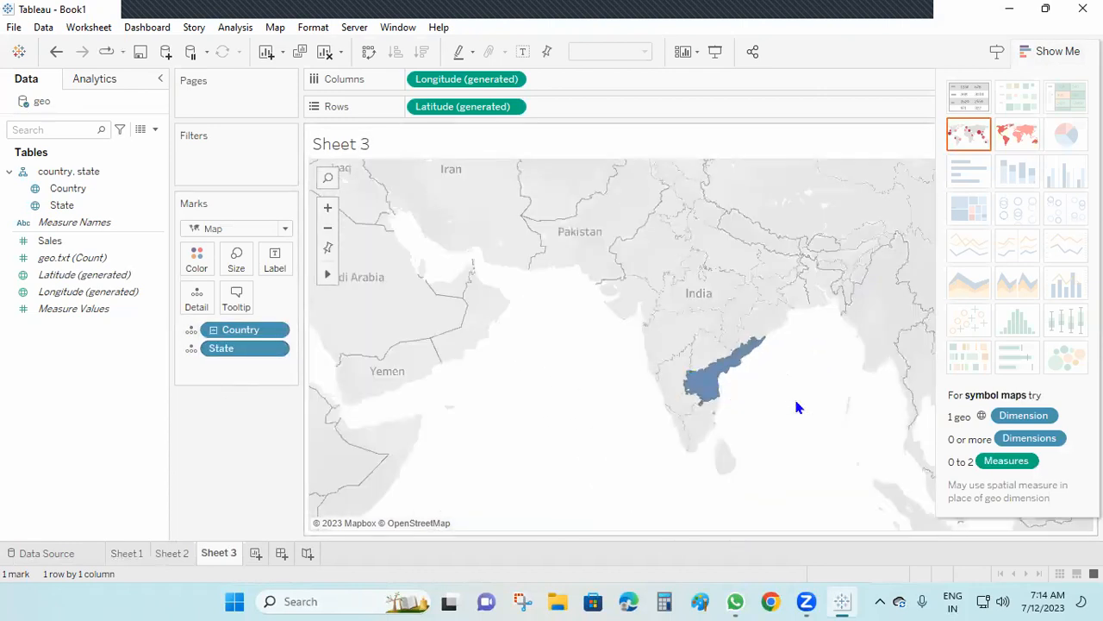
{"action": "left_click", "coordinate": [1018, 134]}
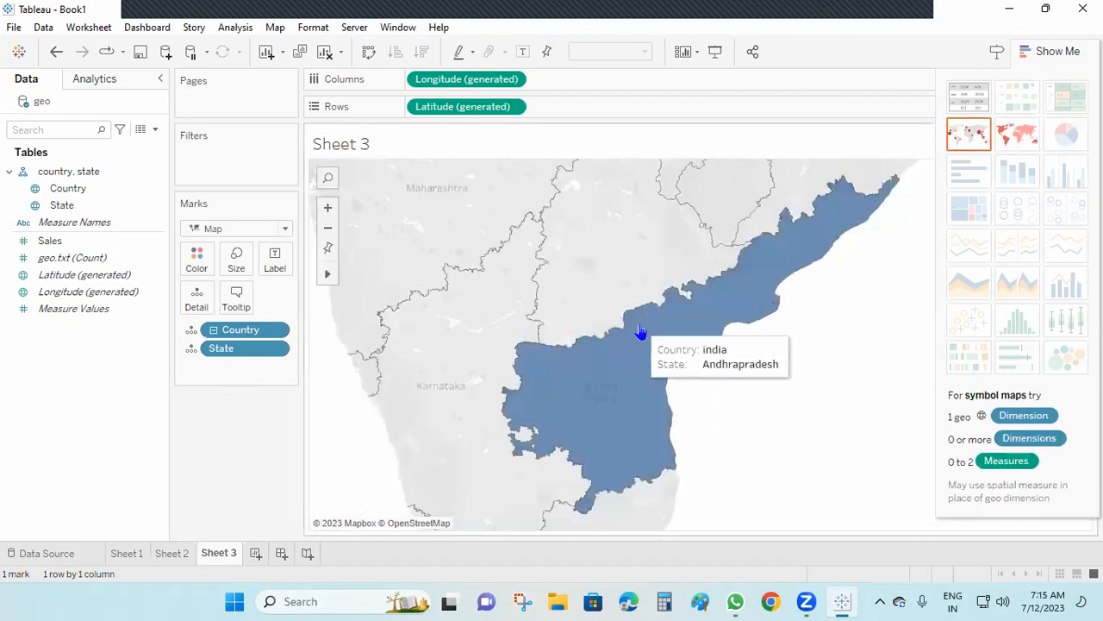
Try colouring the Sheet 3 map by Country and by State
{"action": "left_click_drag", "start_coordinate": [68, 188], "coordinate": [196, 258]}
{"action": "scroll", "coordinate": [750, 379], "scroll_direction": "down", "scroll_amount": 1}
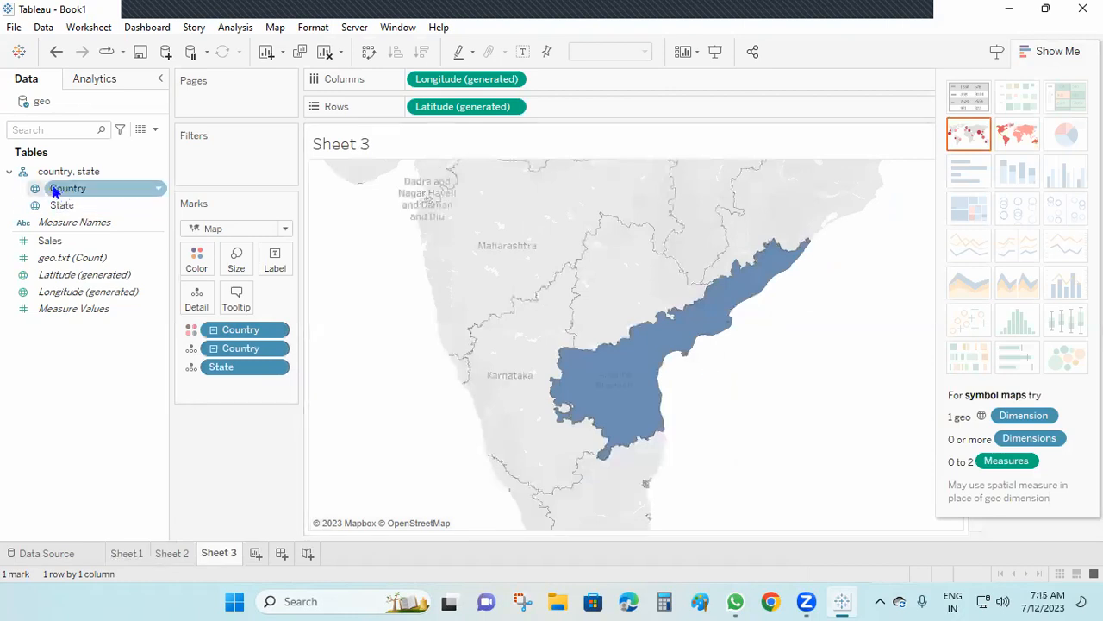
{"action": "left_click_drag", "start_coordinate": [62, 205], "coordinate": [216, 267]}
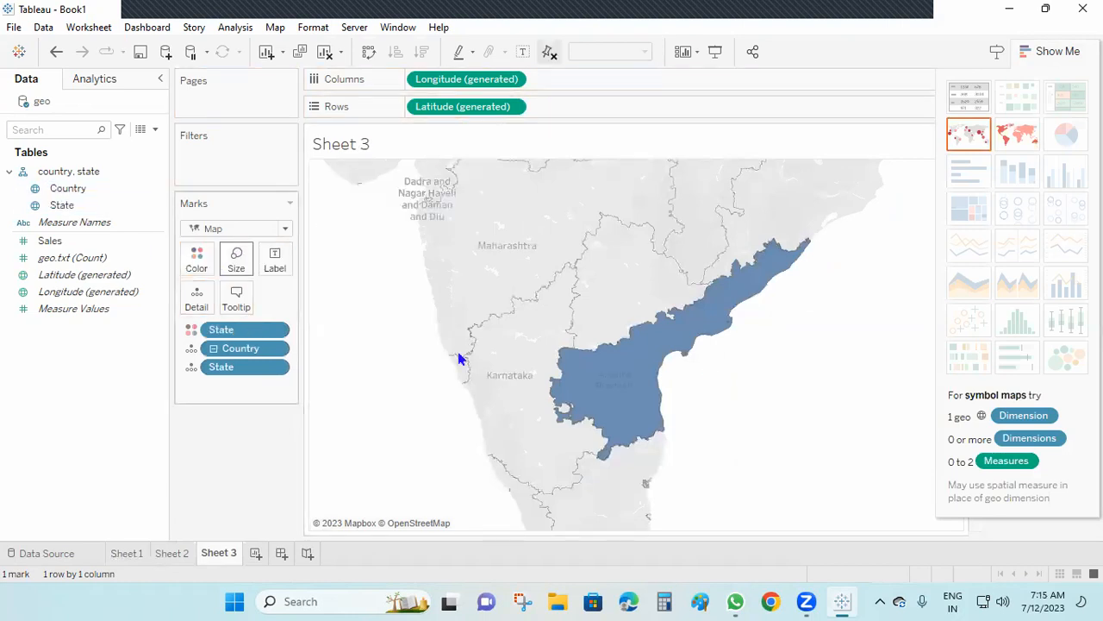
{"action": "scroll", "coordinate": [715, 414], "scroll_direction": "down", "scroll_amount": 2}
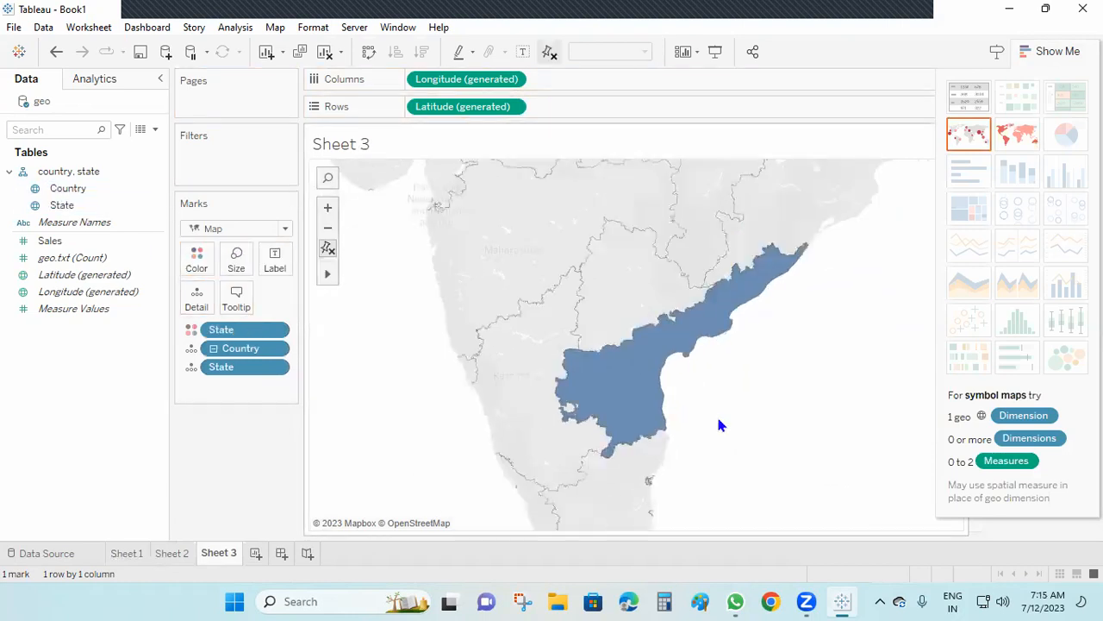
Reset the Sheet 3 view to a filled map and label its state with Sales
{"action": "left_click", "coordinate": [1017, 134]}
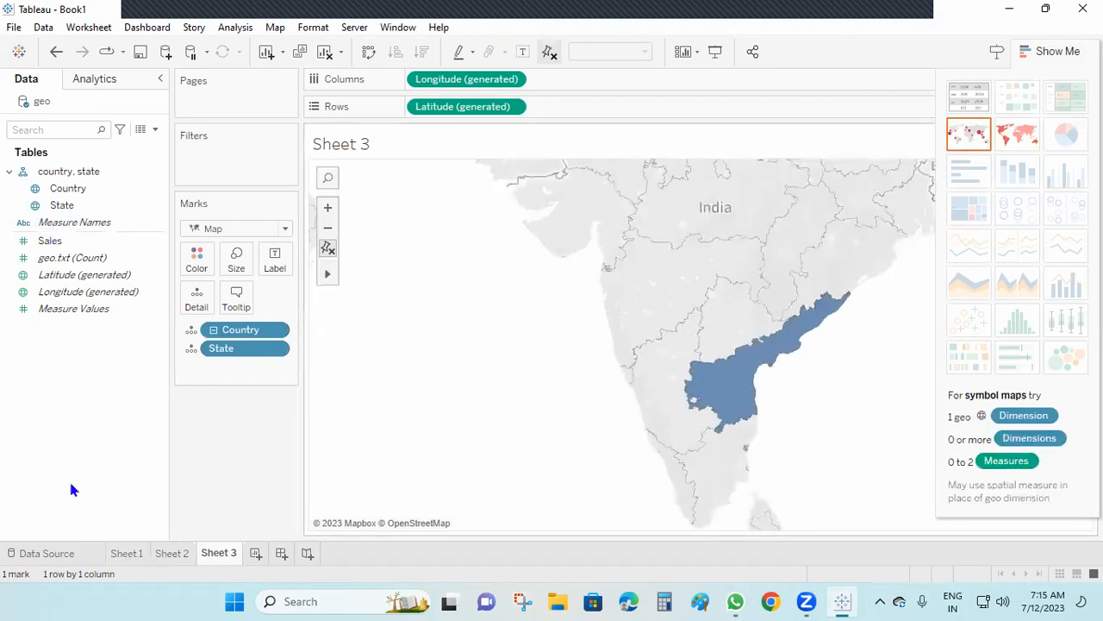
{"action": "left_click_drag", "start_coordinate": [87, 250], "coordinate": [276, 259]}
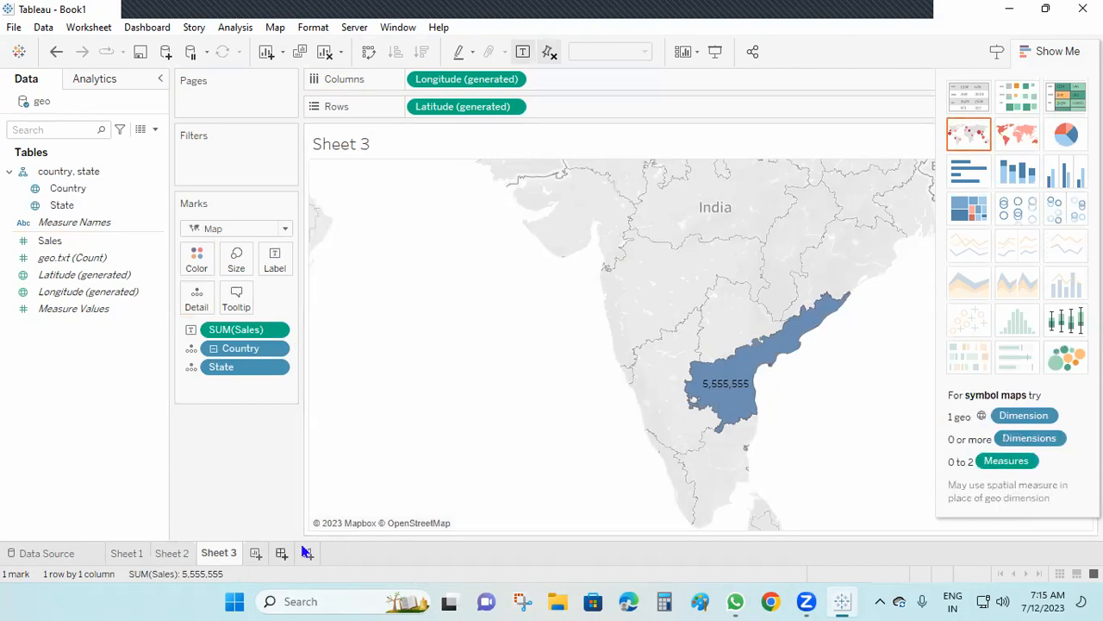
Open the geo text file from the desktop, insert "city" before sales in the header and "bhimavaram," before the sales value, and close the file
{"action": "left_click", "coordinate": [1007, 11]}
{"action": "double_click", "coordinate": [453, 100]}
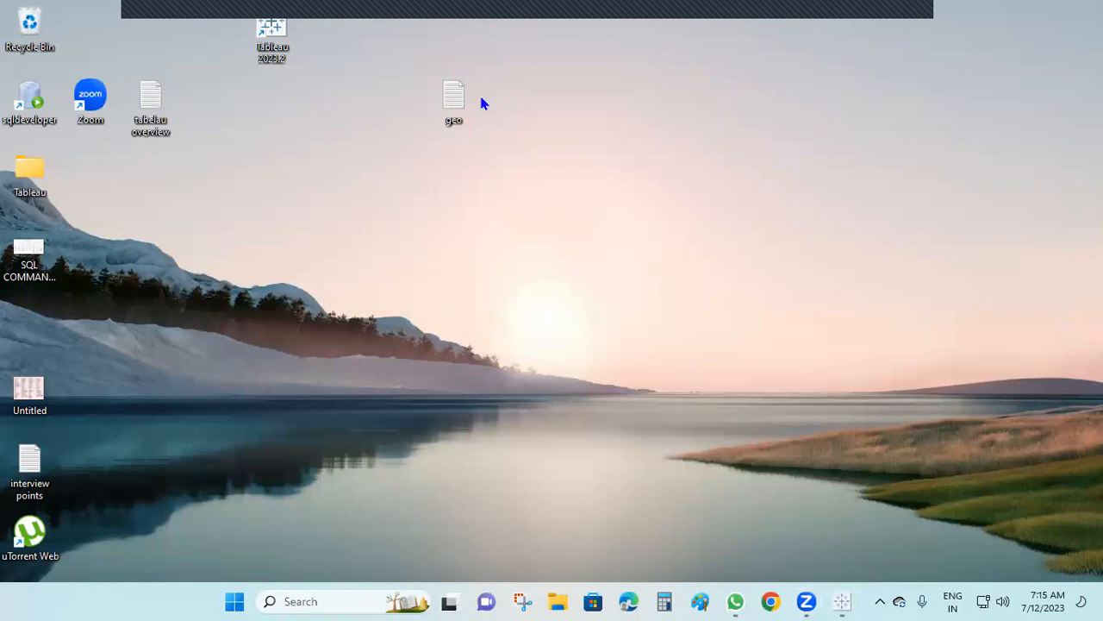
{"action": "left_click", "coordinate": [218, 222]}
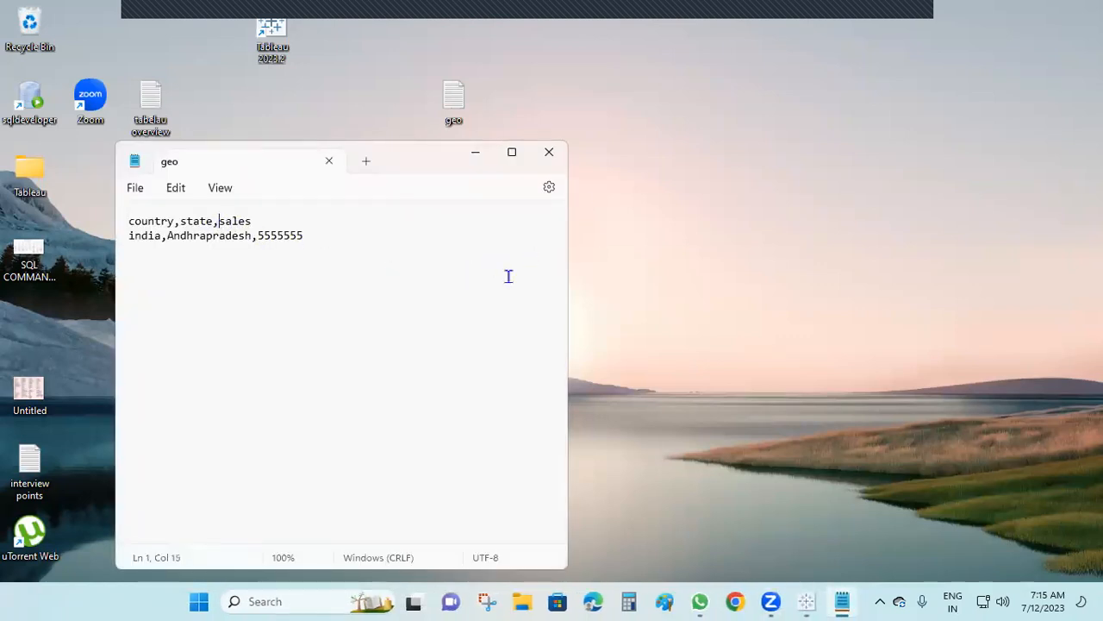
{"action": "type", "text": "city"}
{"action": "left_click", "coordinate": [255, 236]}
{"action": "type", "text": "bhimavaram,"}
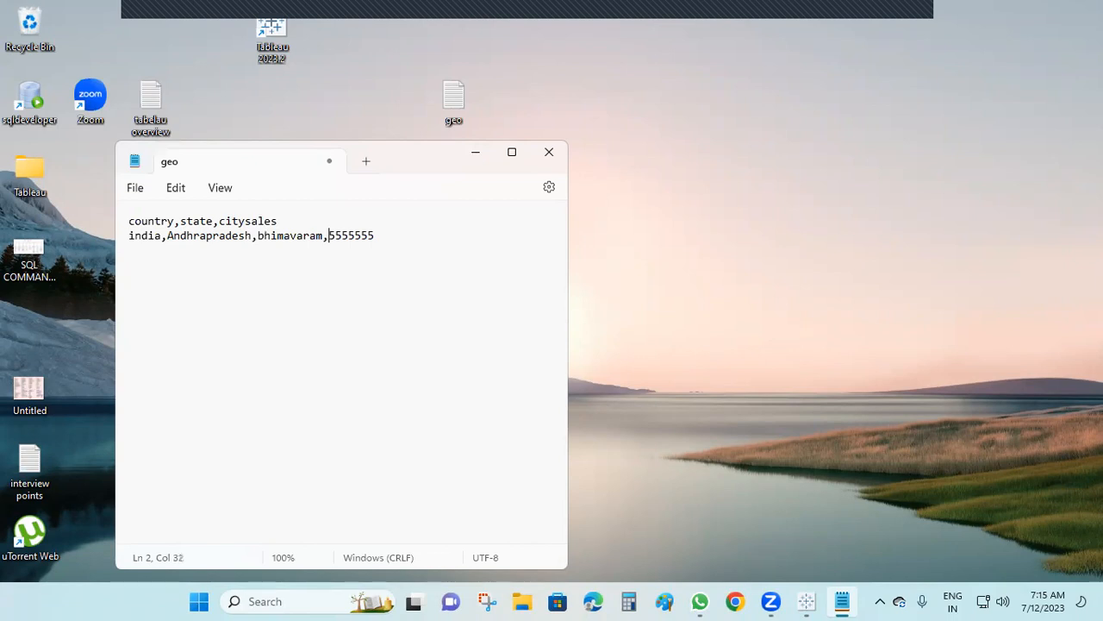
{"action": "left_click", "coordinate": [554, 161]}
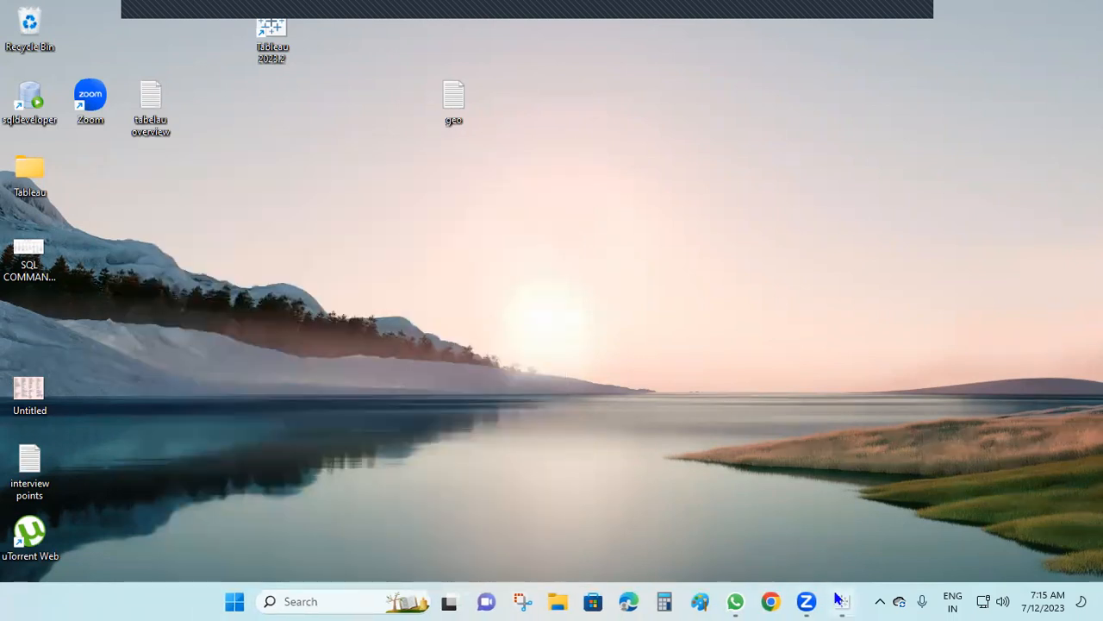
Return to Tableau and refresh the geo data source
{"action": "left_click", "coordinate": [838, 599]}
{"action": "right_click", "coordinate": [38, 107]}
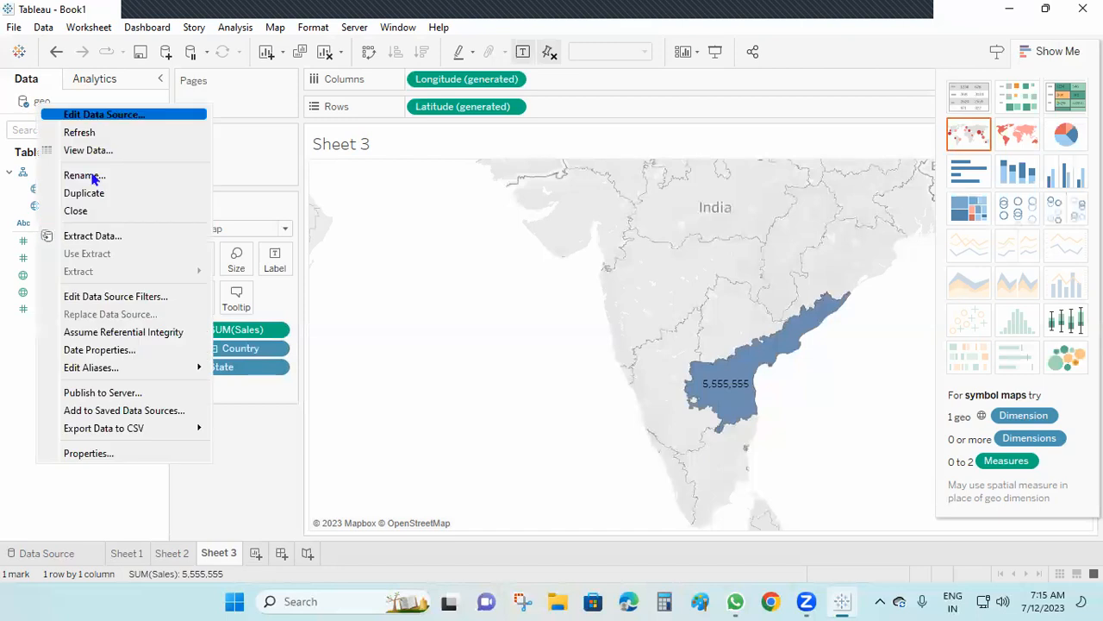
{"action": "left_click", "coordinate": [92, 131]}
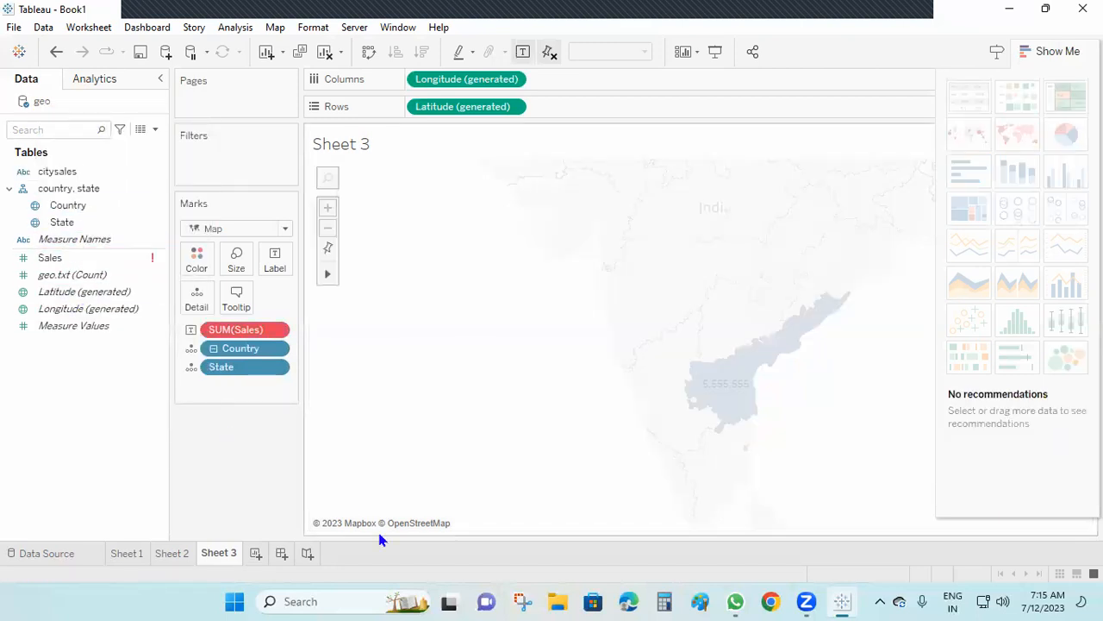
Create Sheet 4 with the country, state hierarchy on Rows, convert it to a filled map and hide the chart suggestions
{"action": "left_click", "coordinate": [255, 553]}
{"action": "left_click", "coordinate": [10, 189]}
{"action": "left_click", "coordinate": [10, 190]}
{"action": "left_click", "coordinate": [10, 191]}
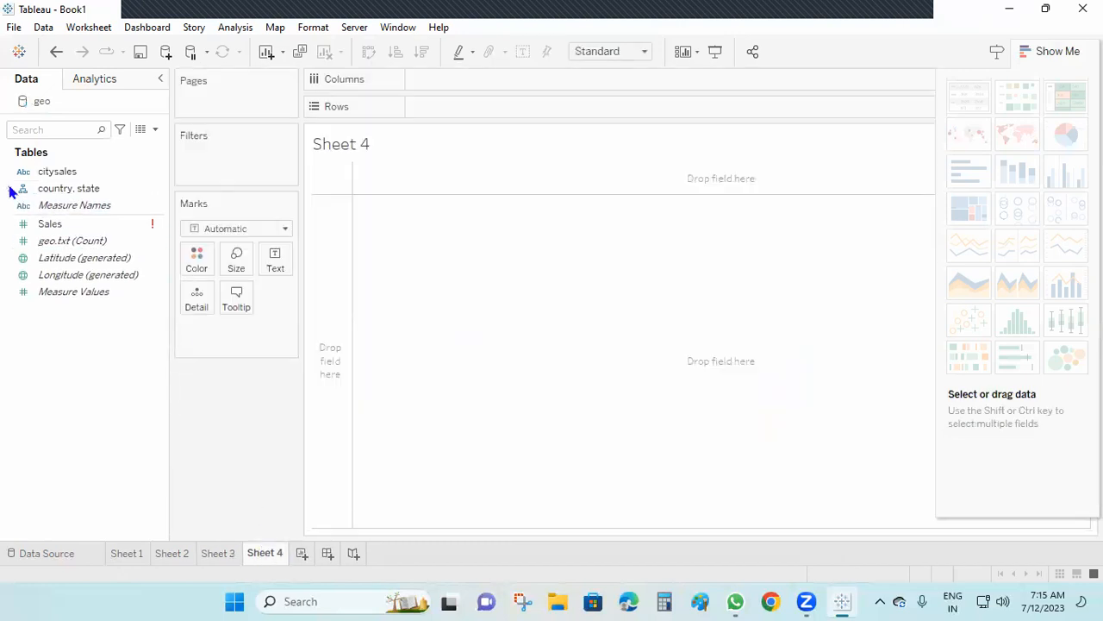
{"action": "left_click", "coordinate": [11, 191]}
{"action": "left_click", "coordinate": [58, 191]}
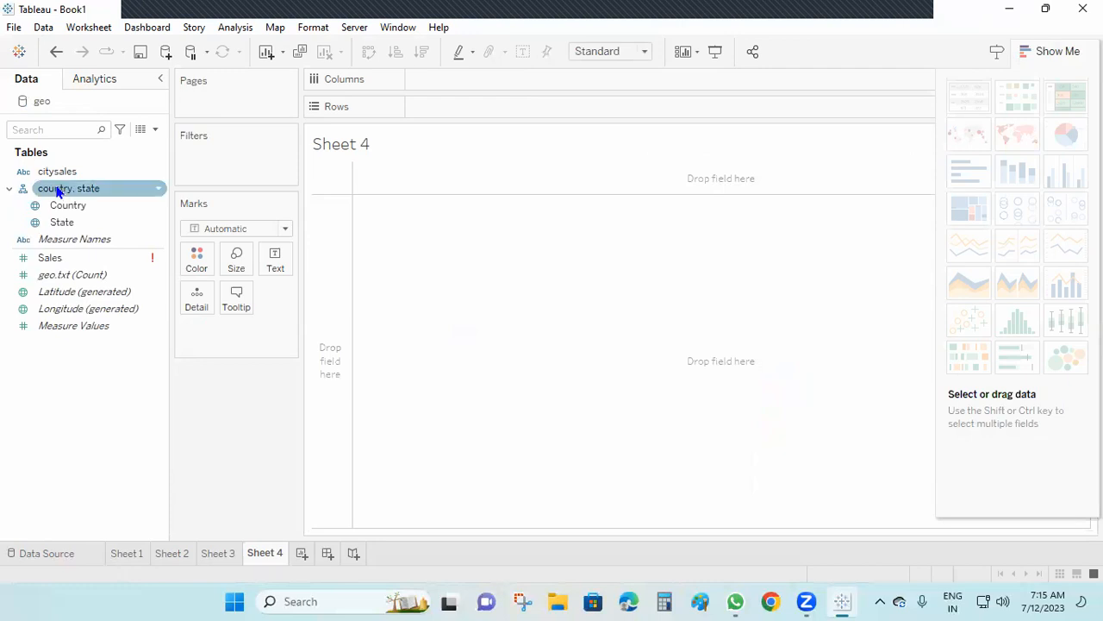
{"action": "left_click_drag", "start_coordinate": [49, 193], "coordinate": [445, 110]}
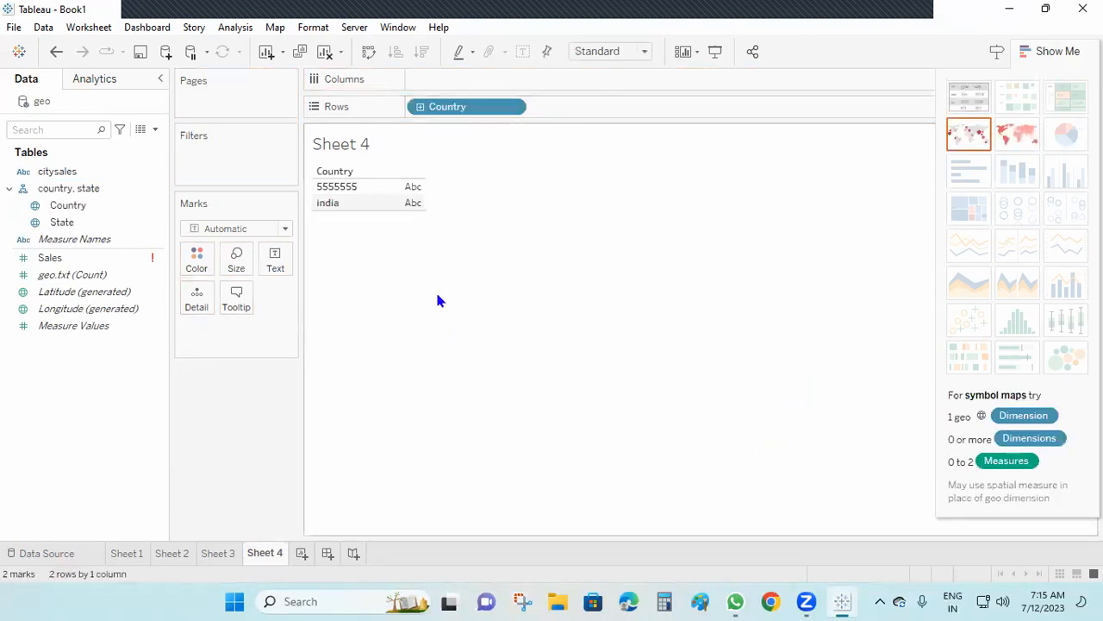
{"action": "left_click", "coordinate": [1017, 135]}
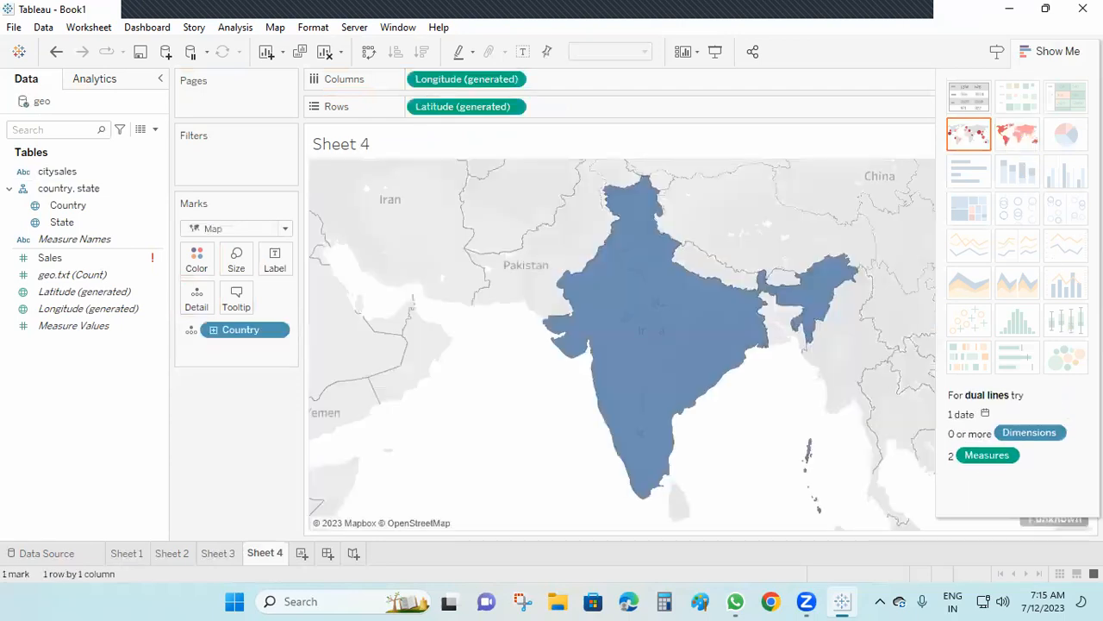
{"action": "left_click", "coordinate": [1065, 52]}
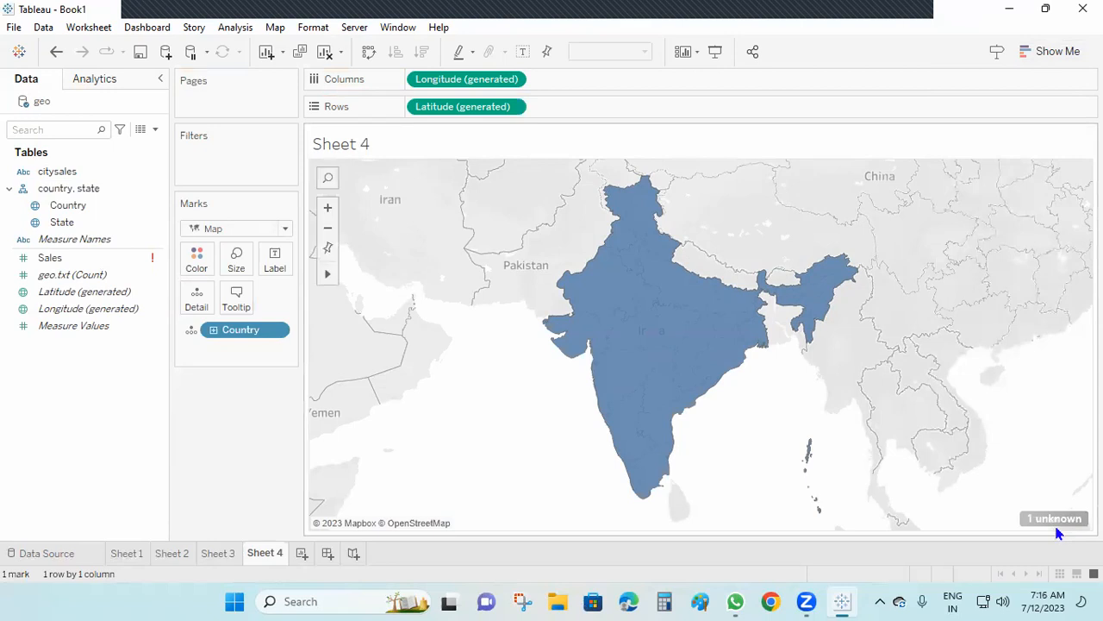
Edit the map's unknown location and choose to enter a latitude and longitude for the 5555555 country value
{"action": "left_click", "coordinate": [1054, 519]}
{"action": "left_click", "coordinate": [517, 264]}
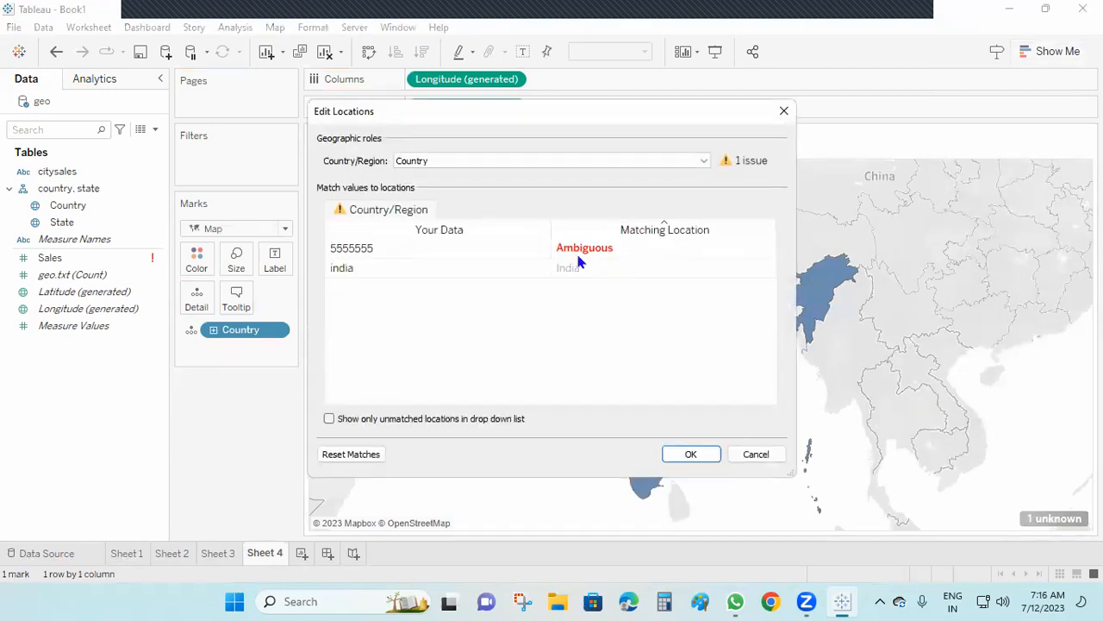
{"action": "left_click", "coordinate": [610, 250]}
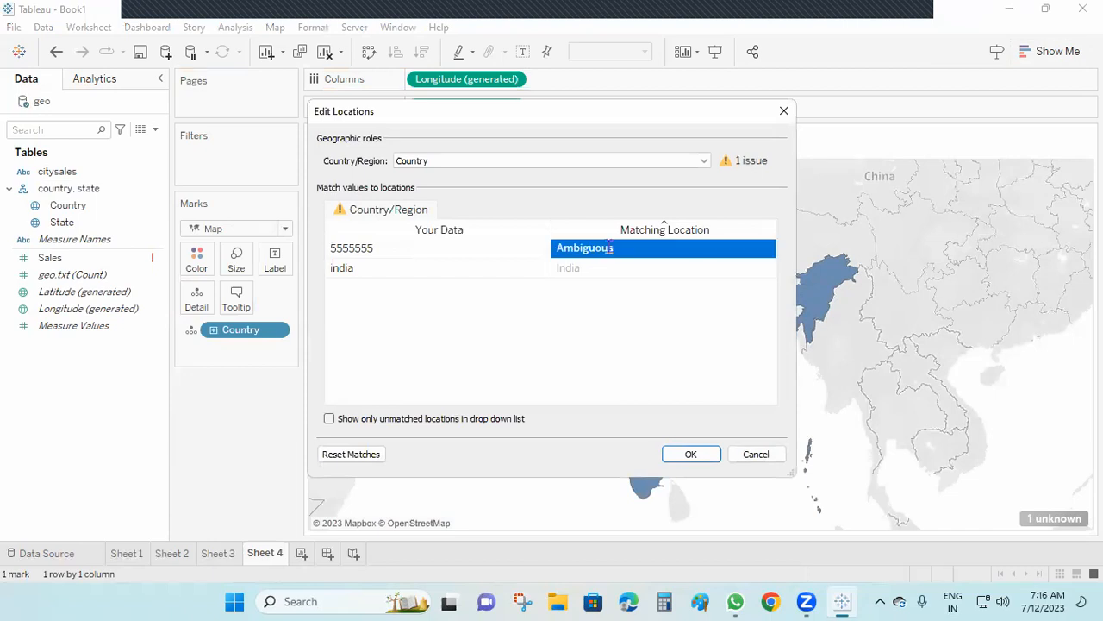
{"action": "left_click", "coordinate": [766, 250]}
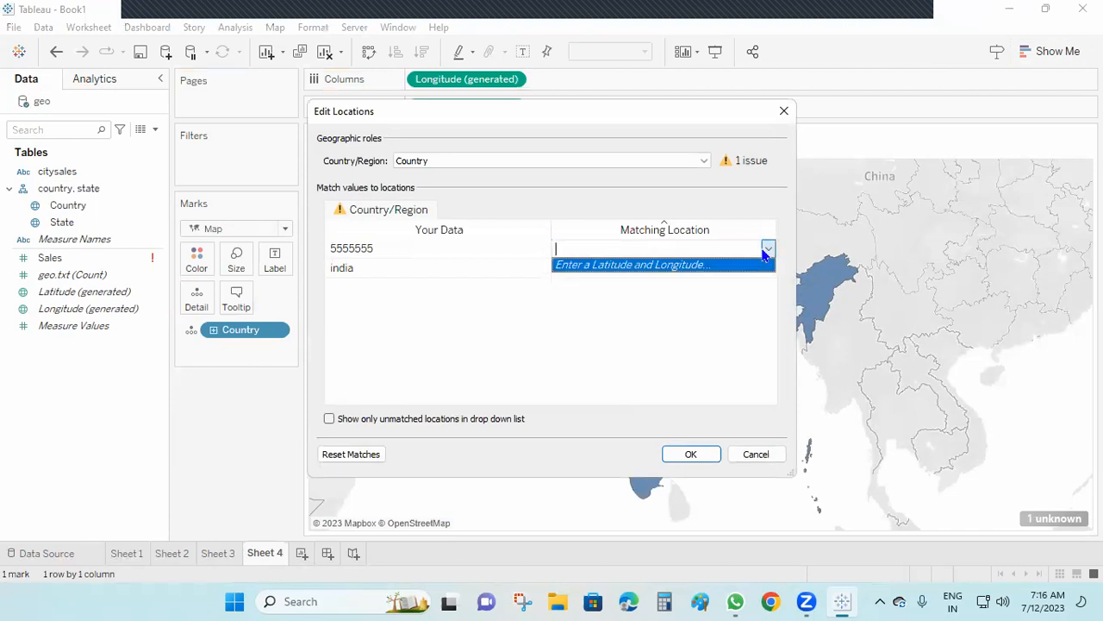
{"action": "left_click", "coordinate": [700, 265]}
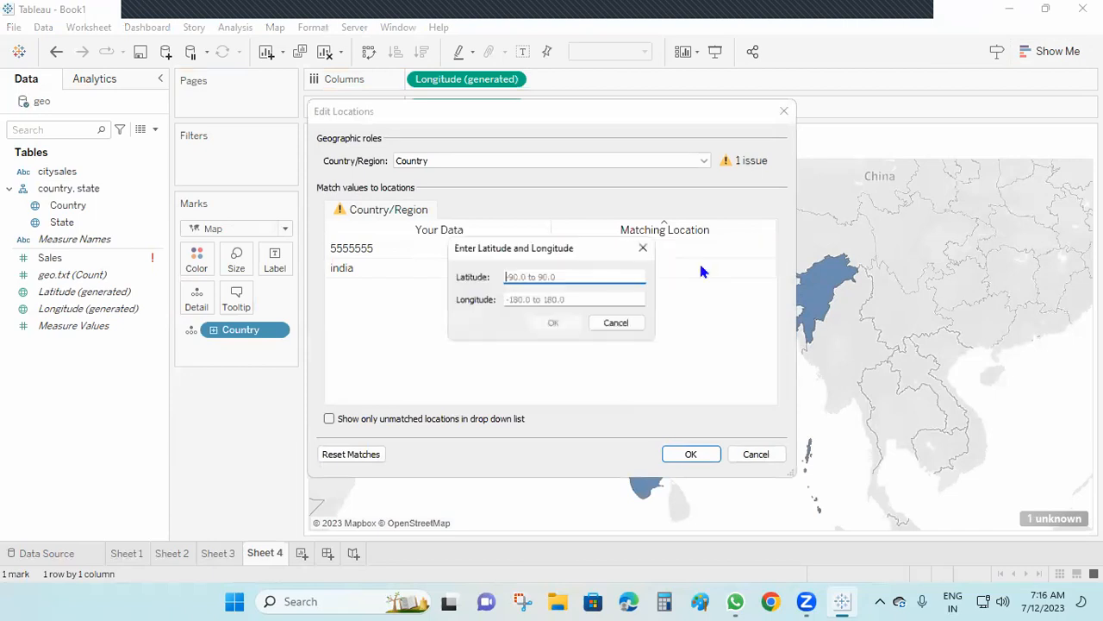
Open Google Chrome and search for "bhimavaram latitude and longitude in degrees and minutes"
{"action": "left_click", "coordinate": [773, 601]}
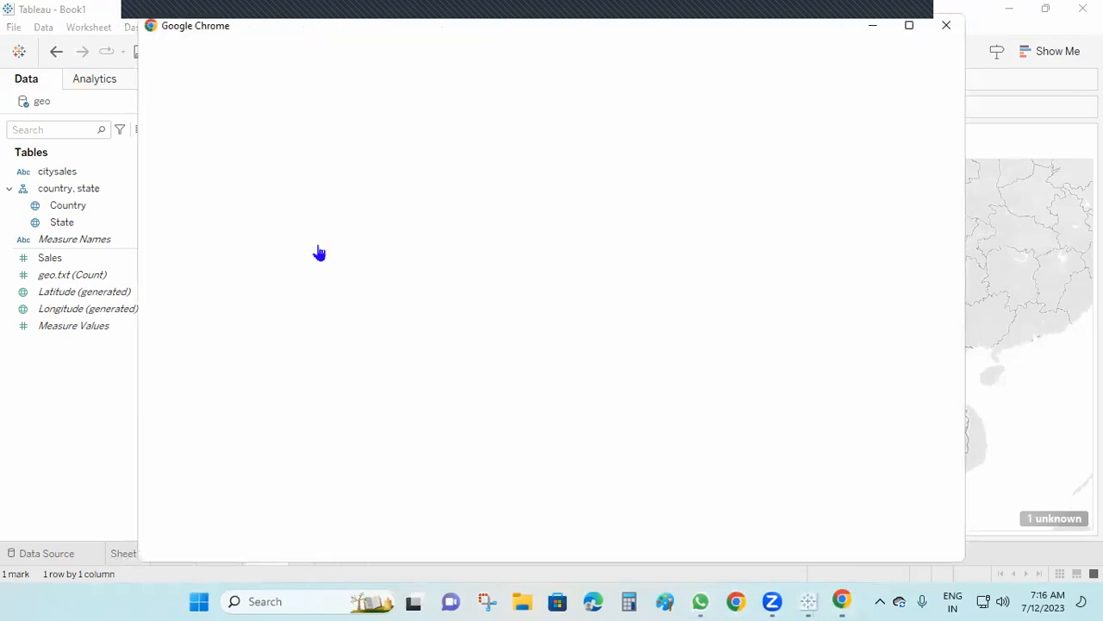
{"action": "left_click", "coordinate": [357, 278]}
{"action": "left_click", "coordinate": [237, 45]}
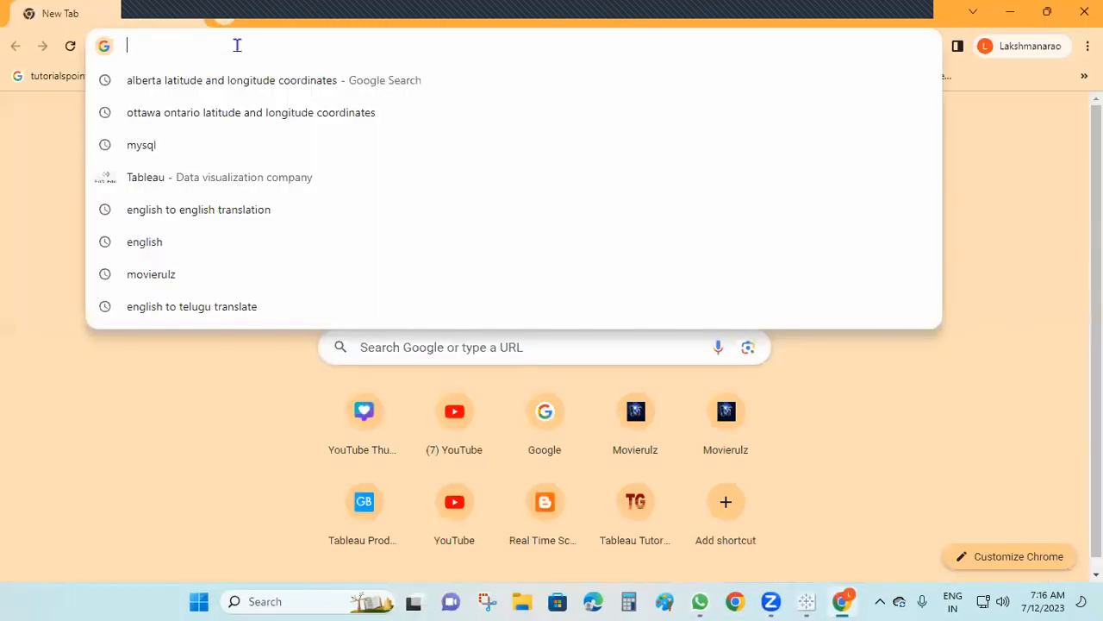
{"action": "type", "text": "bhim"}
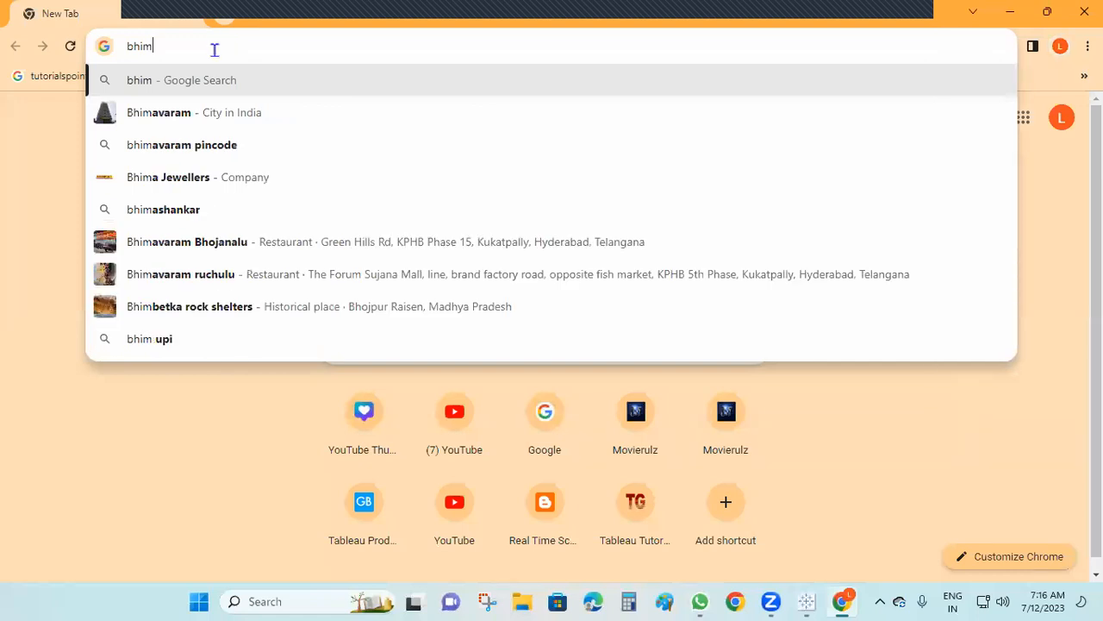
{"action": "type", "text": "avaram l"}
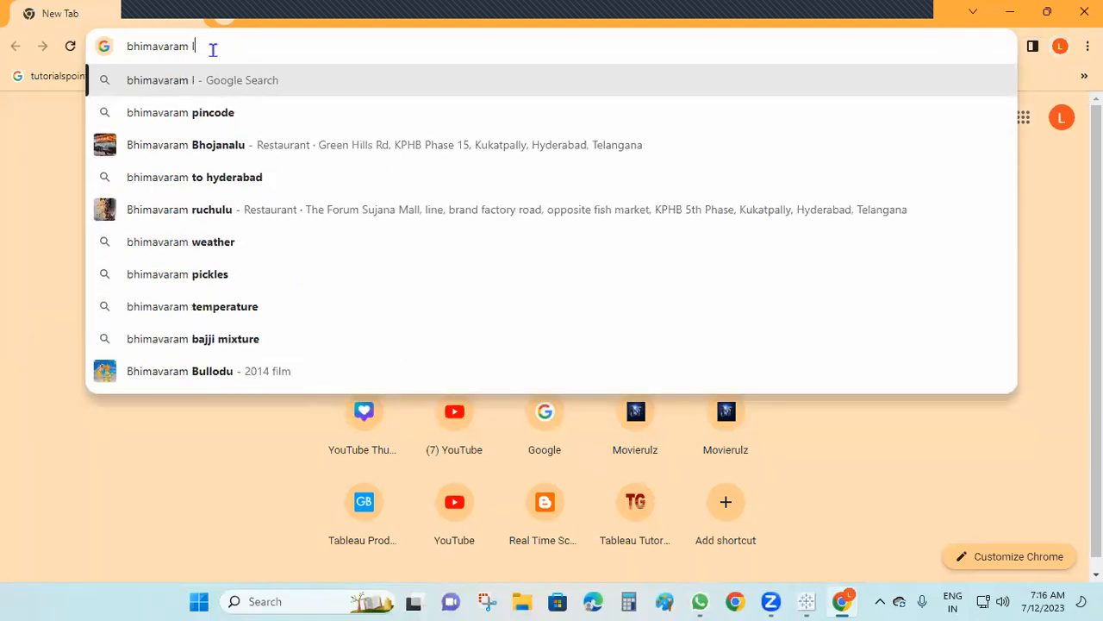
{"action": "type", "text": "a"}
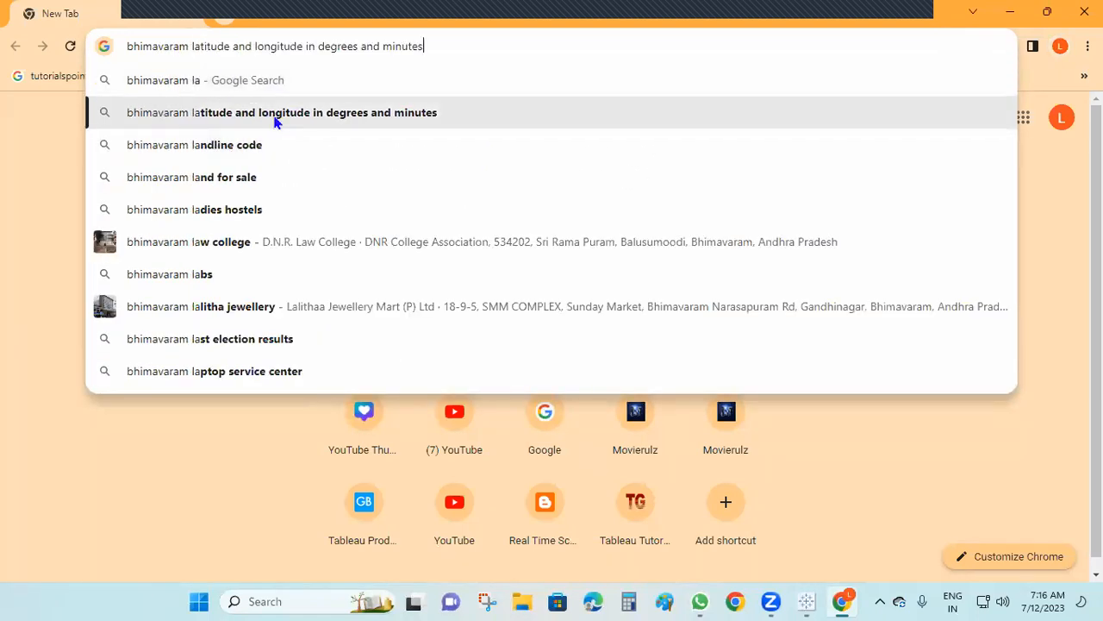
{"action": "left_click", "coordinate": [276, 118]}
{"action": "scroll", "coordinate": [397, 356], "scroll_direction": "down", "scroll_amount": 1}
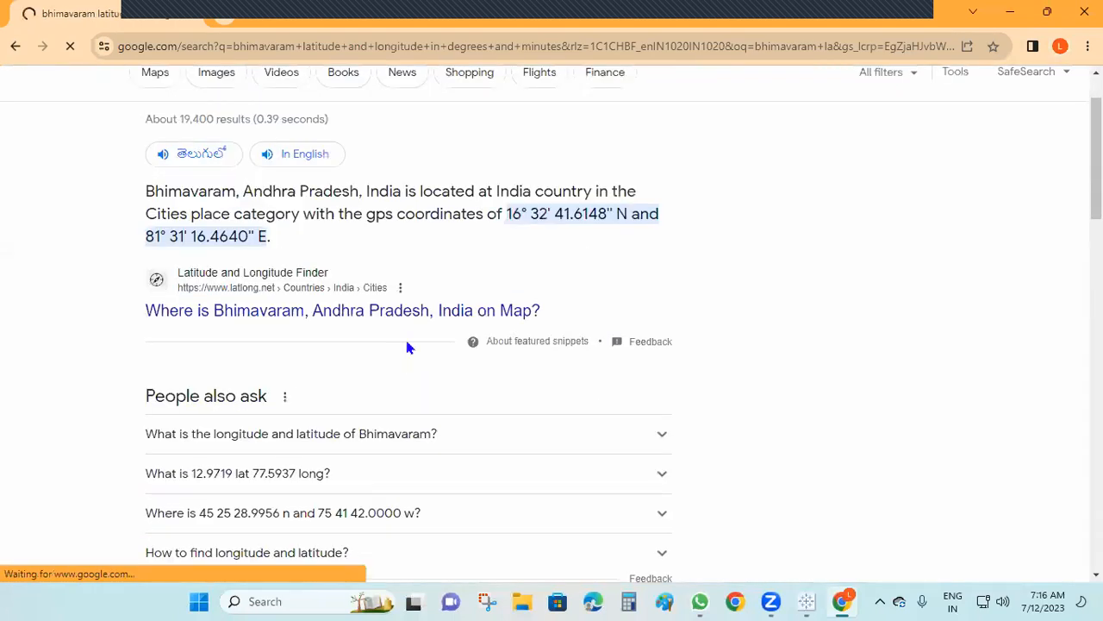
Shorten the Google search to "bhimavaram latitude and longitude" and run it to get decimal coordinates
{"action": "left_click_drag", "start_coordinate": [551, 214], "coordinate": [509, 214]}
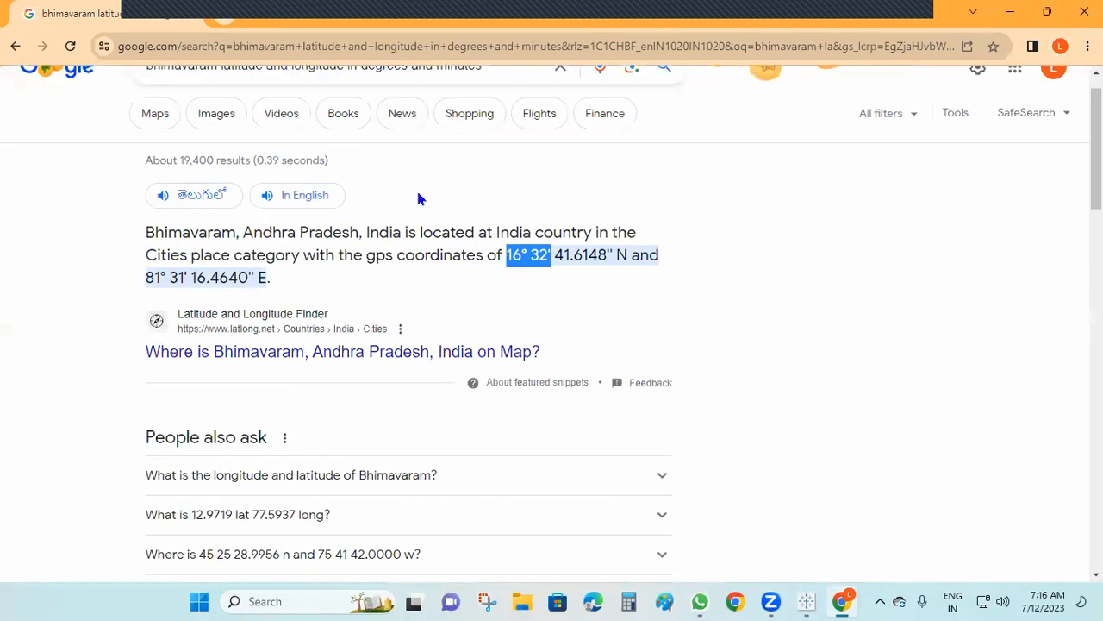
{"action": "scroll", "coordinate": [419, 197], "scroll_direction": "up", "scroll_amount": 1}
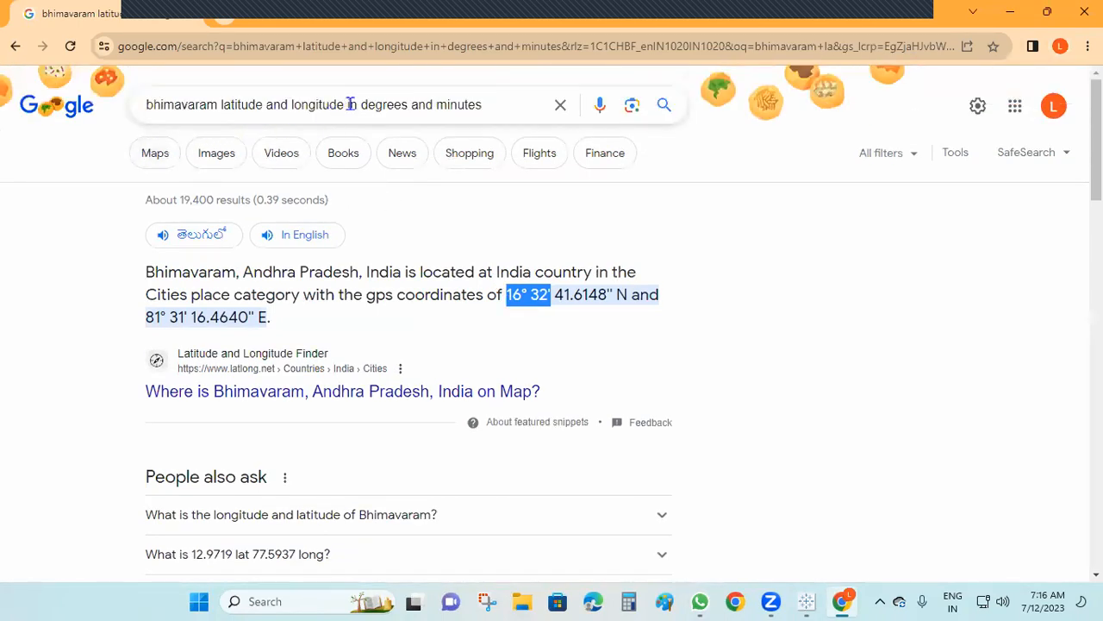
{"action": "left_click_drag", "start_coordinate": [347, 104], "coordinate": [463, 114]}
{"action": "key", "text": "BackSpace"}
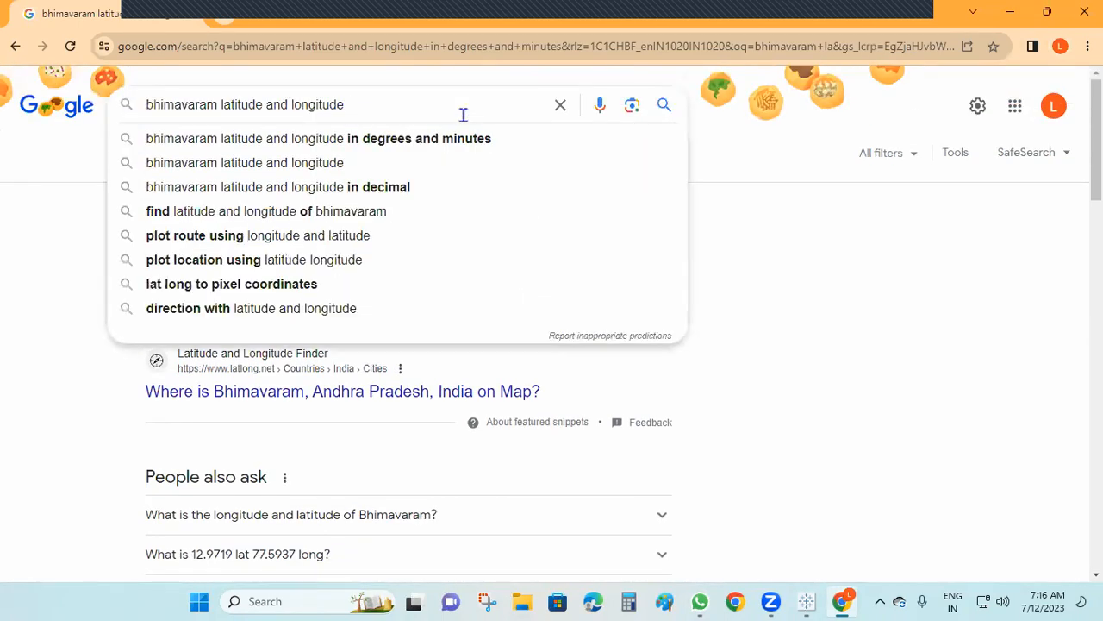
{"action": "key", "text": "Return"}
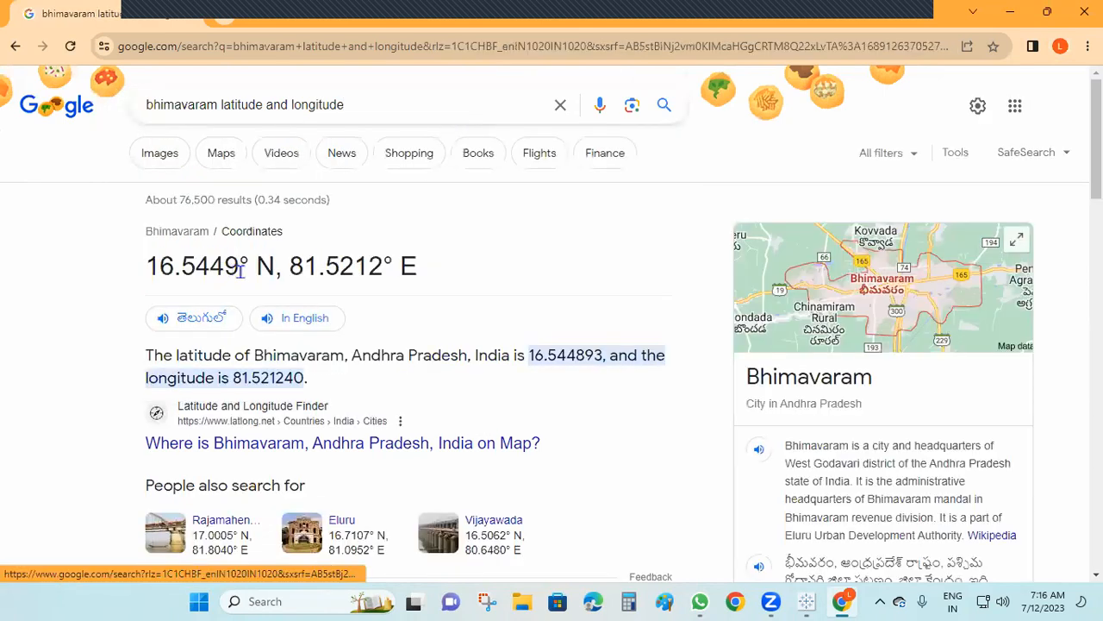
Copy the latitude 16.5449 from the search result into the latitude value for the 5555555 location in Tableau
{"action": "left_click_drag", "start_coordinate": [241, 267], "coordinate": [148, 275]}
{"action": "key", "text": "ctrl+c"}
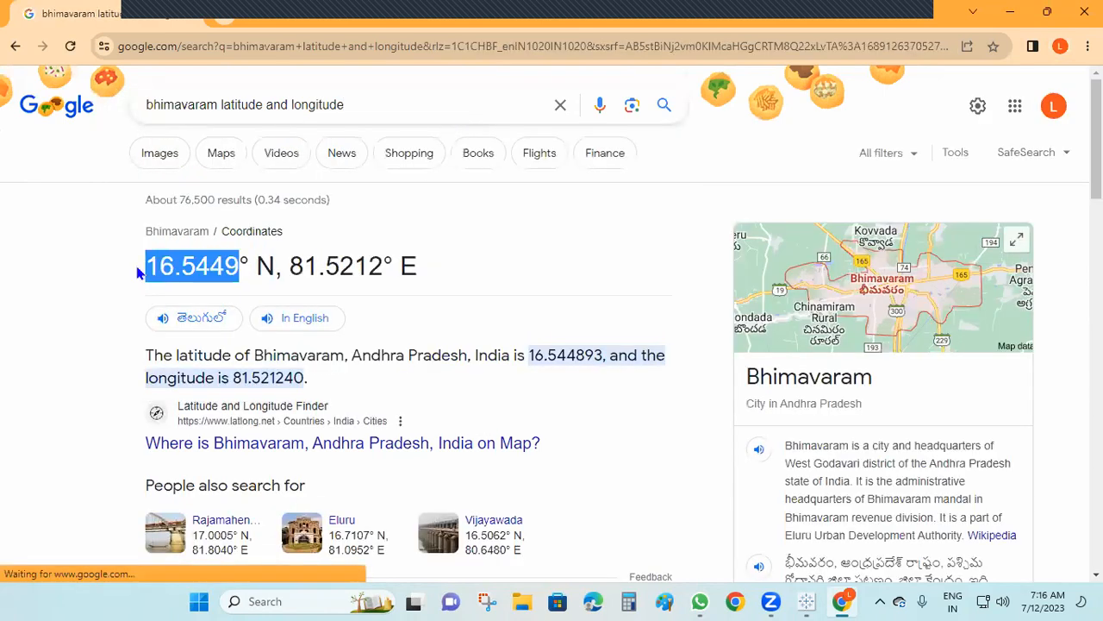
{"action": "left_click", "coordinate": [806, 601]}
{"action": "key", "text": "ctrl+v"}
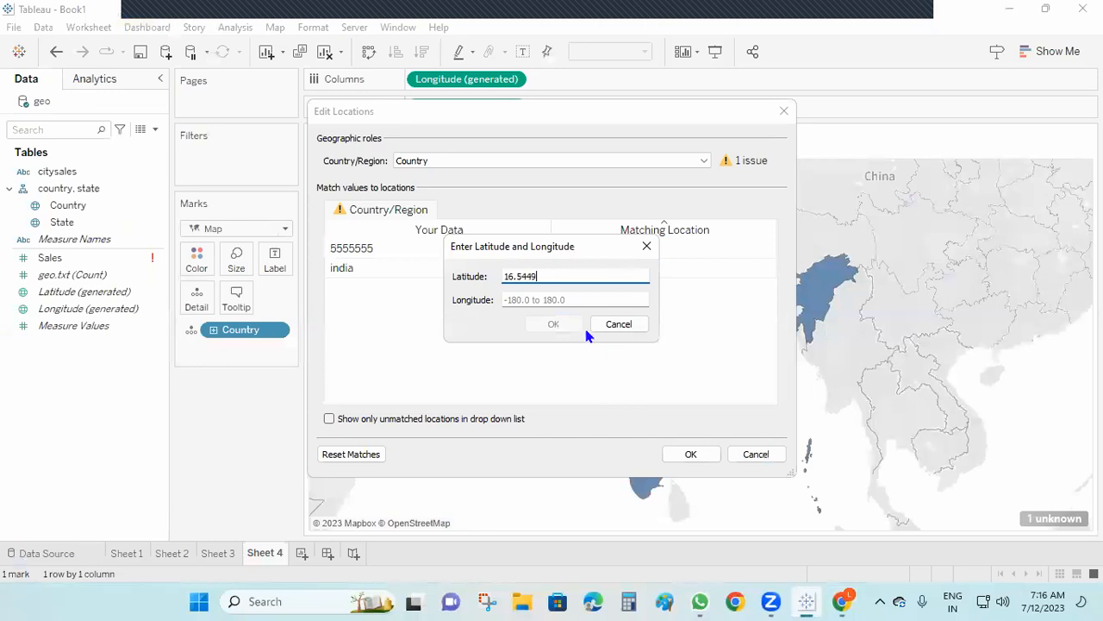
Copy the longitude 81.5212 from Chrome into Tableau's longitude value and apply the edited location to the map
{"action": "left_click", "coordinate": [841, 601]}
{"action": "left_click_drag", "start_coordinate": [382, 265], "coordinate": [295, 265]}
{"action": "key", "text": "ctrl+c"}
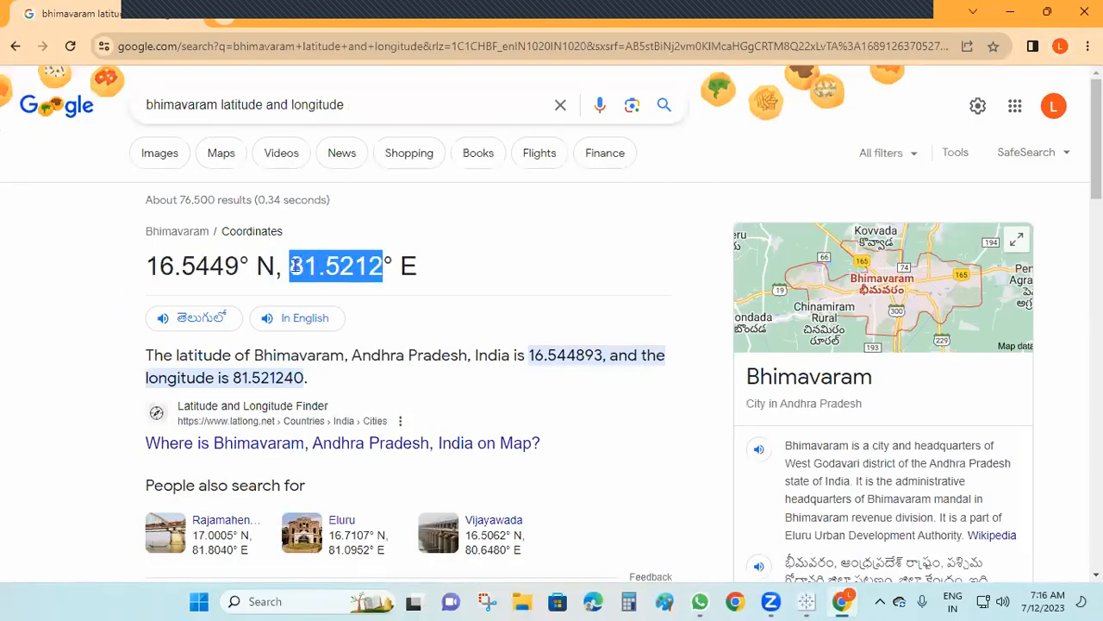
{"action": "left_click", "coordinate": [806, 601]}
{"action": "left_click", "coordinate": [520, 299]}
{"action": "key", "text": "ctrl+v"}
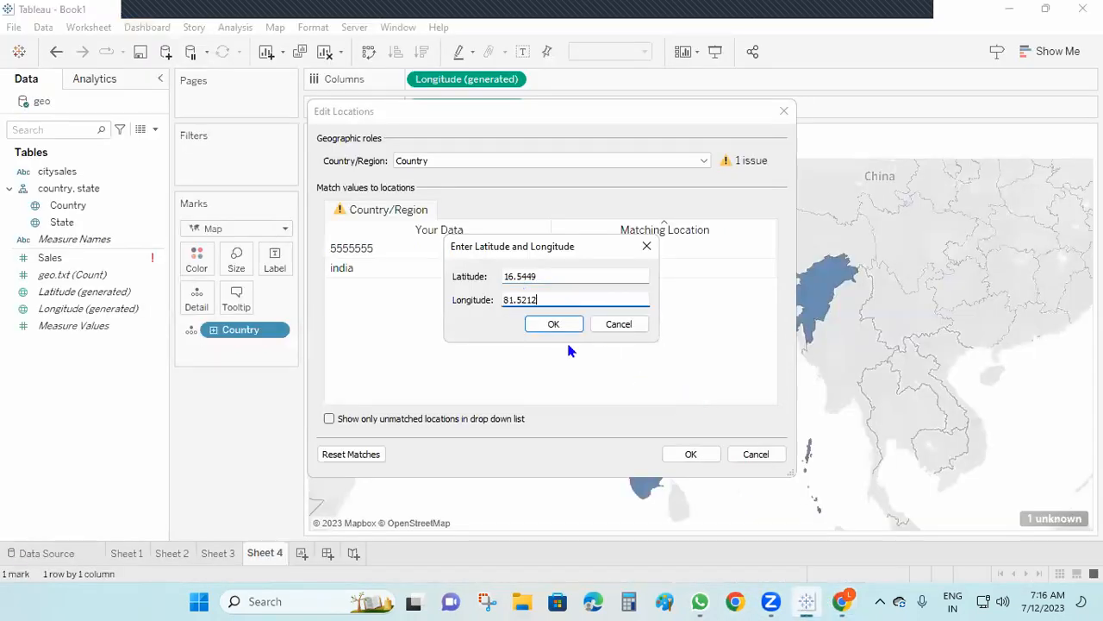
{"action": "left_click", "coordinate": [571, 326]}
{"action": "left_click", "coordinate": [694, 455]}
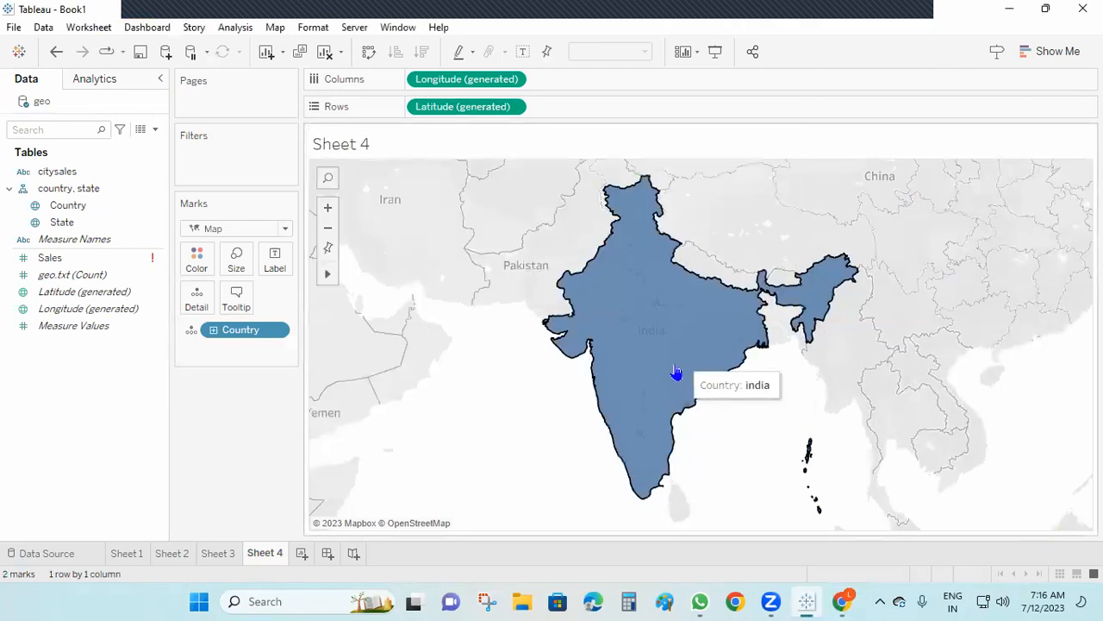
Create Sheet 5 with State on Rows and check the Null state value
{"action": "left_click", "coordinate": [302, 553]}
{"action": "left_click_drag", "start_coordinate": [60, 222], "coordinate": [431, 112]}
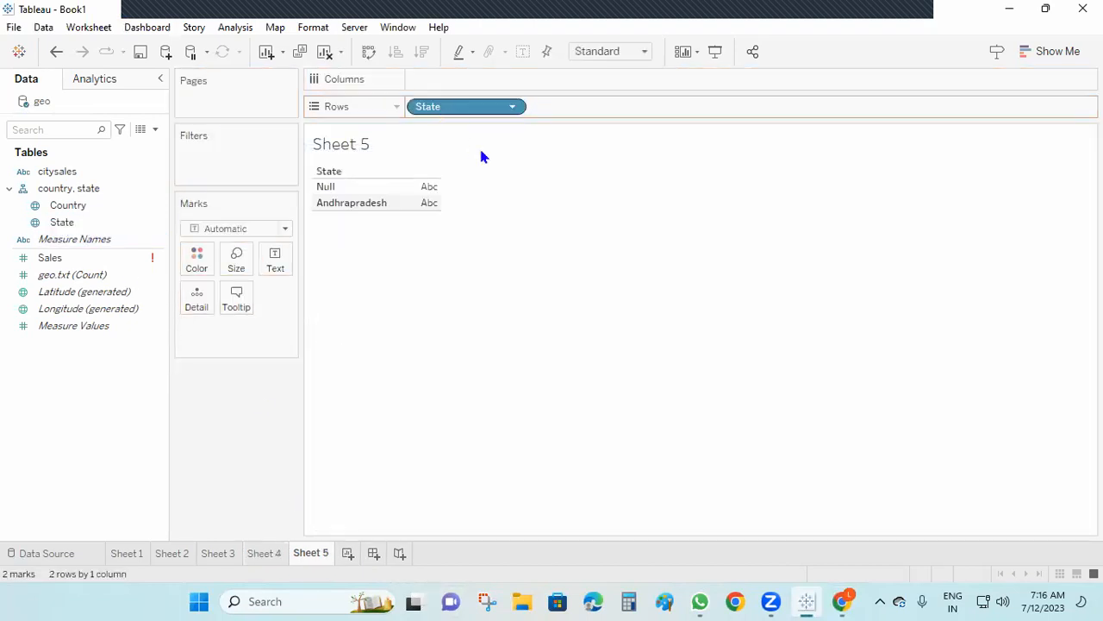
{"action": "left_click", "coordinate": [322, 191]}
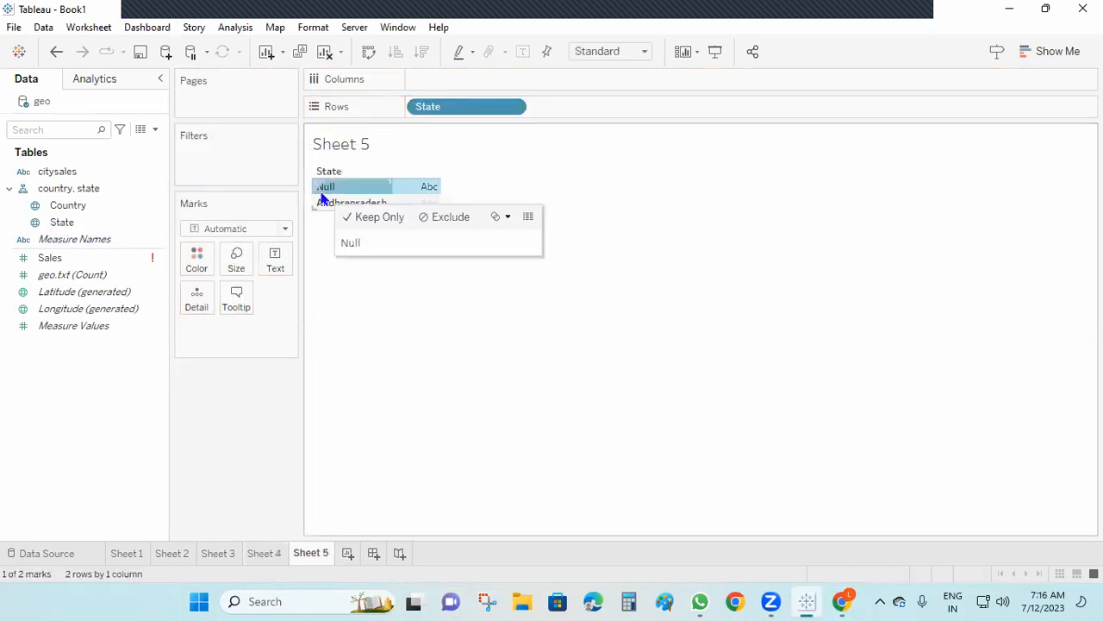
{"action": "left_click", "coordinate": [530, 476]}
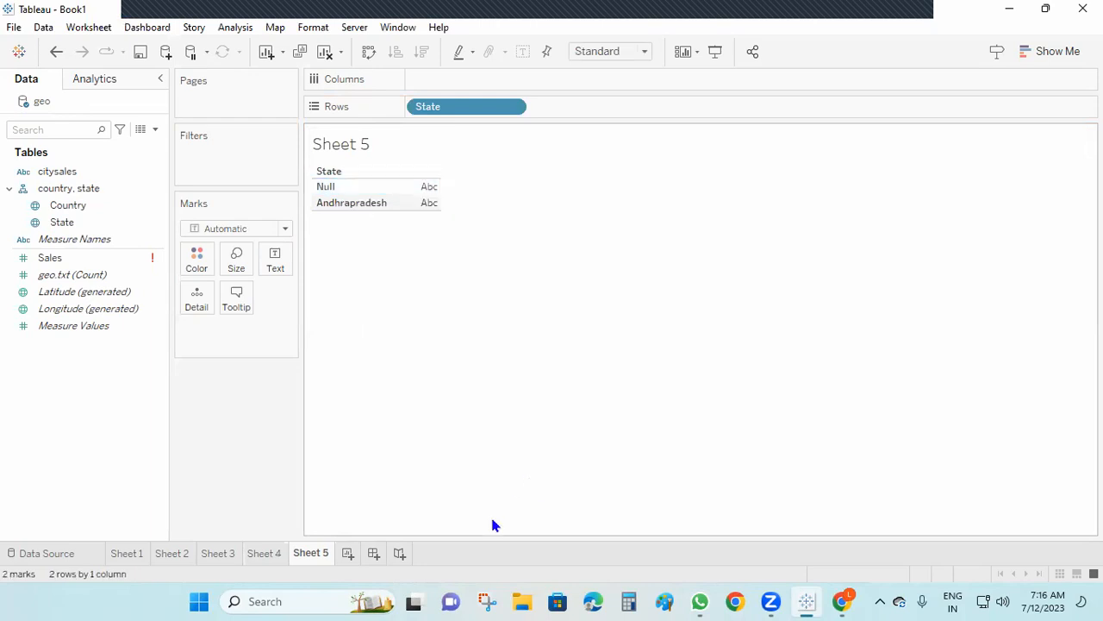
Open the geo text file from the desktop, split the citysales header into city,sales with a comma, then save and close the file
{"action": "left_click", "coordinate": [1013, 9]}
{"action": "left_click", "coordinate": [1010, 11]}
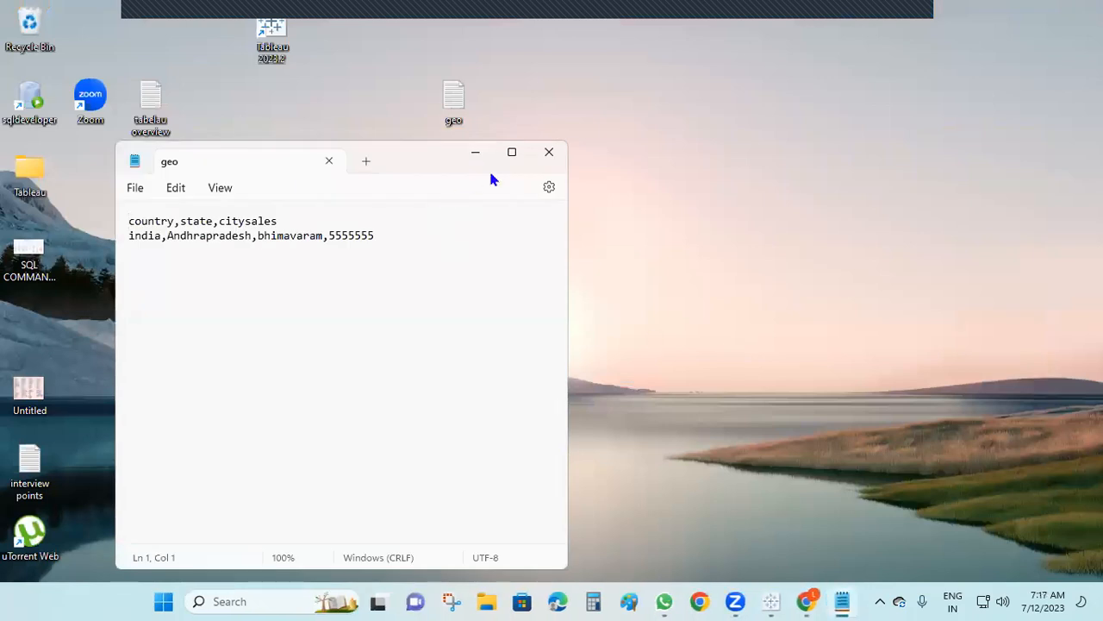
{"action": "left_click", "coordinate": [511, 153]}
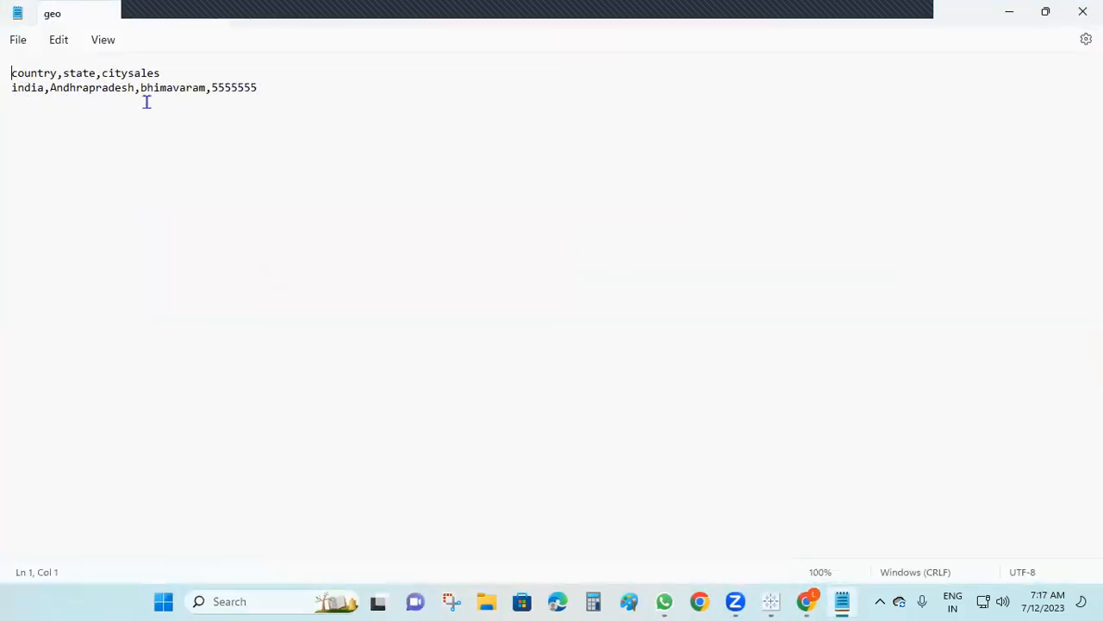
{"action": "mouse_move", "coordinate": [127, 76]}
{"action": "left_mouse_down"}
{"action": "mouse_move", "coordinate": [139, 87]}
{"action": "mouse_move", "coordinate": [141, 73]}
{"action": "left_mouse_up"}
{"action": "left_click", "coordinate": [219, 155]}
{"action": "left_click", "coordinate": [130, 74]}
{"action": "type", "text": ","}
{"action": "left_click", "coordinate": [481, 202]}
{"action": "left_click", "coordinate": [27, 38]}
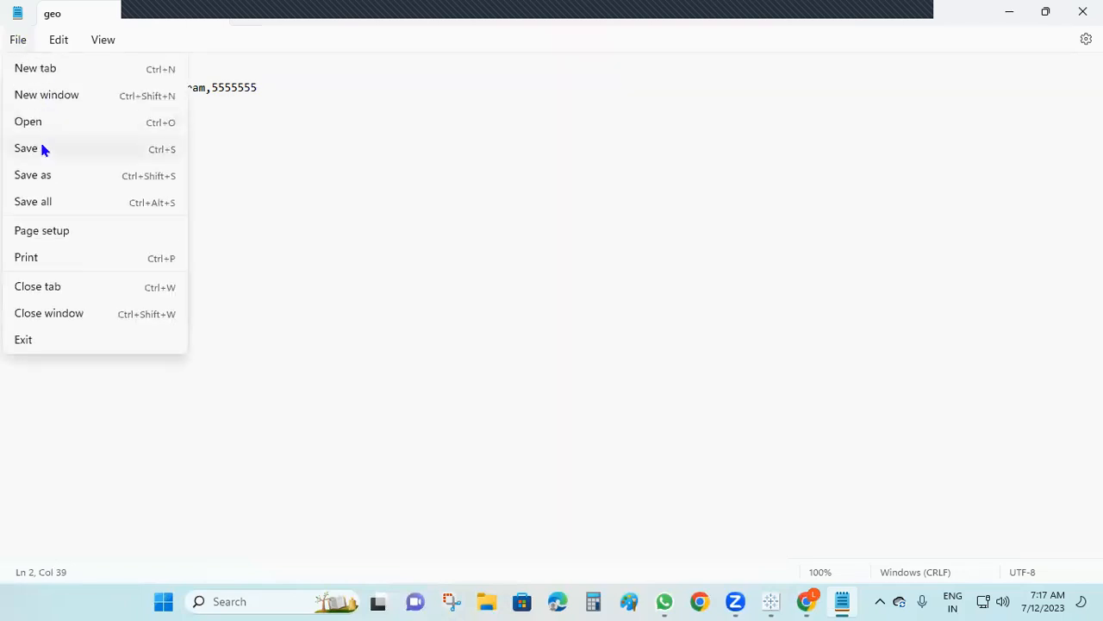
{"action": "left_click", "coordinate": [40, 147]}
{"action": "left_click", "coordinate": [1083, 12]}
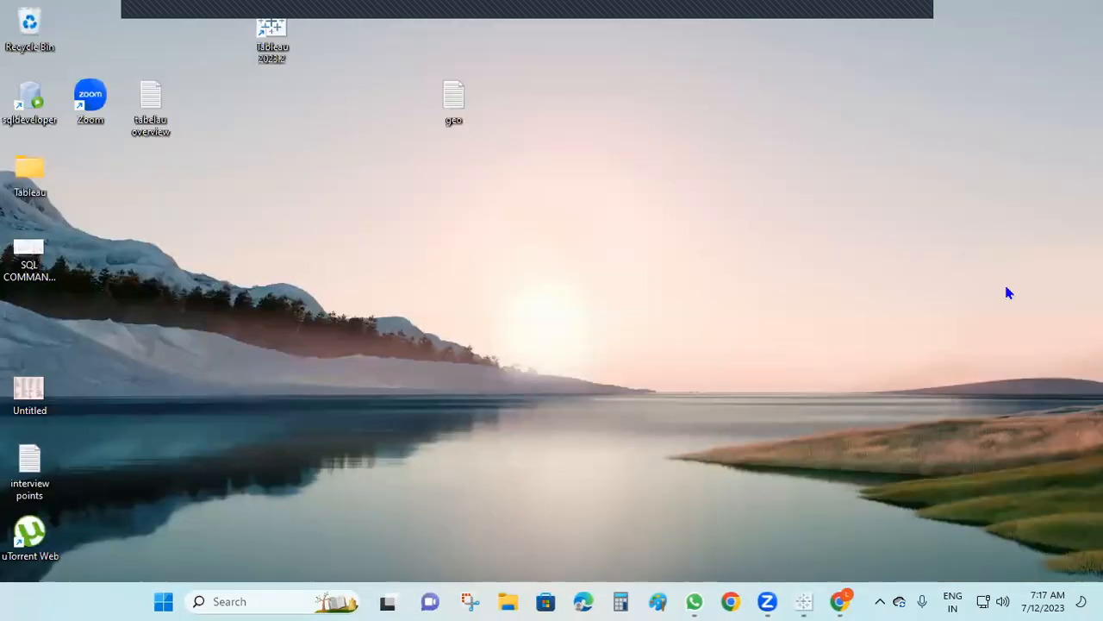
Return to Tableau and refresh the geo data source to load the corrected header
{"action": "left_click", "coordinate": [806, 601]}
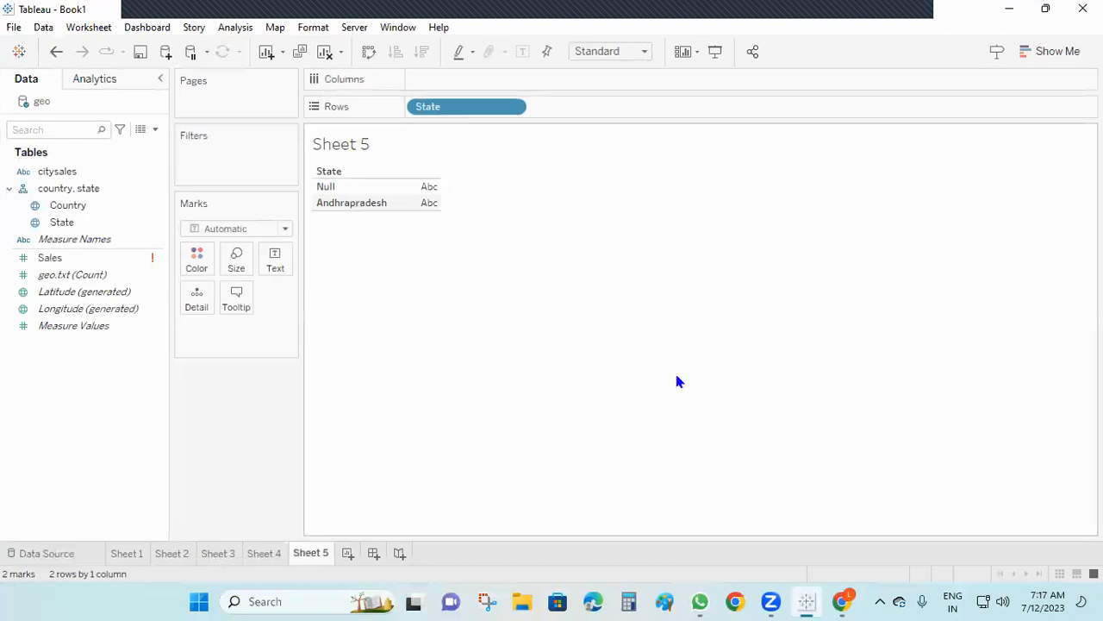
{"action": "right_click", "coordinate": [40, 102]}
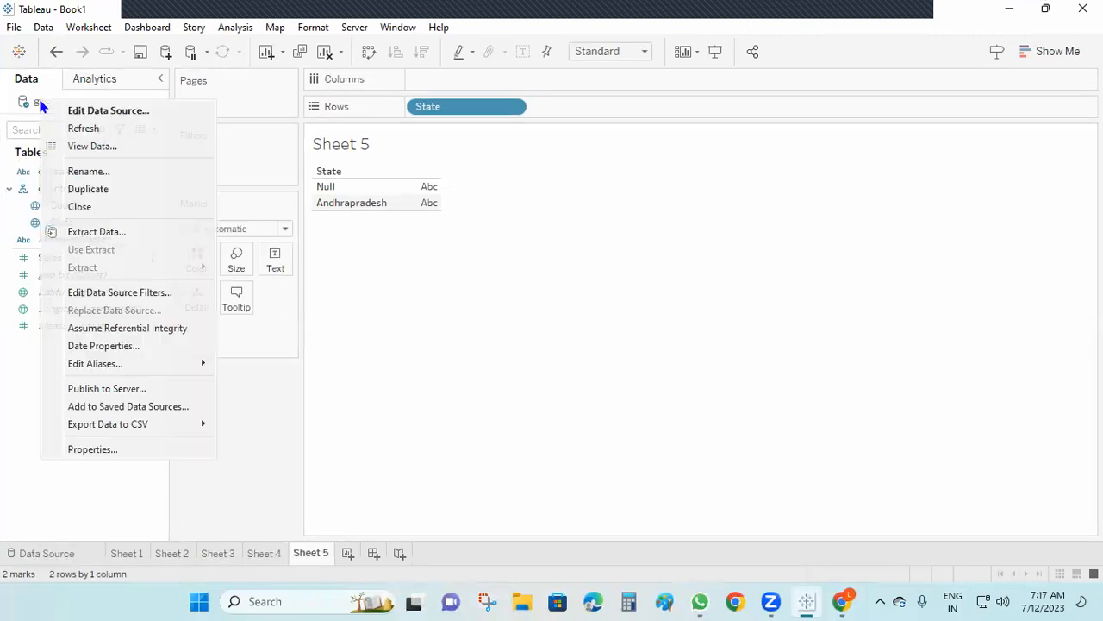
{"action": "left_click", "coordinate": [99, 132]}
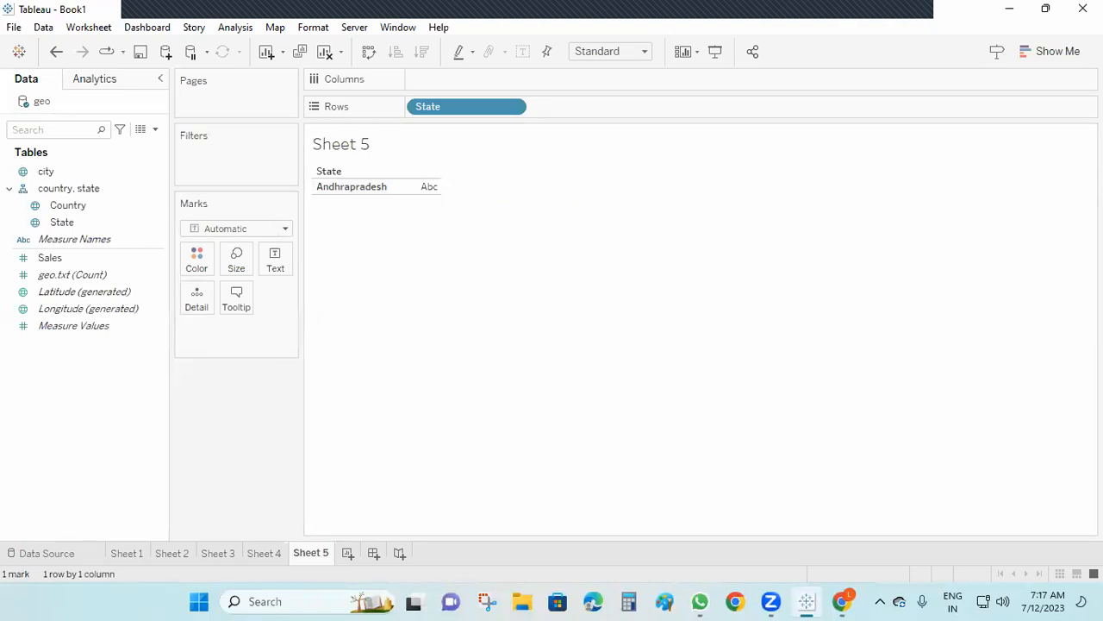
Create Sheet 6 with city on Rows and convert it to a filled map
{"action": "left_click", "coordinate": [349, 552]}
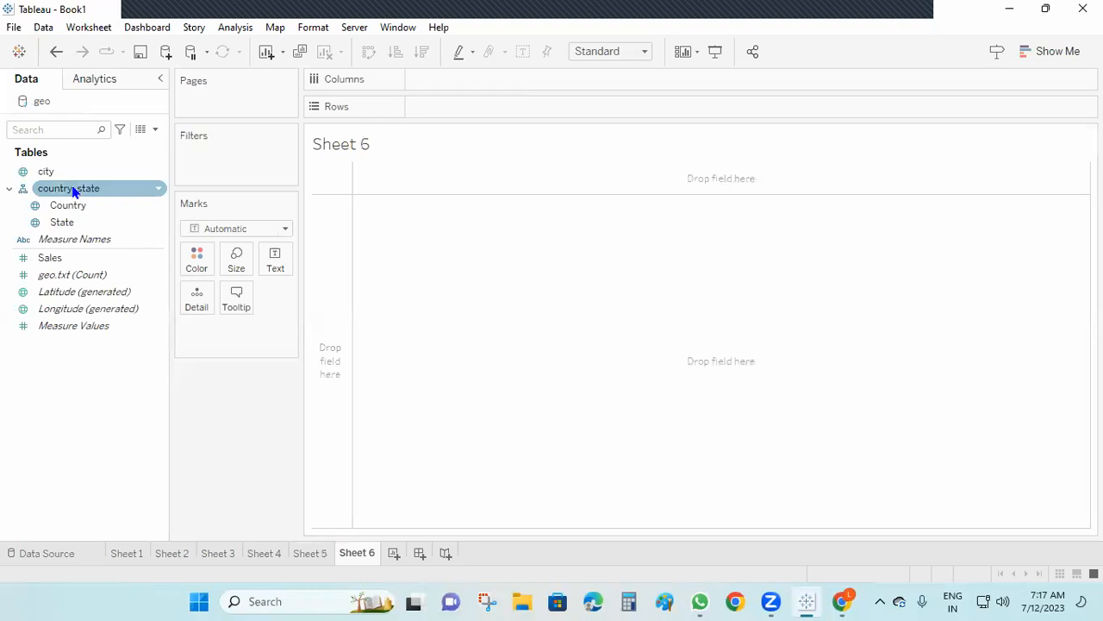
{"action": "left_click_drag", "start_coordinate": [43, 173], "coordinate": [441, 104]}
{"action": "left_click", "coordinate": [1056, 52]}
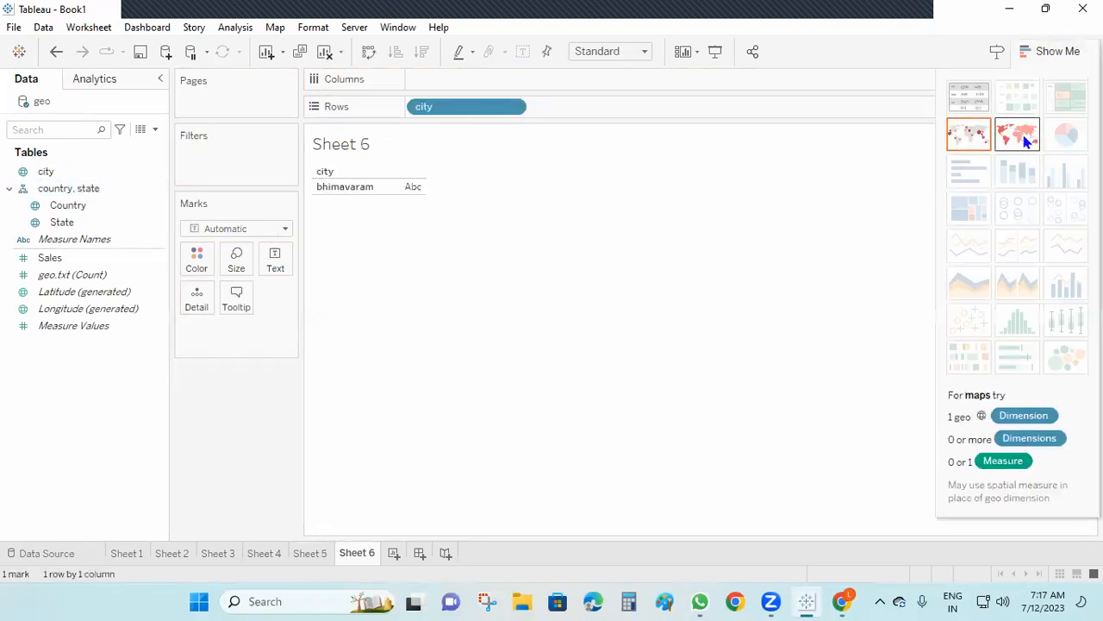
{"action": "left_click", "coordinate": [1026, 138]}
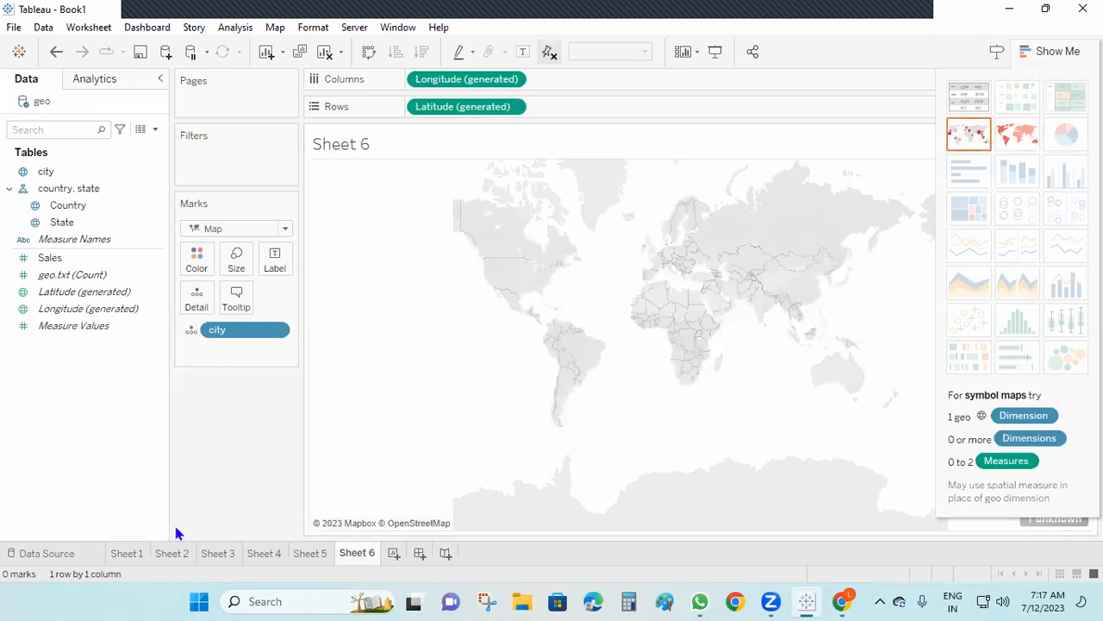
Create Sheet 7 with Country and State on Rows and city on Columns, convert it to a filled map and inspect the city's mark
{"action": "left_click", "coordinate": [391, 553]}
{"action": "left_click", "coordinate": [29, 172]}
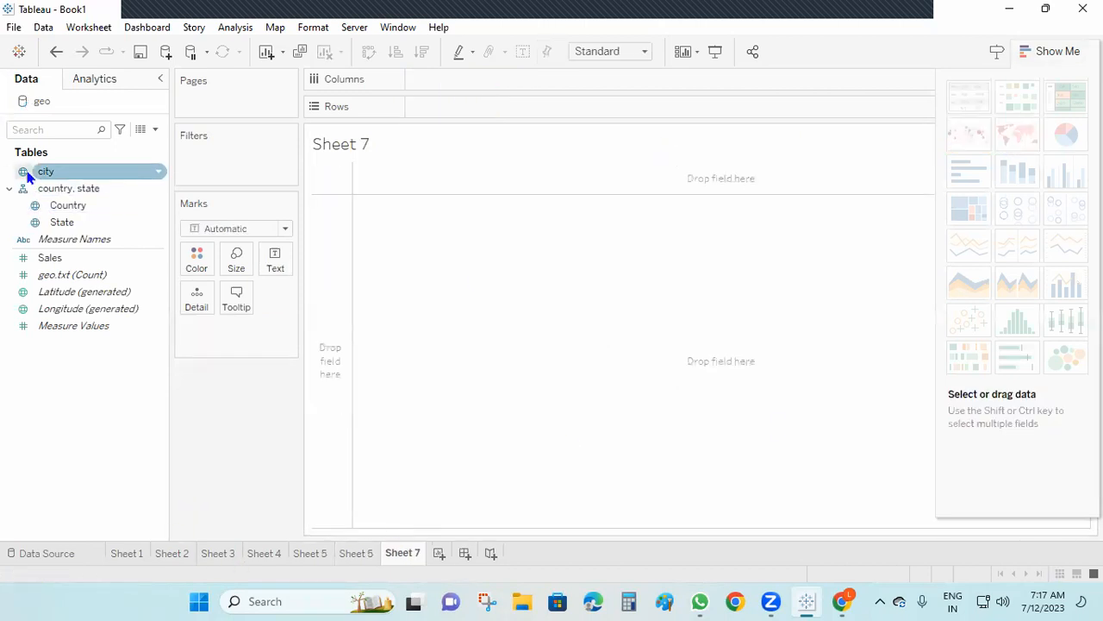
{"action": "left_click", "coordinate": [57, 189]}
{"action": "left_click", "coordinate": [91, 207]}
{"action": "left_click_drag", "start_coordinate": [92, 207], "coordinate": [465, 108]}
{"action": "left_click_drag", "start_coordinate": [102, 225], "coordinate": [595, 106]}
{"action": "left_click_drag", "start_coordinate": [43, 172], "coordinate": [584, 244]}
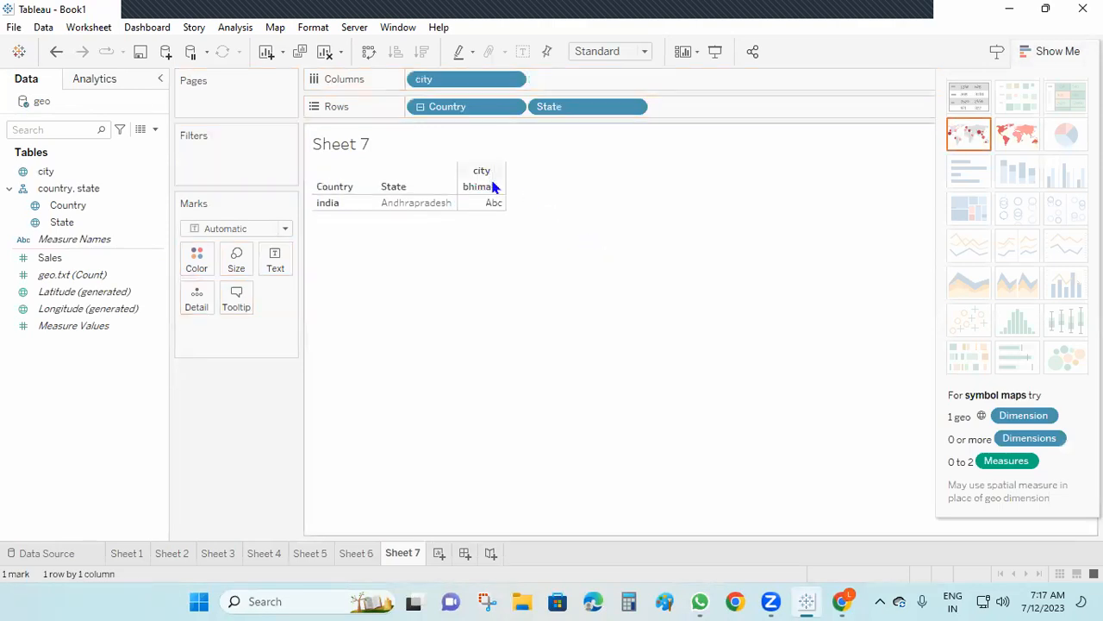
{"action": "left_click", "coordinate": [1015, 140]}
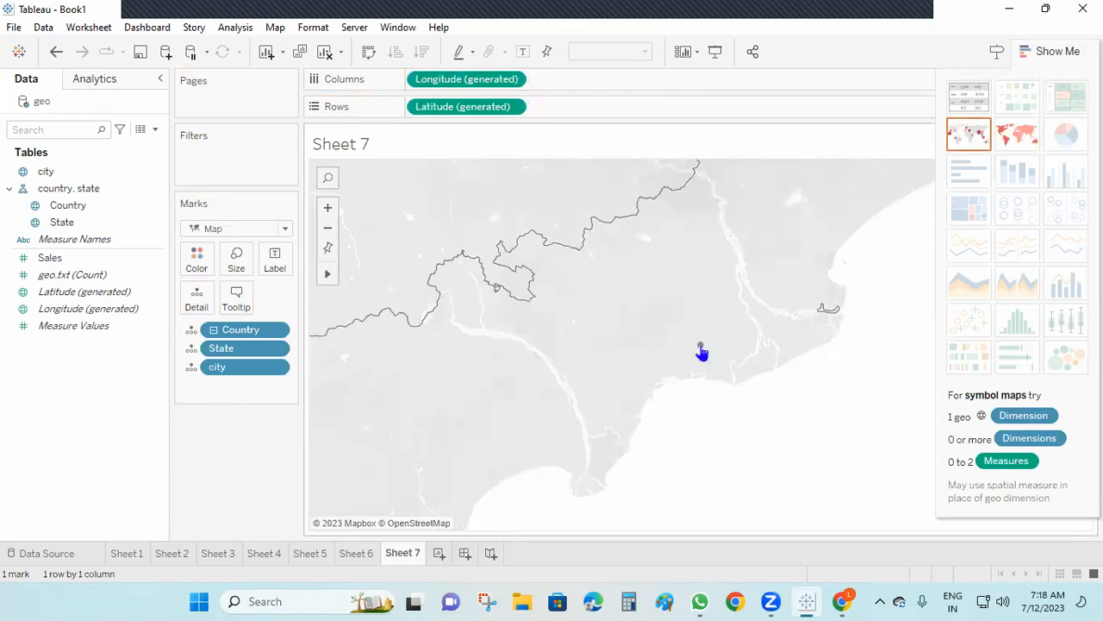
{"action": "mouse_move", "coordinate": [701, 351]}
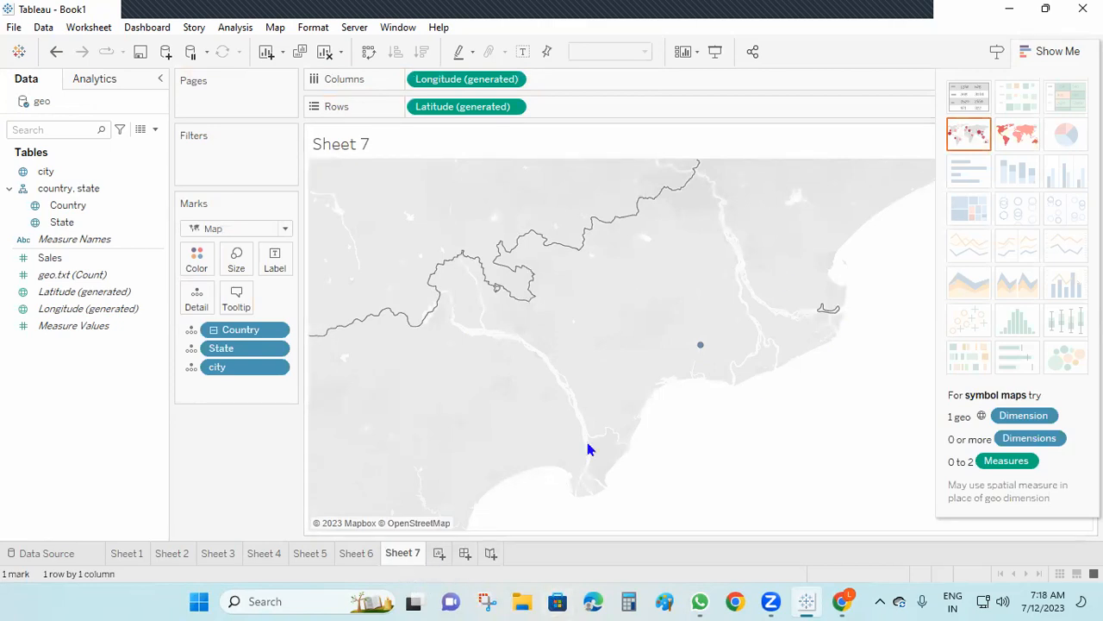
Open the geo text file, replace the city bhimavaram with eluru, and close the file with the change saved
{"action": "left_click", "coordinate": [1008, 9]}
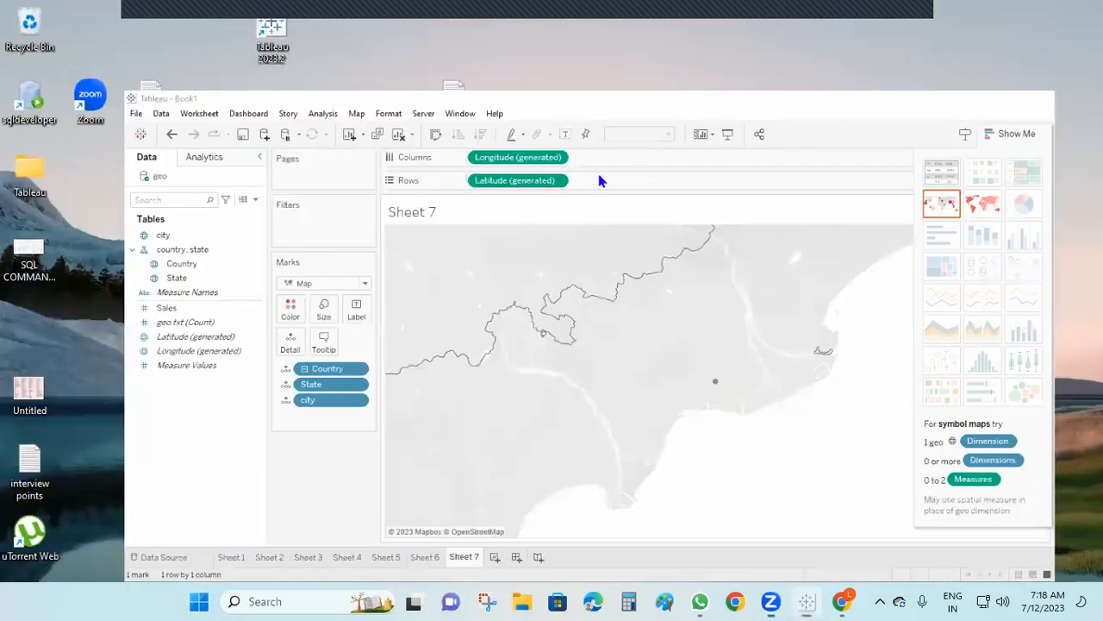
{"action": "double_click", "coordinate": [464, 100]}
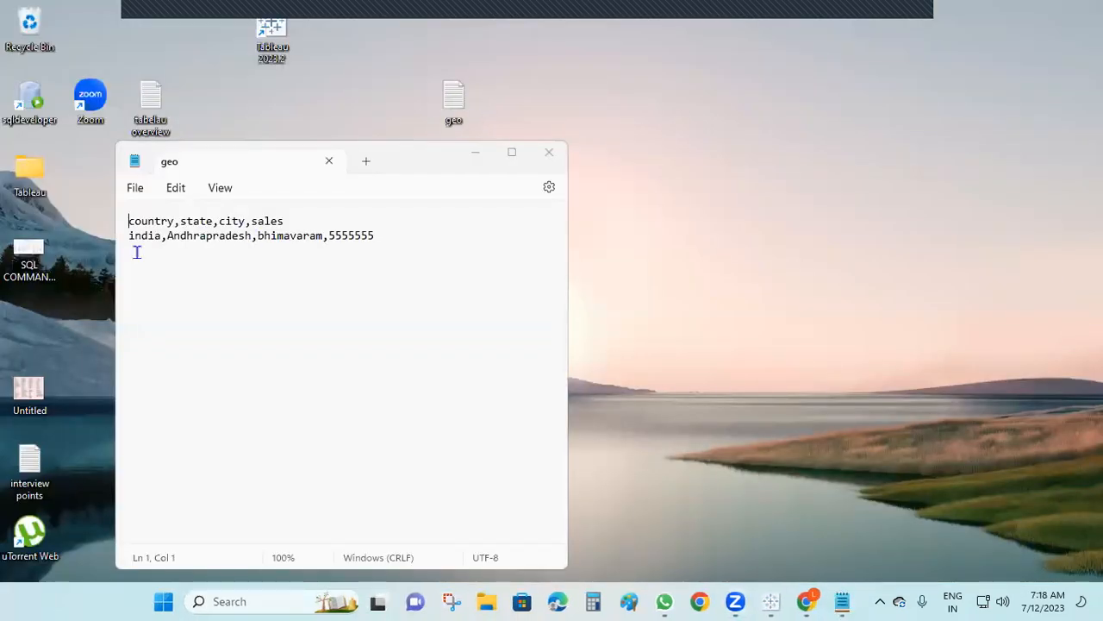
{"action": "left_click", "coordinate": [325, 234]}
{"action": "double_click", "coordinate": [259, 234]}
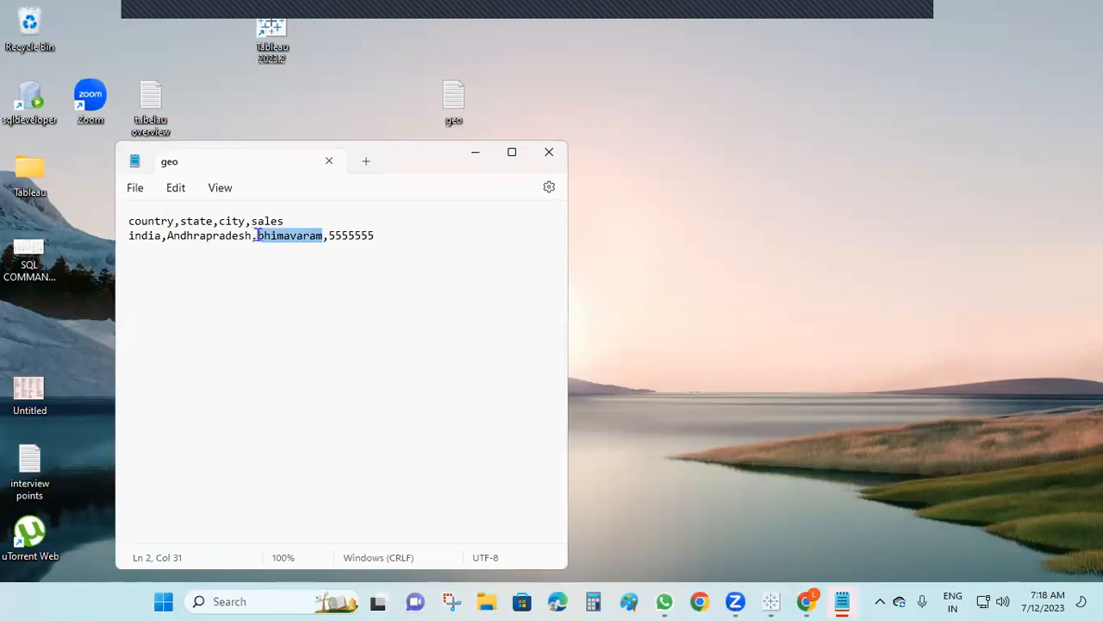
{"action": "type", "text": "eluru"}
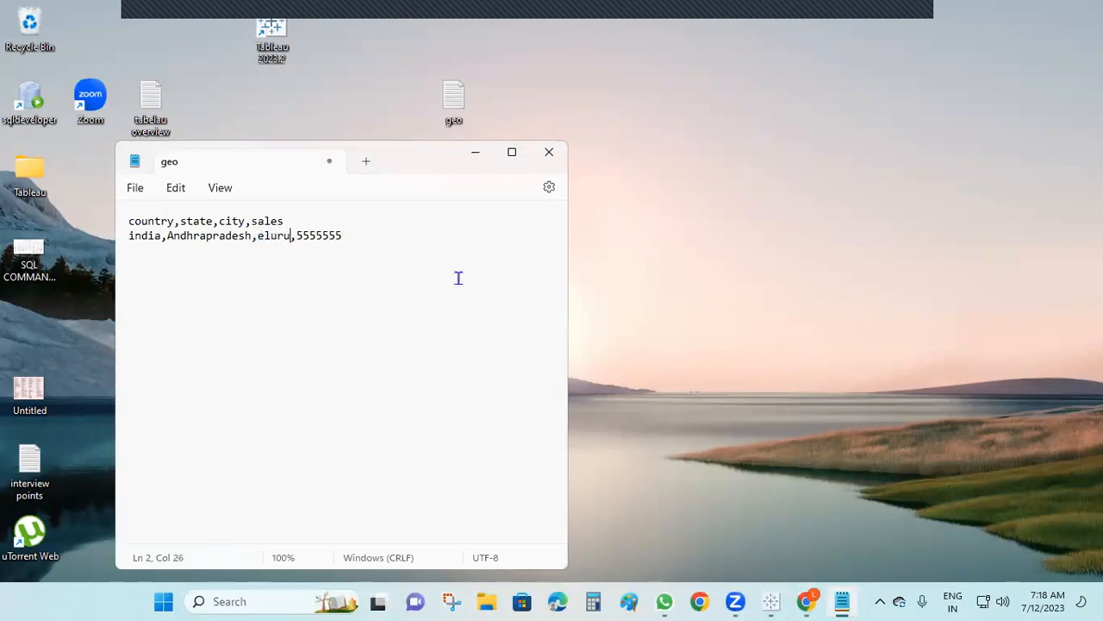
{"action": "left_click", "coordinate": [550, 154]}
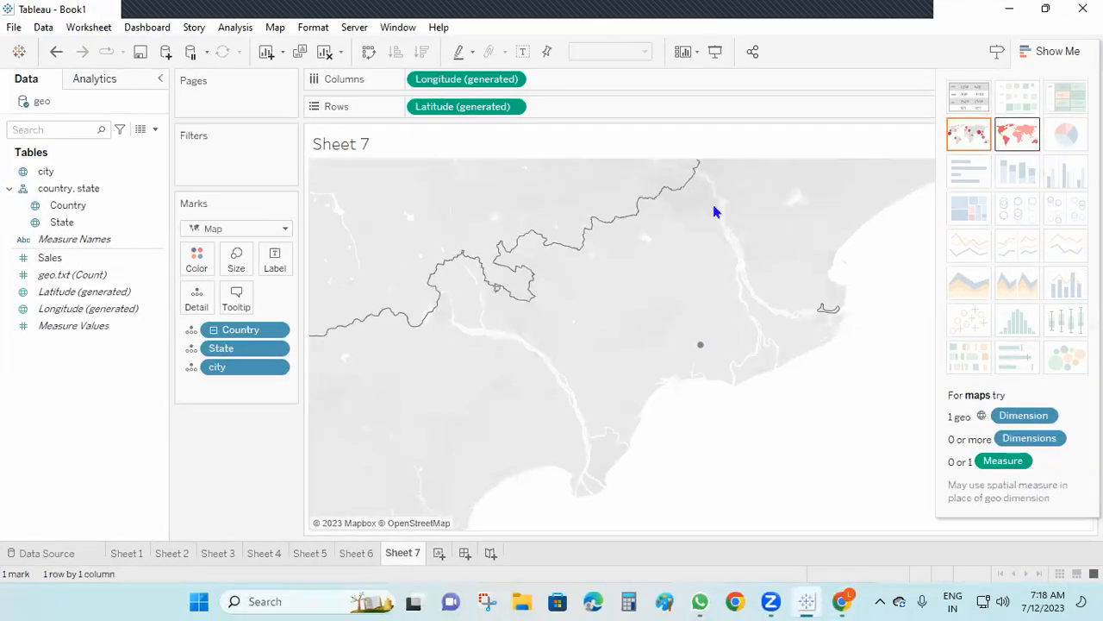
Refresh the geo data source in Tableau, check the city's mark on Sheet 7, and hide the chart suggestions
{"action": "right_click", "coordinate": [38, 106]}
{"action": "left_click", "coordinate": [74, 126]}
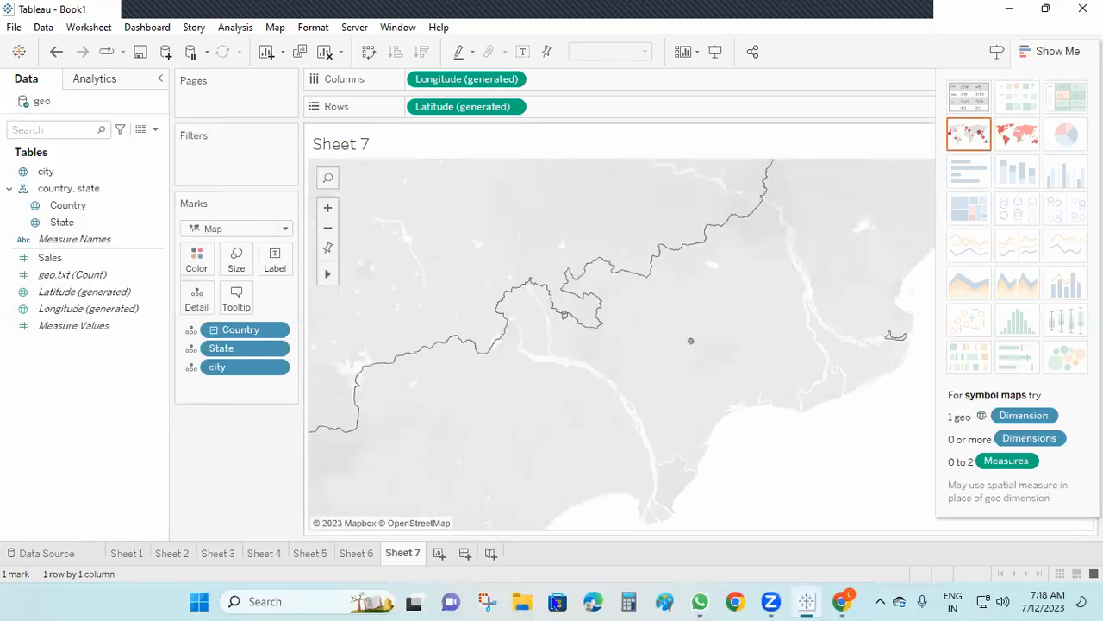
{"action": "mouse_move", "coordinate": [701, 349]}
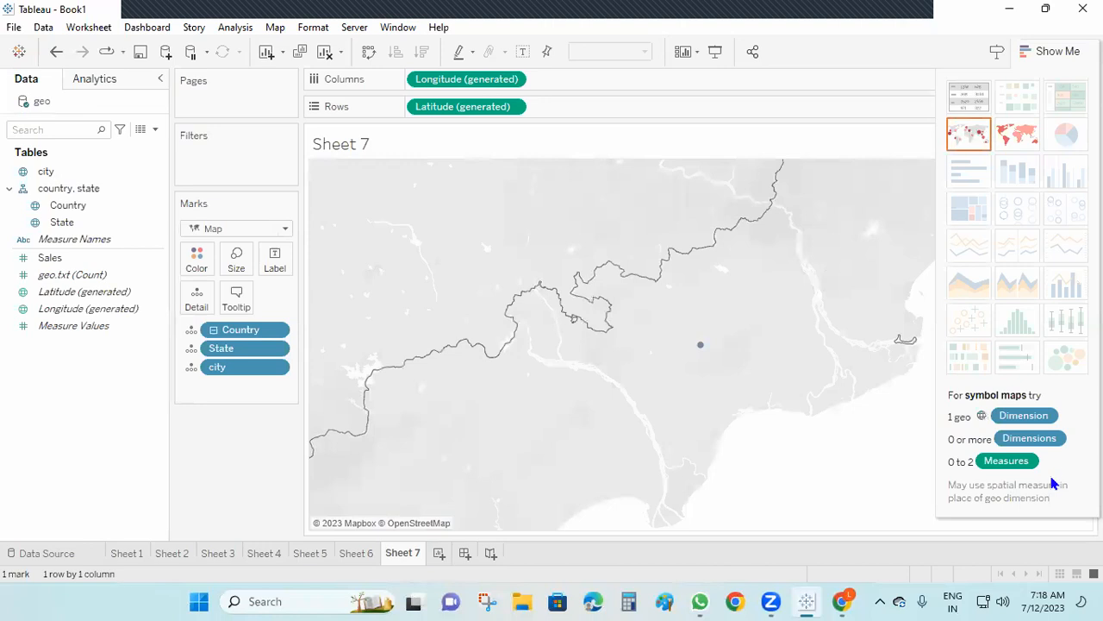
{"action": "left_click", "coordinate": [1061, 45]}
Close the workbook without saving its changes, then start with a fresh workbook and dismiss the recovered files list
{"action": "left_click", "coordinate": [442, 556]}
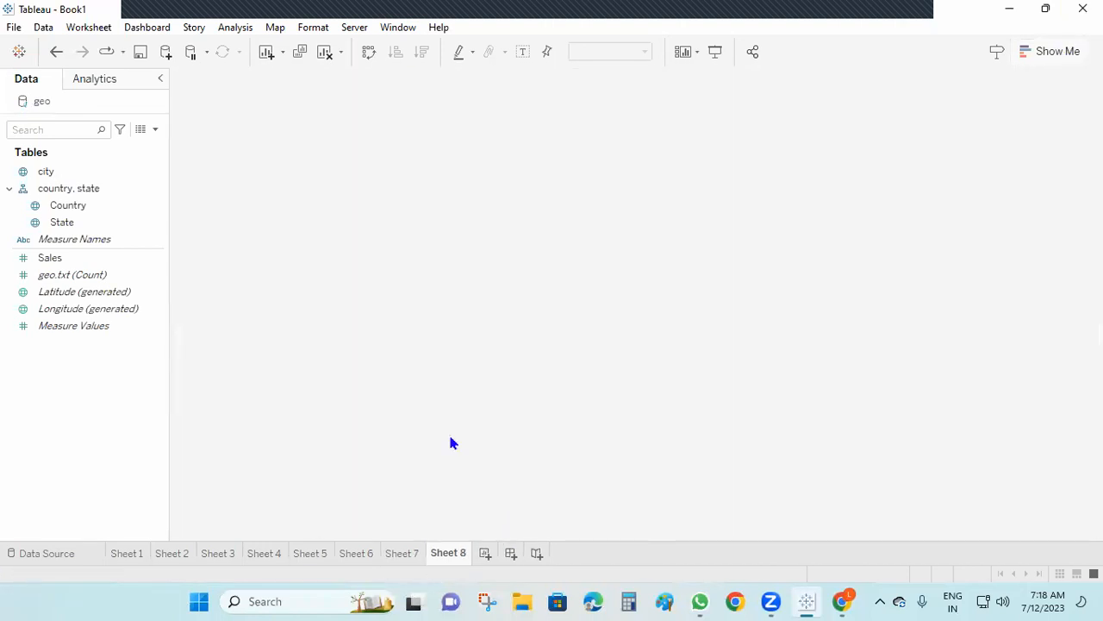
{"action": "left_click", "coordinate": [1082, 9]}
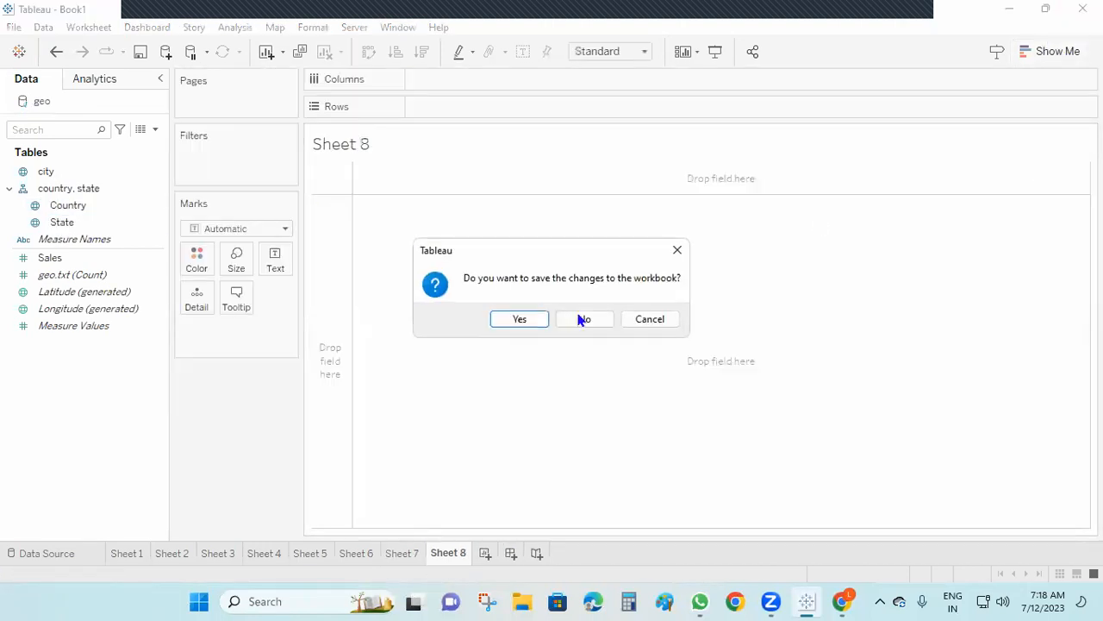
{"action": "left_click", "coordinate": [583, 319]}
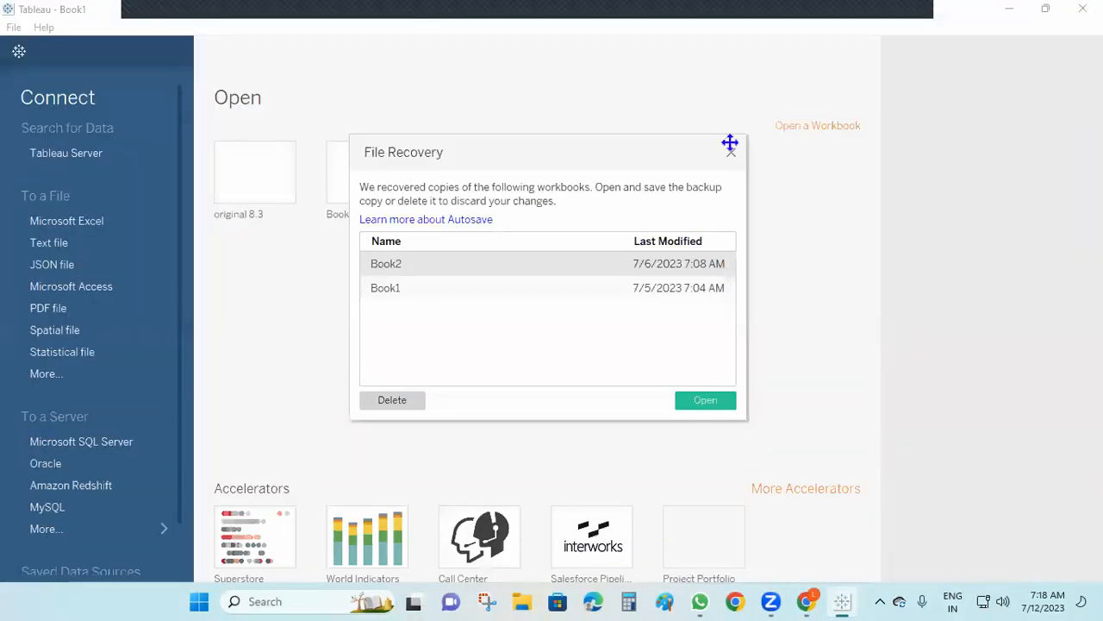
{"action": "left_click", "coordinate": [730, 145]}
Connect to the Sample - Superstore Excel workbook, add the Orders table to the data source, and open Sheet 1
{"action": "left_click", "coordinate": [112, 226]}
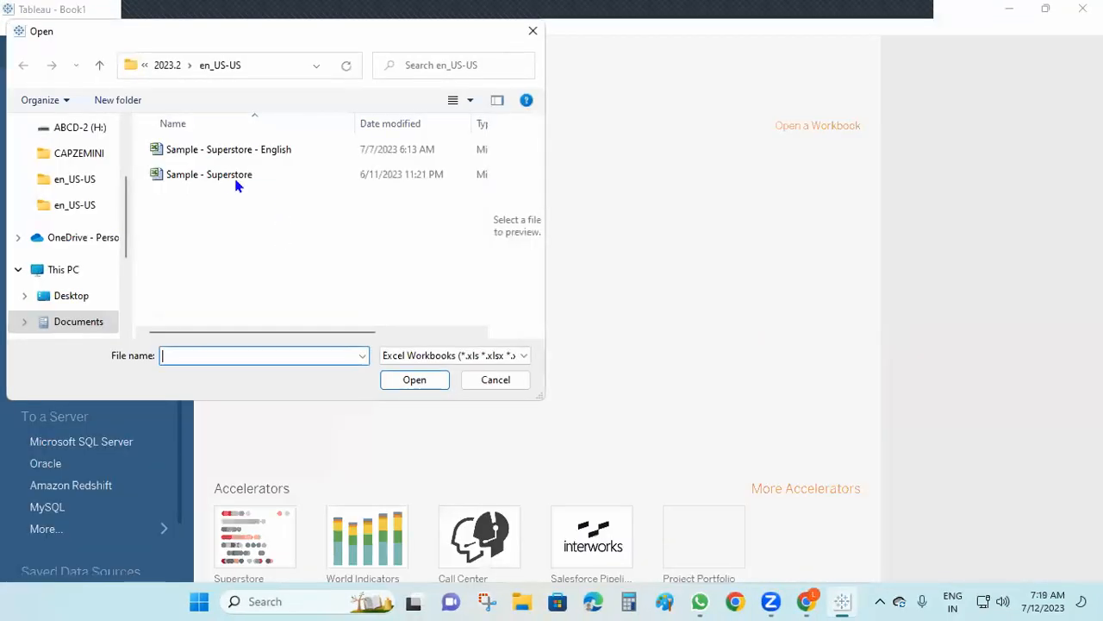
{"action": "left_click", "coordinate": [237, 183]}
{"action": "left_click", "coordinate": [436, 387]}
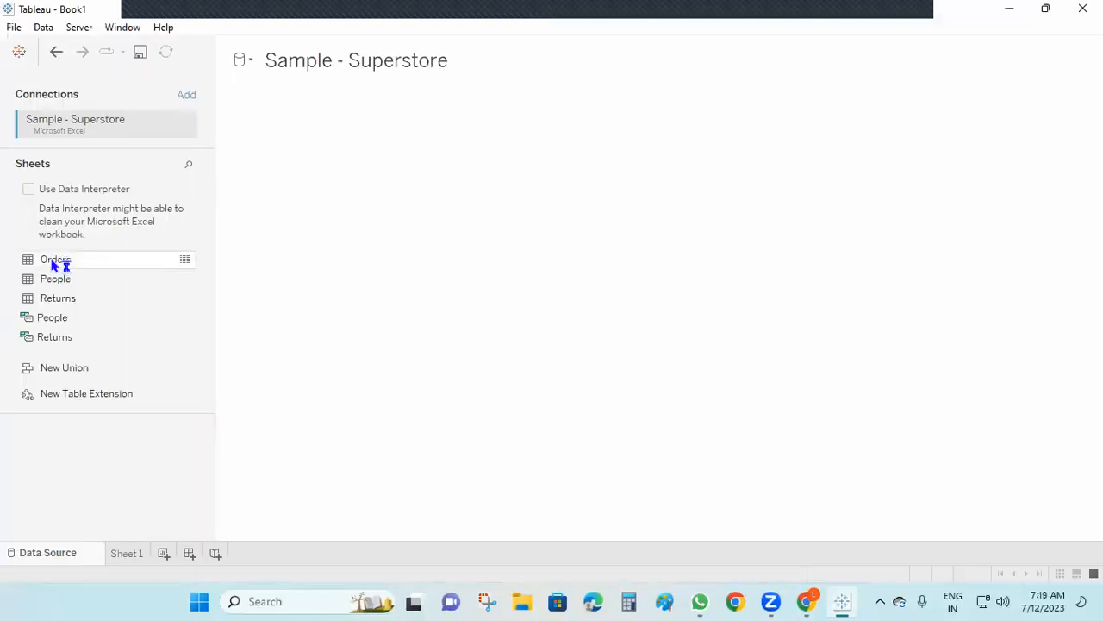
{"action": "left_click_drag", "start_coordinate": [53, 265], "coordinate": [305, 148]}
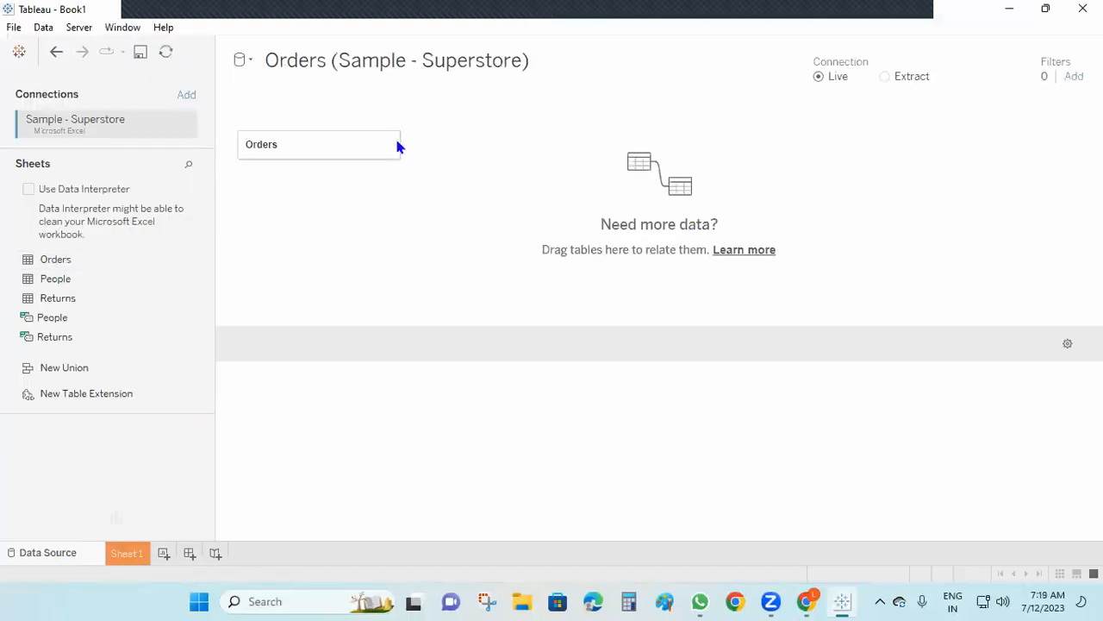
{"action": "left_click", "coordinate": [127, 552]}
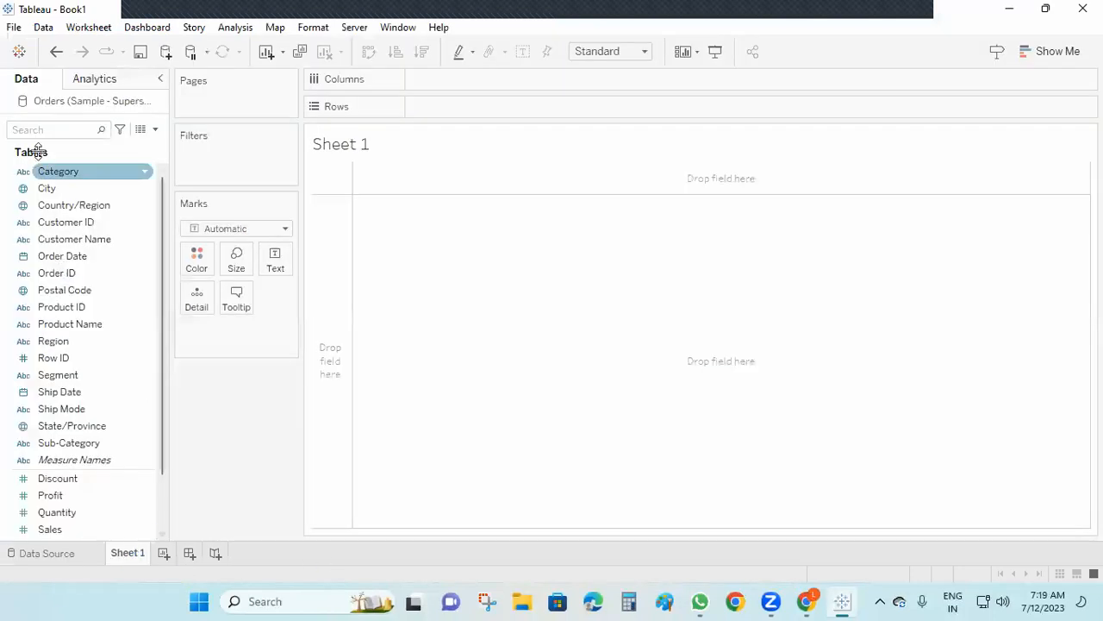
Chart sales by city on Sheet 1 with City on Rows and Sales on Columns
{"action": "left_click_drag", "start_coordinate": [50, 188], "coordinate": [456, 105]}
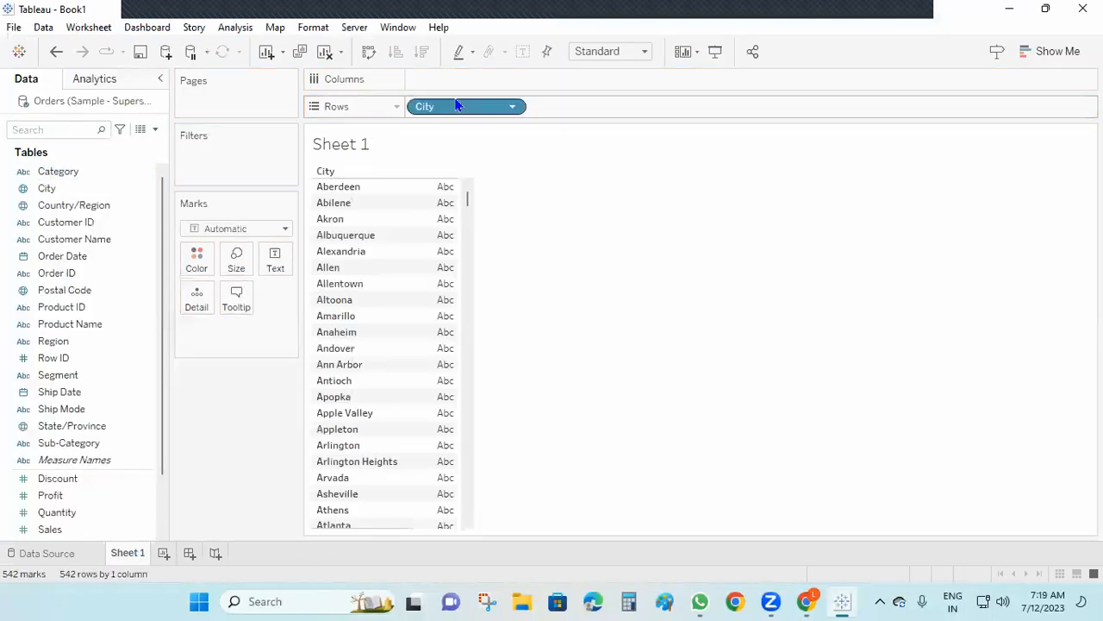
{"action": "left_click", "coordinate": [62, 129]}
{"action": "type", "text": "sa"}
{"action": "left_click_drag", "start_coordinate": [53, 188], "coordinate": [452, 83]}
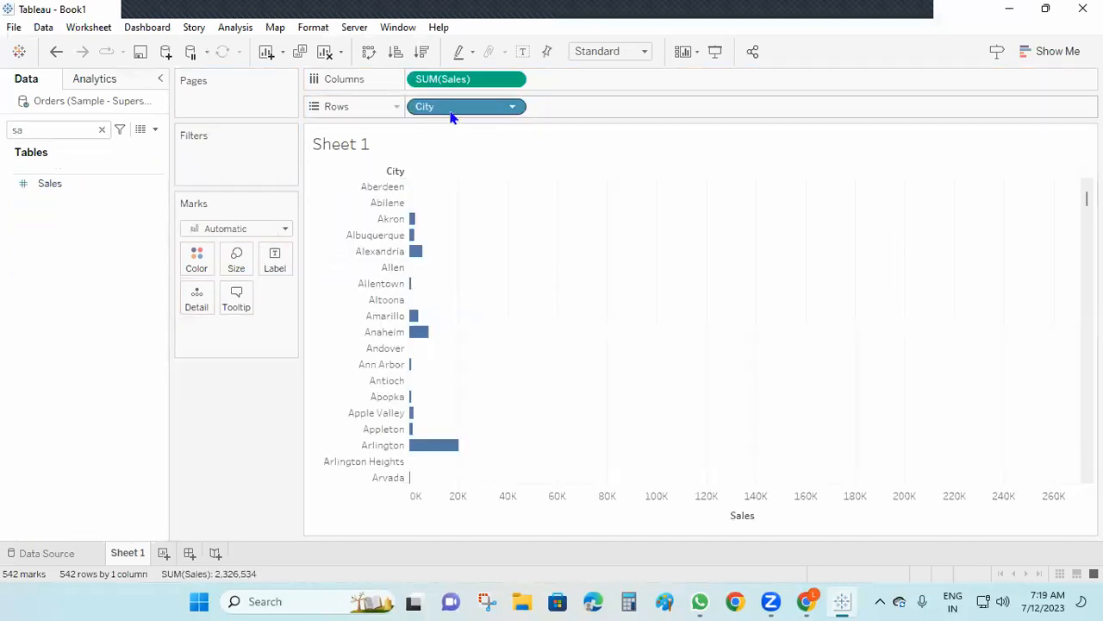
Filter City to Aberdeen, Abilene and Akron only and apply the filter
{"action": "left_click_drag", "start_coordinate": [439, 108], "coordinate": [228, 164]}
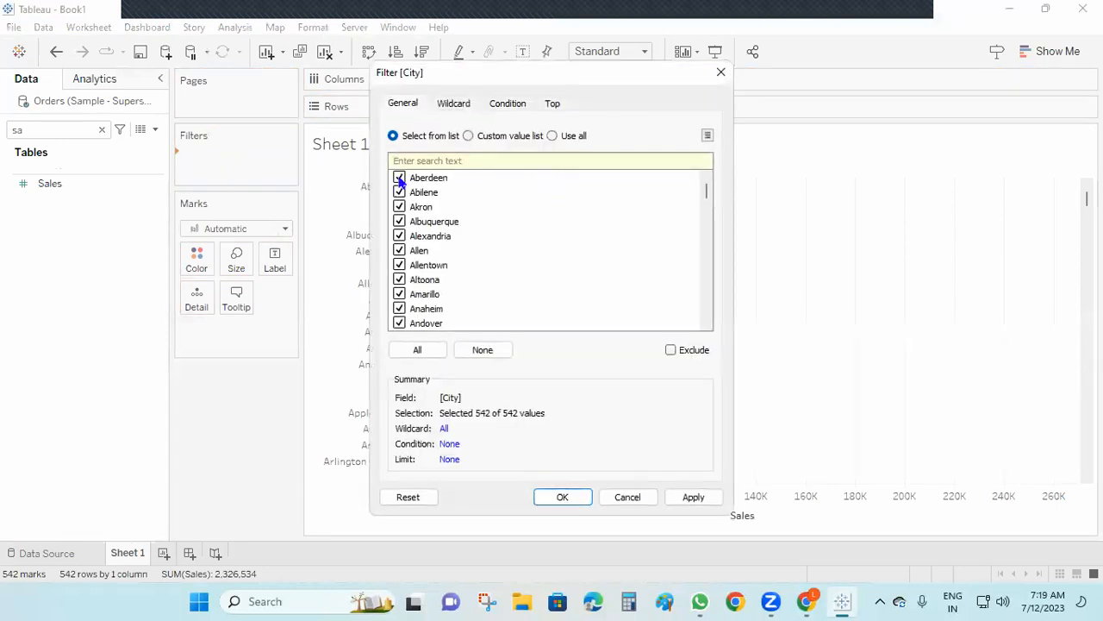
{"action": "left_click", "coordinate": [482, 349]}
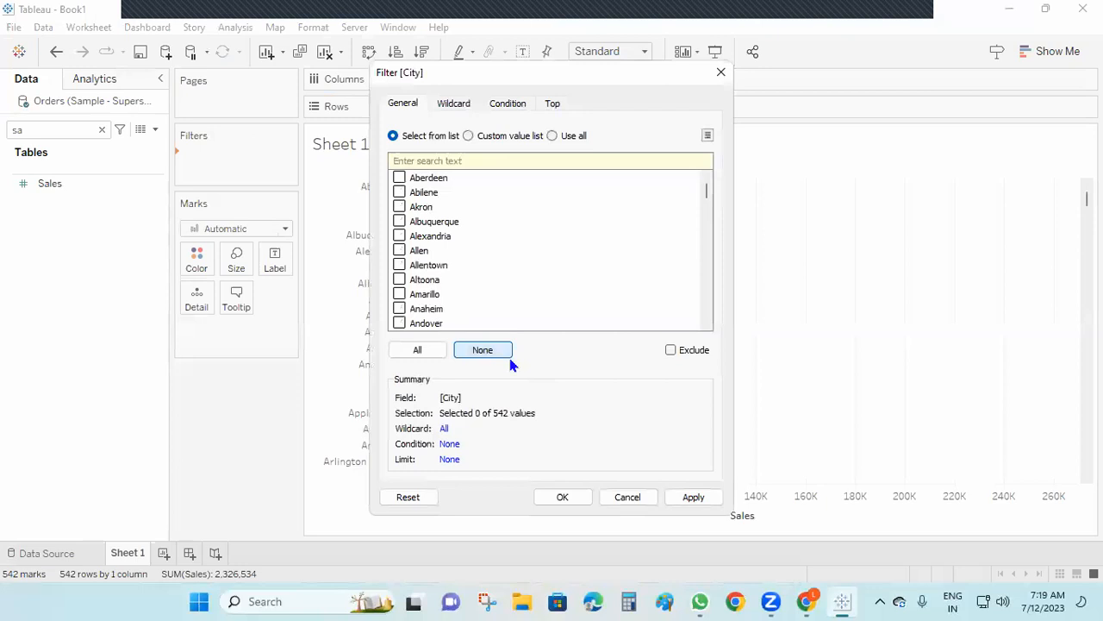
{"action": "left_click", "coordinate": [399, 208]}
{"action": "left_click", "coordinate": [693, 497]}
{"action": "left_click", "coordinate": [562, 497]}
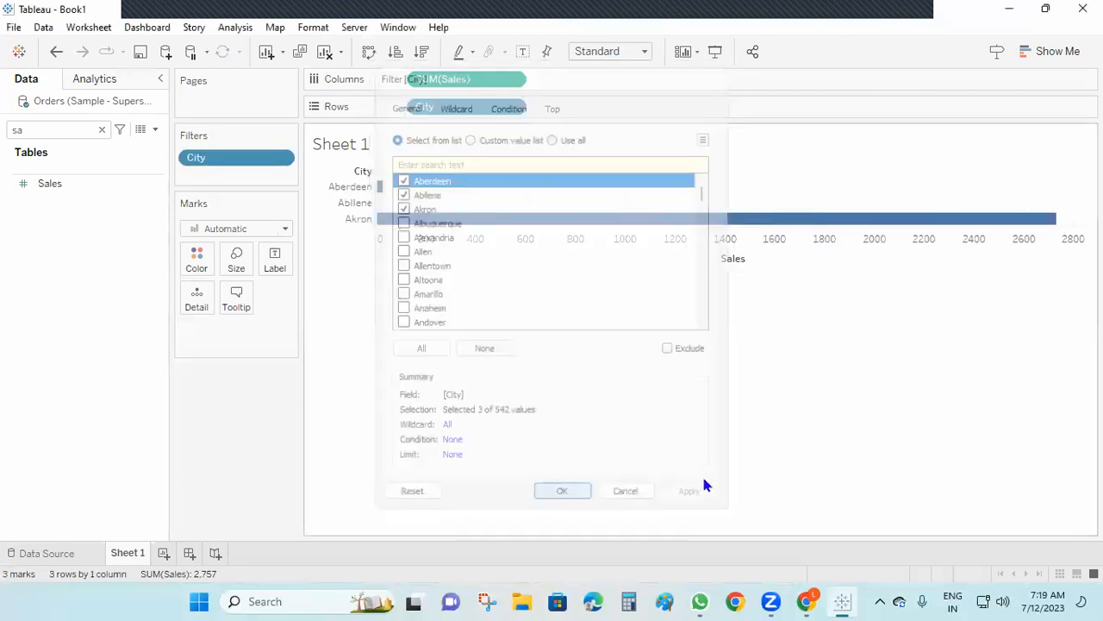
Convert Sheet 1 to a symbol map, review the unknown cities' location matches, and close the location editor without changes
{"action": "left_click", "coordinate": [1050, 54]}
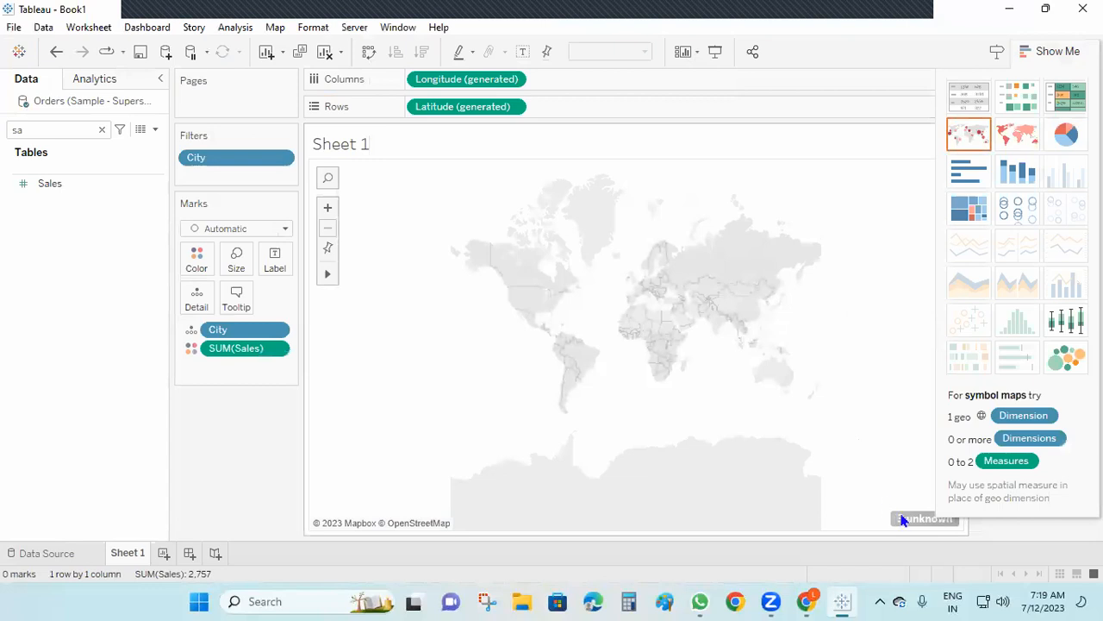
{"action": "left_click", "coordinate": [905, 519]}
{"action": "left_click", "coordinate": [507, 269]}
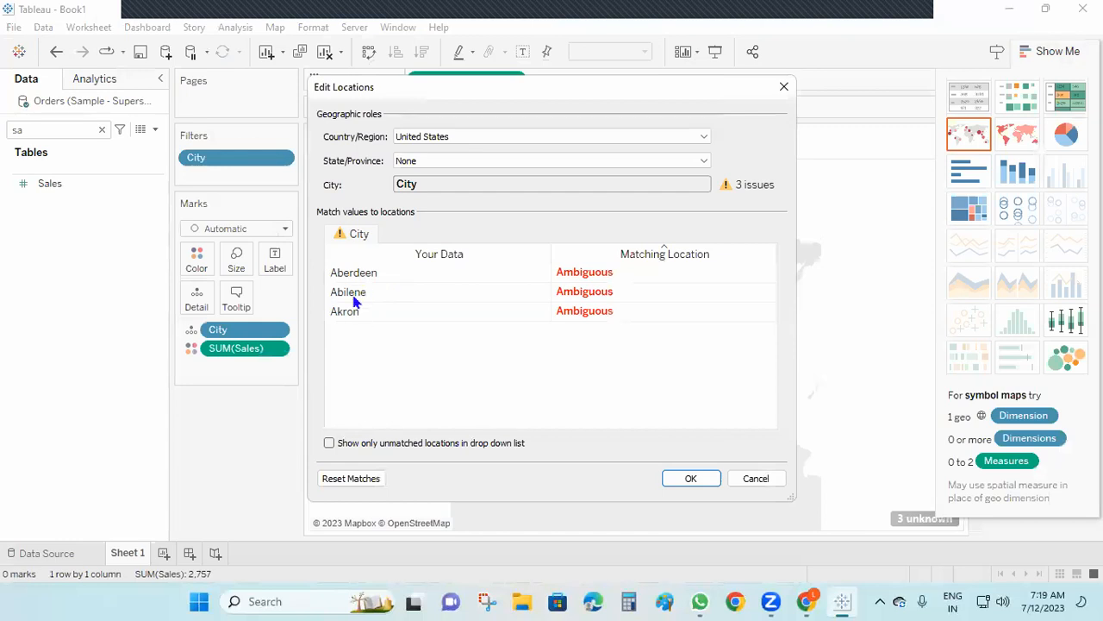
{"action": "left_click", "coordinate": [759, 480]}
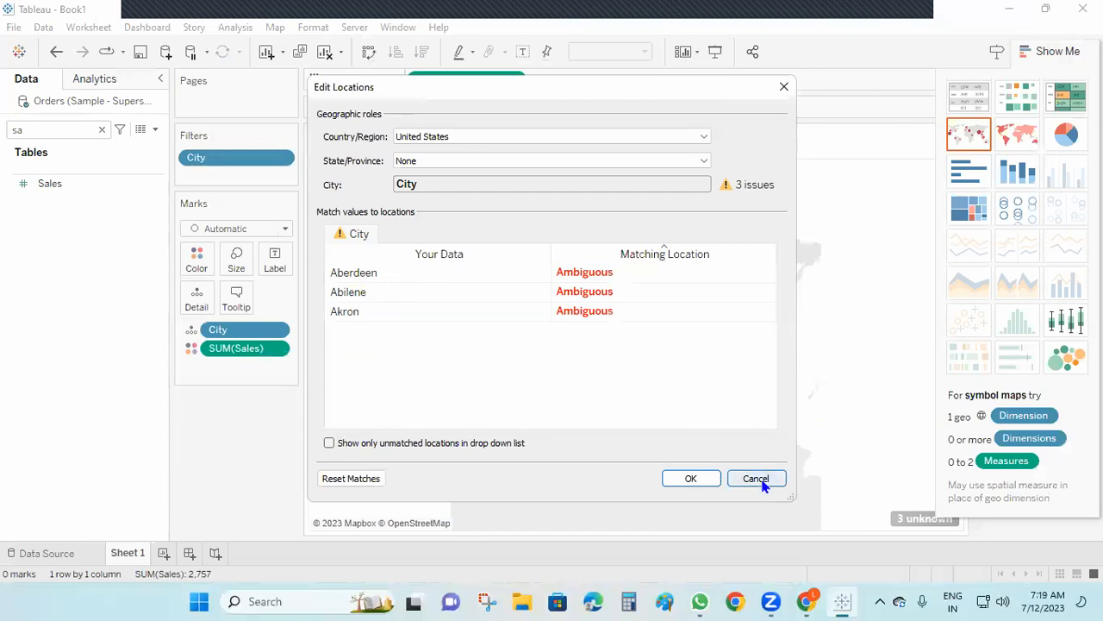
{"action": "left_click", "coordinate": [755, 479]}
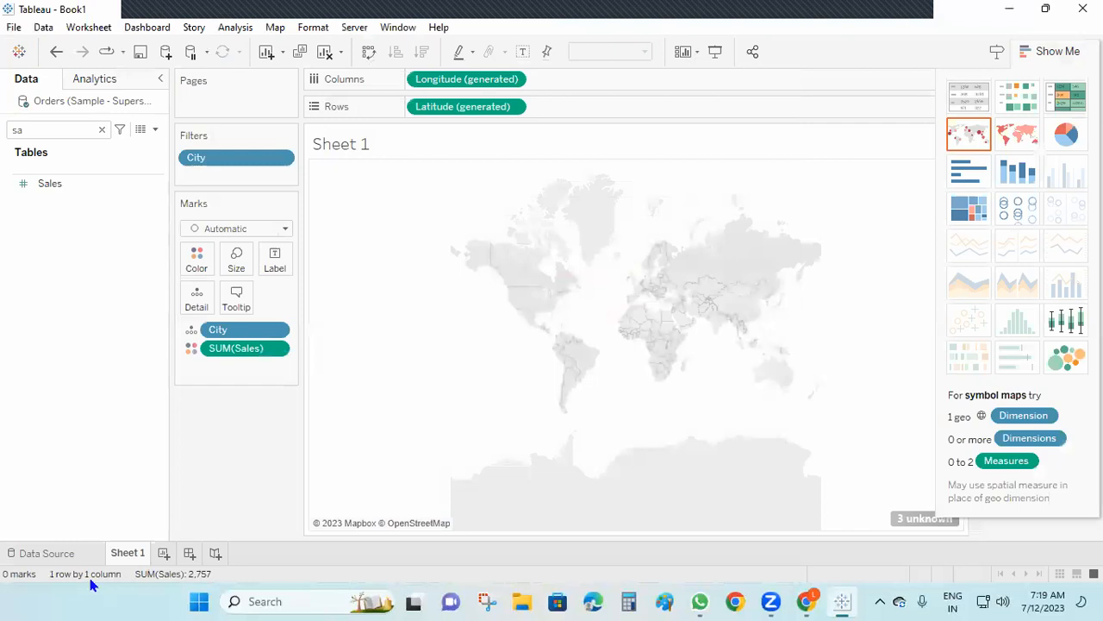
Create Sheet 2 with State/Province on Rows and filter it to Alabama and California
{"action": "left_click", "coordinate": [164, 553]}
{"action": "double_click", "coordinate": [44, 129]}
{"action": "key", "text": "BackSpace"}
{"action": "type", "text": "sta"}
{"action": "left_click_drag", "start_coordinate": [86, 197], "coordinate": [241, 162]}
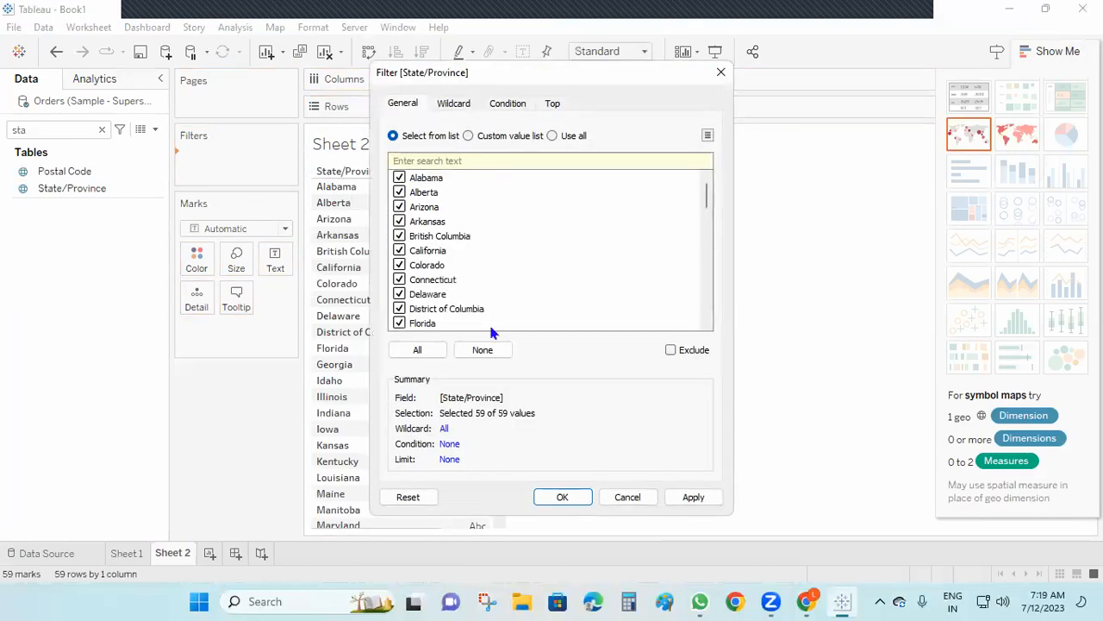
{"action": "left_click", "coordinate": [482, 349]}
{"action": "left_click", "coordinate": [399, 178]}
{"action": "left_click", "coordinate": [398, 207]}
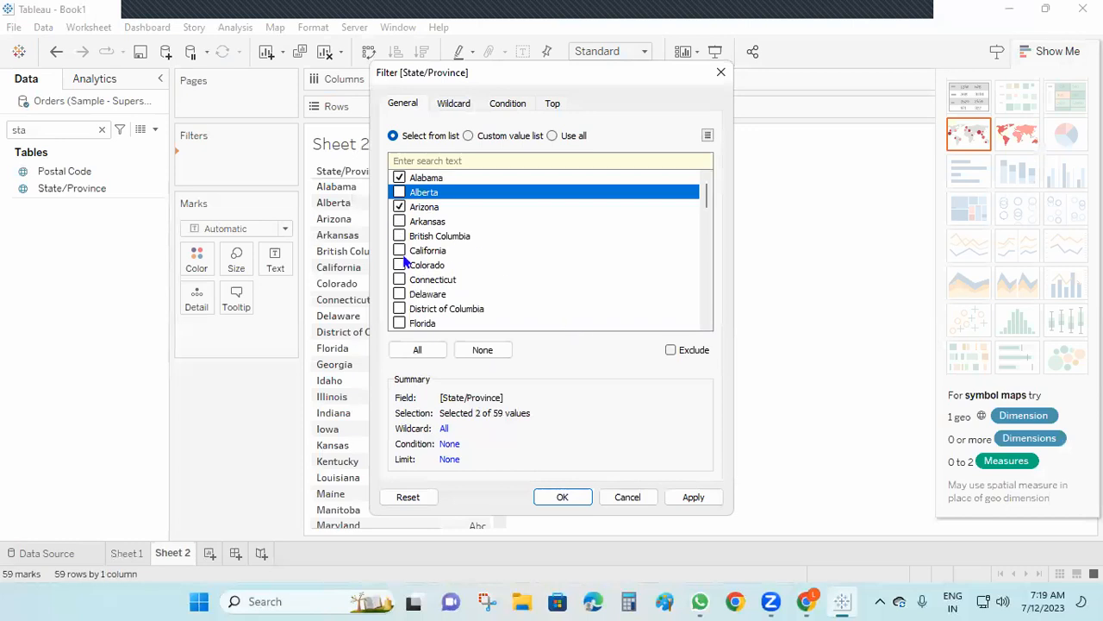
{"action": "left_click", "coordinate": [693, 499]}
{"action": "left_click", "coordinate": [565, 499]}
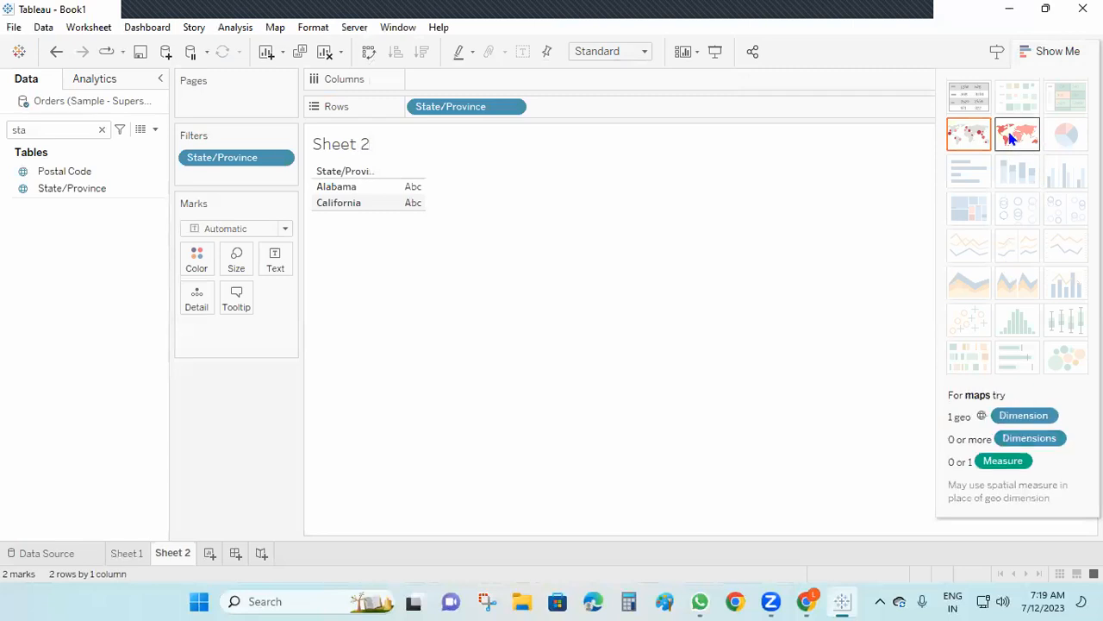
Convert Sheet 2 to a filled map and move State/Province from Filters to Color
{"action": "left_click", "coordinate": [1014, 135]}
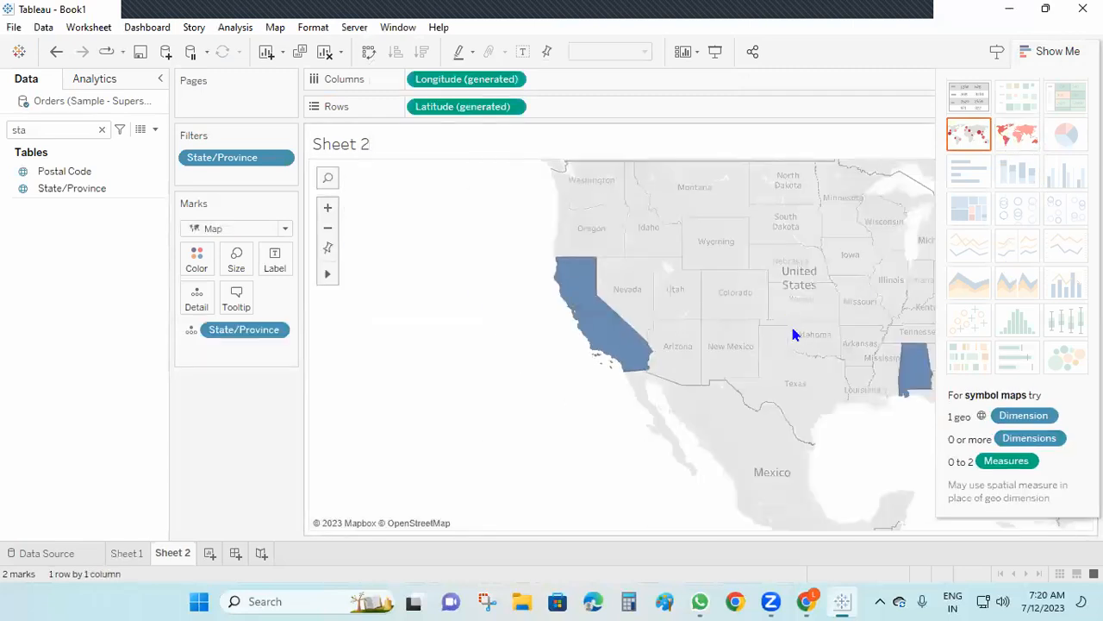
{"action": "scroll", "coordinate": [794, 335], "scroll_direction": "down", "scroll_amount": 1}
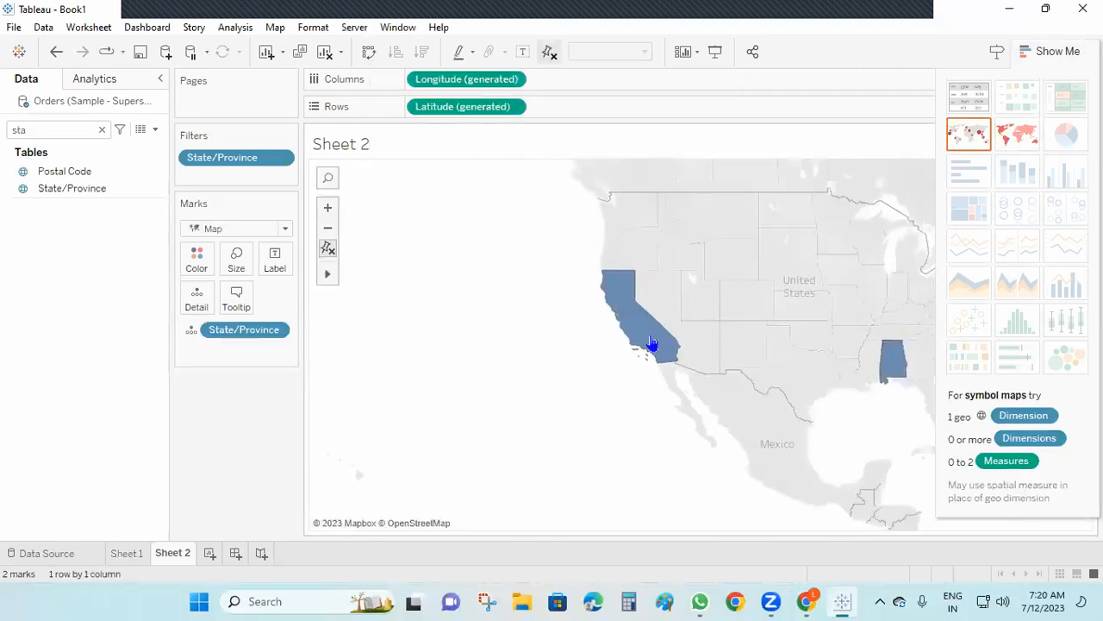
{"action": "left_click_drag", "start_coordinate": [207, 160], "coordinate": [197, 255]}
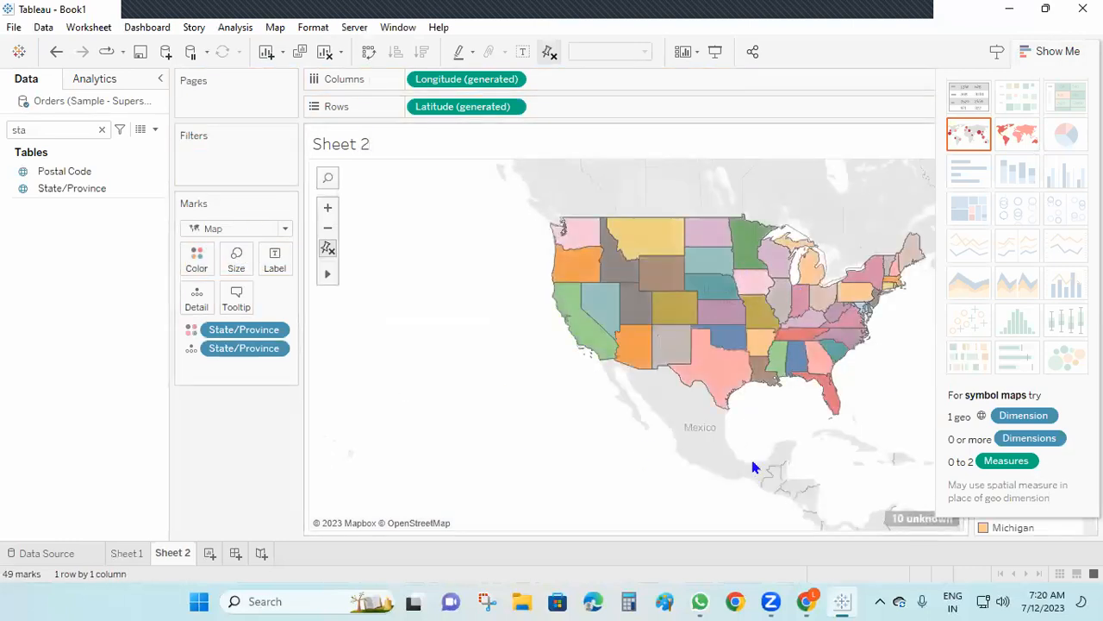
Filter the colored State/Province map to Alabama only and inspect the state's mark
{"action": "left_click_drag", "start_coordinate": [248, 330], "coordinate": [239, 160]}
{"action": "left_click", "coordinate": [487, 354]}
{"action": "left_click", "coordinate": [399, 179]}
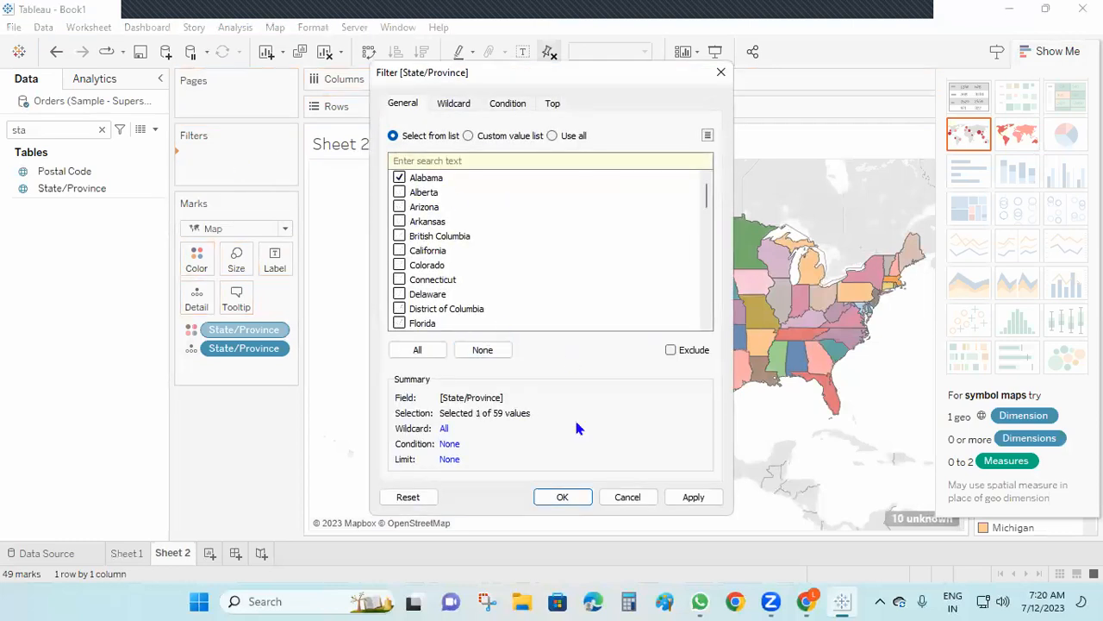
{"action": "left_click", "coordinate": [689, 502]}
{"action": "left_click", "coordinate": [574, 498]}
{"action": "mouse_move", "coordinate": [802, 375]}
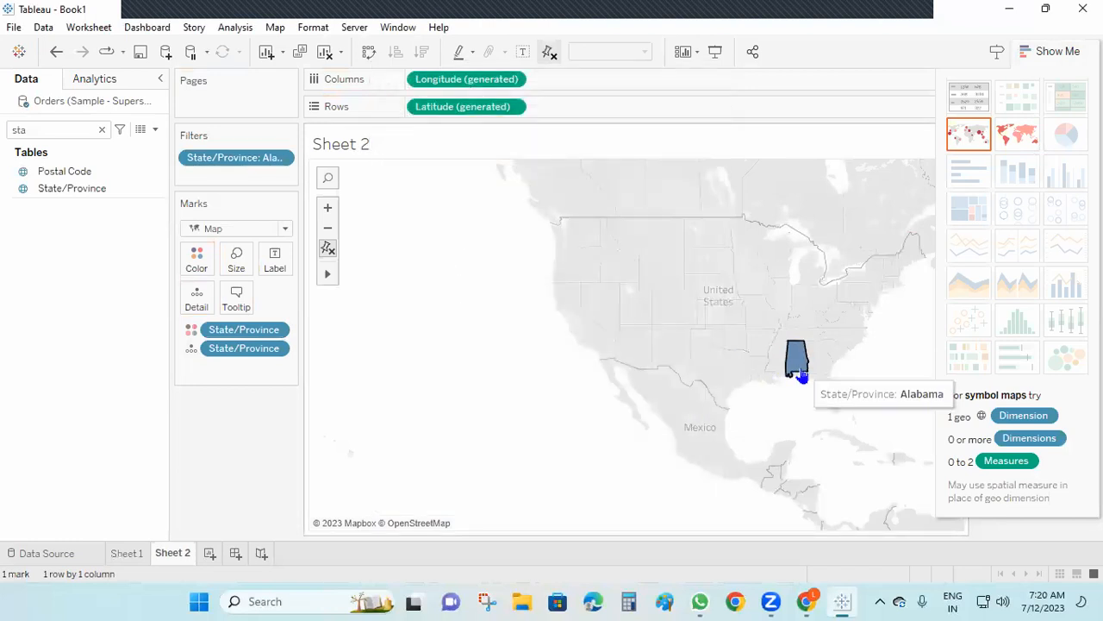
{"action": "left_click_drag", "start_coordinate": [205, 160], "coordinate": [191, 255]}
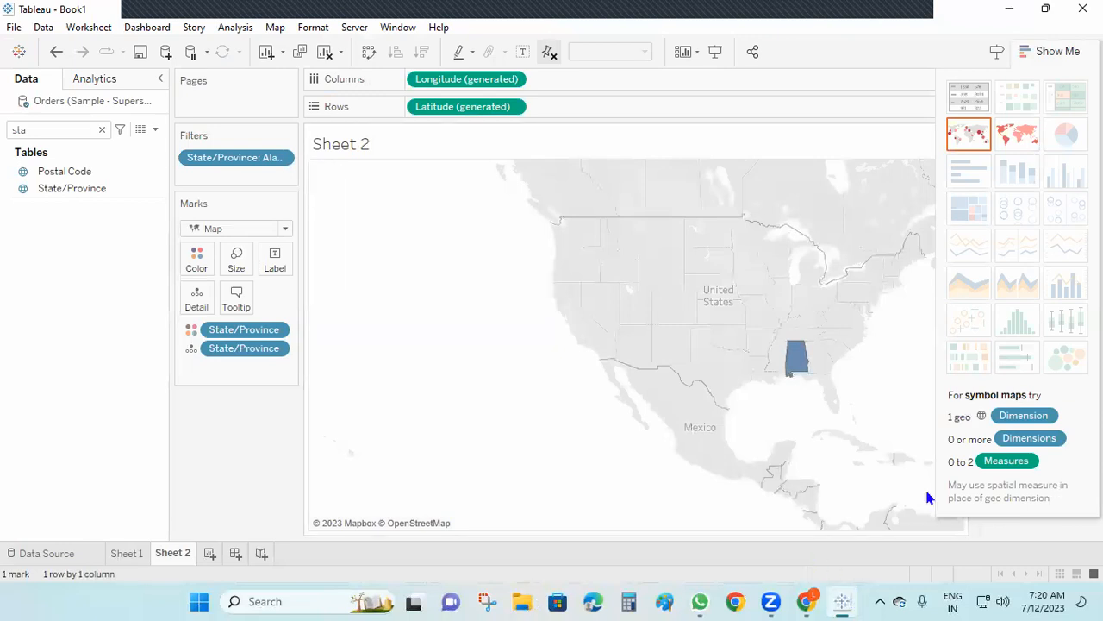
Switch to the course syllabus picture, circle the Filters topic, and sketch a circle containing a number with lines radiating outward beside it
{"action": "left_click", "coordinate": [1009, 10]}
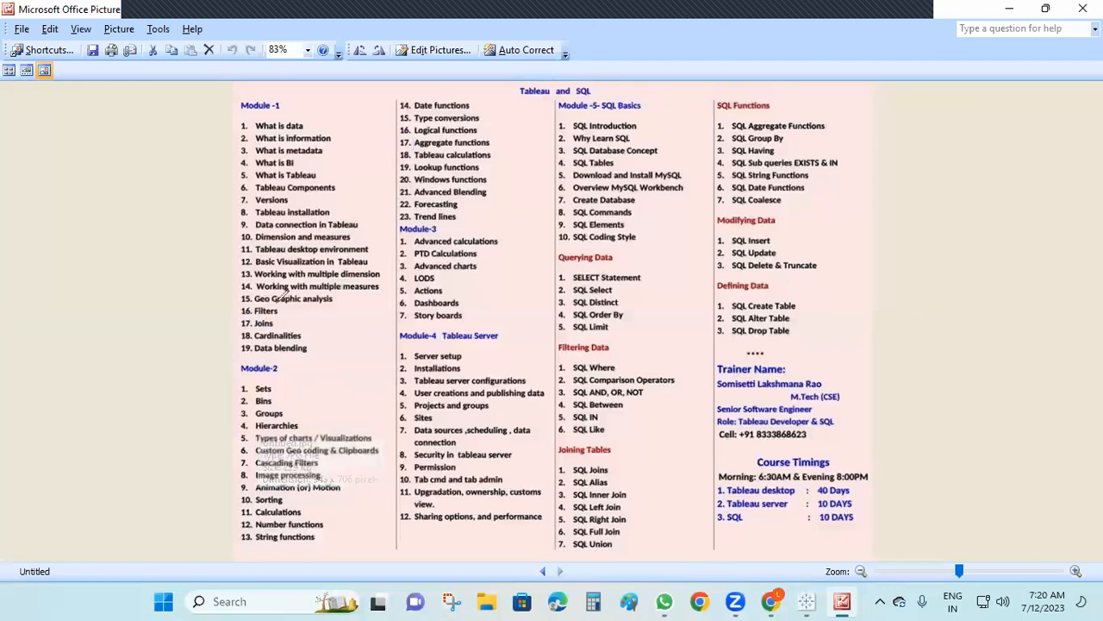
{"action": "left_click_drag", "start_coordinate": [222, 309], "coordinate": [214, 303]}
{"action": "mouse_move", "coordinate": [119, 316]}
{"action": "left_mouse_down"}
{"action": "mouse_move", "coordinate": [131, 334]}
{"action": "mouse_move", "coordinate": [160, 310]}
{"action": "left_mouse_up"}
{"action": "mouse_move", "coordinate": [138, 269]}
{"action": "left_mouse_down"}
{"action": "mouse_move", "coordinate": [120, 379]}
{"action": "mouse_move", "coordinate": [193, 321]}
{"action": "mouse_move", "coordinate": [133, 269]}
{"action": "left_mouse_up"}
{"action": "left_click_drag", "start_coordinate": [90, 215], "coordinate": [104, 281]}
{"action": "left_click_drag", "start_coordinate": [27, 392], "coordinate": [76, 360]}
{"action": "mouse_move", "coordinate": [173, 379]}
{"action": "left_mouse_down"}
{"action": "mouse_move", "coordinate": [199, 406]}
{"action": "mouse_move", "coordinate": [204, 440]}
{"action": "left_mouse_up"}
{"action": "left_click_drag", "start_coordinate": [172, 286], "coordinate": [208, 255]}
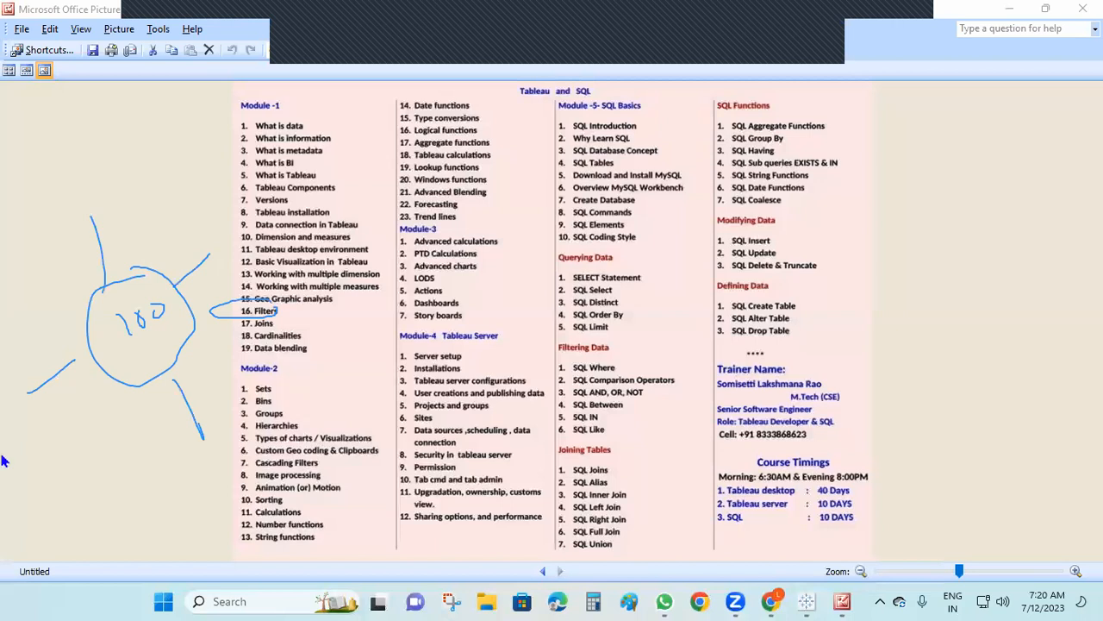